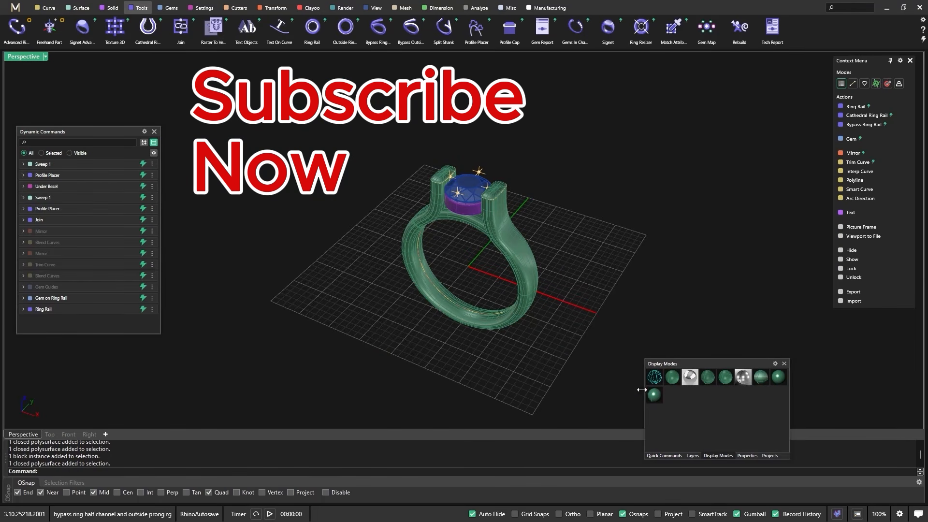
click(757, 381)
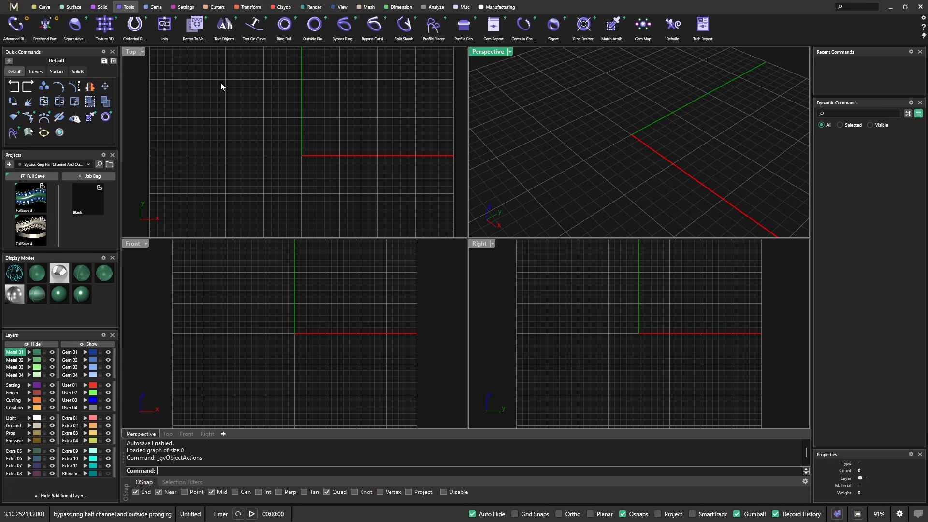
Switch the window layout to Secondary
click(14, 7)
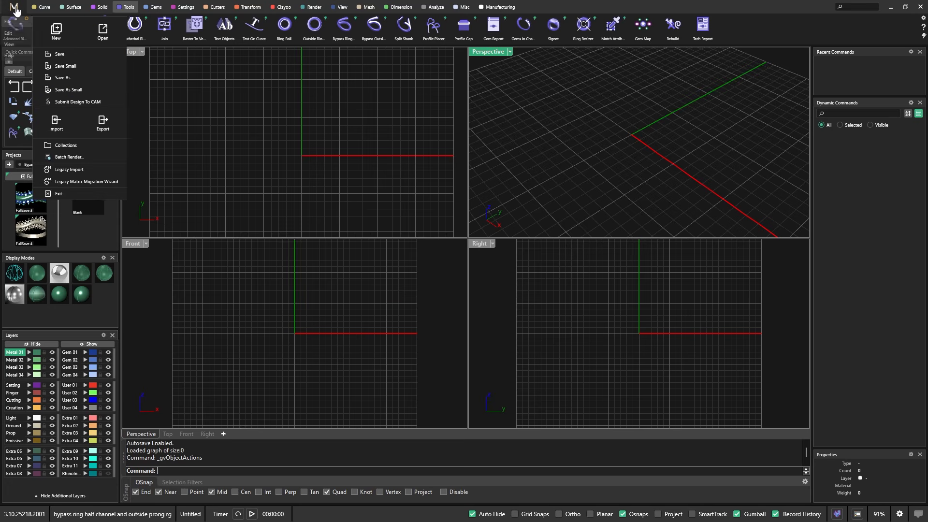
mouse_move(9, 44)
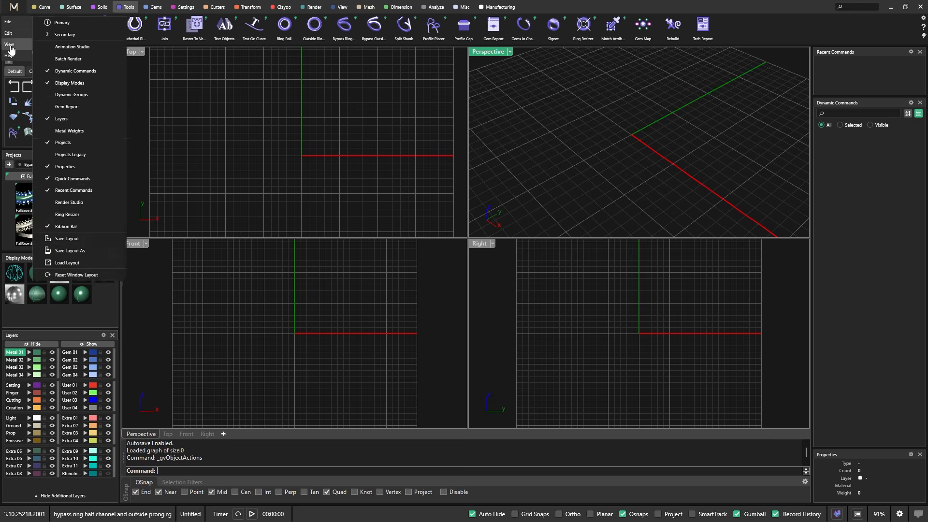
click(59, 36)
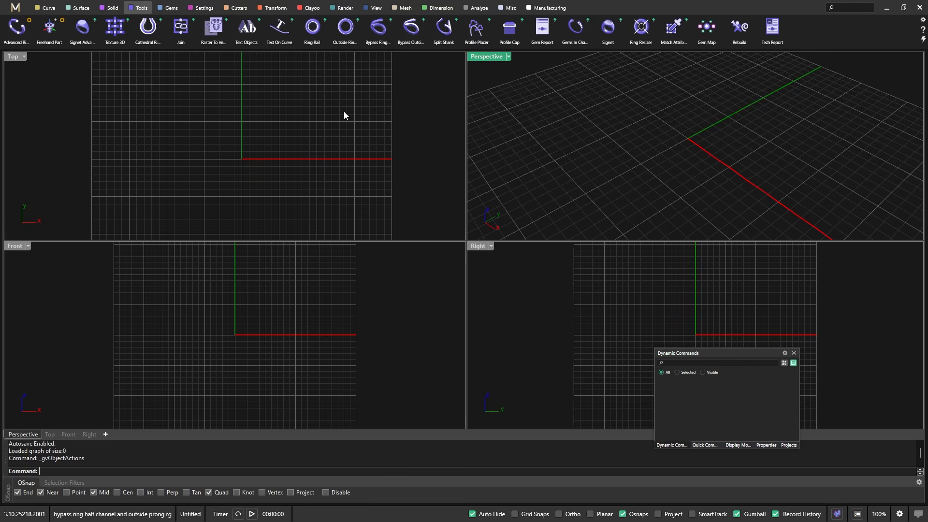
Look through the Curve, Surface, Solid, Tools and Gems command sets and return to the Tools commands
click(46, 8)
click(79, 8)
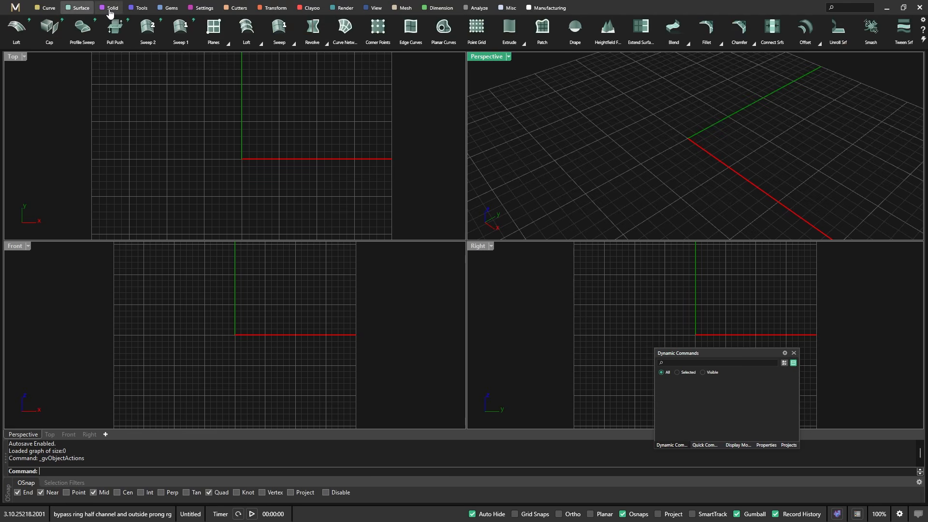
click(109, 9)
click(137, 114)
click(139, 8)
click(169, 8)
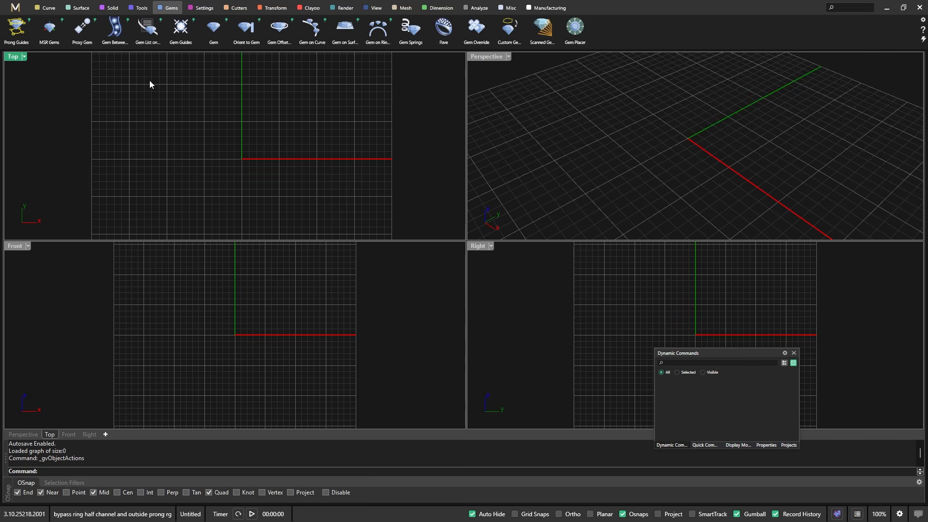
click(48, 9)
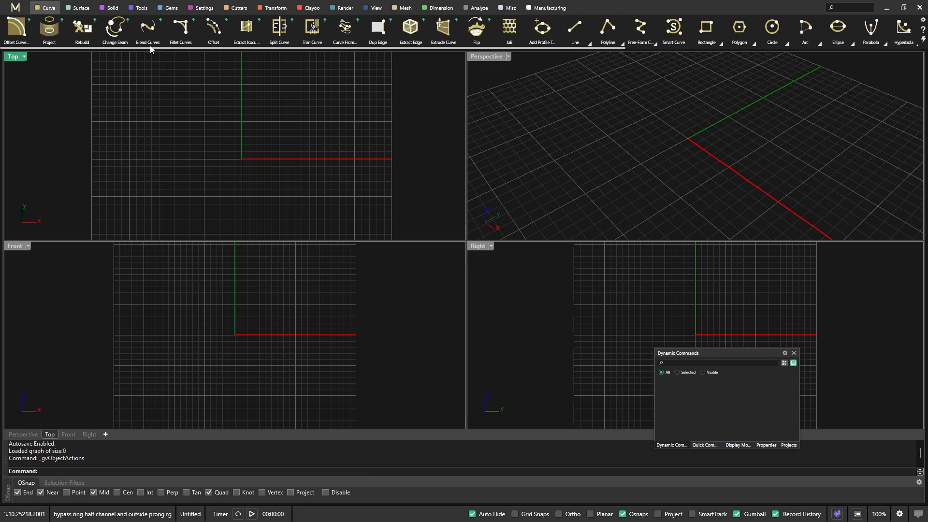
click(140, 8)
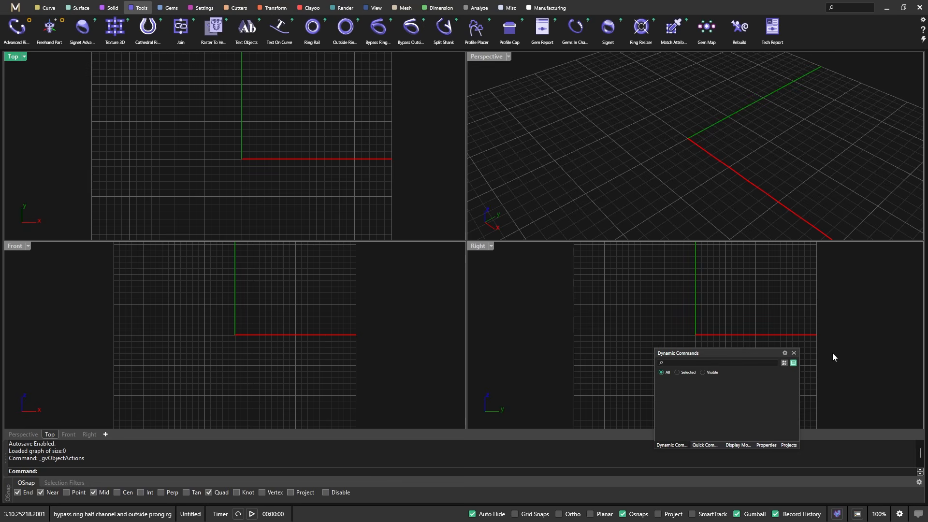
Show the floating Context Menu, try repositioning it over the viewports, and close it
click(857, 515)
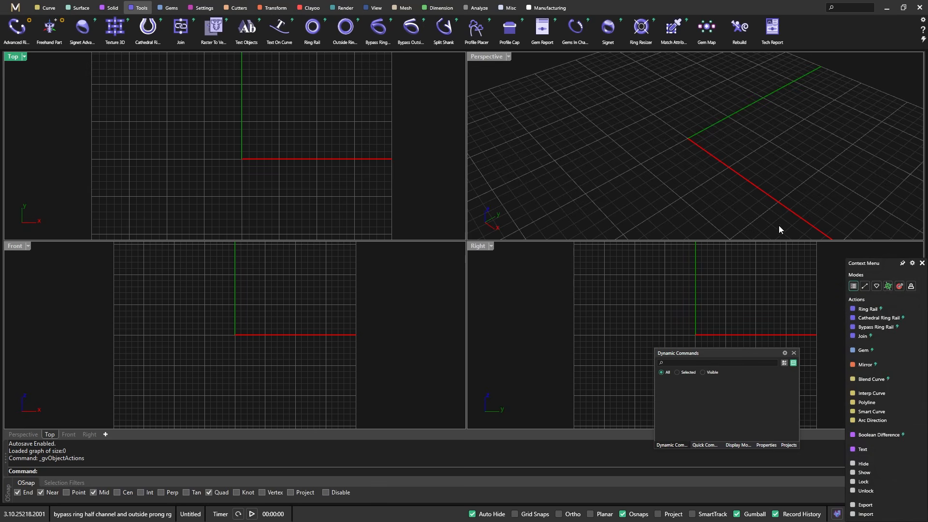
drag(880, 260, 849, 158)
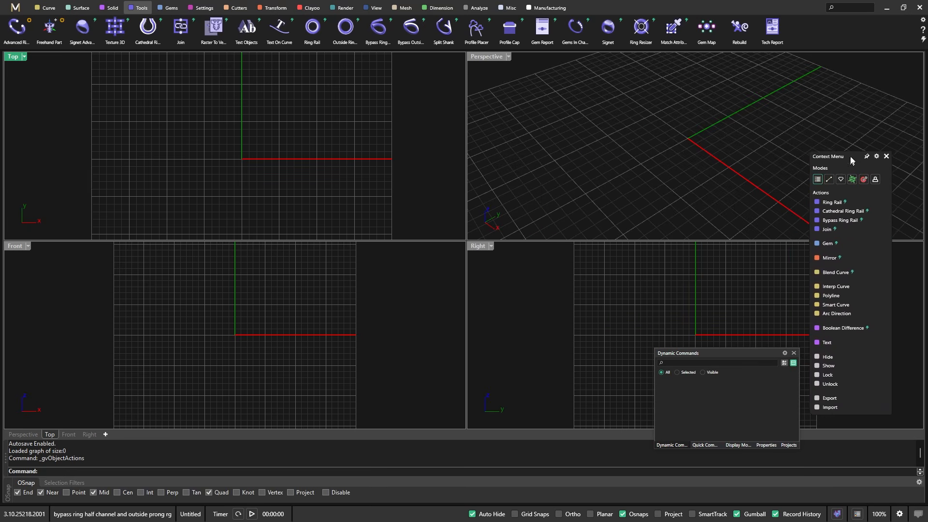
click(887, 155)
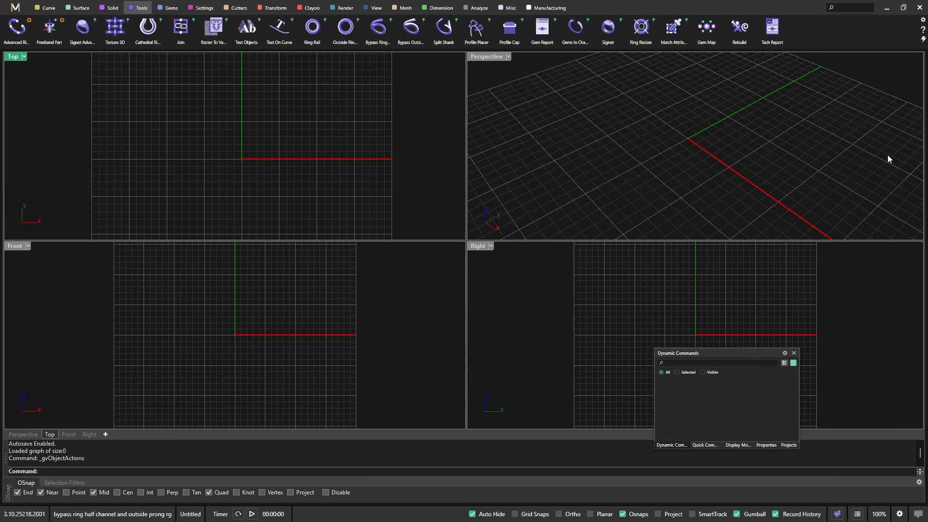
right_click(738, 185)
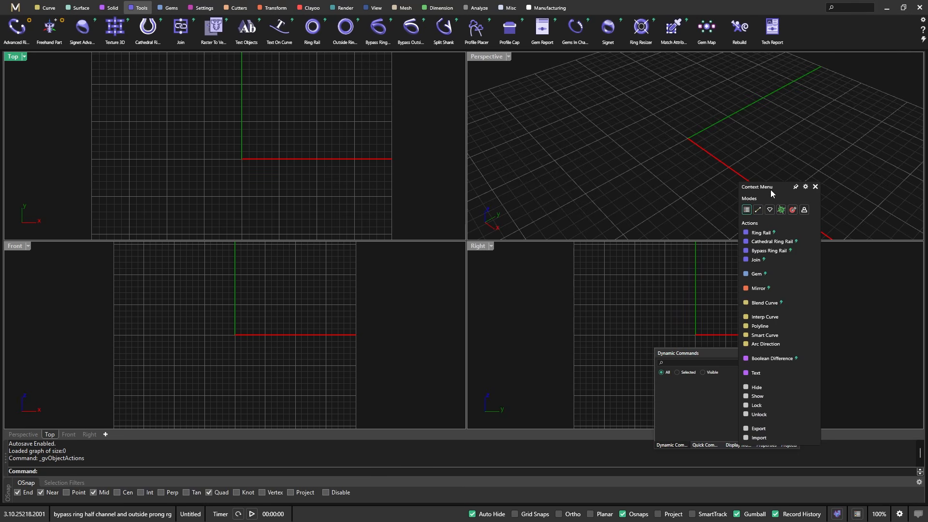
drag(779, 187, 580, 141)
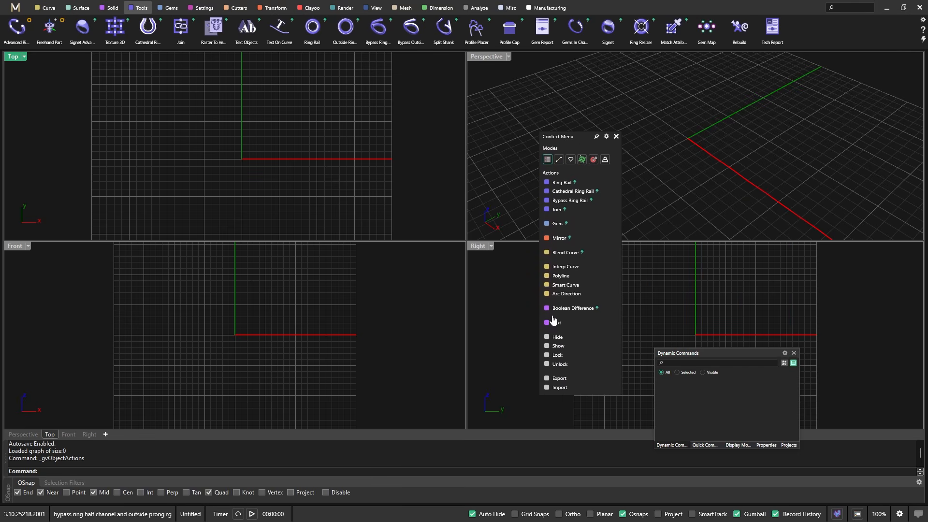
click(616, 137)
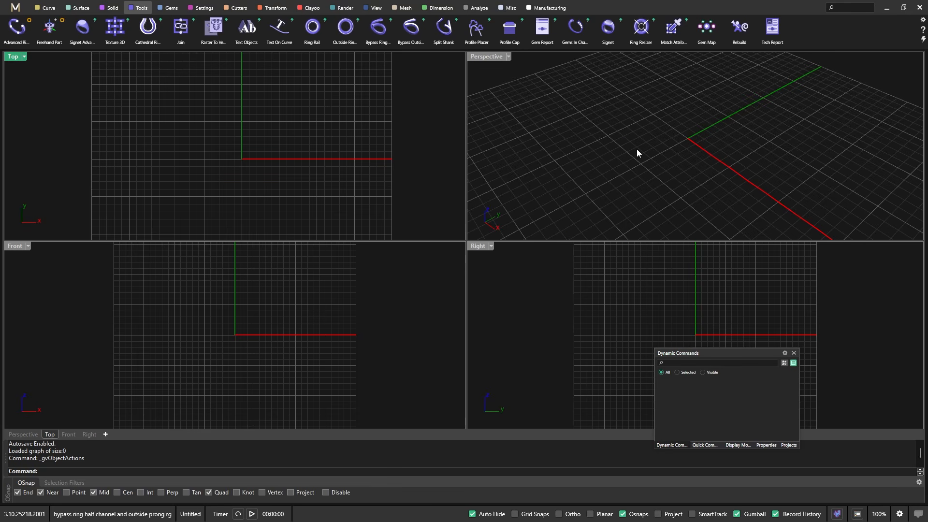
Try calling up the Context Menu at different spots in the Perspective and Top viewports and dismiss it
right_click(637, 150)
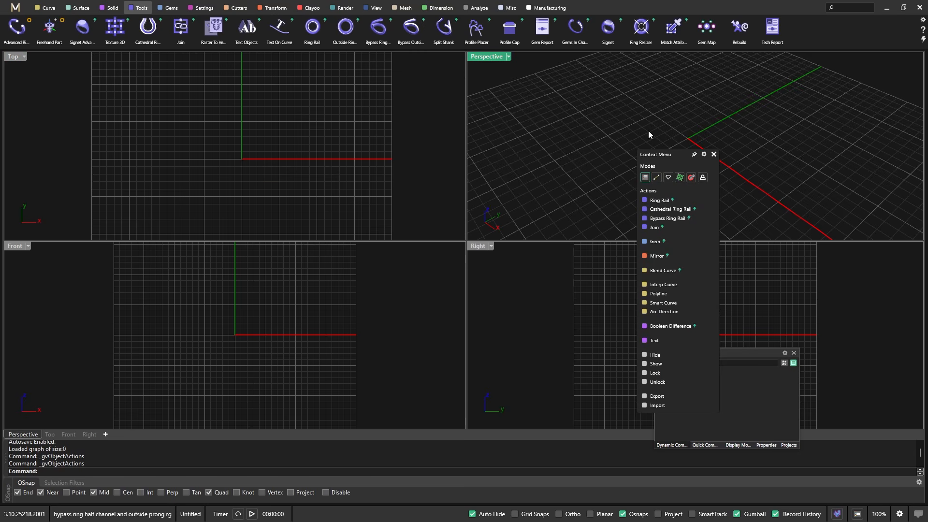
right_click(560, 116)
right_click(317, 112)
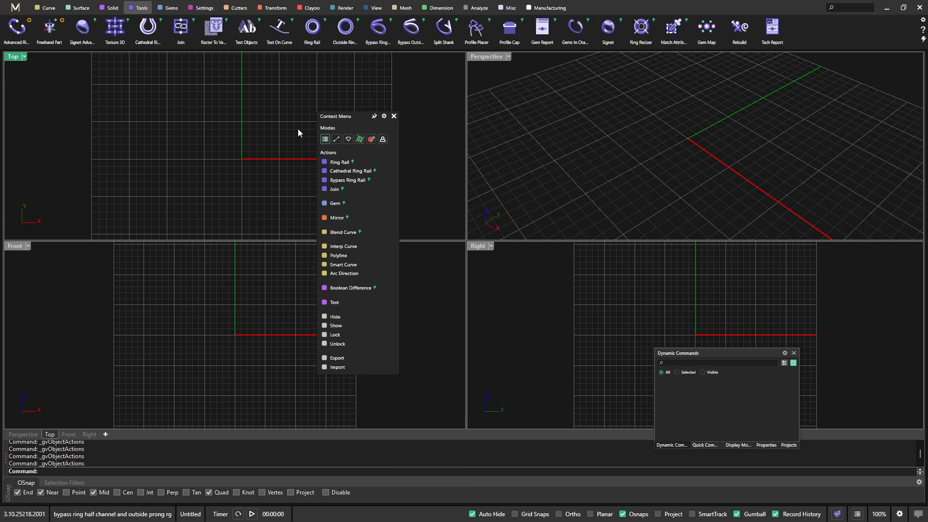
click(207, 243)
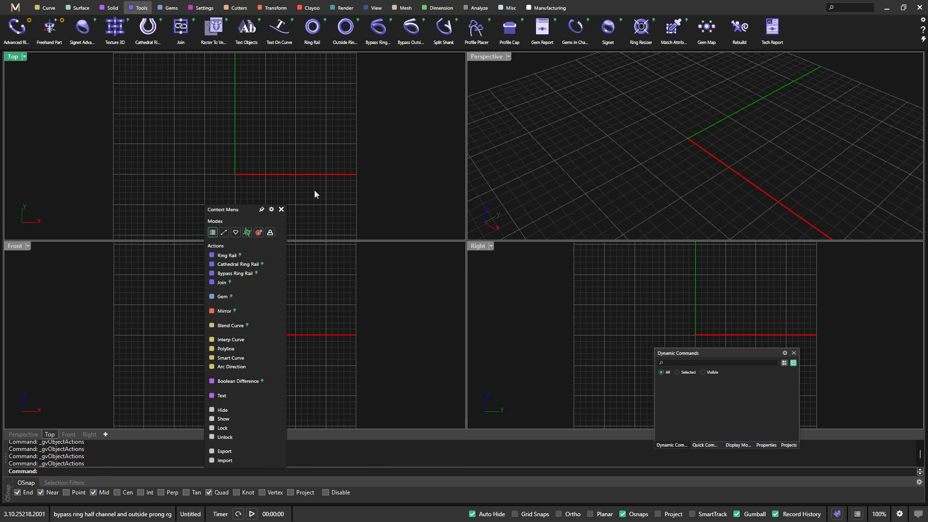
right_click(677, 173)
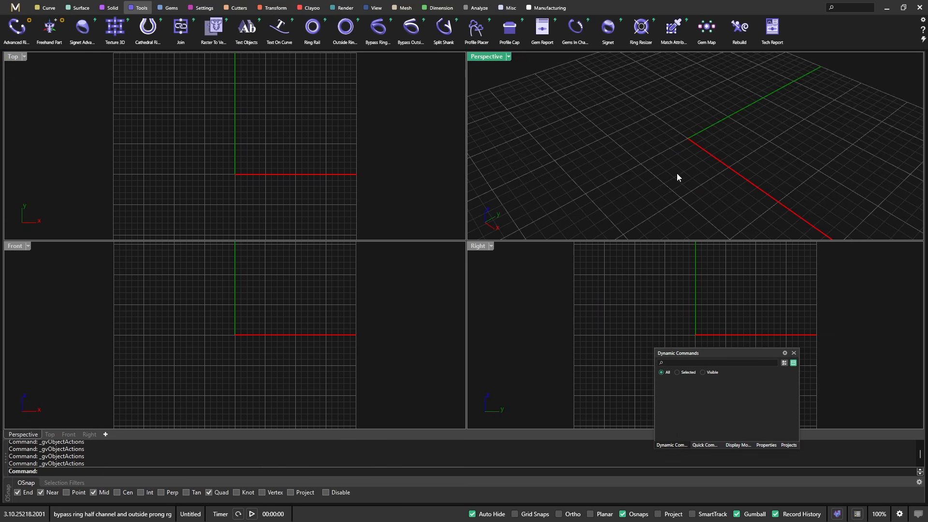
click(858, 514)
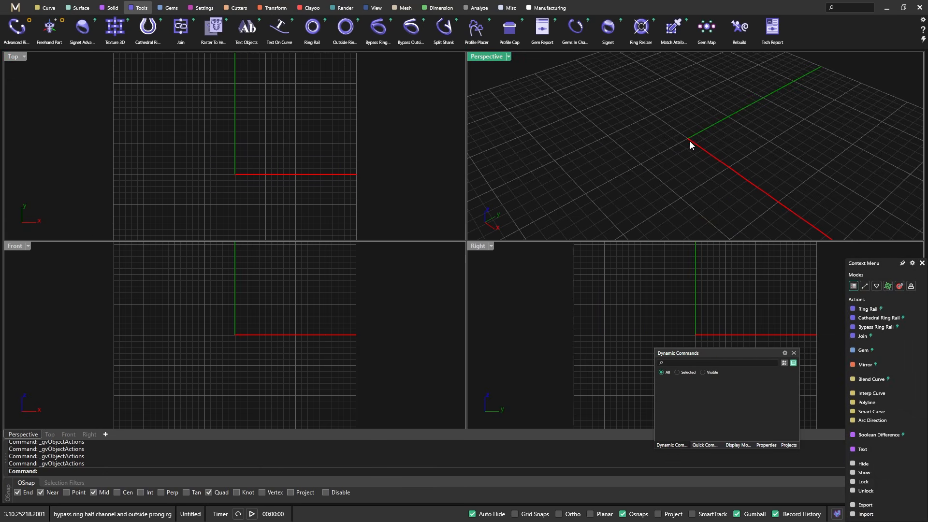
click(921, 263)
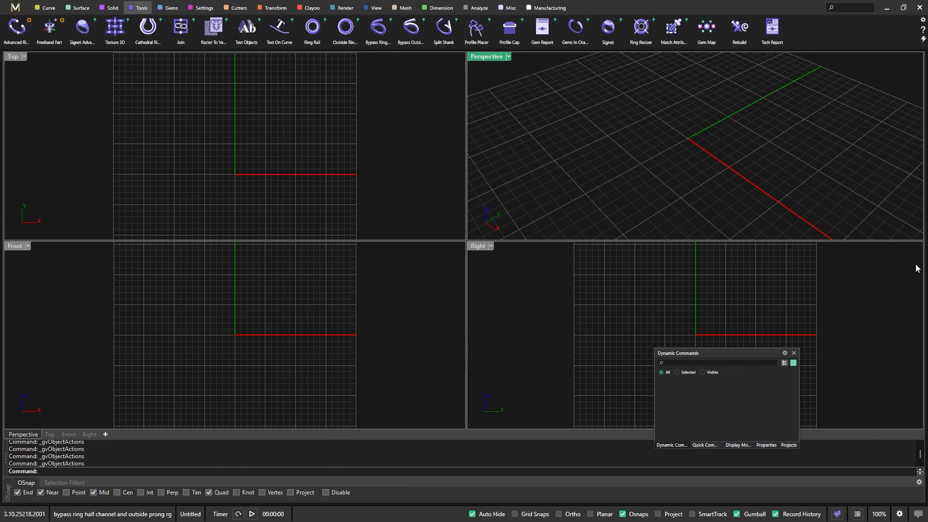
middle_click(675, 166)
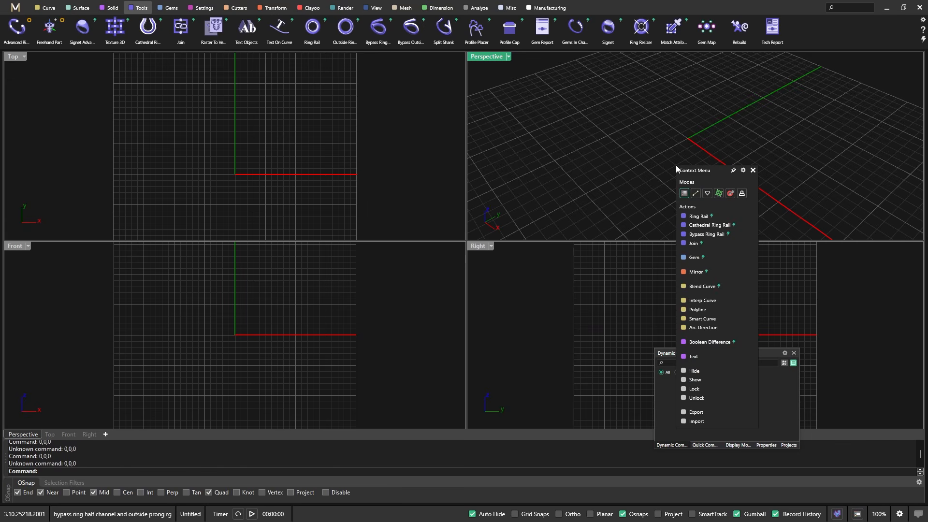
click(753, 170)
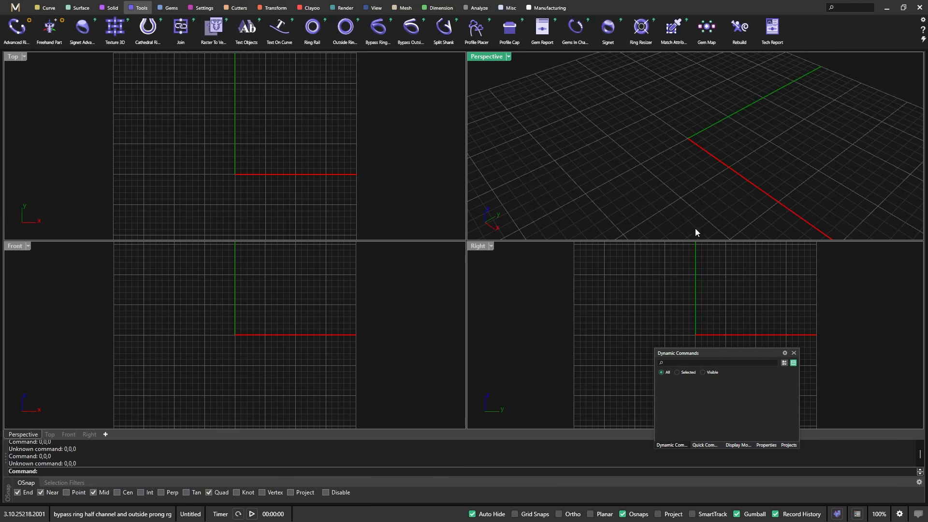
Open the Context Menu and place it at the outer edge of the Perspective viewport
middle_click(709, 176)
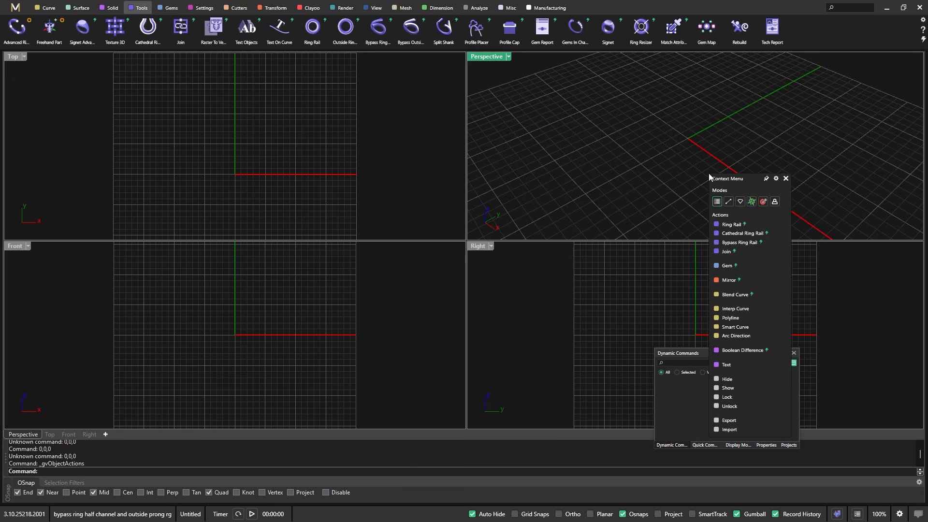
drag(750, 181, 872, 65)
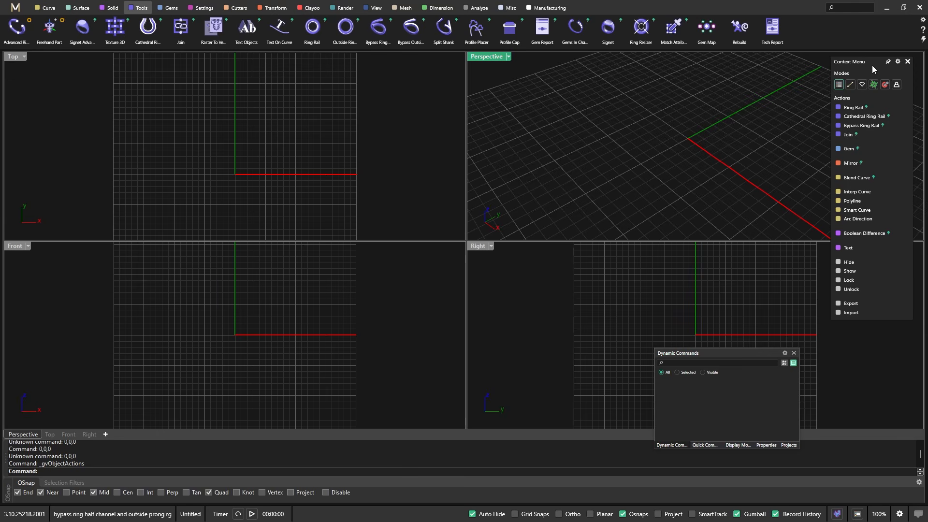
mouse_move(872, 67)
mouse_down()
mouse_move(880, 392)
mouse_move(877, 55)
mouse_move(869, 69)
mouse_move(876, 65)
mouse_up()
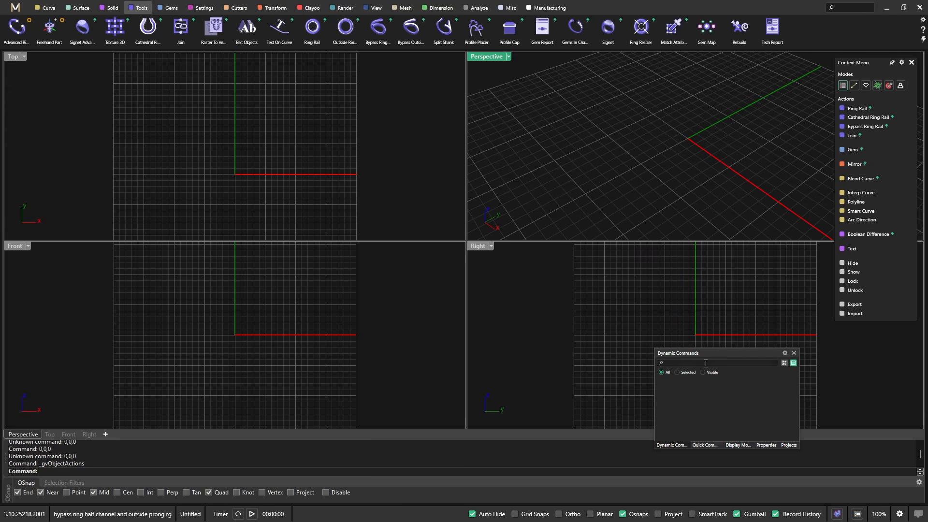
Look through the Quick Commands, Display Modes, Properties and Projects panels and the Display Modes preferences
click(703, 445)
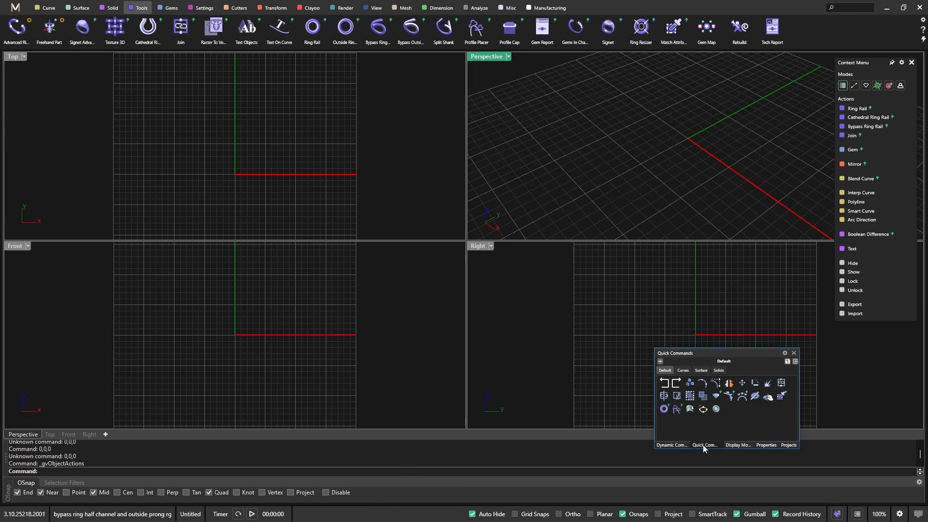
click(744, 445)
click(766, 445)
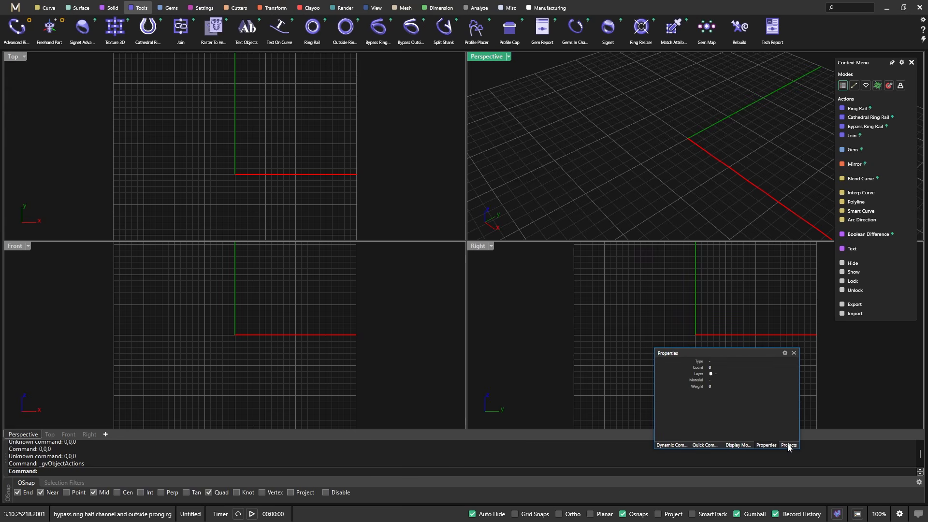
click(788, 445)
click(766, 445)
click(738, 445)
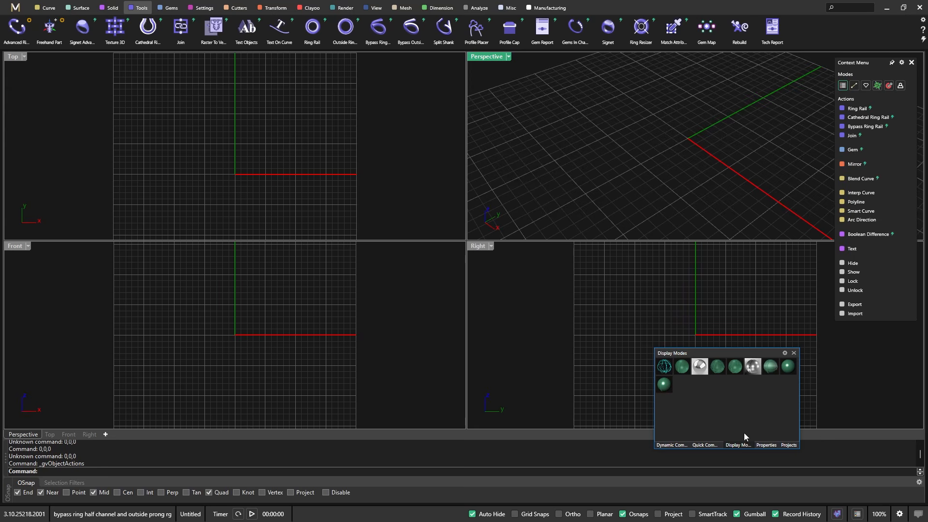
click(785, 354)
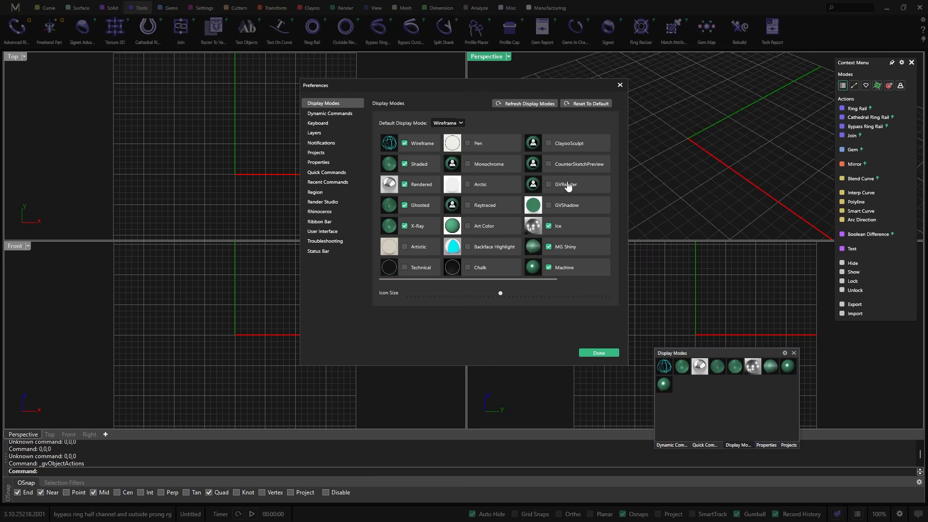
click(620, 85)
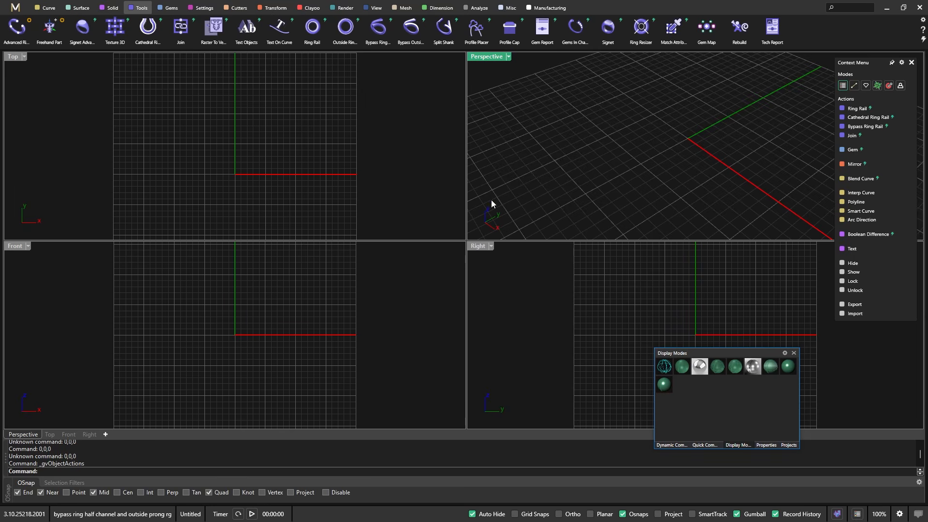
Detach Dynamic Commands from the grouped panels and place it as a separate floating panel over the Top and Front viewports
click(667, 445)
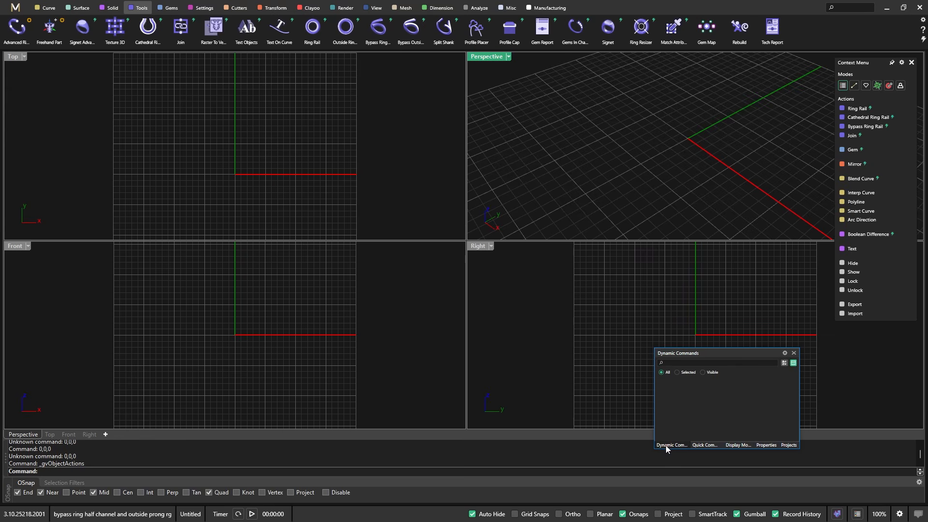
drag(666, 445, 62, 304)
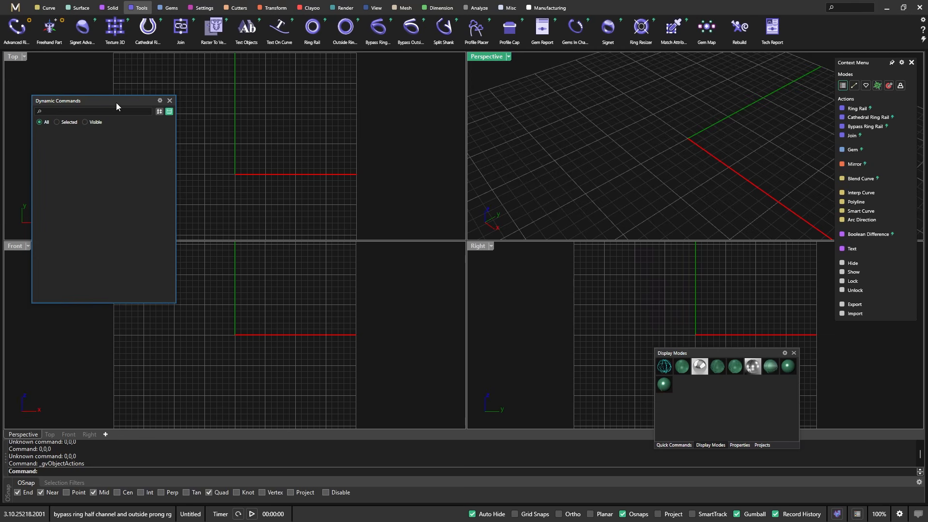
drag(116, 102, 108, 133)
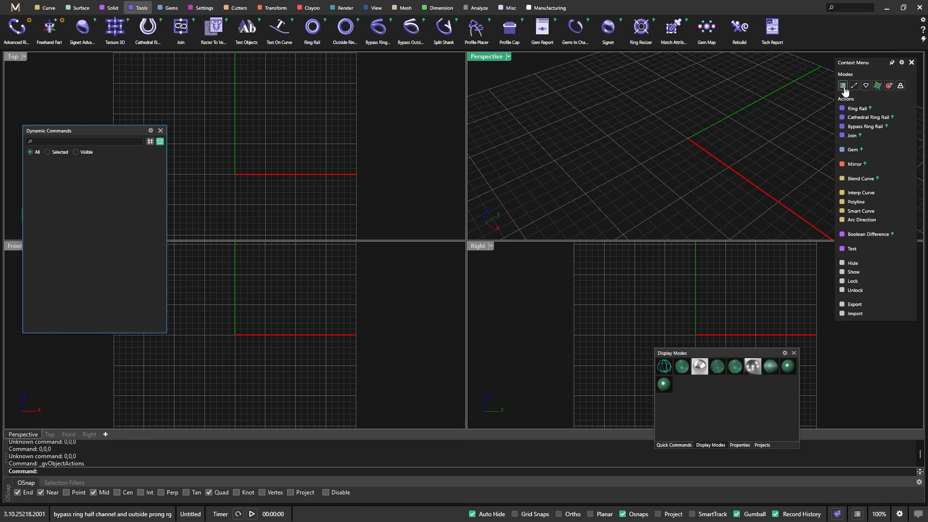
Examine the Context Menu's actions in the Clayoo, surface, gem and curve modes and the editable command list for the curve mode
click(888, 87)
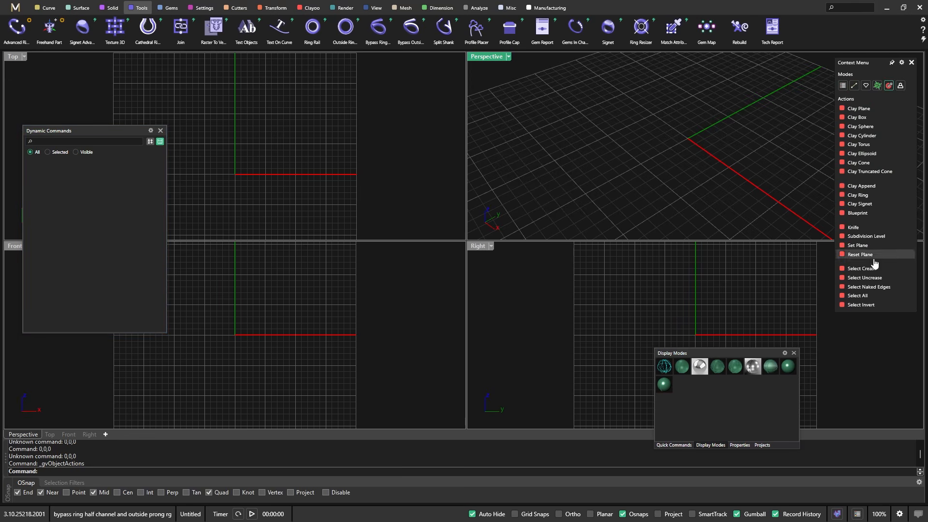
click(901, 86)
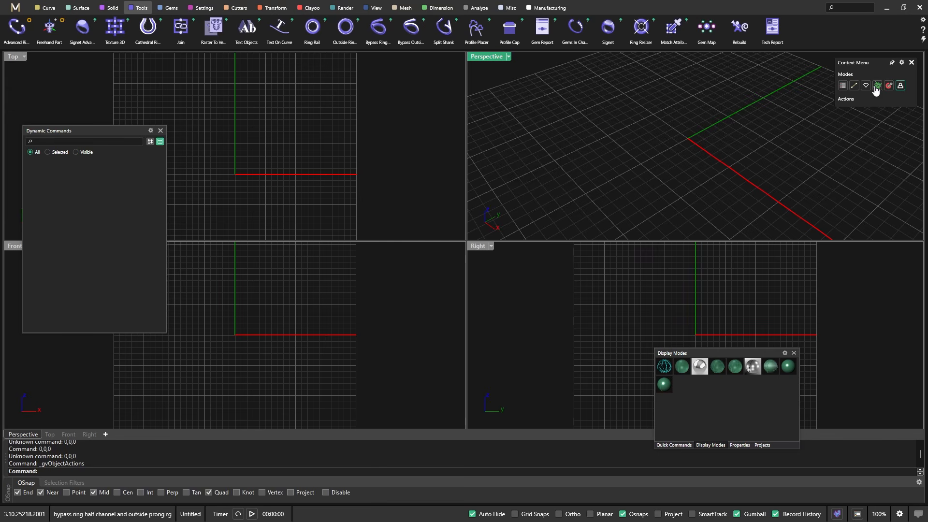
click(878, 86)
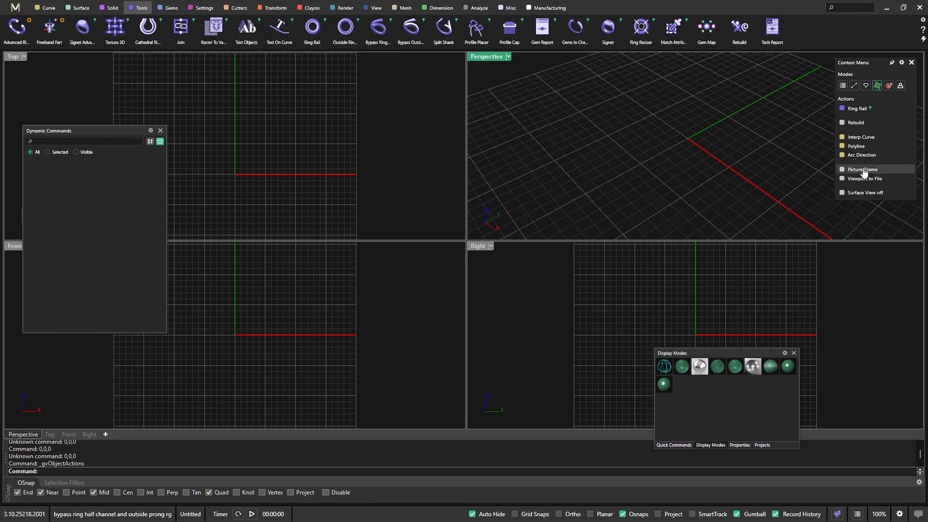
click(866, 90)
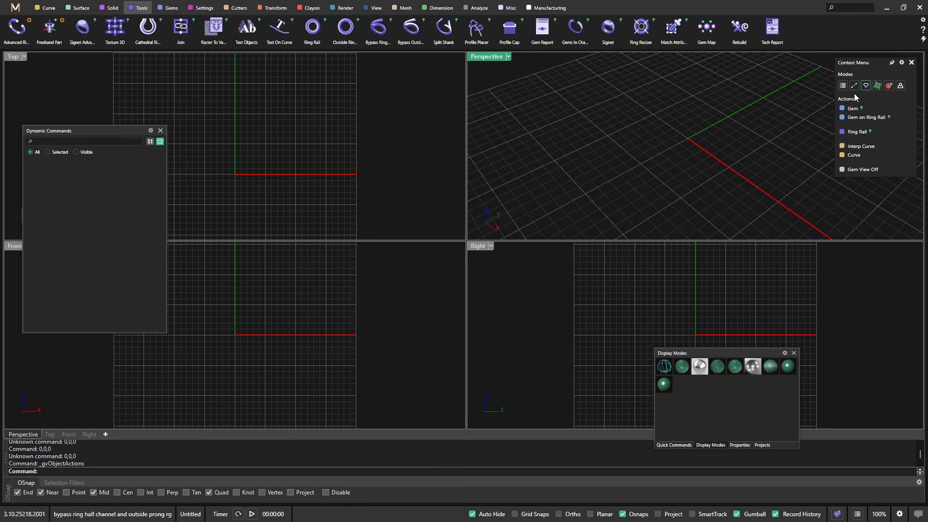
click(854, 85)
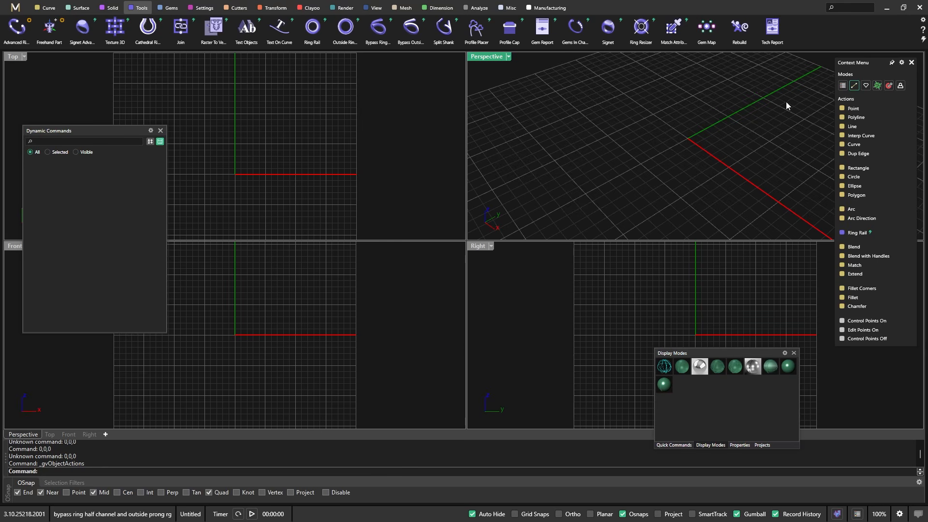
click(902, 64)
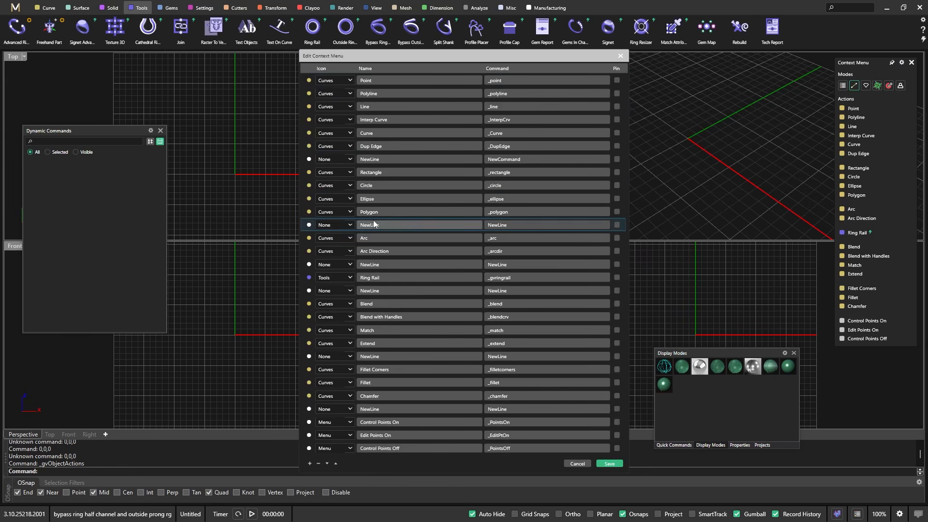
click(628, 52)
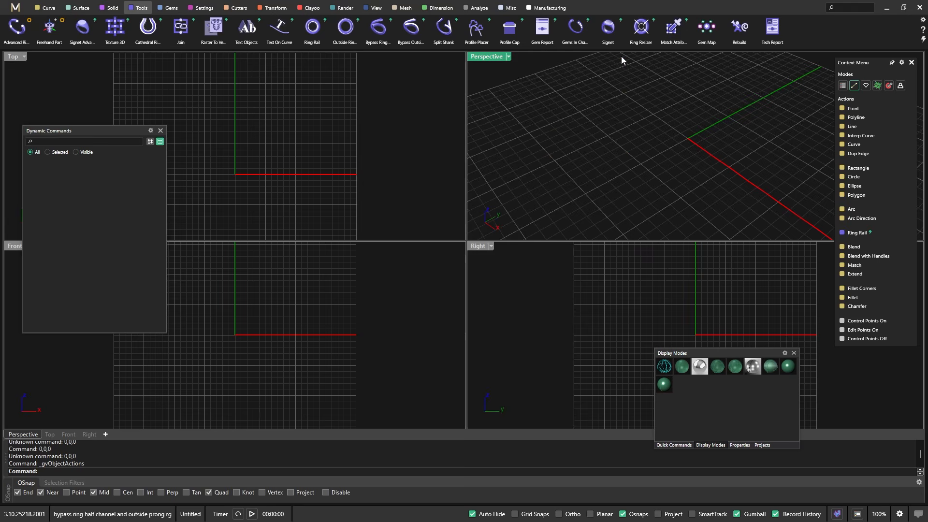
Reset the Context Menu to its defaults through the Troubleshooting preferences and close the preferences
click(785, 353)
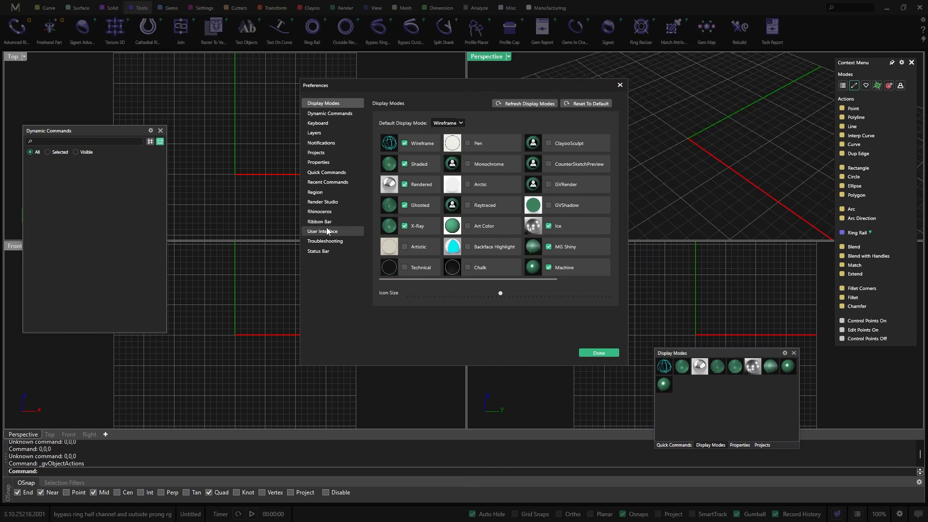
click(323, 212)
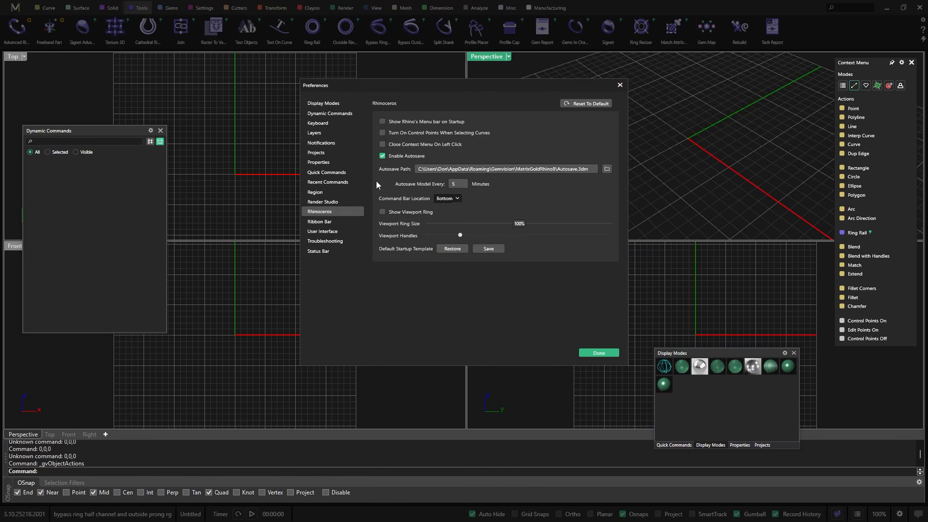
click(326, 241)
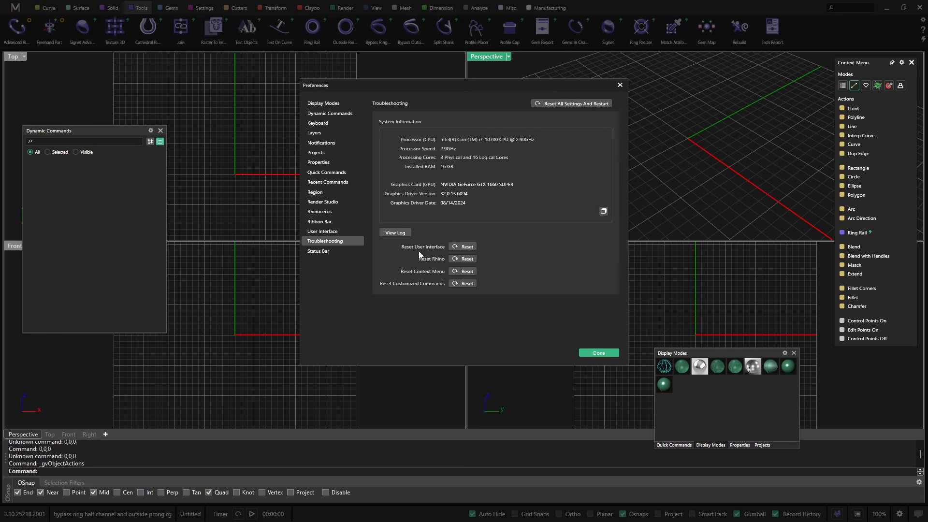
click(461, 272)
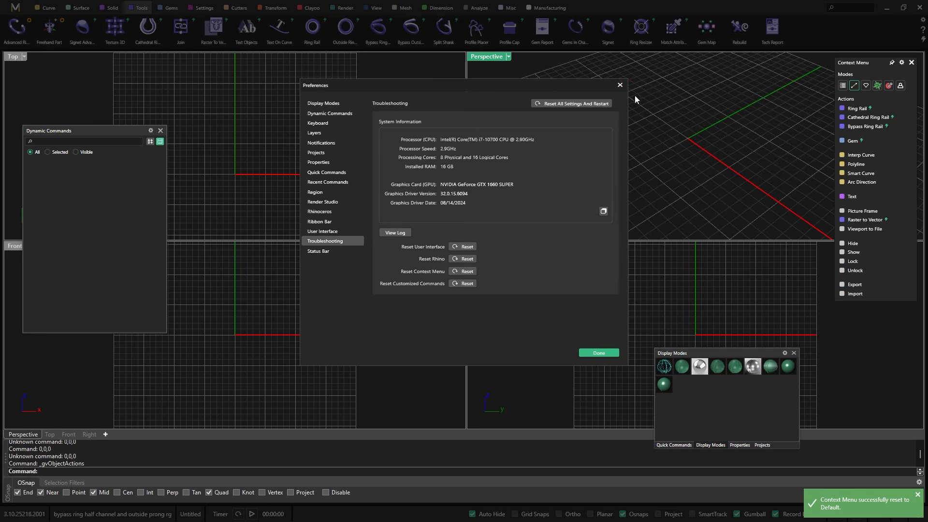
click(620, 85)
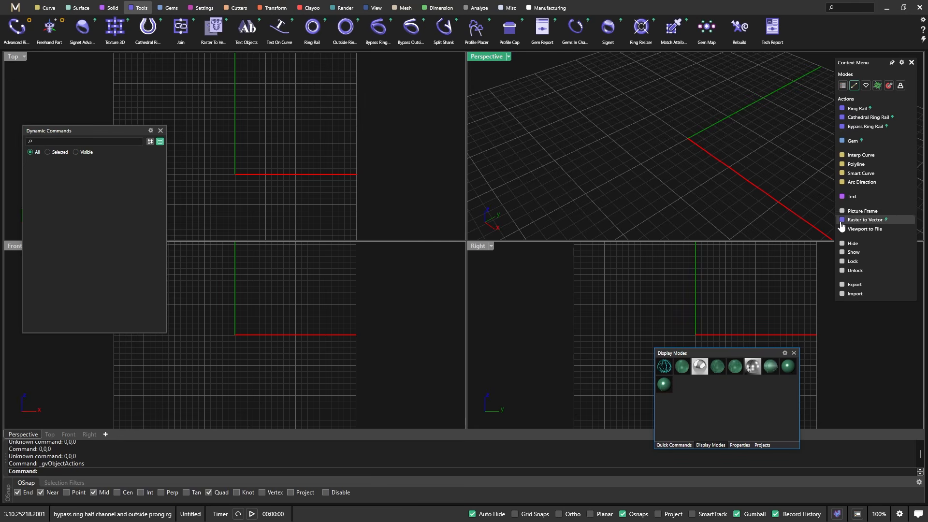
Look through the Surface, Solid, Gems, Settings, Cutters, Transform, Clayoo, Render and Curve command categories
click(78, 8)
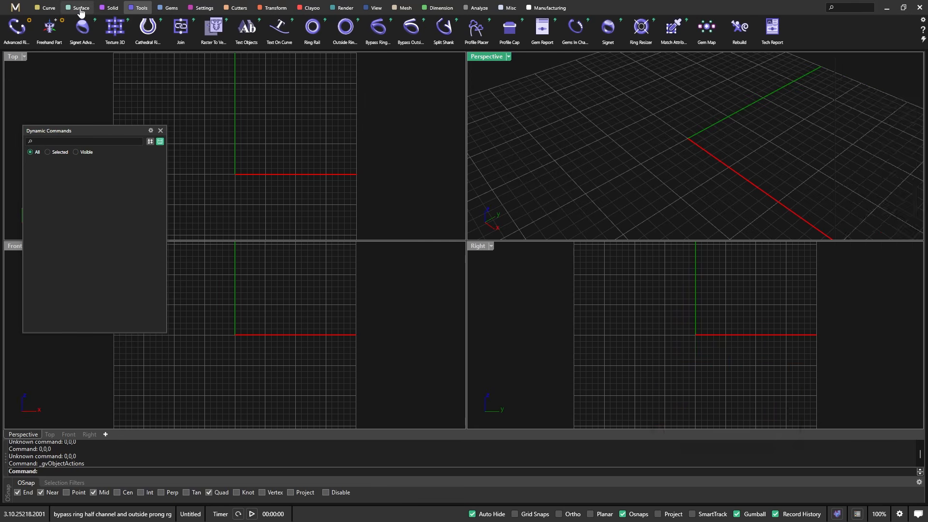
click(110, 8)
click(173, 11)
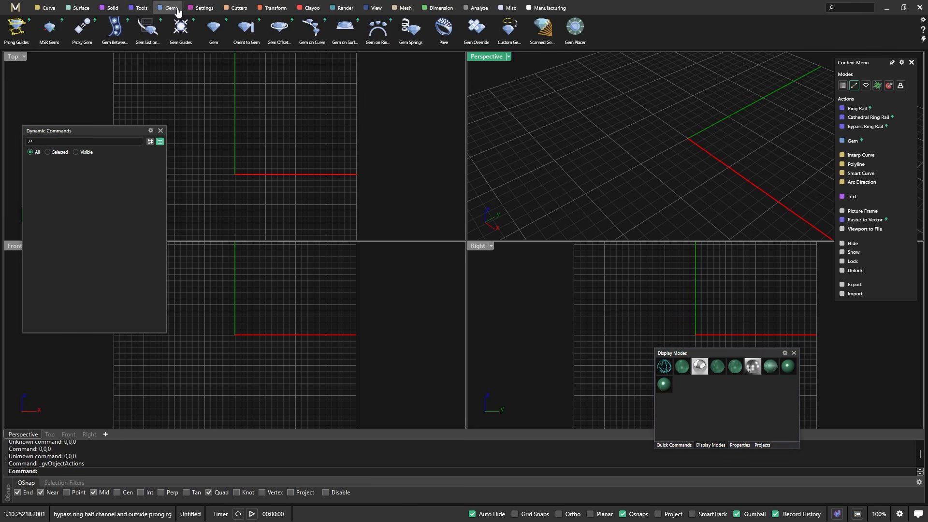
click(204, 10)
click(242, 10)
click(279, 10)
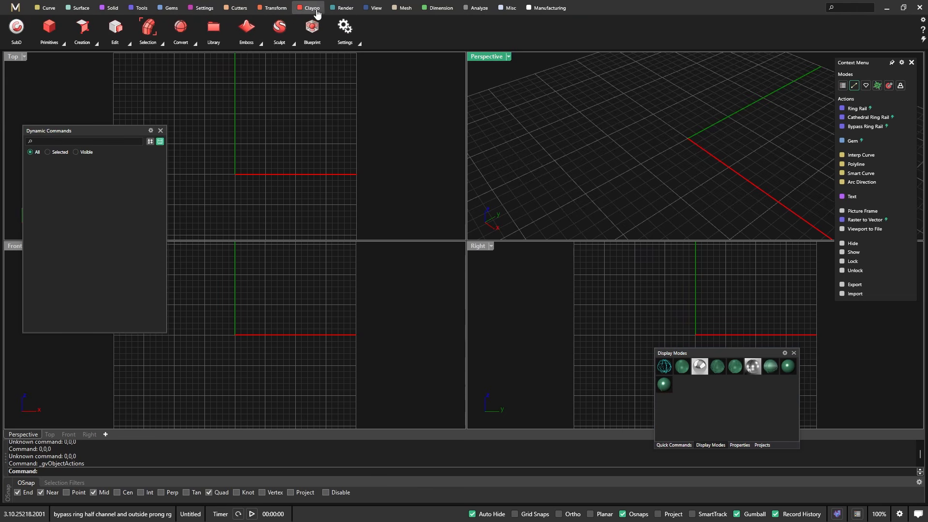
click(343, 8)
click(348, 124)
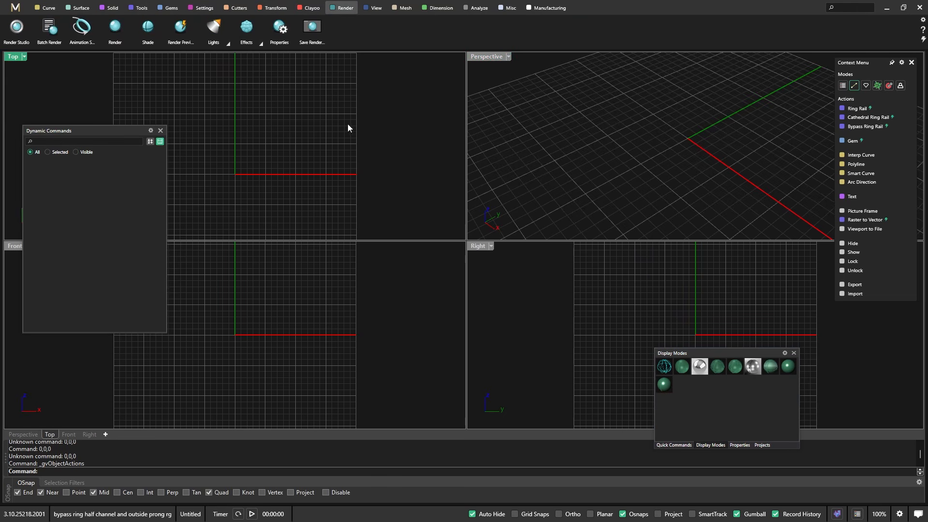
click(45, 8)
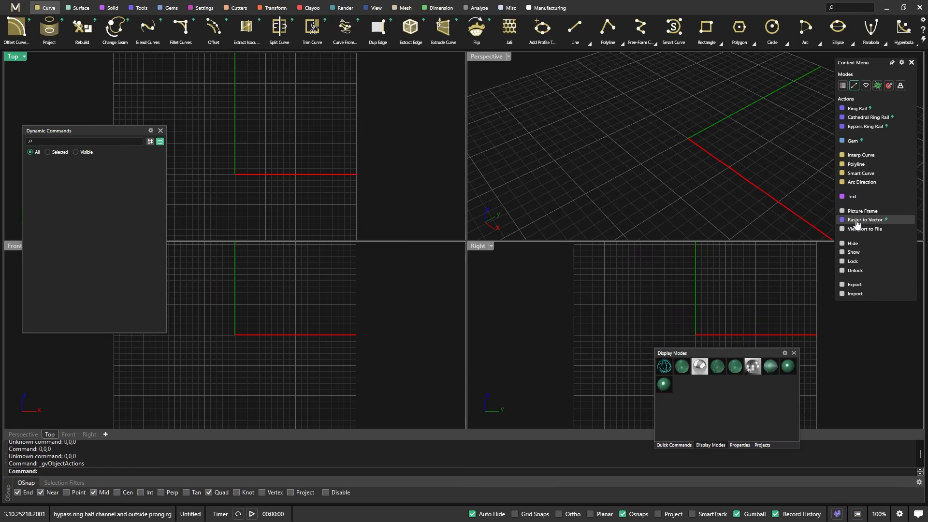
Remove the Raster to Vector entry from the Context Menu, save the edited list and return the menu to its general mode
click(901, 63)
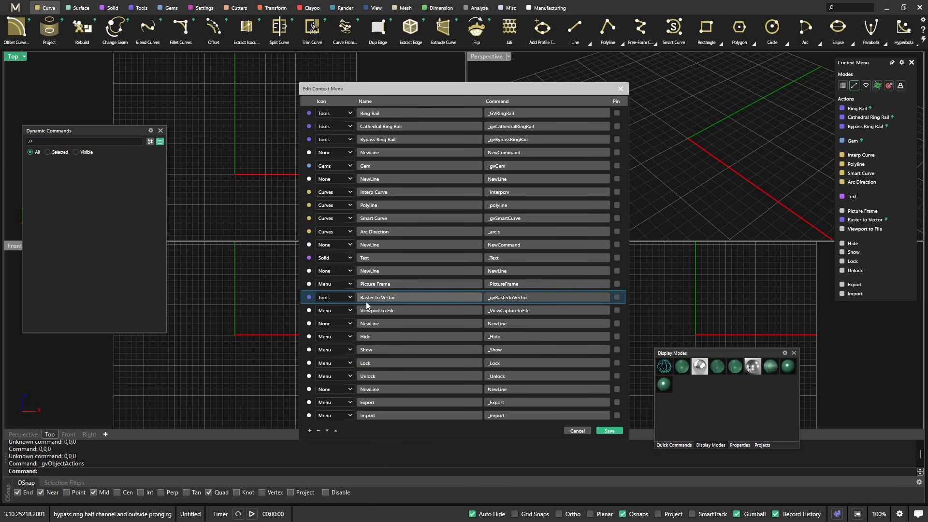
click(318, 431)
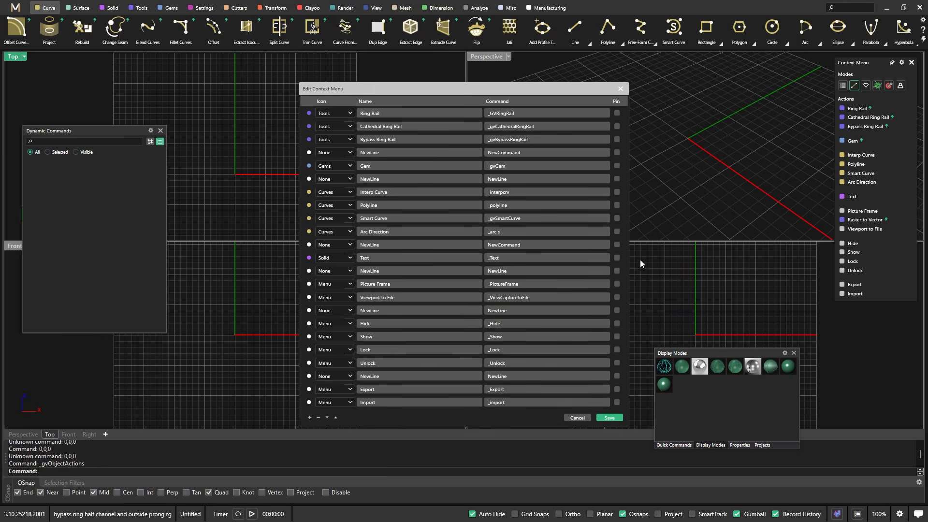
click(610, 418)
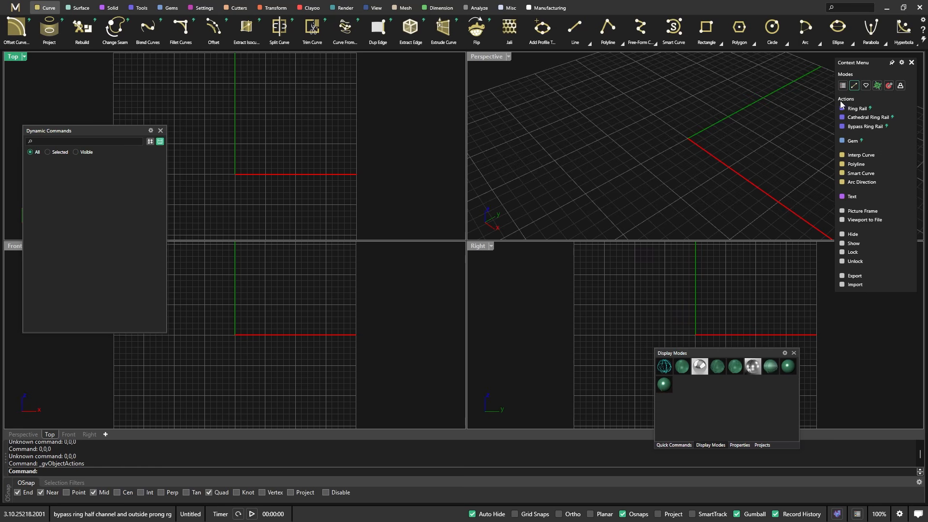
click(842, 86)
Maximize the Perspective viewport to inspect the empty grid and restore the four-viewport layout
double_click(492, 57)
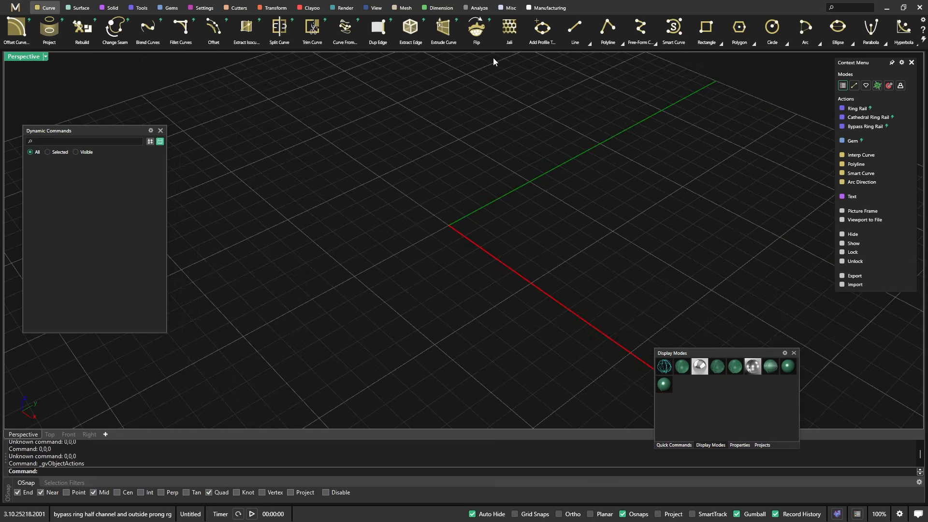
scroll(481, 152, down, 5)
scroll(477, 141, up, 4)
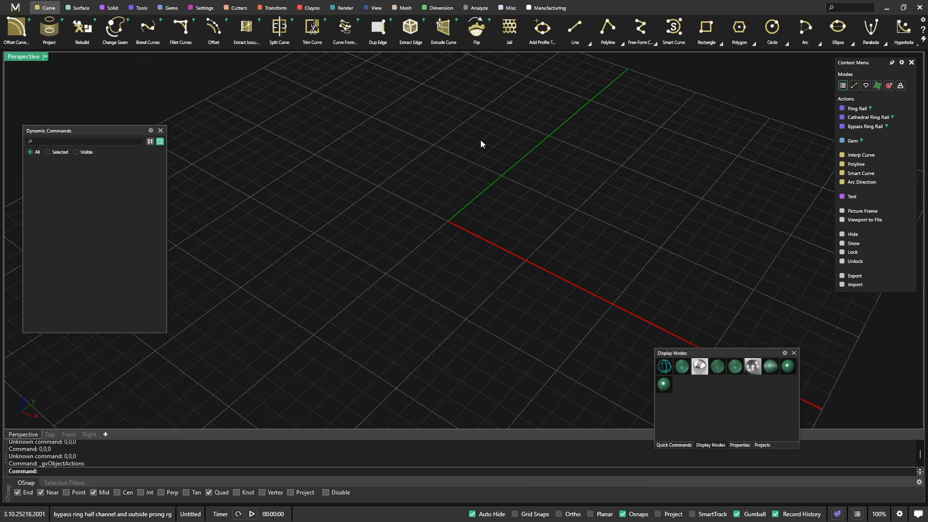
scroll(453, 181, down, 4)
double_click(24, 57)
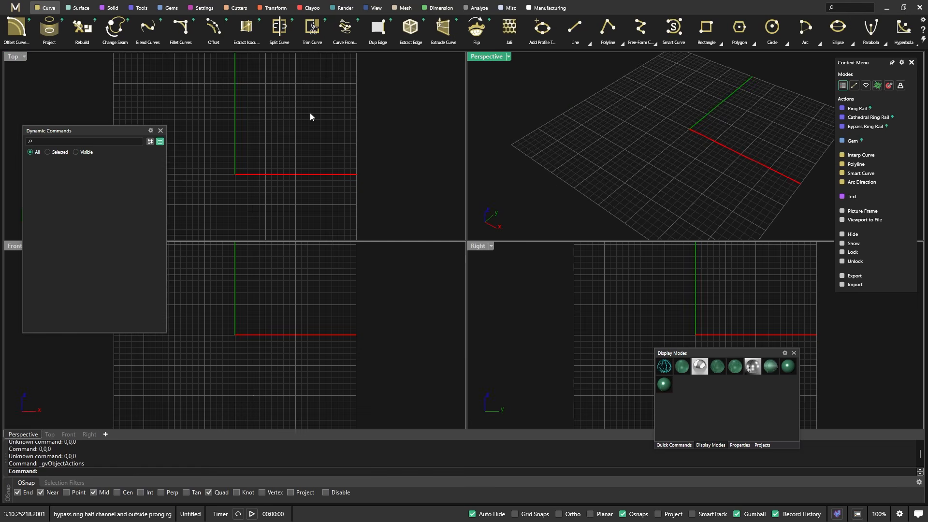
Shift the Dynamic Commands panel slightly outward and create a Ring Rail with US finger size 7
drag(102, 132, 96, 132)
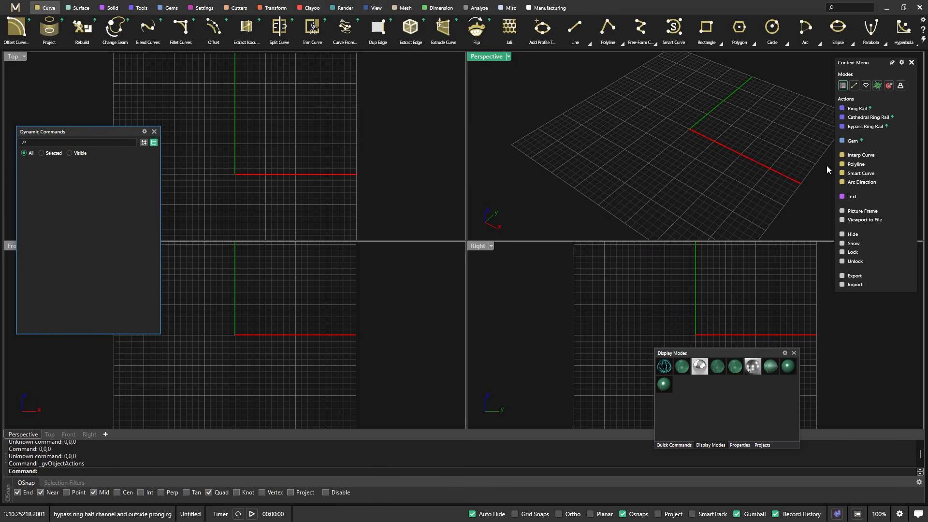
right_drag(668, 144, 699, 112)
scroll(696, 107, up, 2)
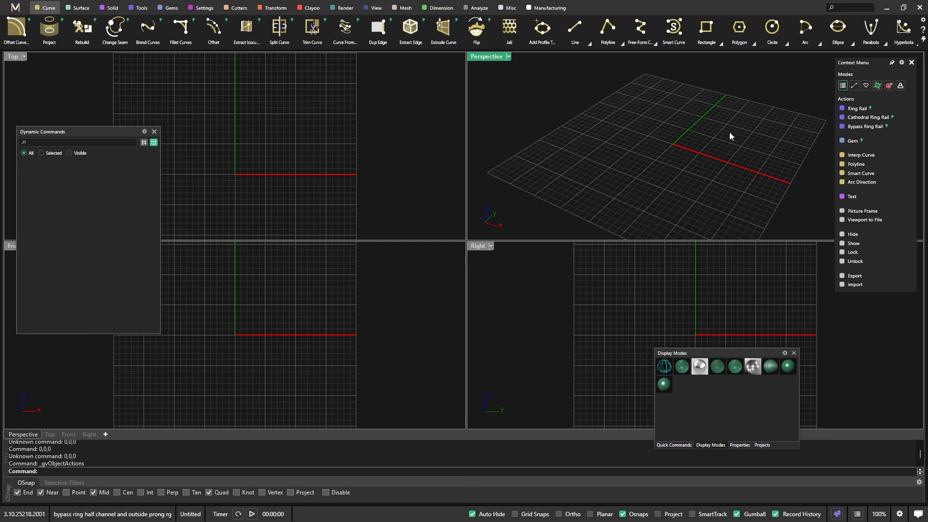
click(856, 109)
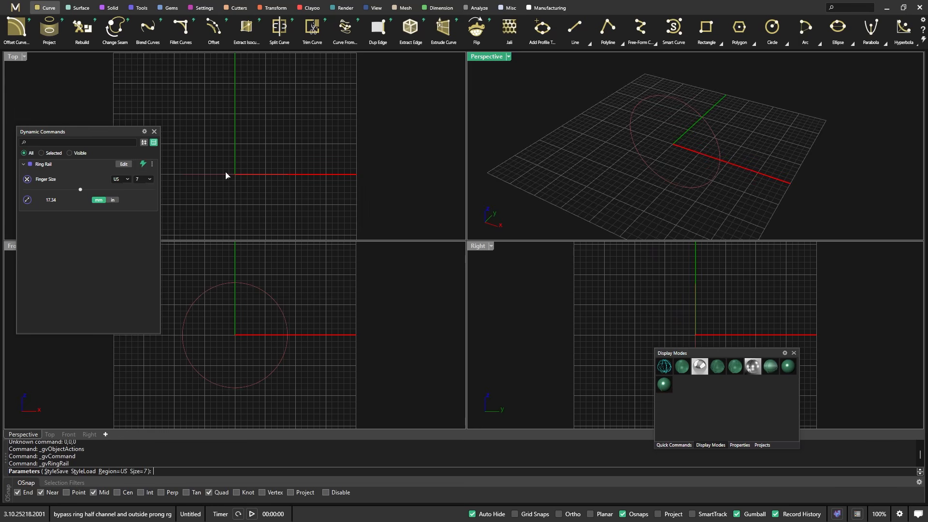
key(Return)
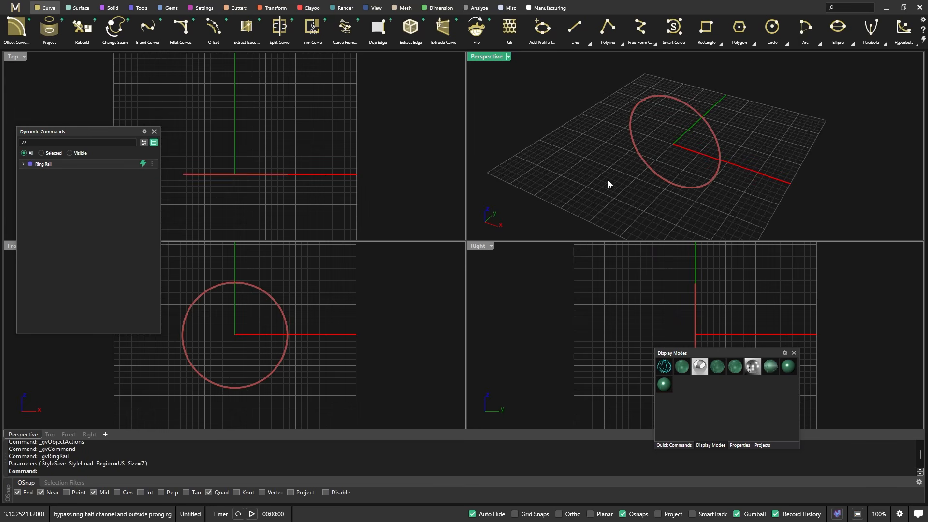
Bring the Context Menu back, pin it and place it at the outer edge of the Perspective viewport
scroll(608, 184, down, 4)
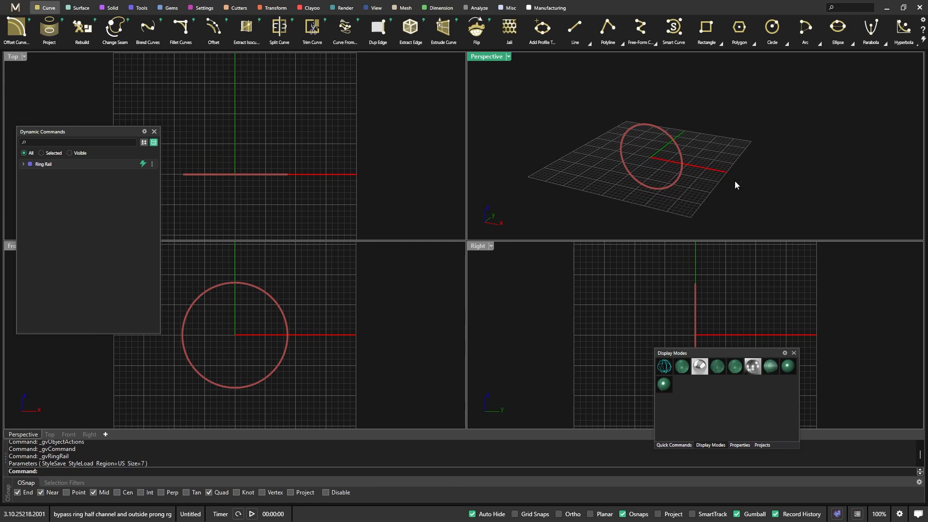
right_click(720, 143)
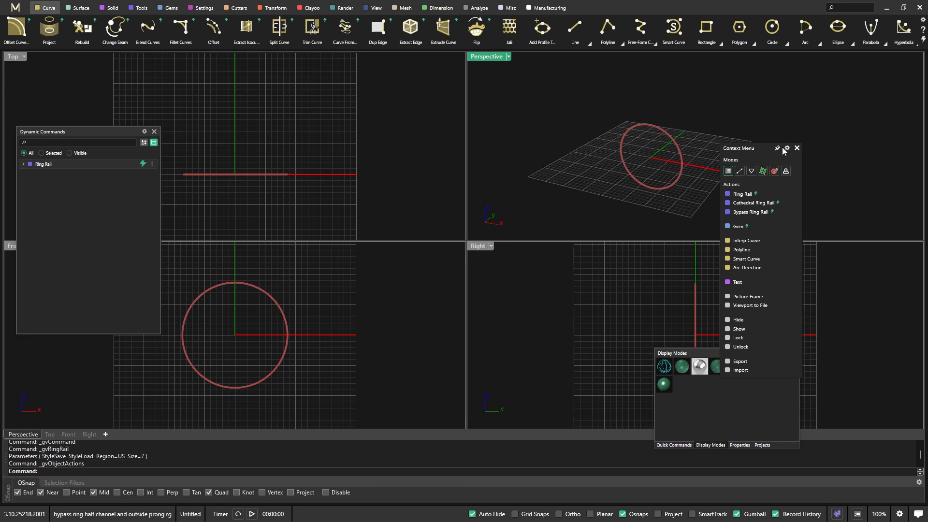
drag(757, 147, 871, 59)
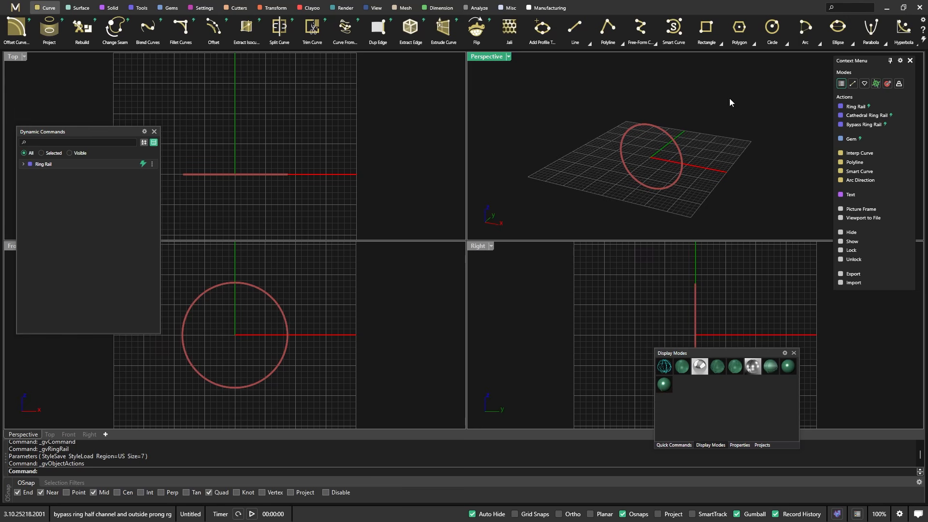
Select the ring rail to examine the curve actions offered in the Context Menu and its parameters in Dynamic Commands
click(675, 144)
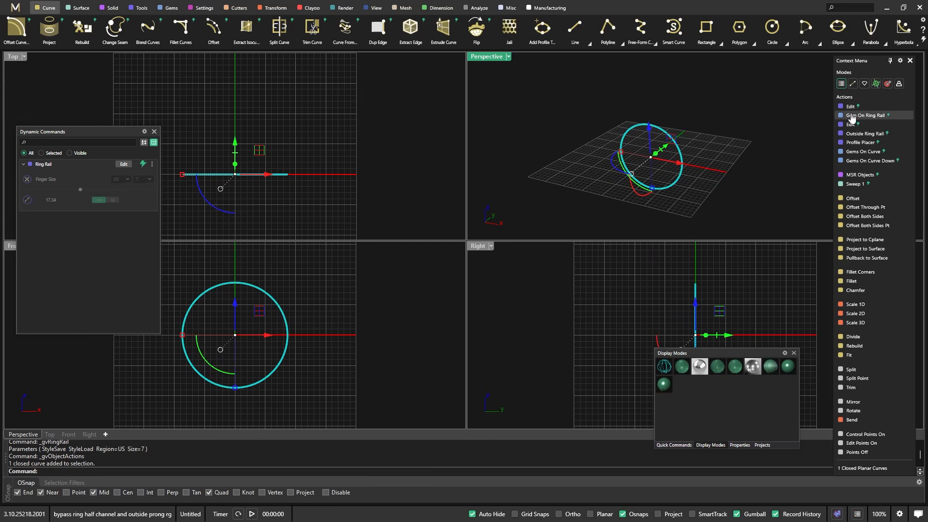
click(681, 86)
click(673, 138)
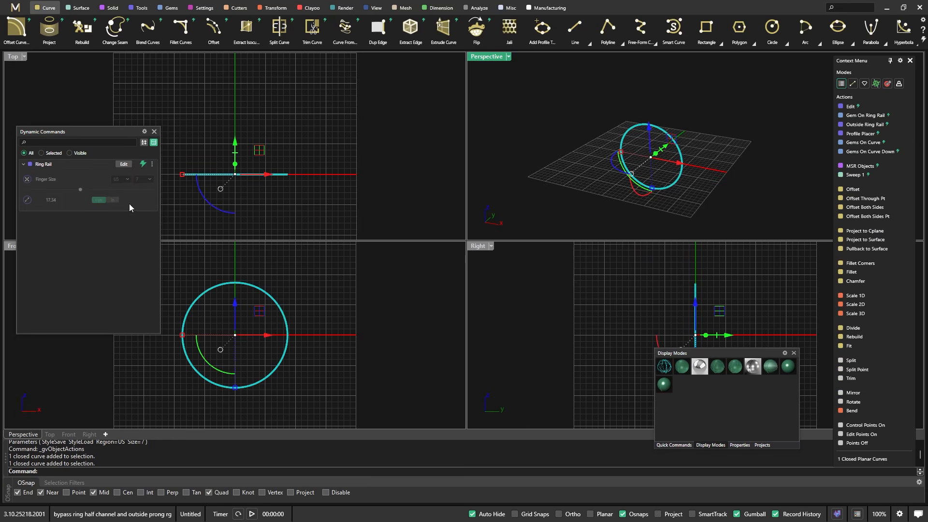
Reopen the ring rail's parameters for editing, accept them at US size 7 and select the rail again
click(123, 165)
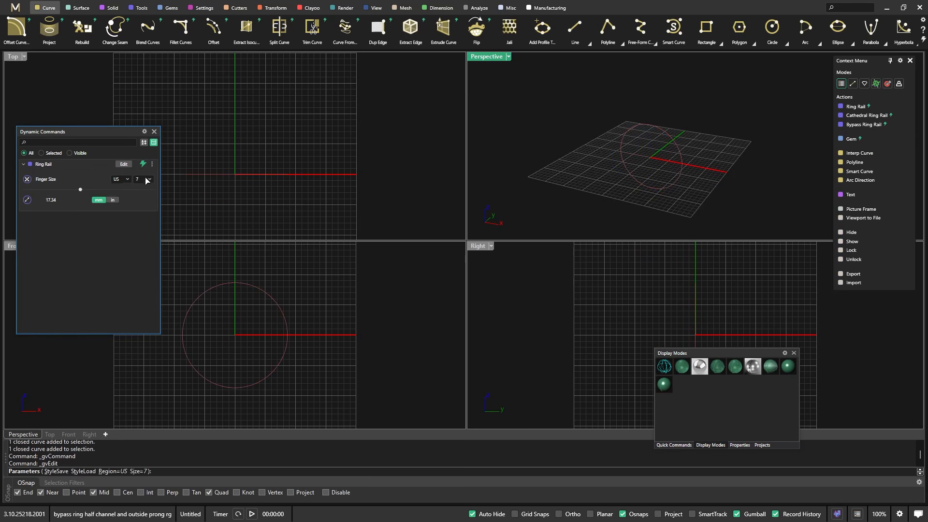
right_click(286, 157)
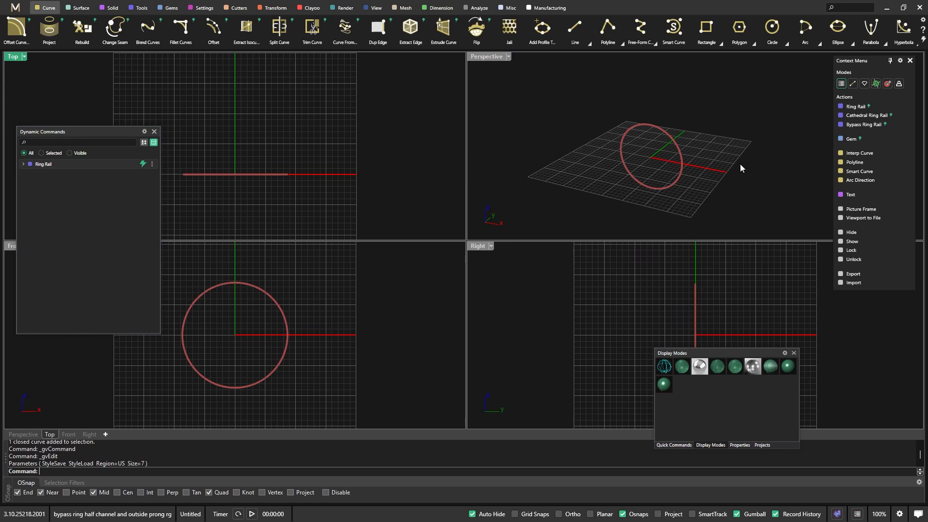
click(677, 150)
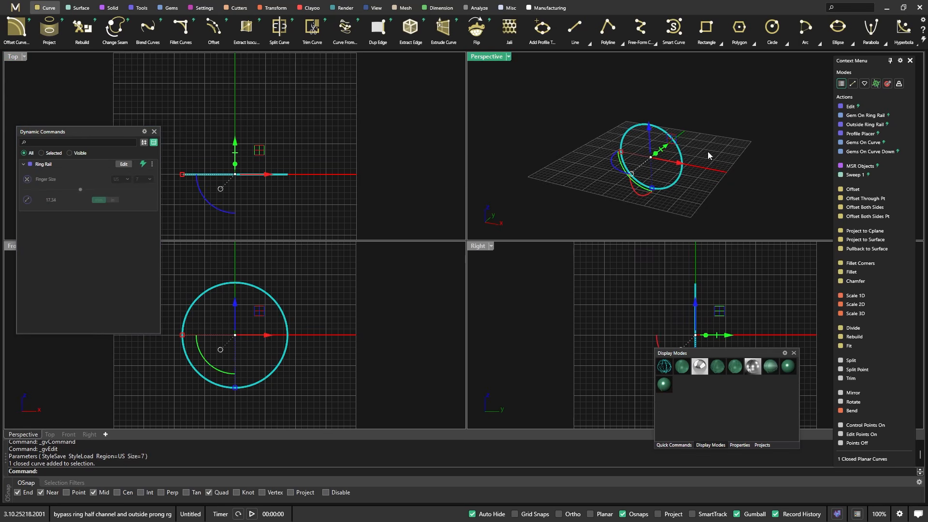
Open the ring rail for editing once more and accept its US finger size of 7
click(849, 108)
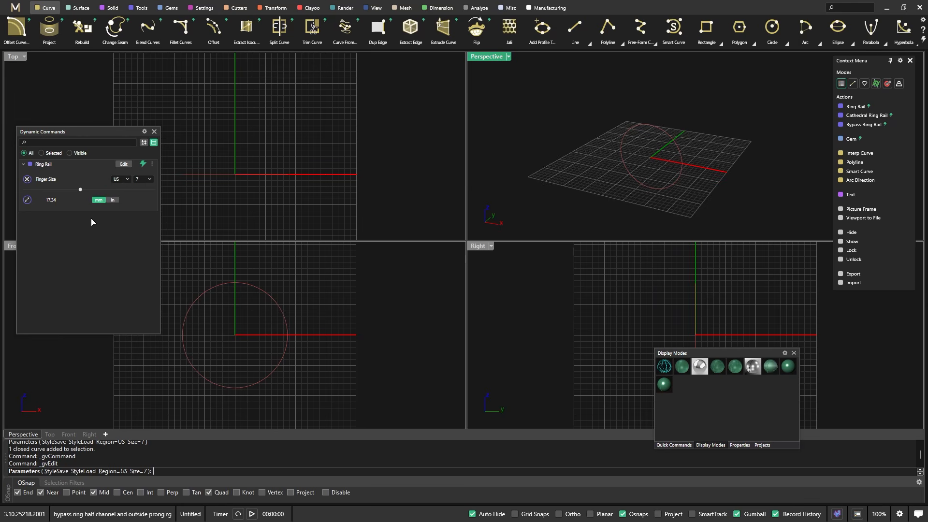
click(280, 174)
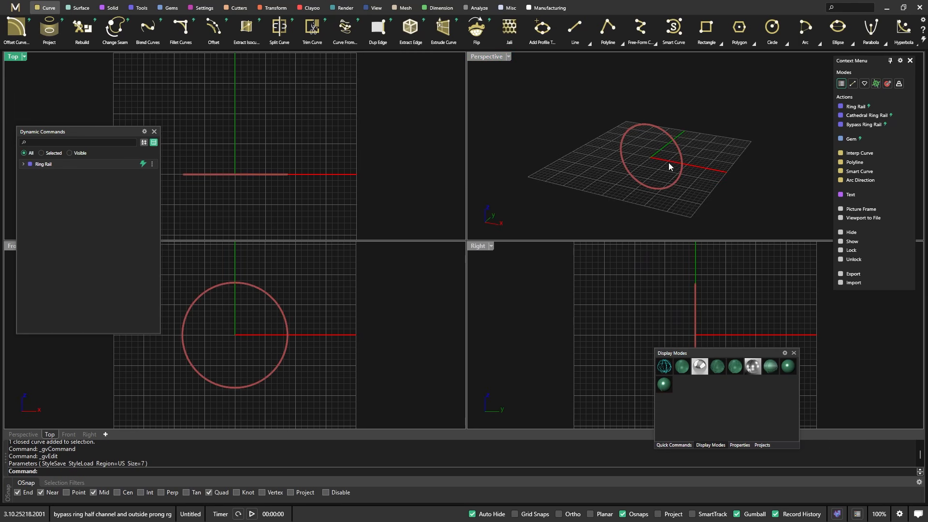
Place one round diamond on the ring rail using Gem On Ring Rail, with girdle placement and a Z offset of 5
scroll(664, 159, up, 3)
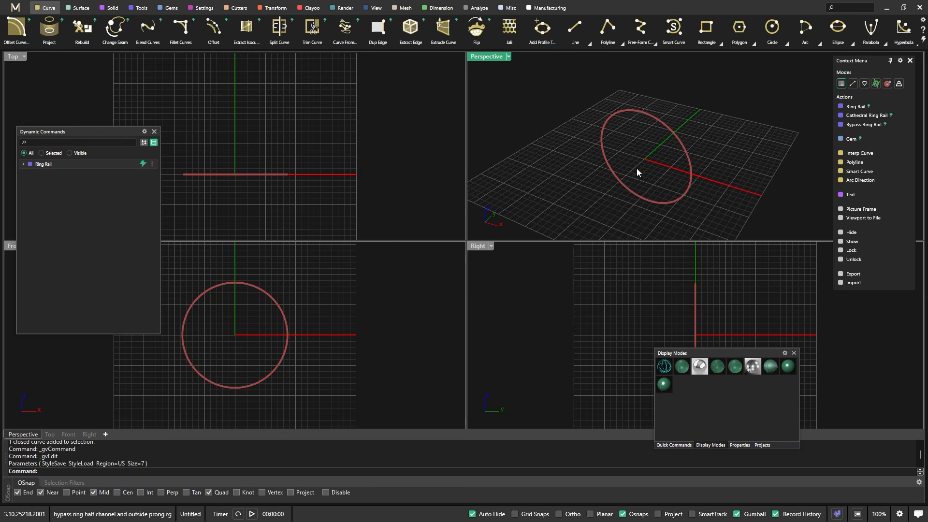
right_drag(673, 140, 782, 118)
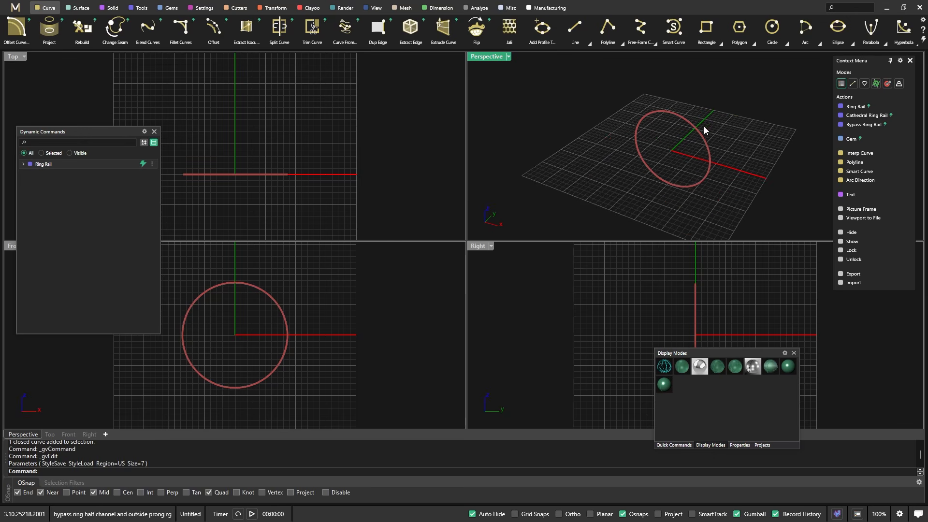
scroll(701, 126, up, 2)
click(694, 136)
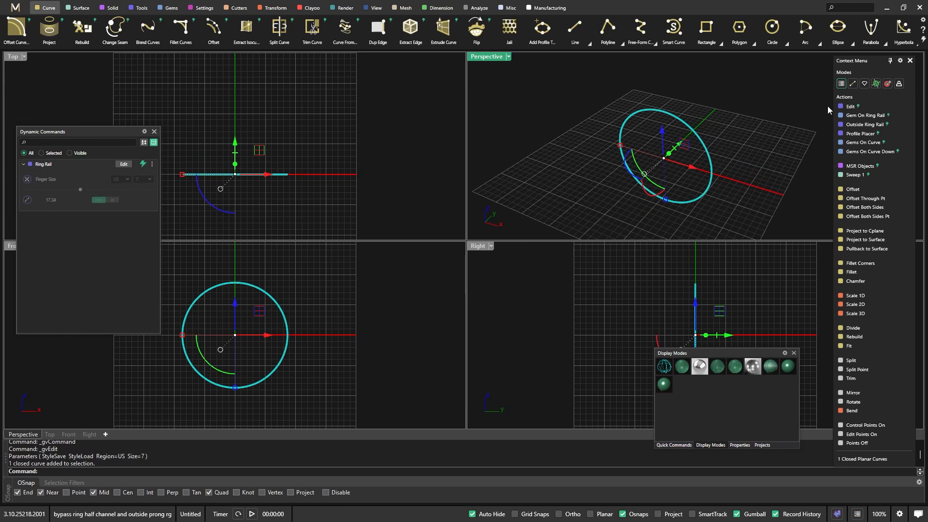
click(865, 115)
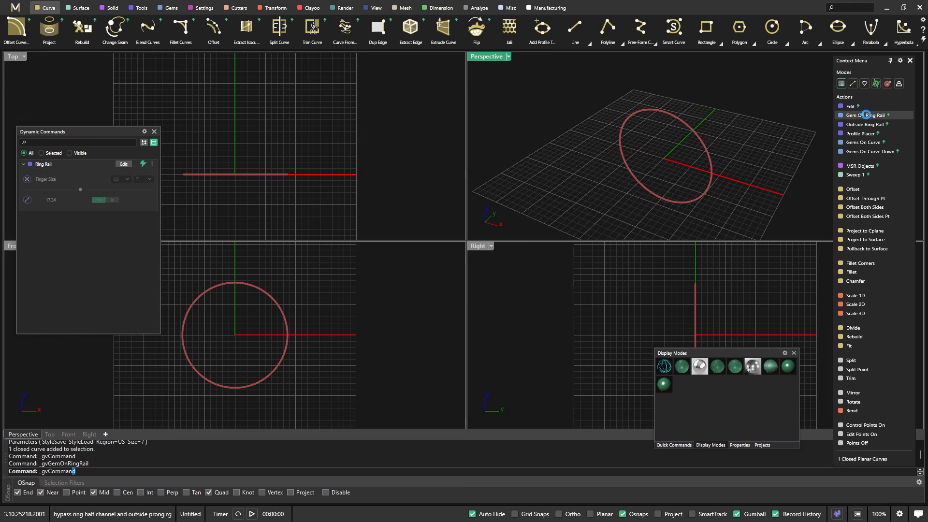
right_click(599, 158)
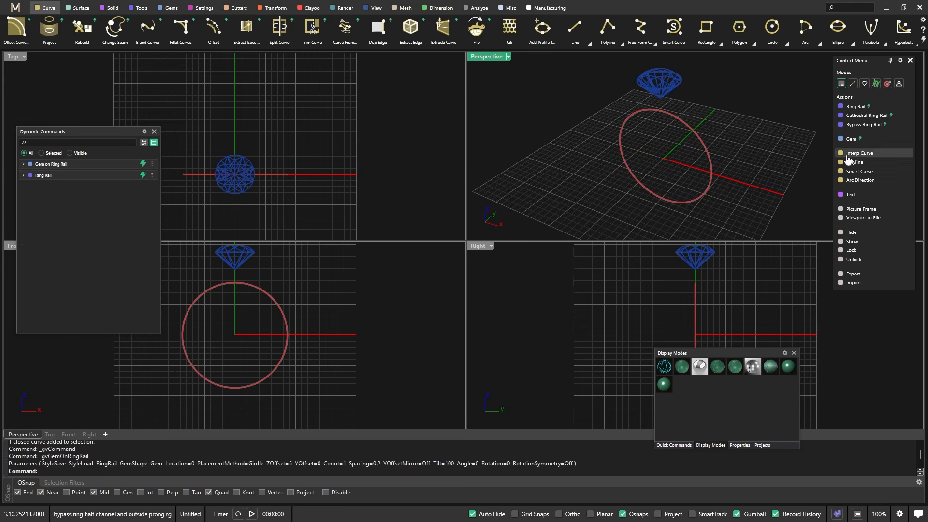
Edit the Context Menu for the selected ring rail and move the Gem On Ring Rail entry below Profile Placer
click(708, 161)
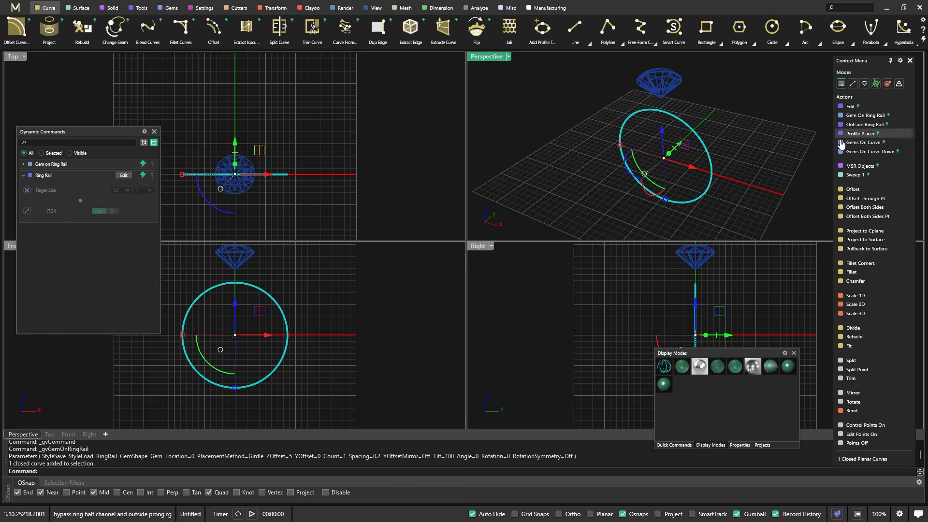
click(900, 61)
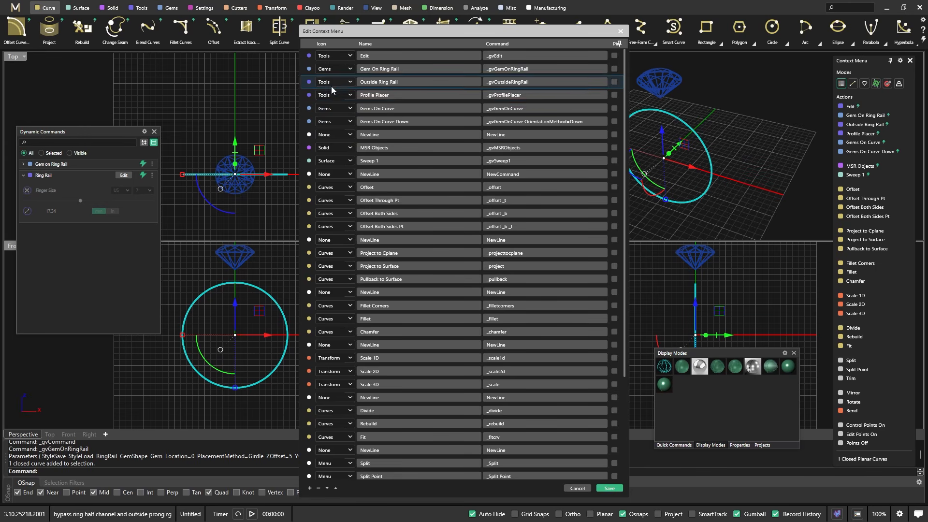
click(308, 68)
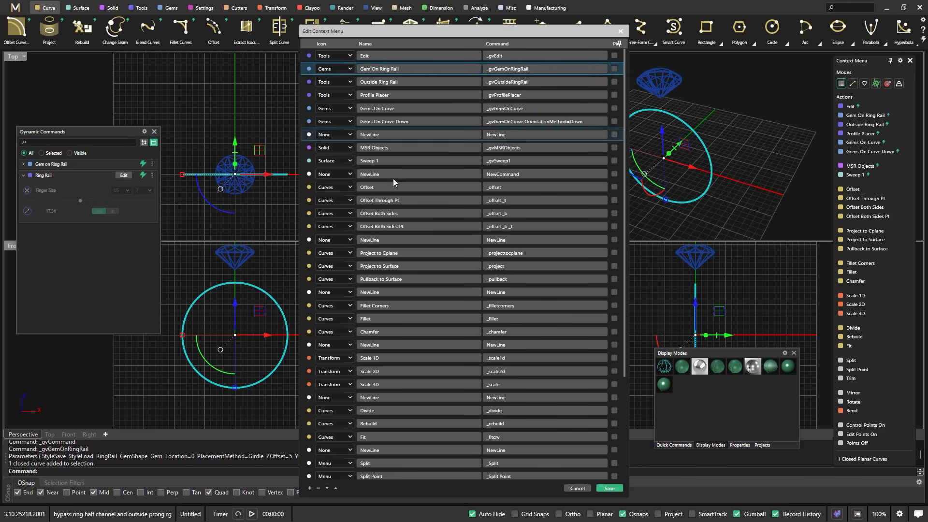
click(327, 488)
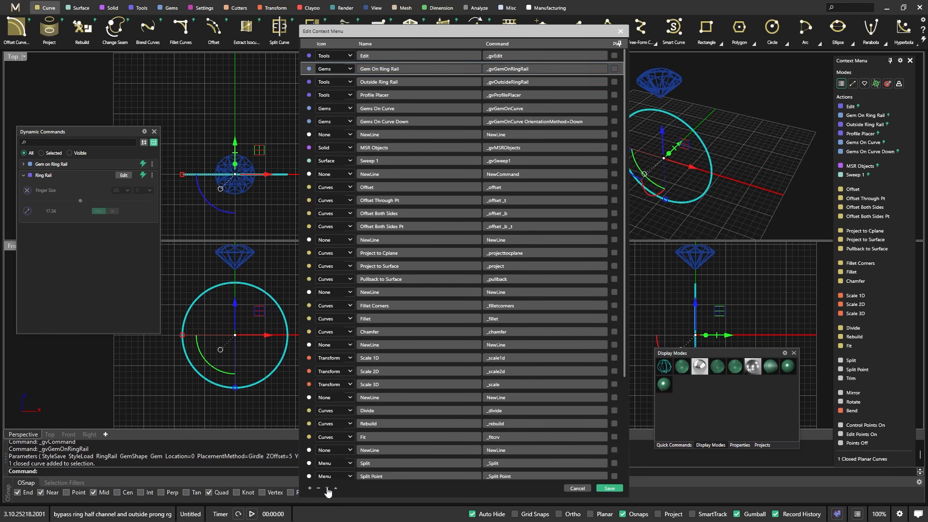
click(327, 489)
click(327, 489)
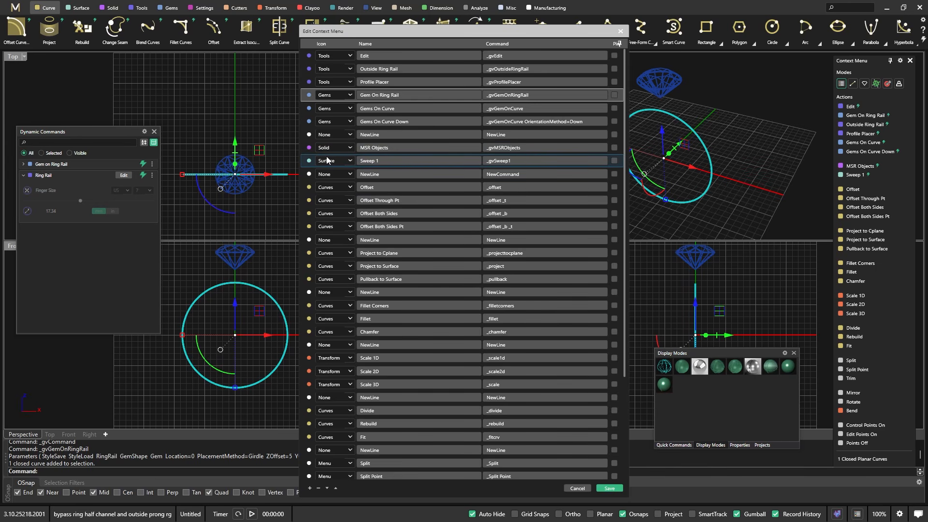
Add a NewLine separator between the MSR Objects and Sweep 1 entries
click(311, 149)
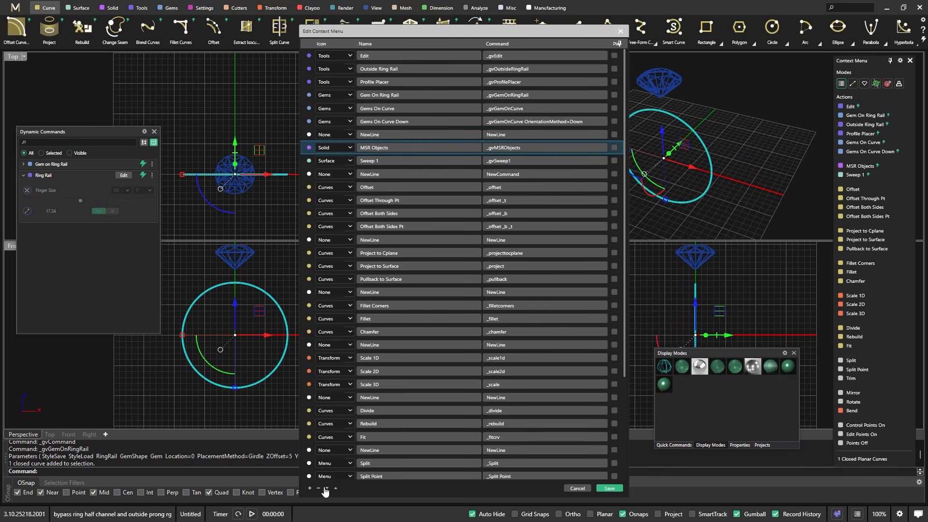
click(310, 488)
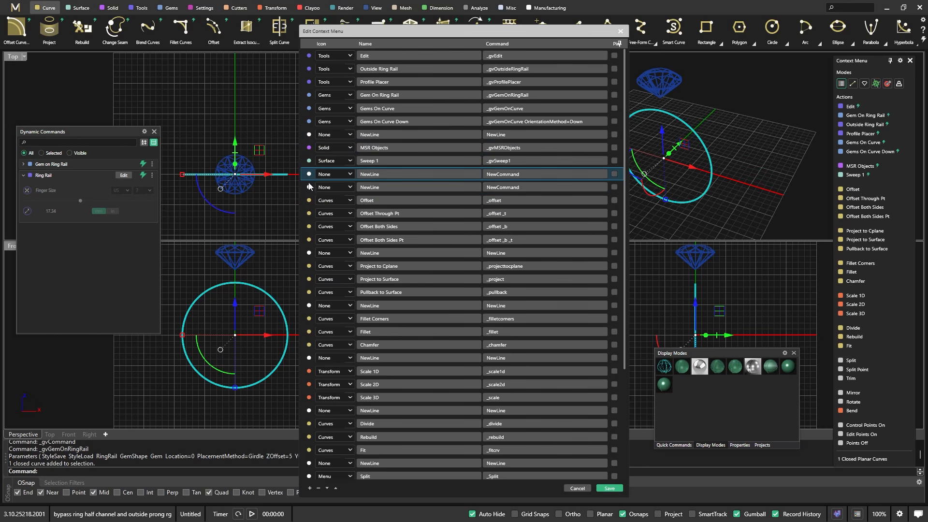
click(336, 488)
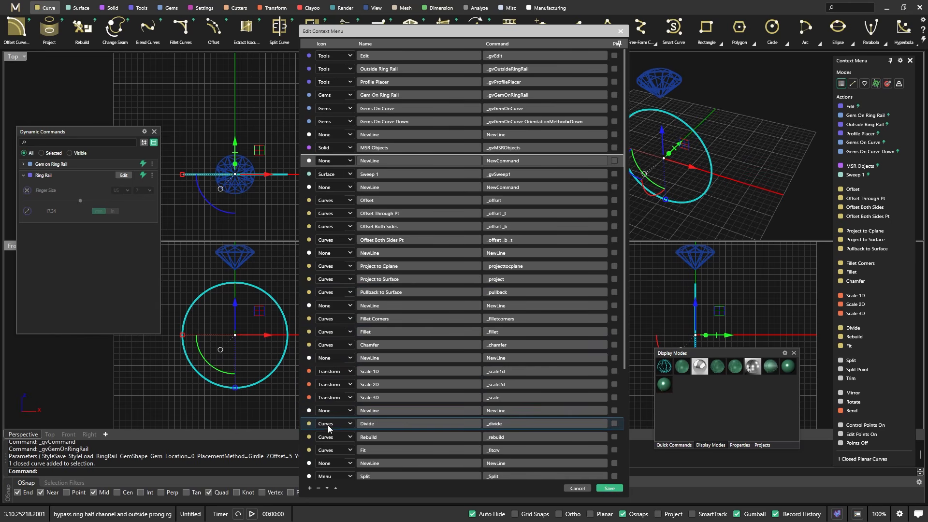
Remove the Bend entry from the Context Menu list and save the changes
scroll(335, 413, down, 2)
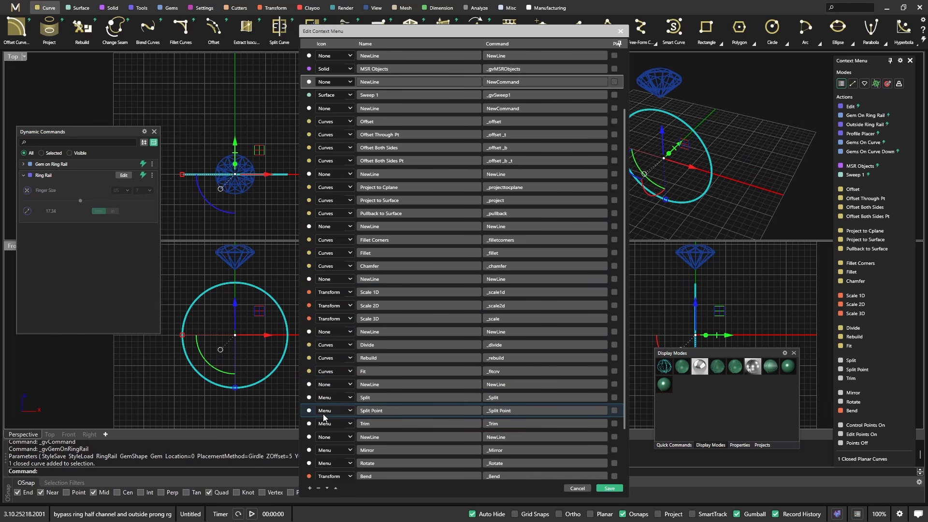
scroll(325, 415, down, 2)
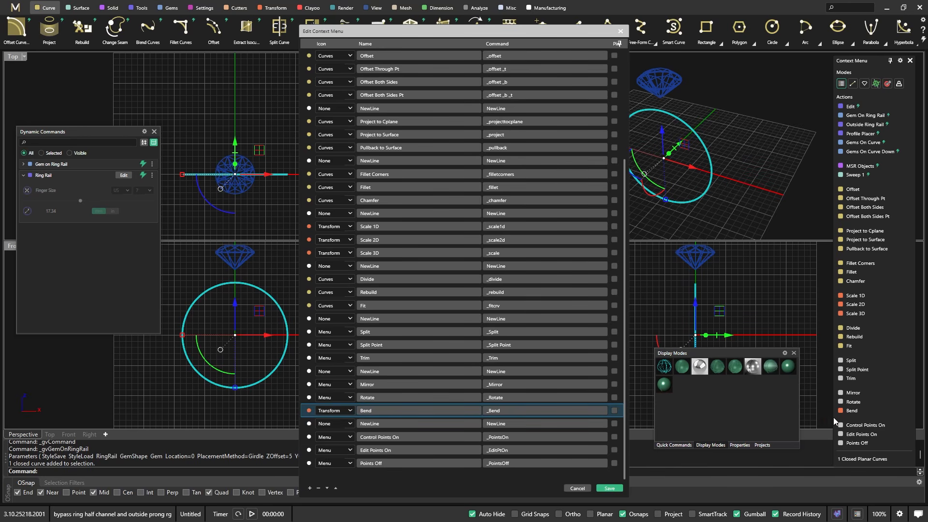
click(318, 489)
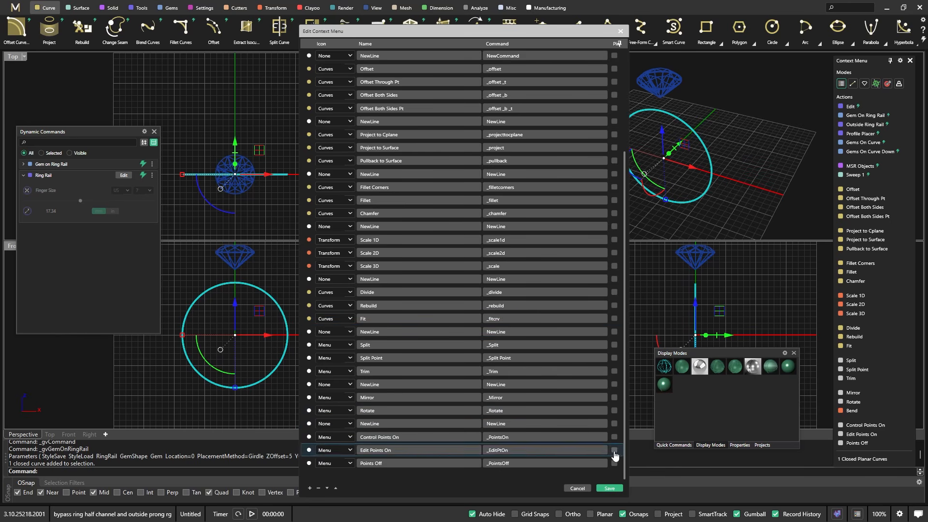
click(608, 488)
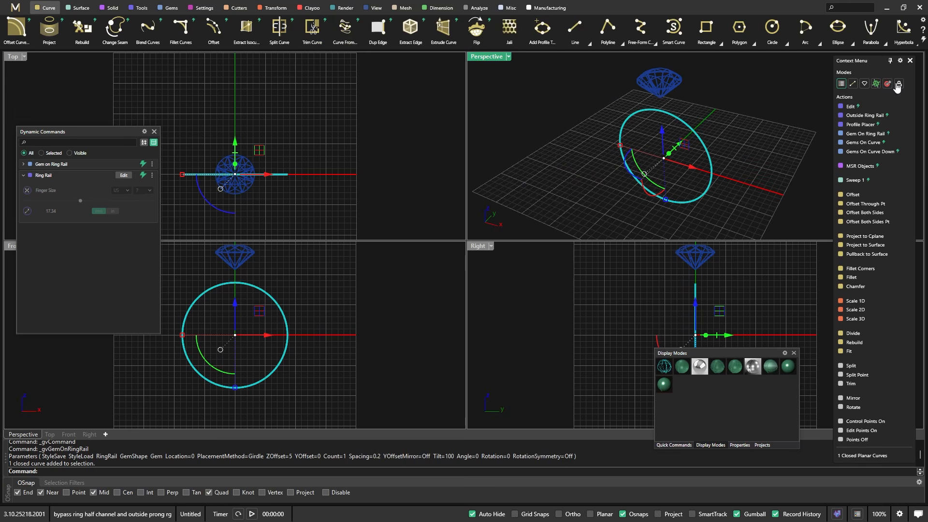
Add a NewLine separator between Profile Placer and Gem On Ring Rail, save, and reselect the ring rail to check the menu
click(900, 61)
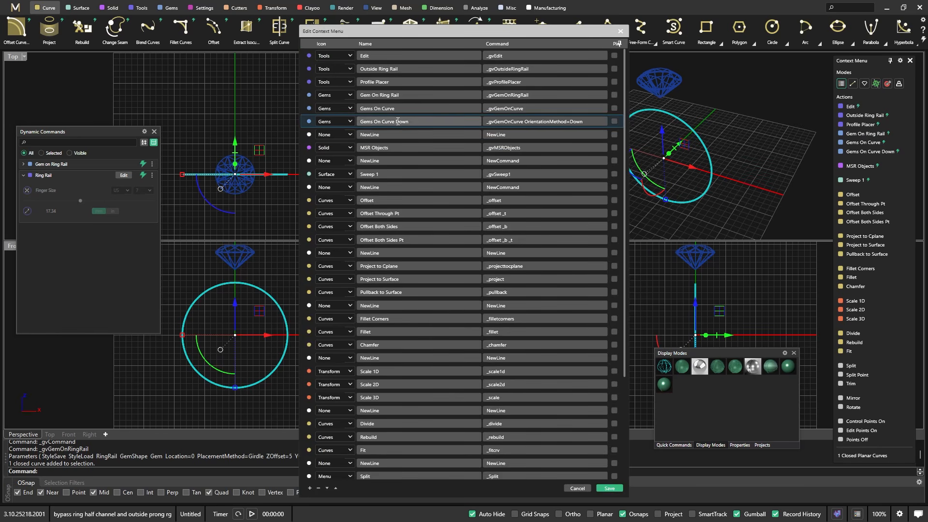
click(309, 81)
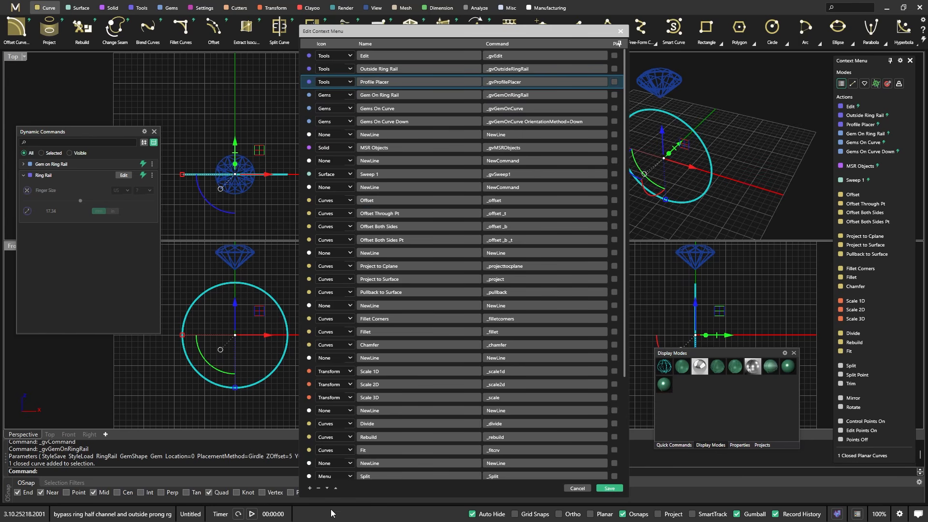
click(312, 487)
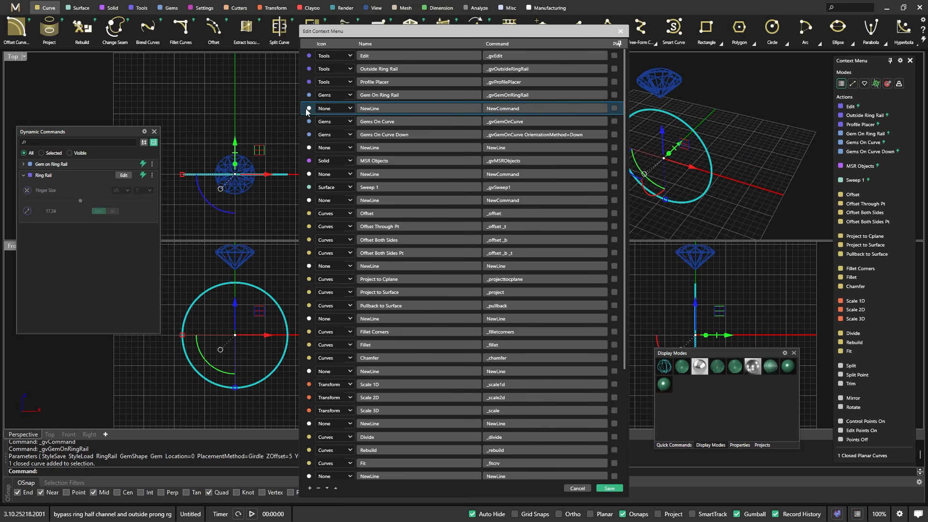
click(336, 488)
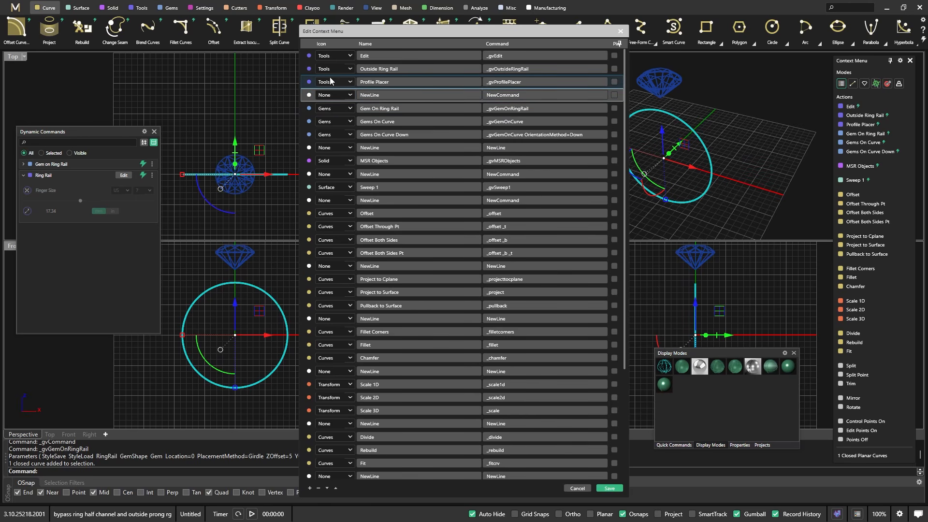
click(610, 488)
click(770, 144)
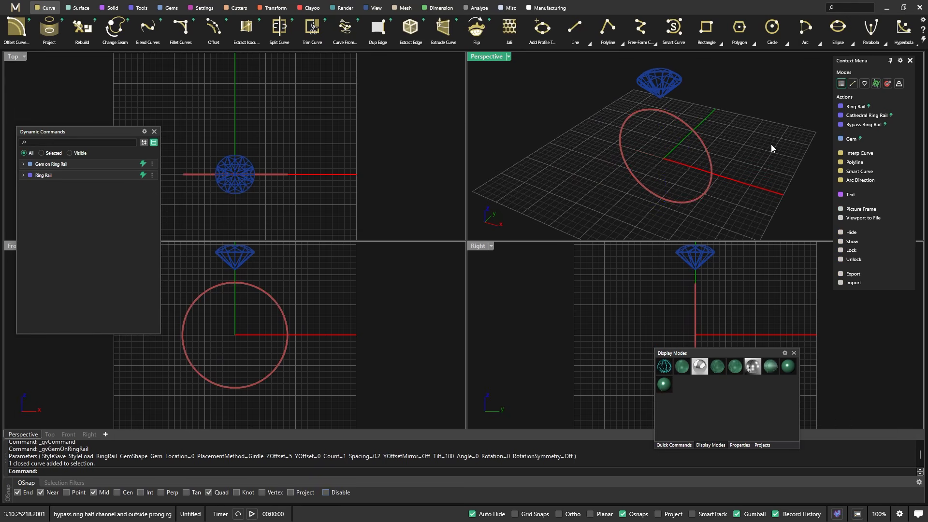
click(708, 161)
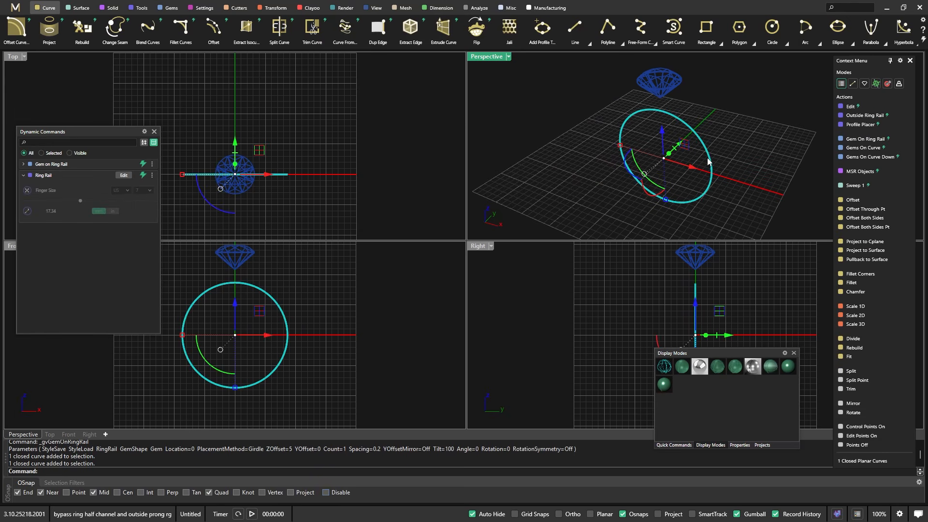
Draw a straight line about 35 mm long beside the ring rail in the Perspective viewport
click(558, 89)
click(576, 32)
click(529, 107)
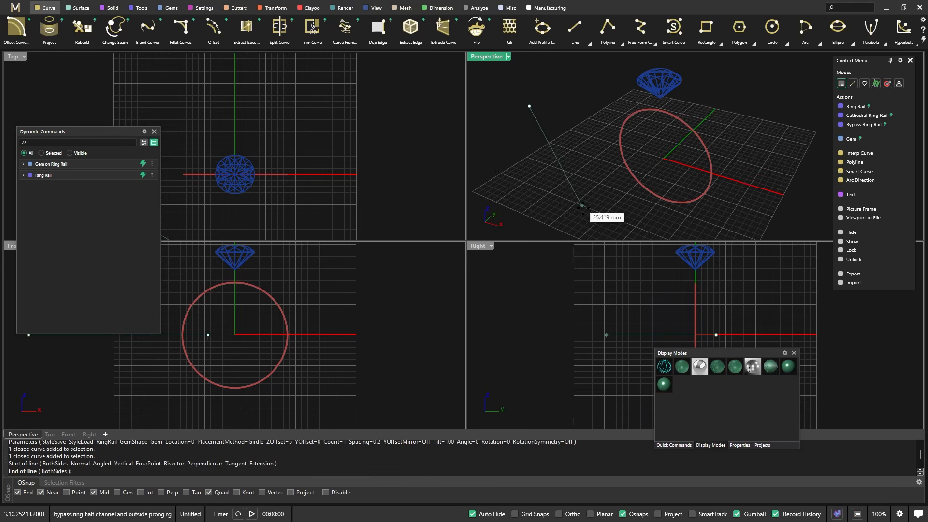
click(586, 208)
Select the ring rail and the straight line in turn to compare the Context Menu actions for closed and open curves
click(696, 144)
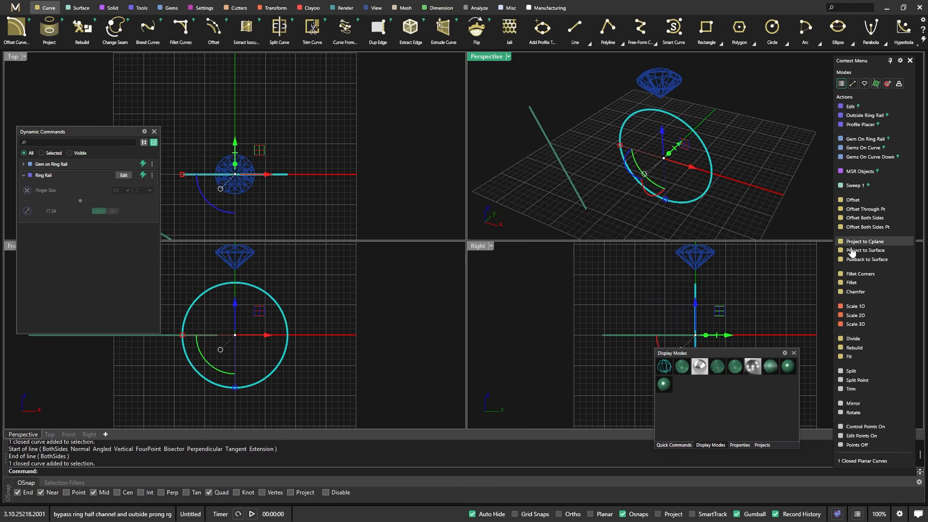
click(725, 93)
click(550, 154)
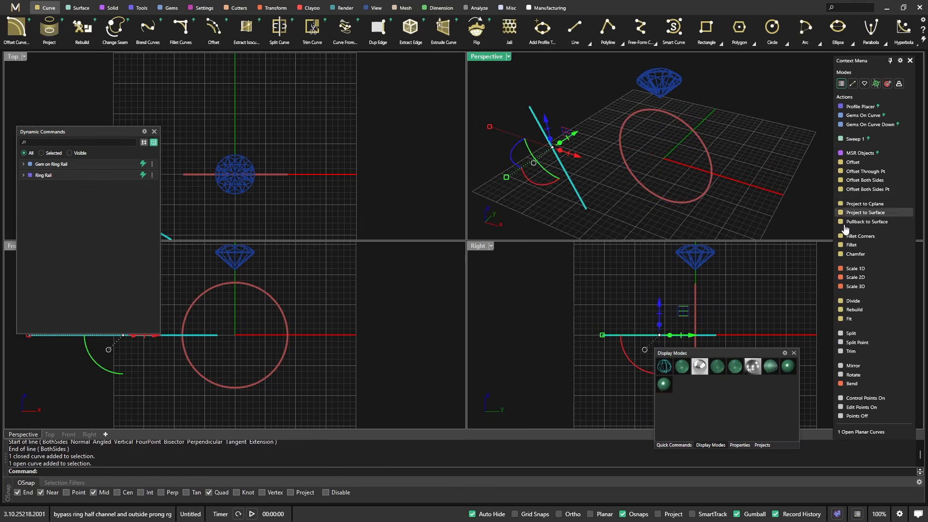
click(758, 144)
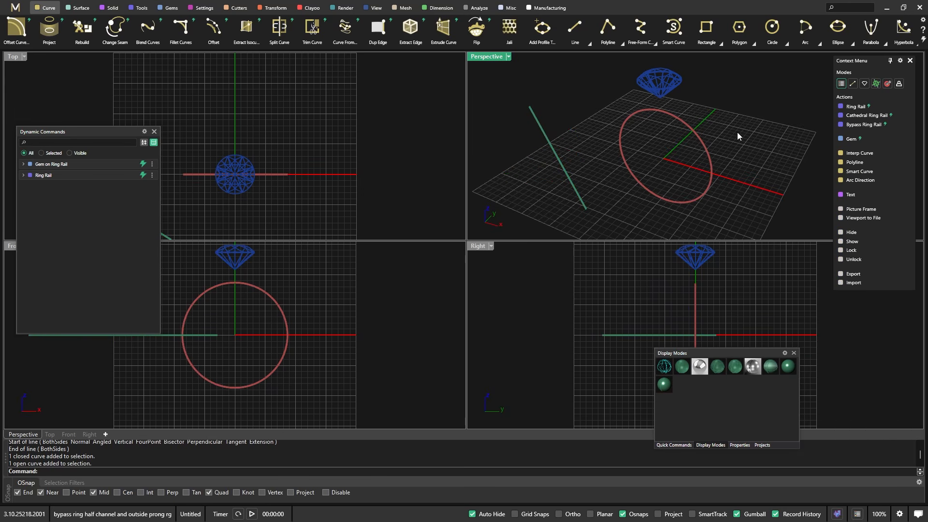
Show the object Properties and examine them for the ring rail, for all three objects together, and for the line
click(690, 130)
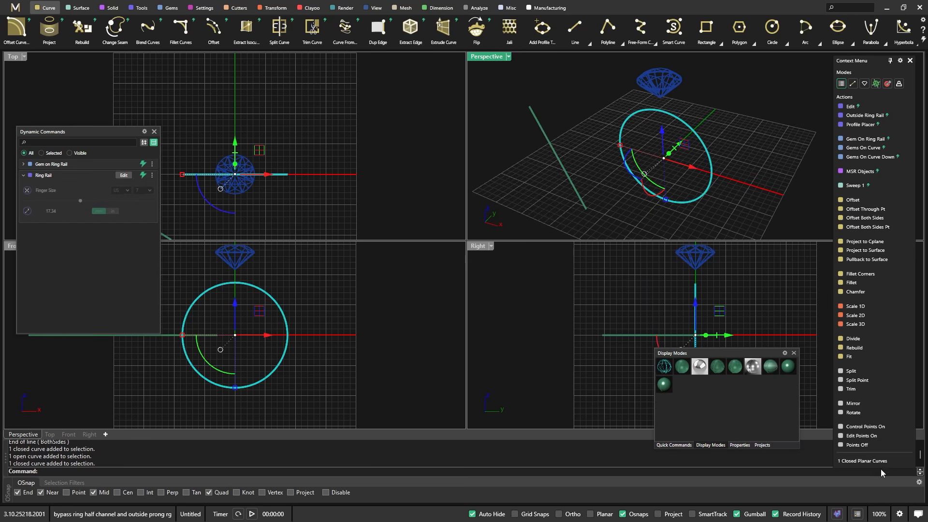
click(746, 445)
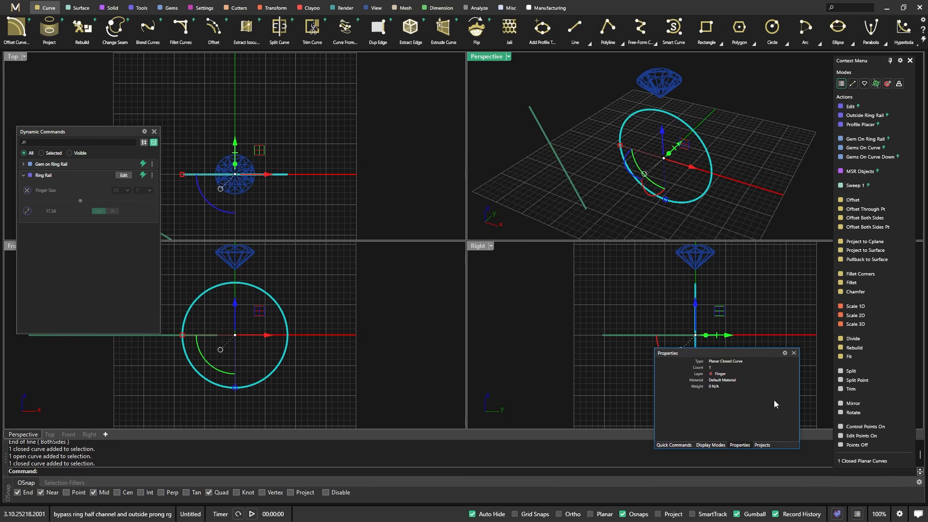
click(751, 163)
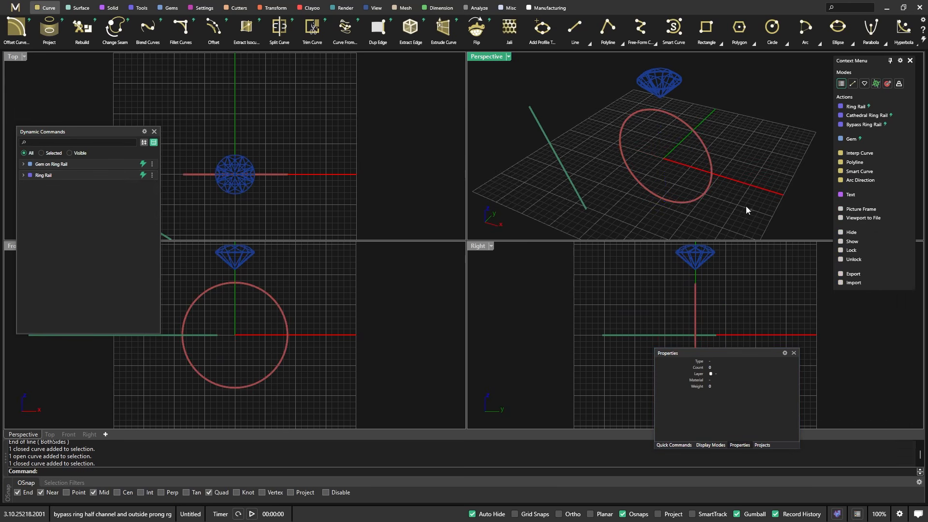
drag(753, 211, 540, 74)
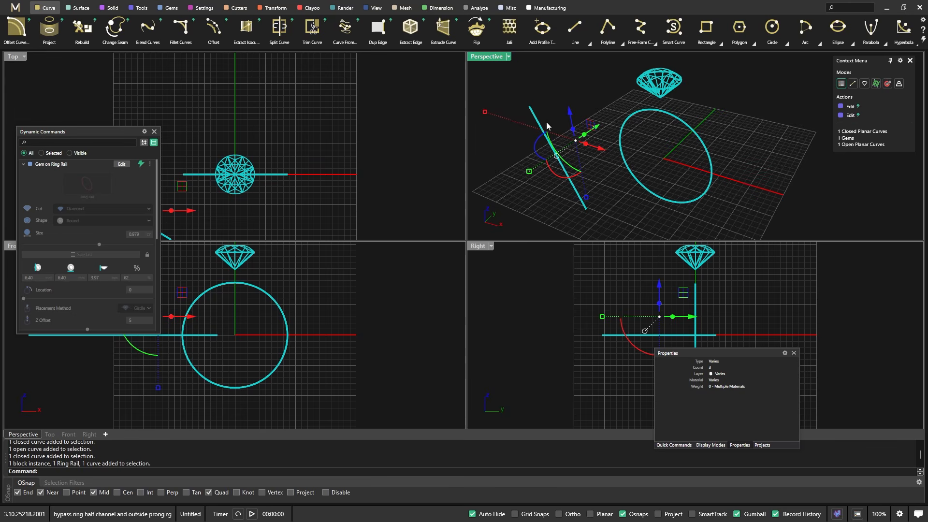
click(566, 85)
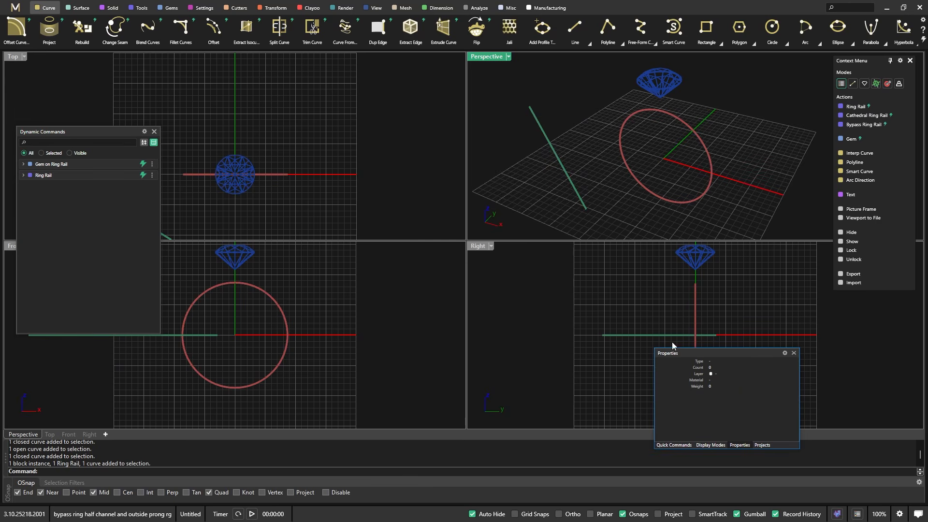
click(551, 179)
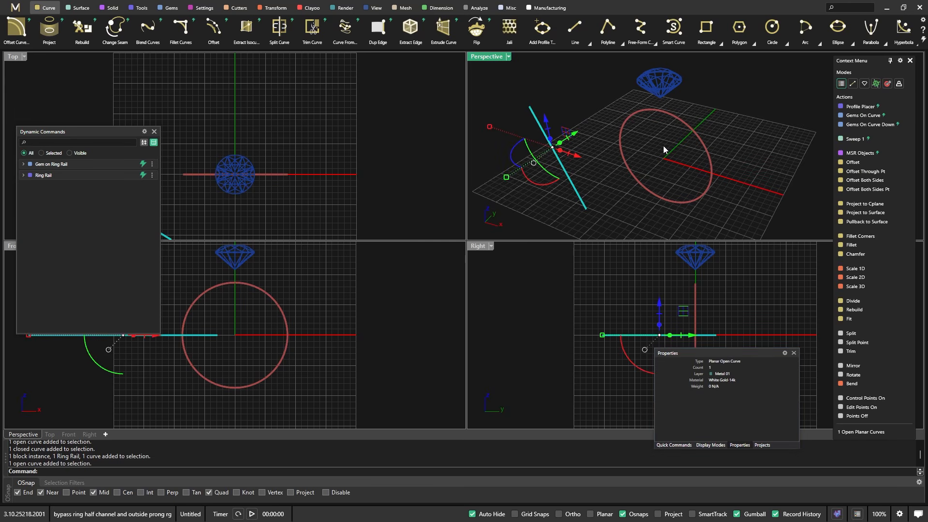
Delete the straight line beside the ring rail
key(Delete)
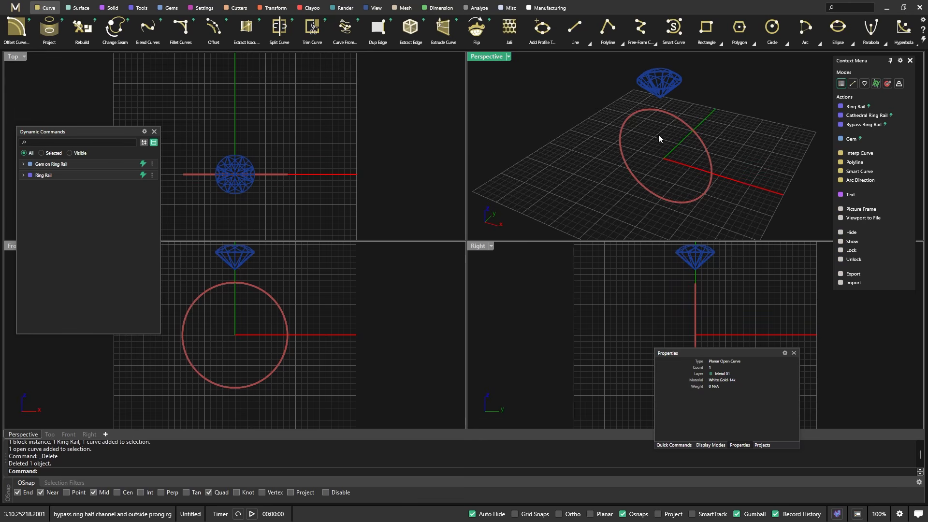
scroll(657, 141, down, 2)
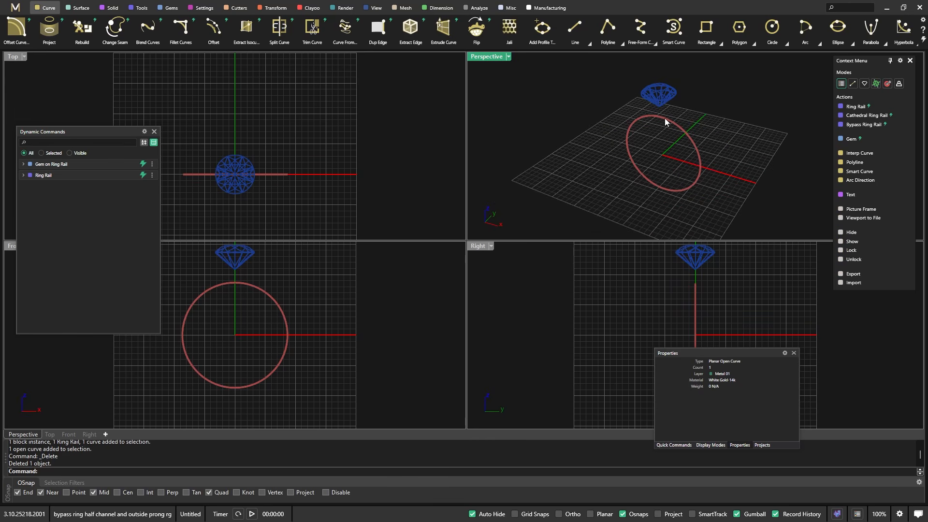
Select the ring rail and the gem in turn to compare the Context Menu actions offered for each
click(665, 118)
click(663, 101)
click(693, 98)
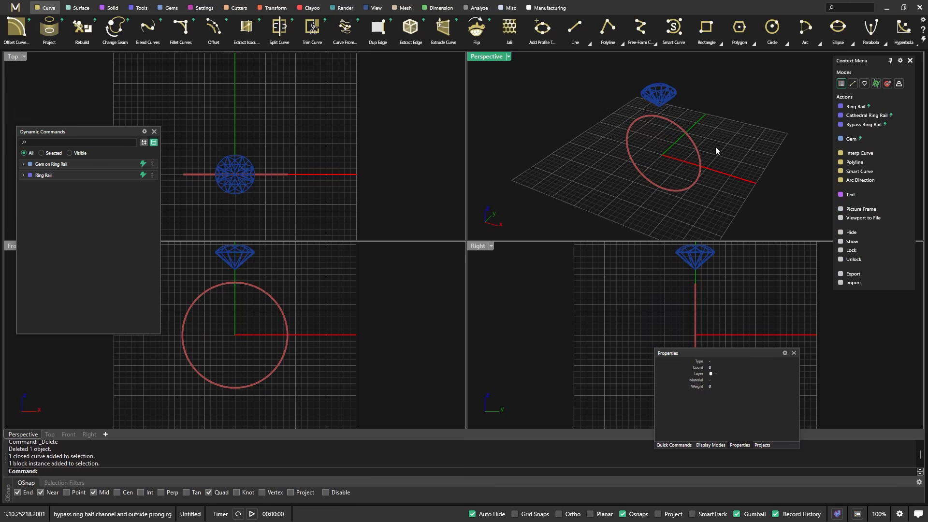
click(700, 159)
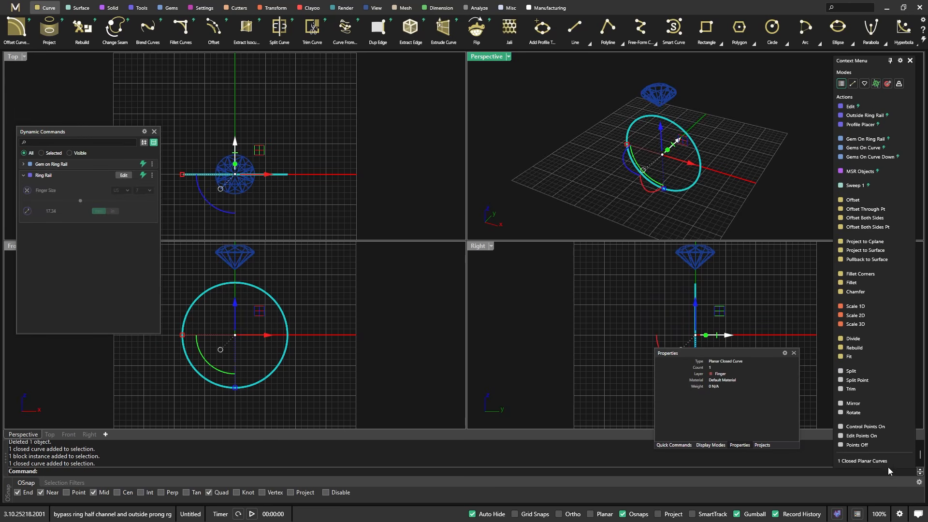
click(780, 274)
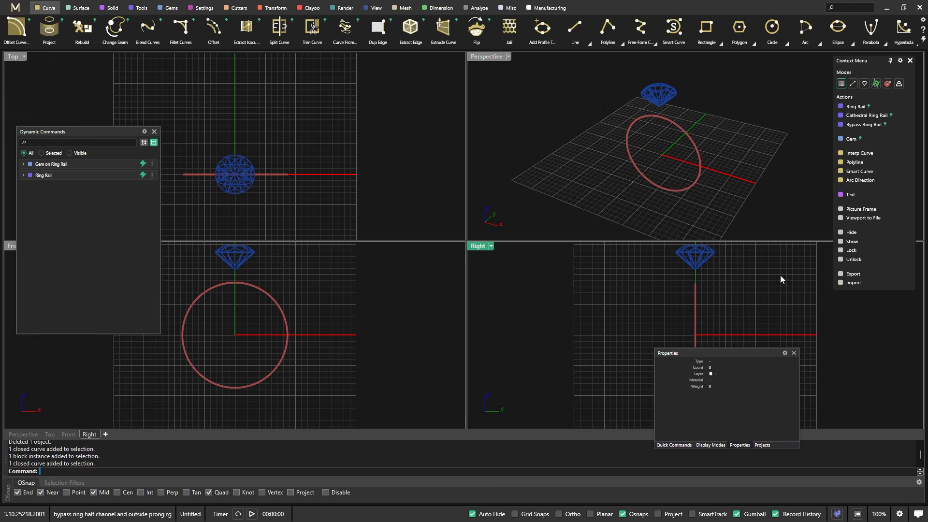
click(704, 251)
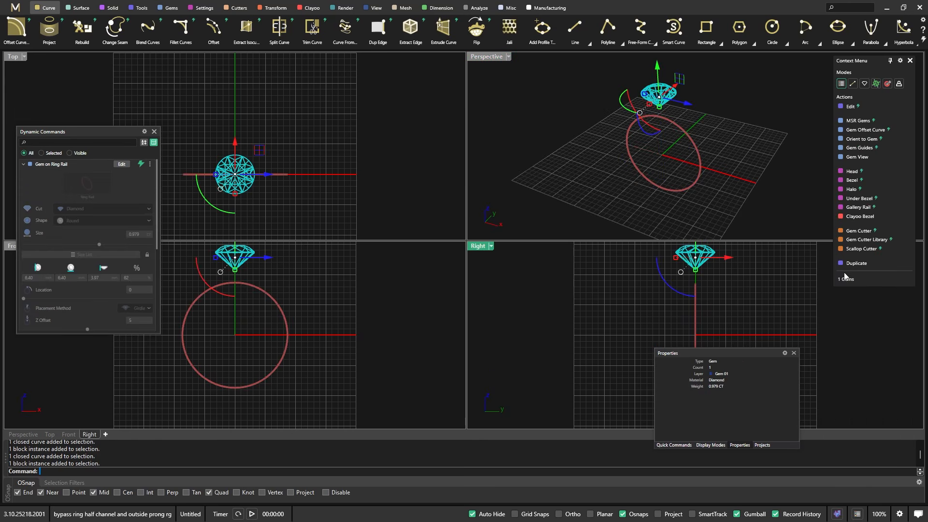
click(765, 151)
scroll(657, 161, down, 2)
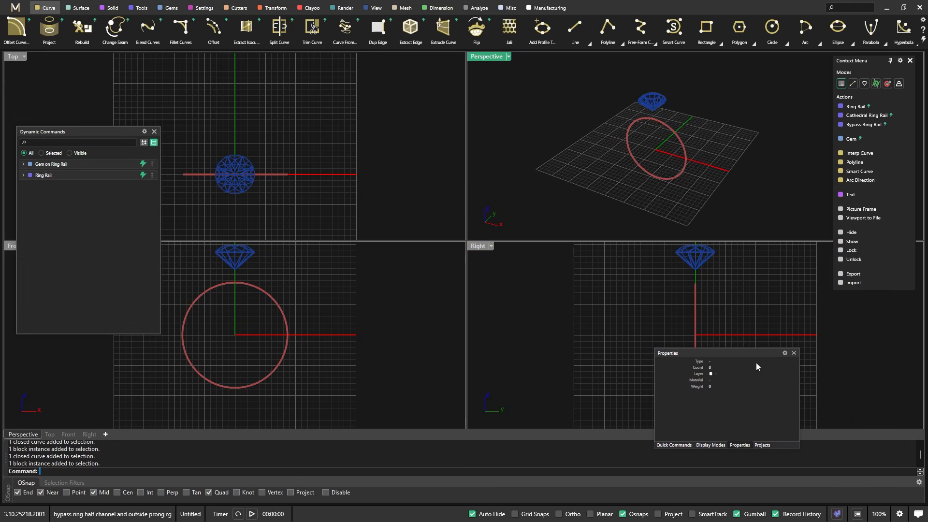
Show the Quick Commands, and remove the Clayoo Bezel entry from the gem's Context Menu, saving the edited menu
click(677, 445)
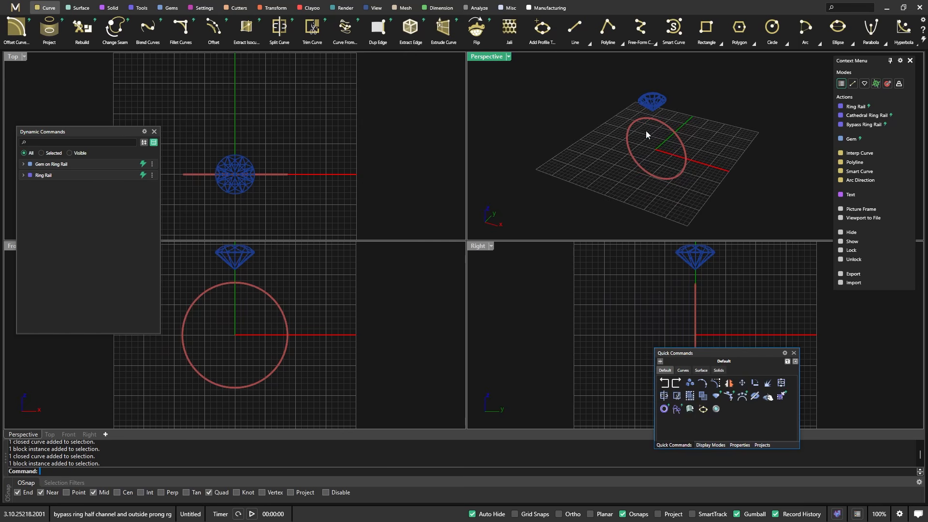
click(647, 101)
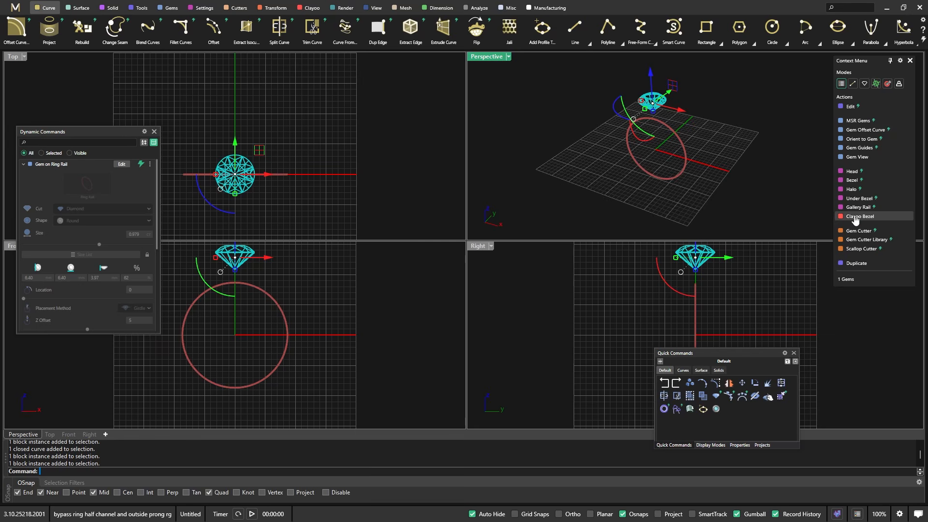
click(900, 61)
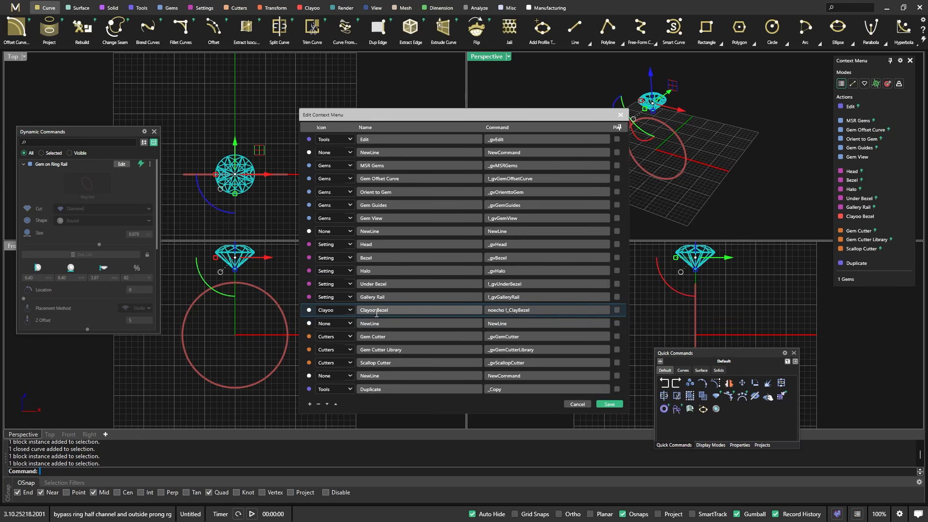
click(318, 404)
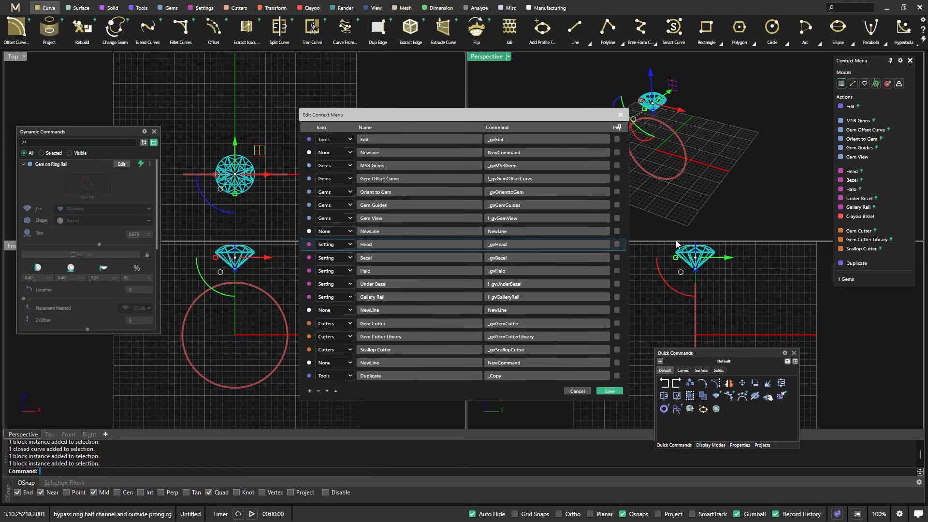
click(609, 391)
click(790, 166)
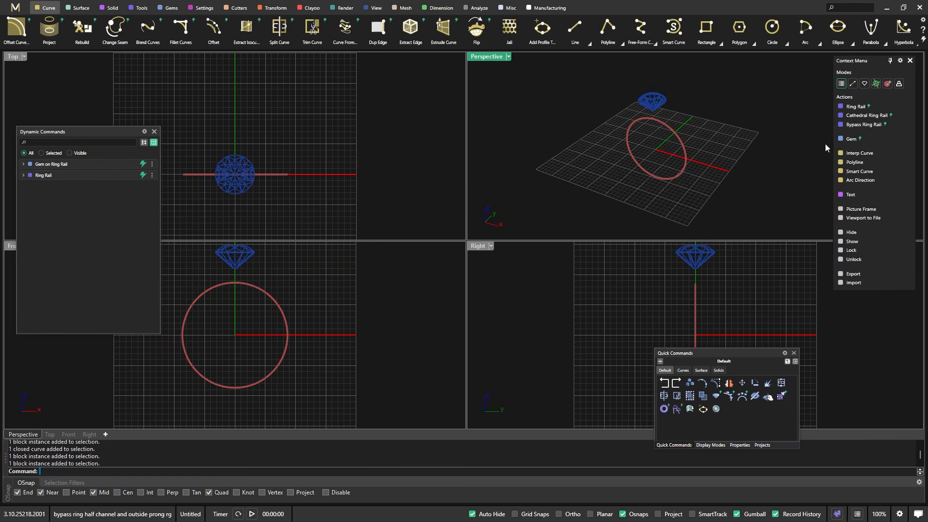
Start Gem Guides on the round gem and raise the guides to a placement of 1 mm above the girdle
click(677, 146)
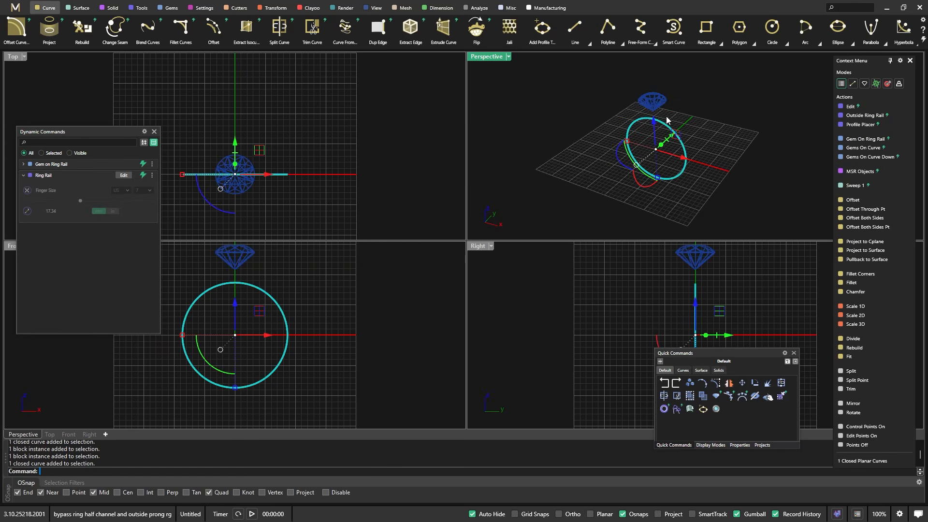
click(662, 103)
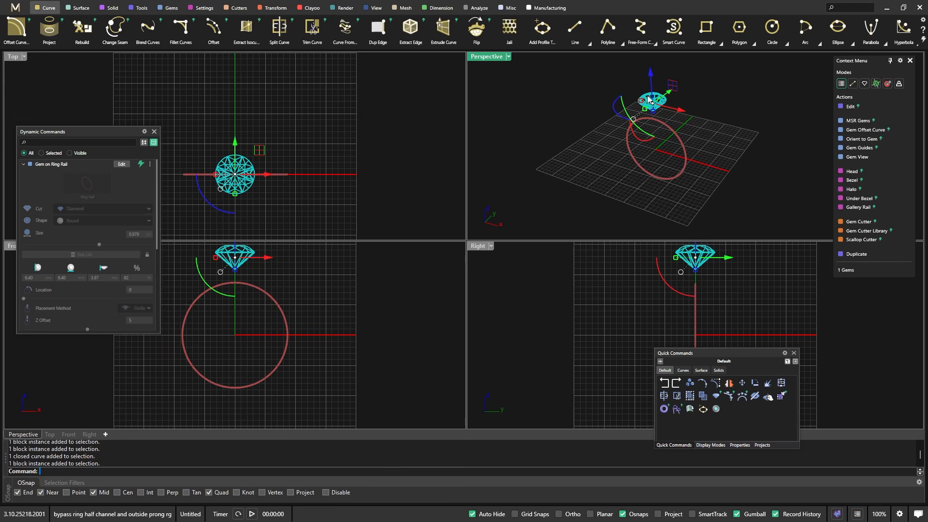
click(859, 148)
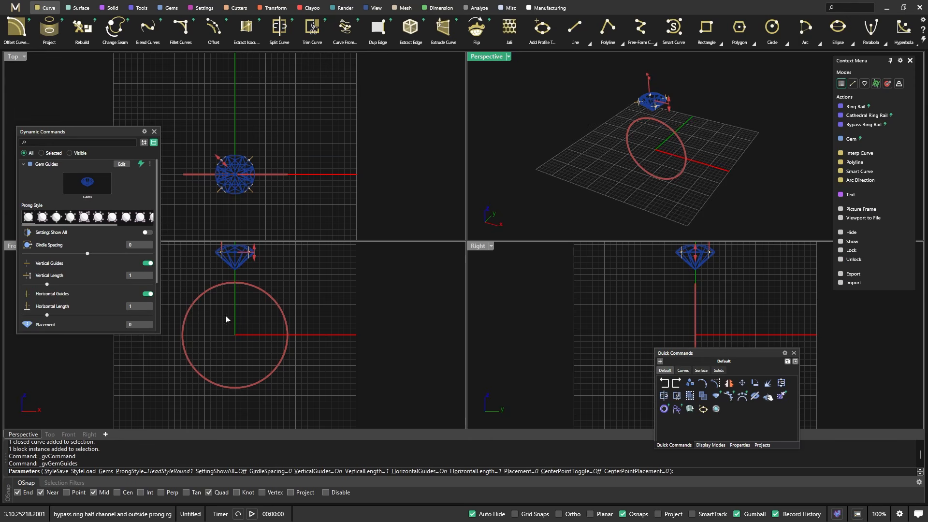
right_drag(226, 316, 268, 363)
scroll(249, 292, up, 8)
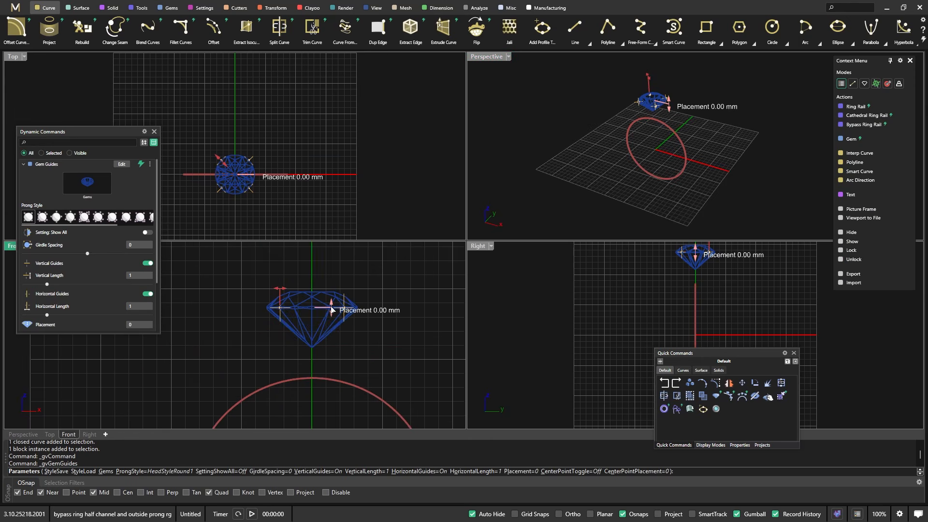
drag(332, 310, 331, 292)
scroll(228, 172, up, 5)
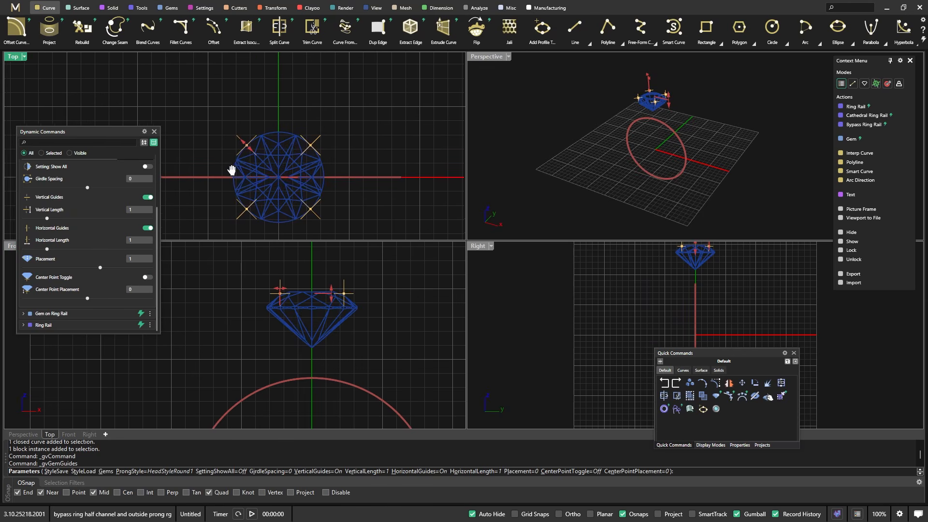
Try a girdle spacing of -0.2 mm for the gem guides, return it to 0, and create the guides
drag(251, 150, 251, 151)
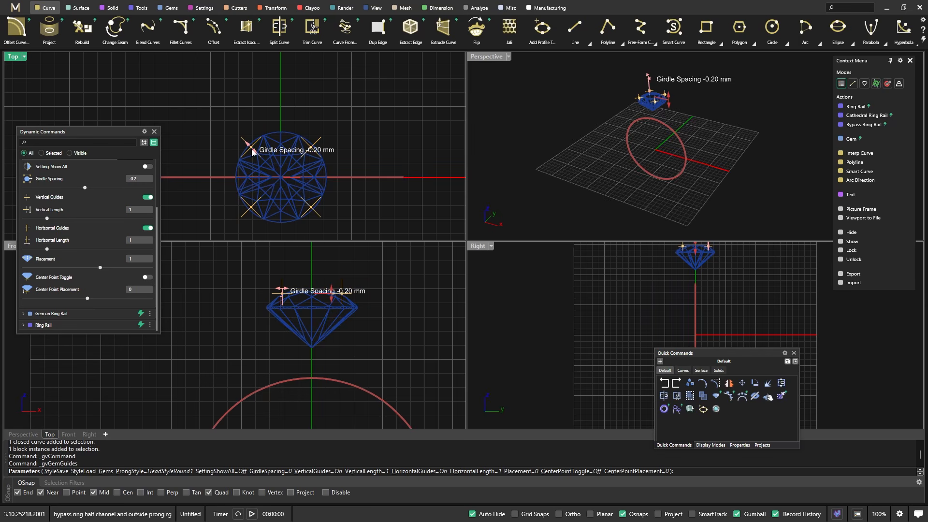
drag(252, 152, 250, 149)
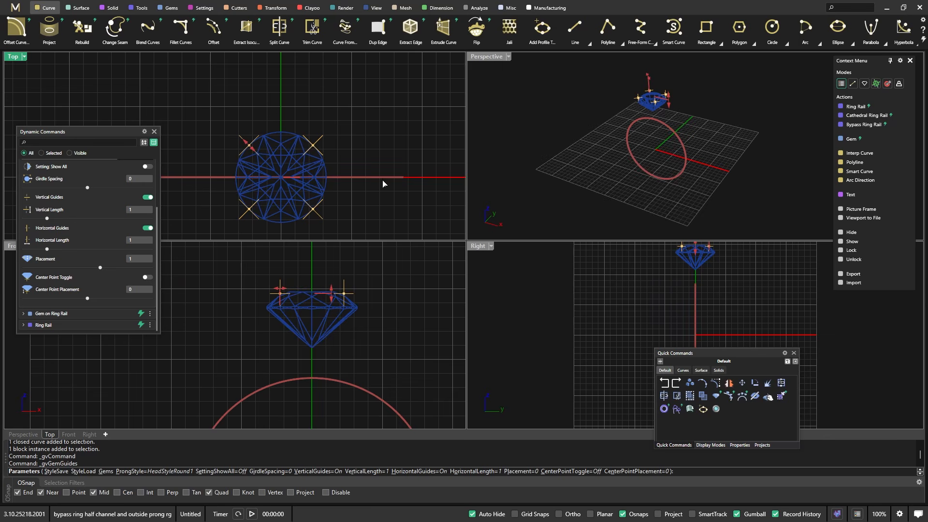
key(Return)
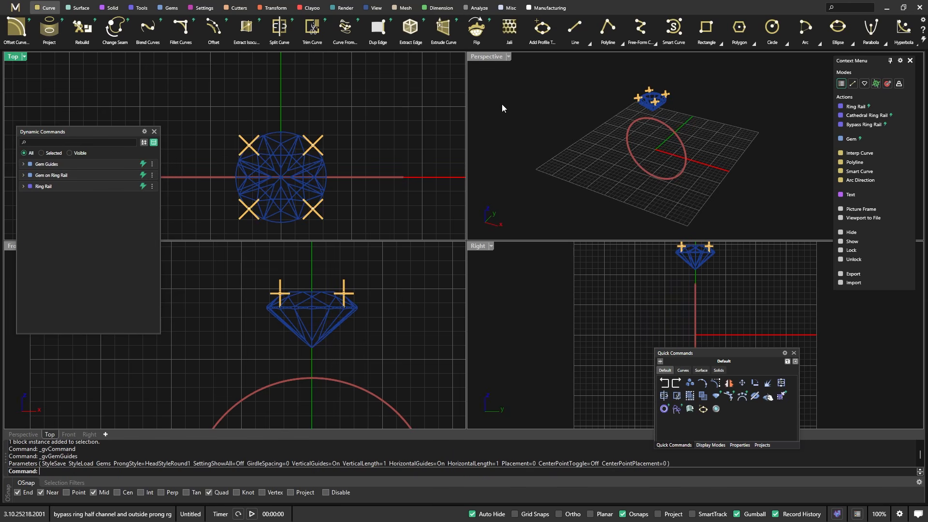
Edit the gem guides through one of their lines and change the prong style to HeadStyleRound3
scroll(666, 98, up, 5)
right_drag(644, 133, 674, 96)
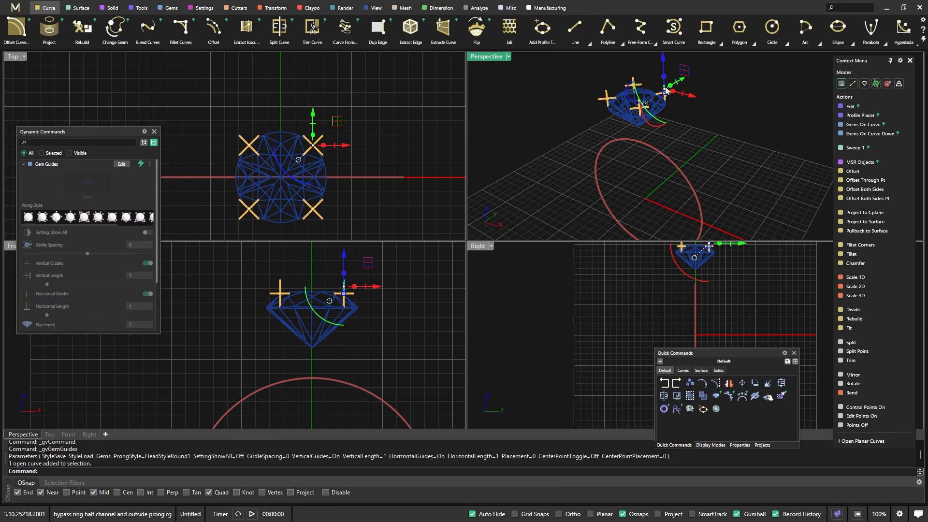
click(669, 95)
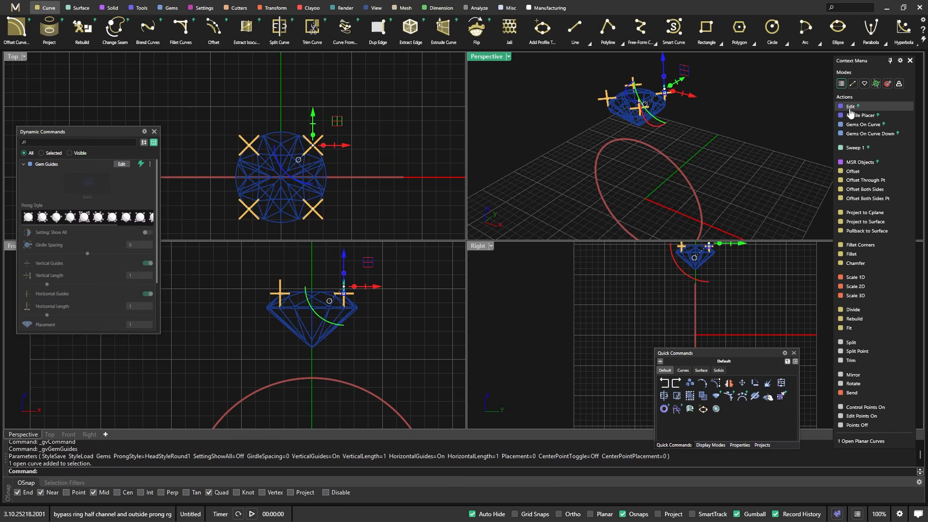
click(752, 128)
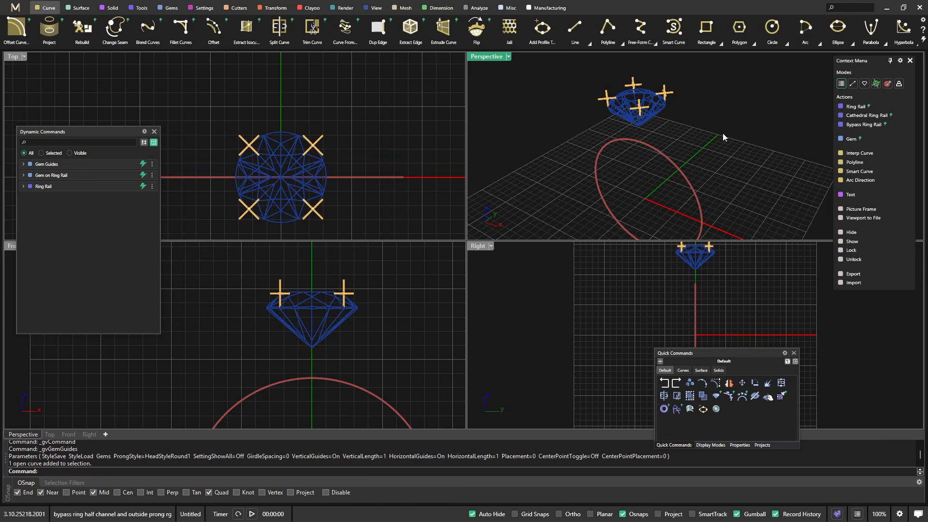
scroll(613, 129, down, 4)
right_drag(597, 164, 658, 113)
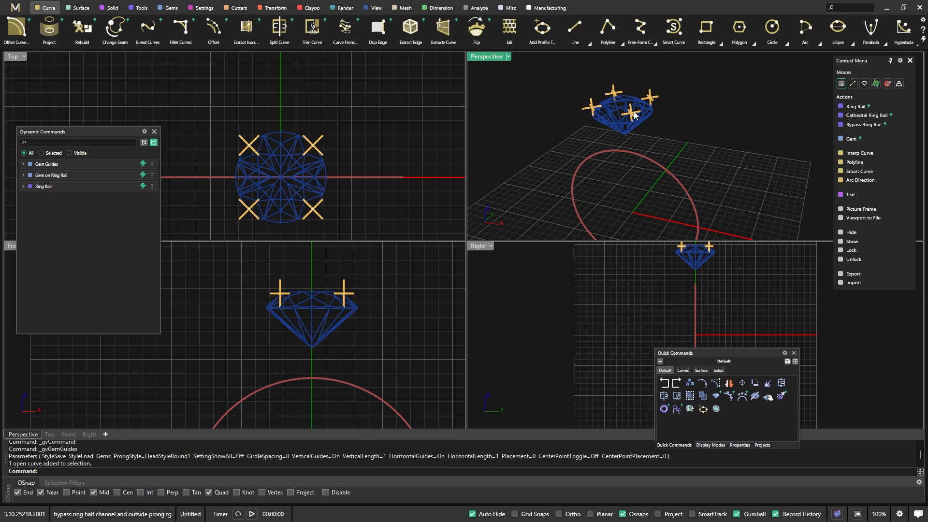
click(649, 99)
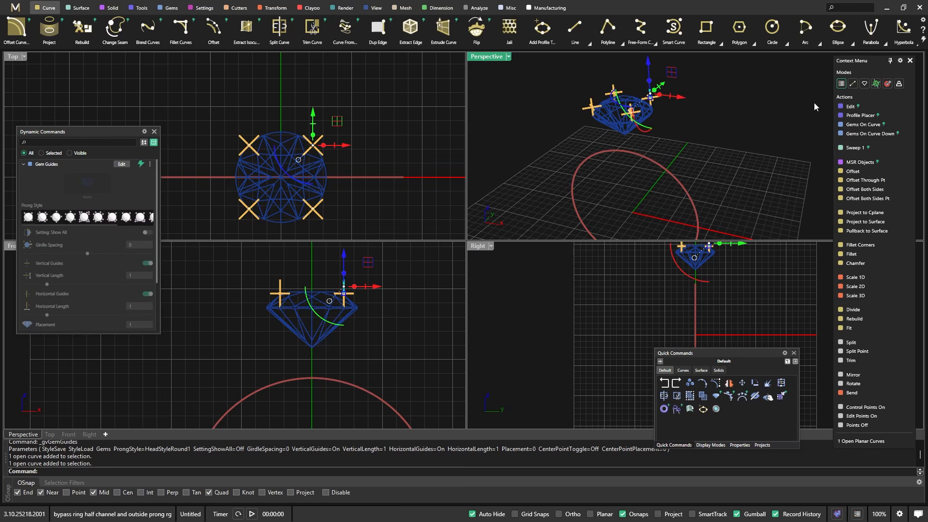
click(850, 106)
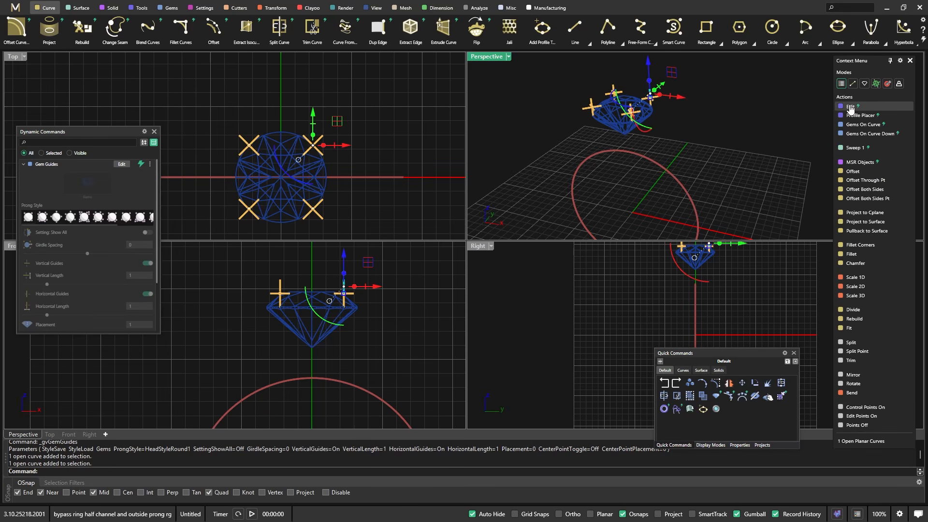
click(56, 217)
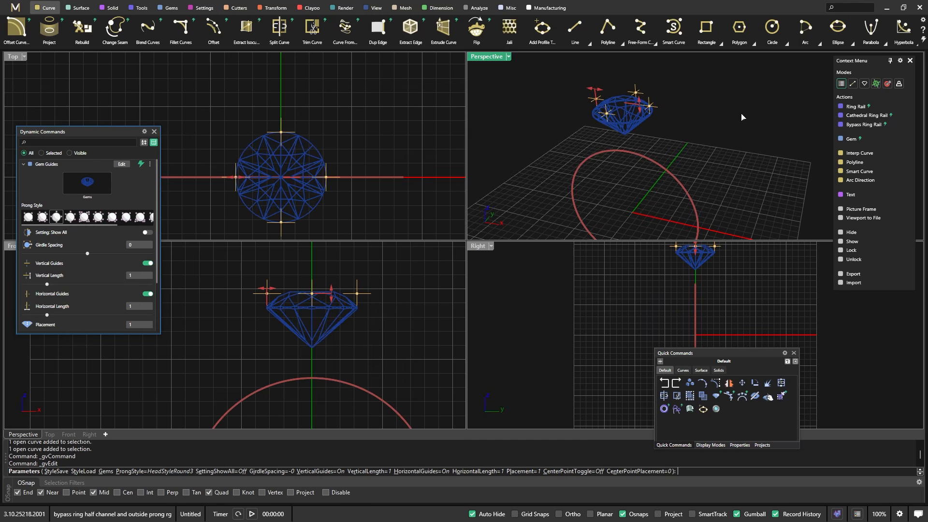
key(Return)
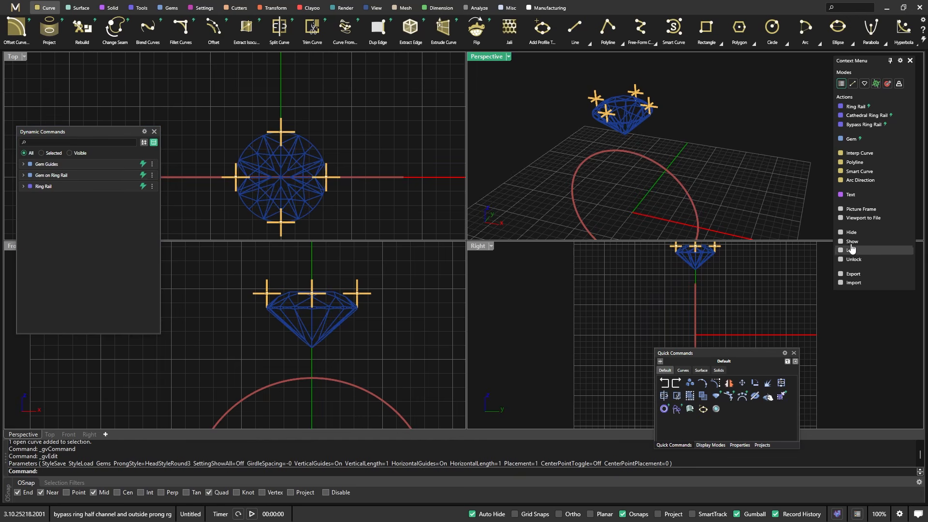
Select the gem guide lines and the gem in turn to compare how the Context Menu adapts to each selection
scroll(645, 120, up, 3)
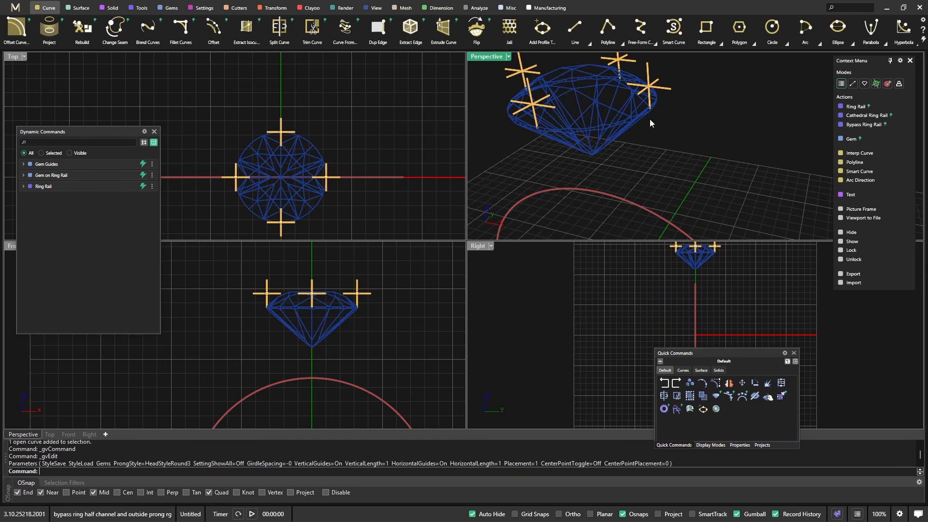
click(650, 119)
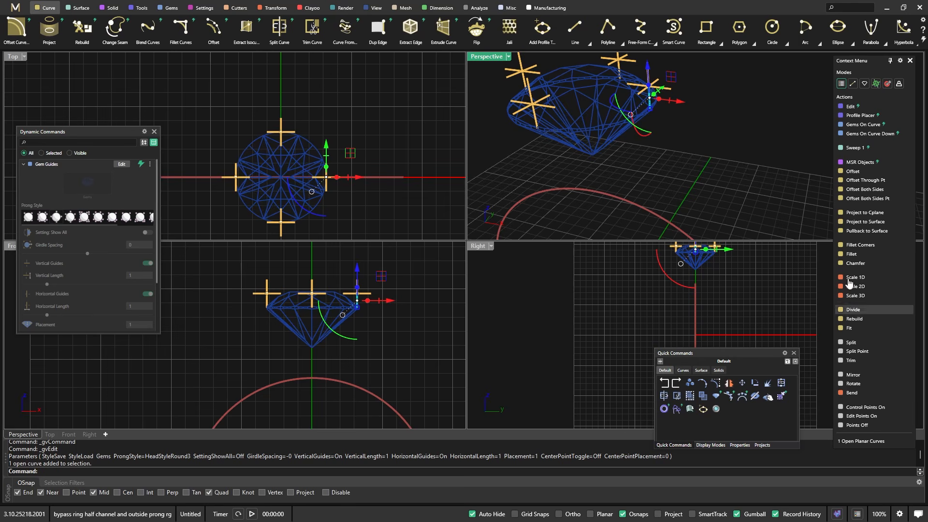
click(705, 142)
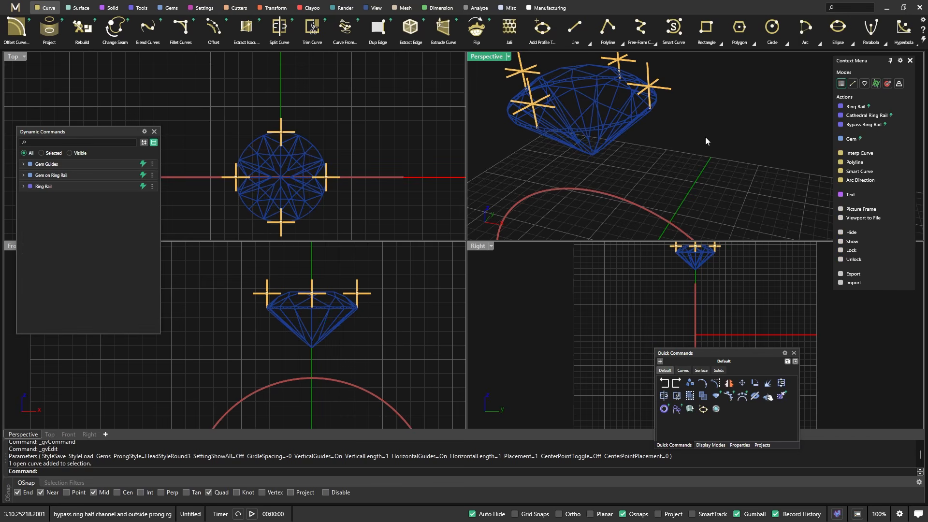
click(652, 104)
click(720, 111)
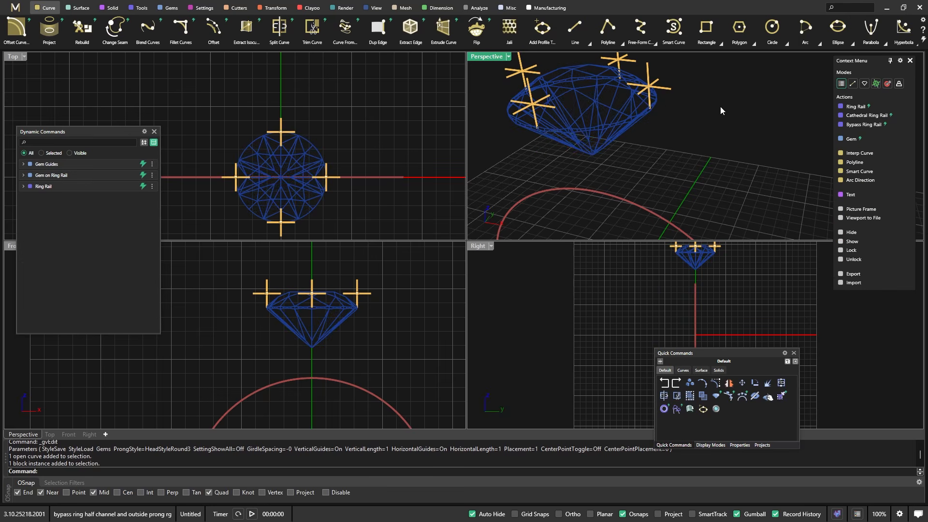
click(669, 91)
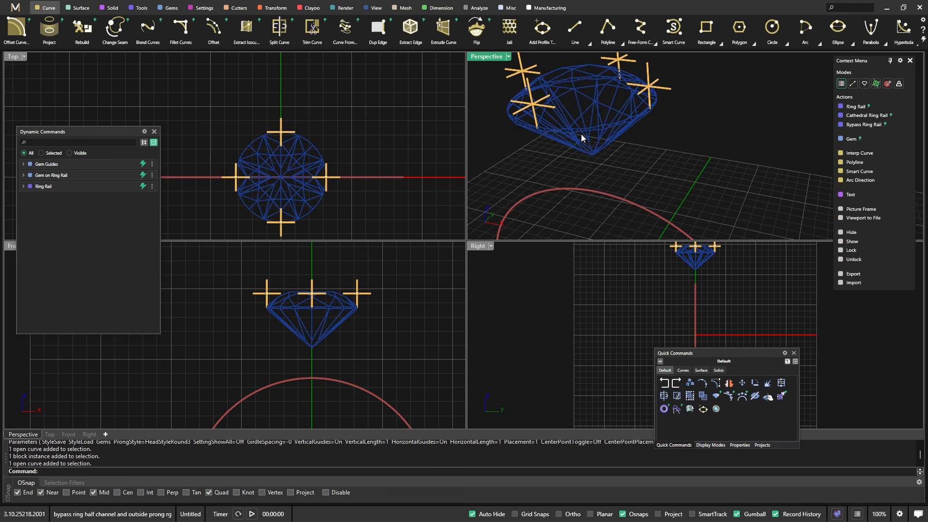
click(589, 117)
click(676, 156)
click(646, 92)
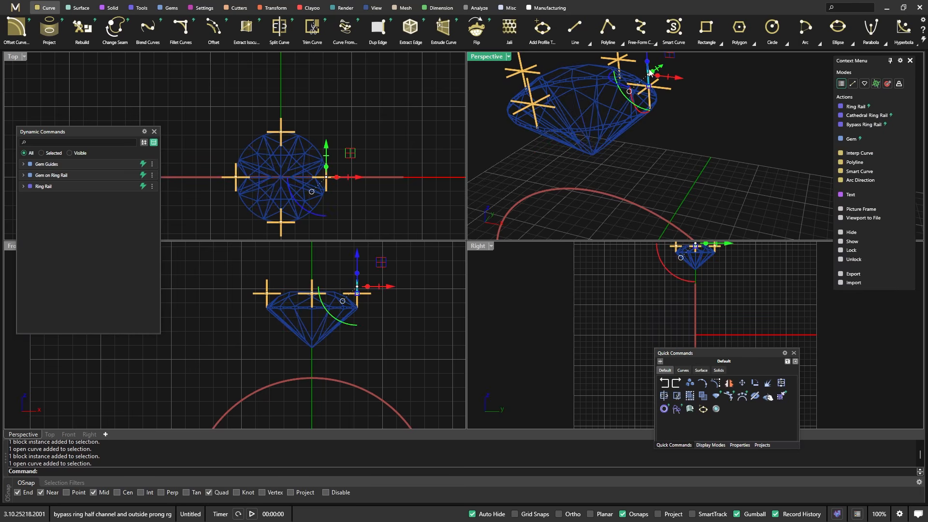
click(713, 113)
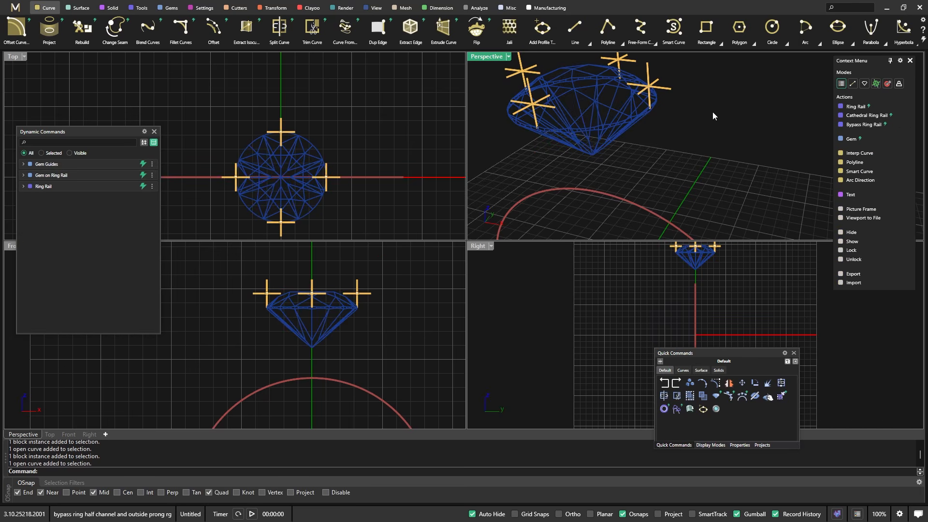
Select a gem guide line and add a NewLine separator between Profile Placer and Gems On Curve in its Context Menu list
click(652, 98)
click(666, 120)
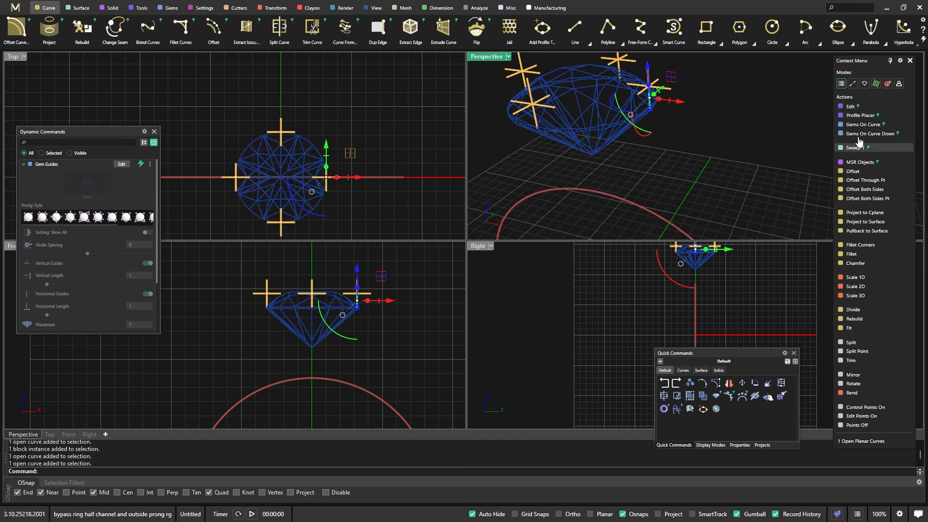
click(900, 61)
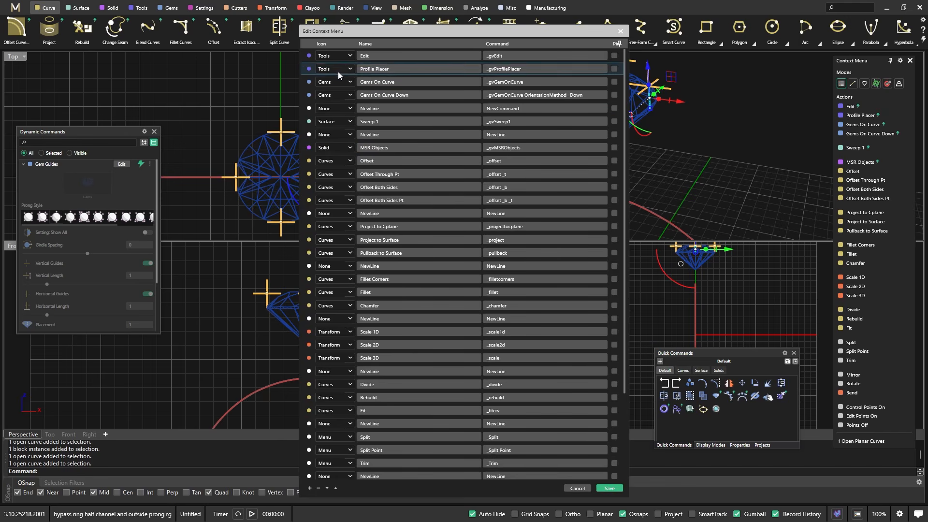
click(309, 82)
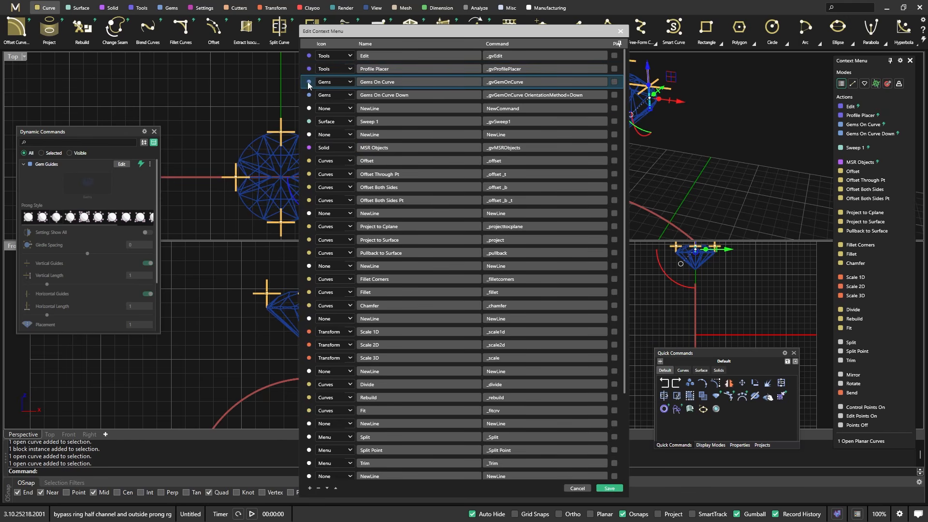
click(310, 488)
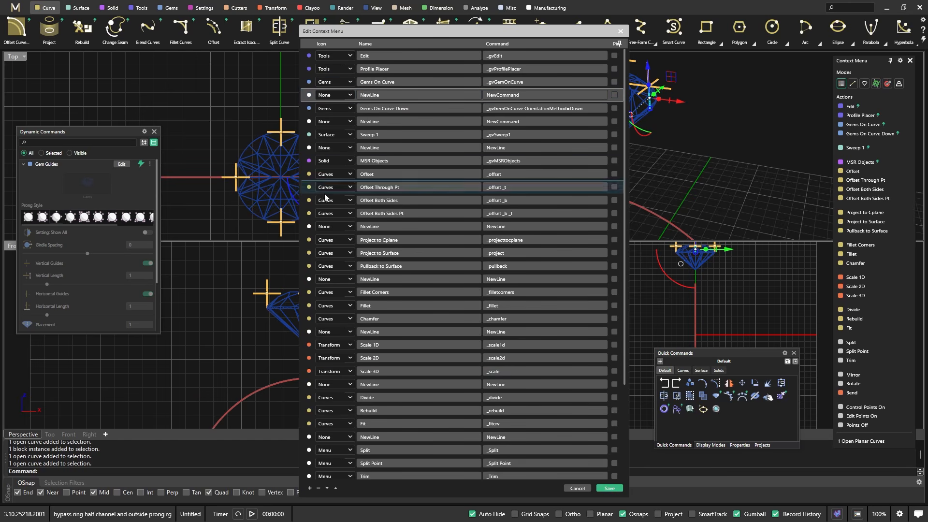
click(308, 94)
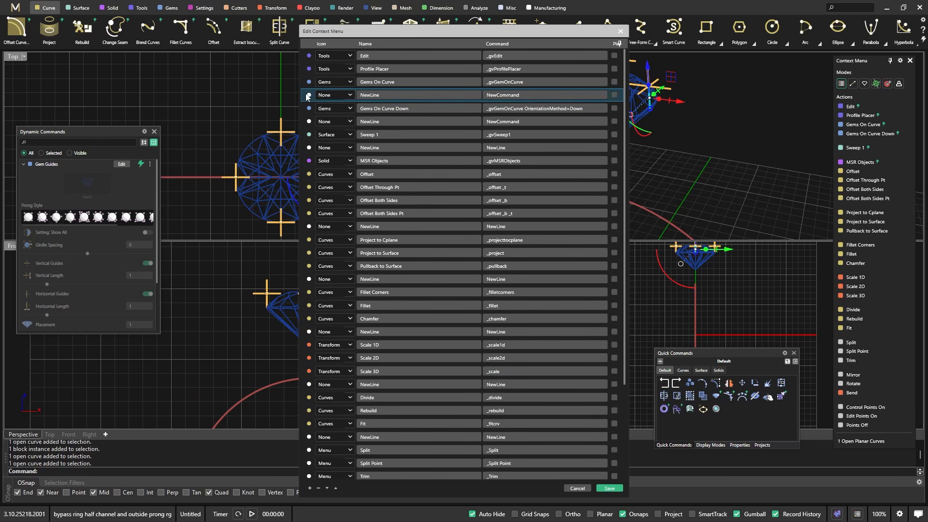
click(336, 488)
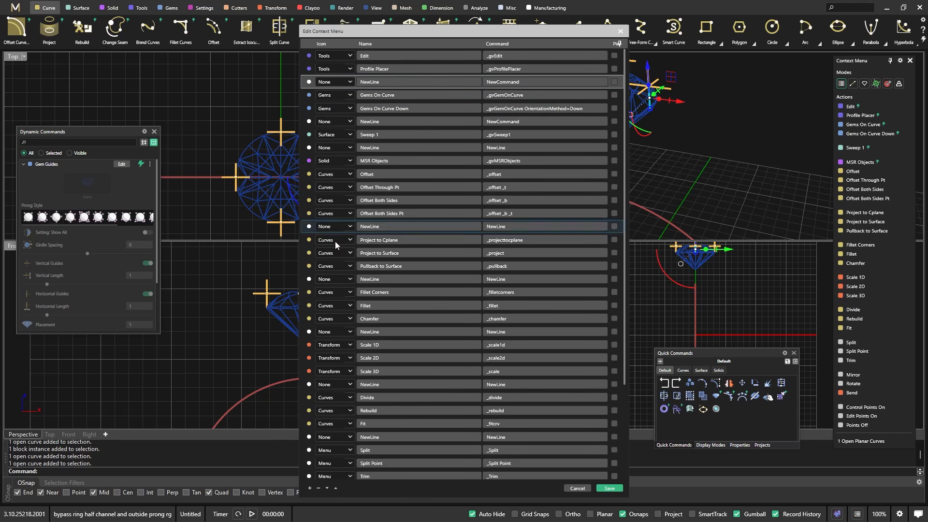
Remove the MSR Objects entry from the curve Context Menu list
scroll(334, 376, down, 3)
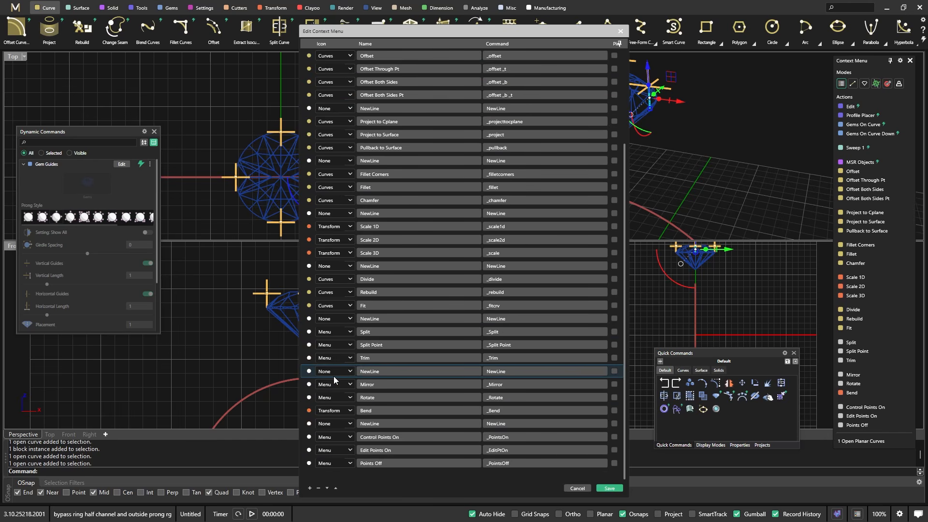
scroll(337, 375, up, 3)
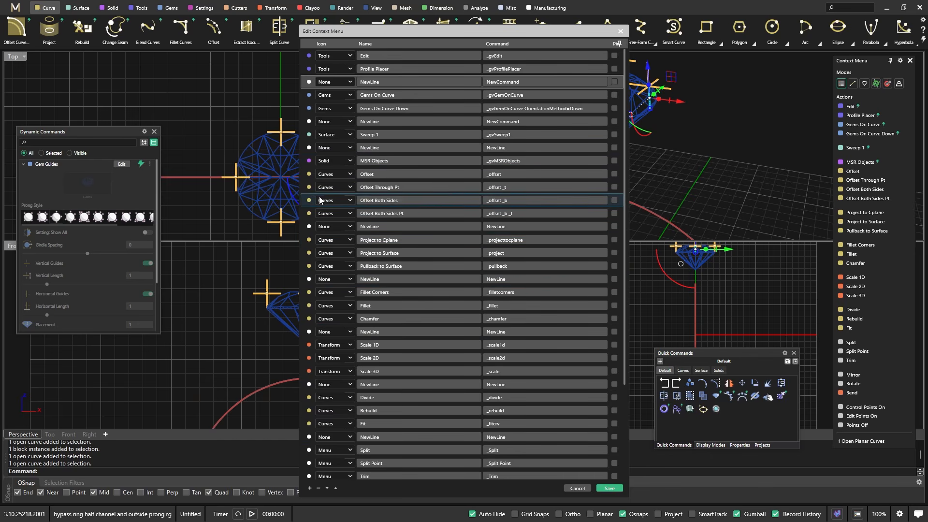
click(309, 159)
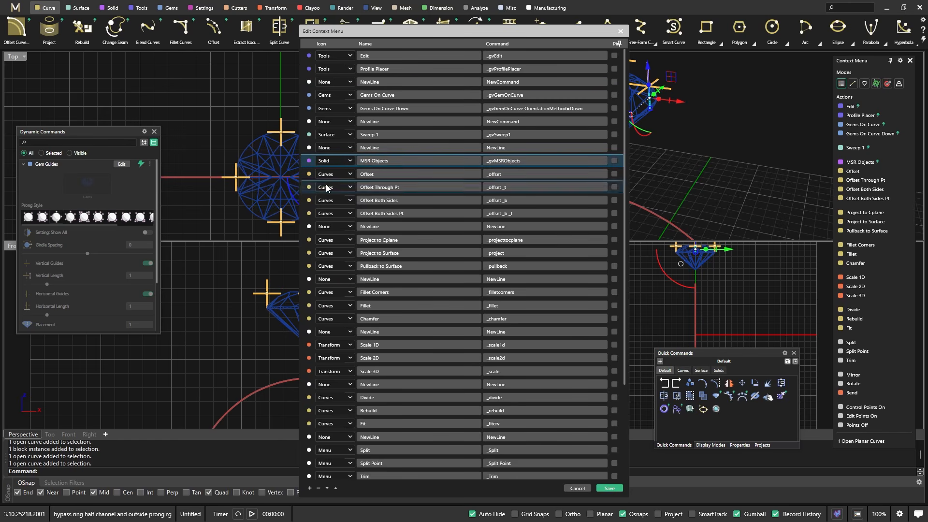
click(318, 488)
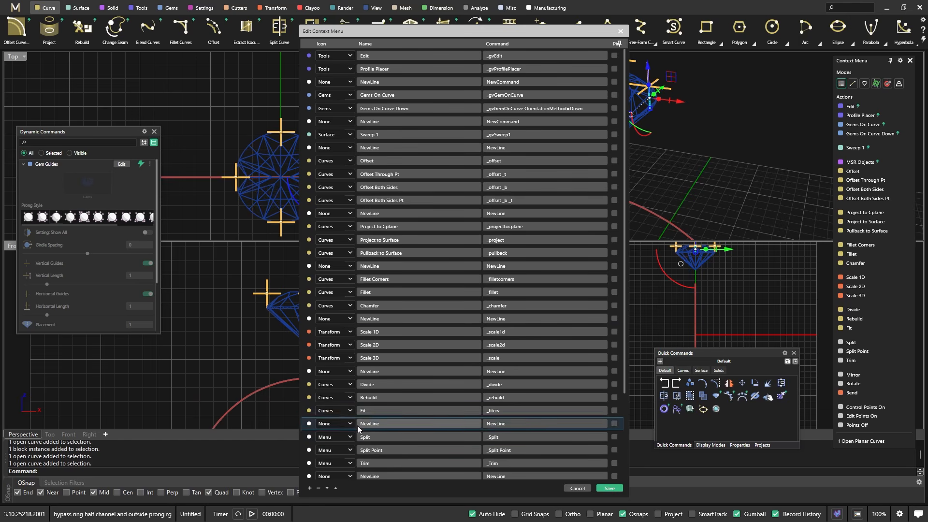
Remove the Bend entry from the curve Context Menu list and save the edited menu
scroll(325, 394, down, 2)
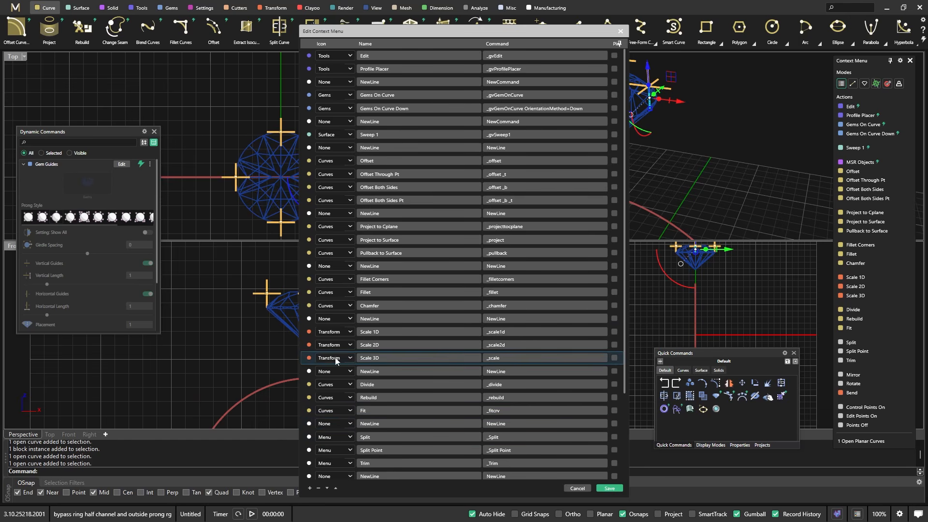
scroll(335, 426, down, 1)
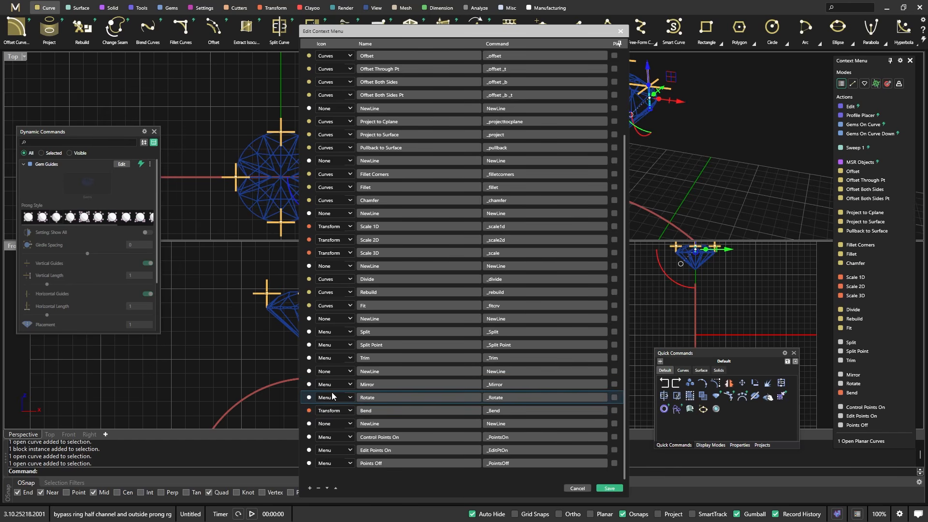
click(373, 410)
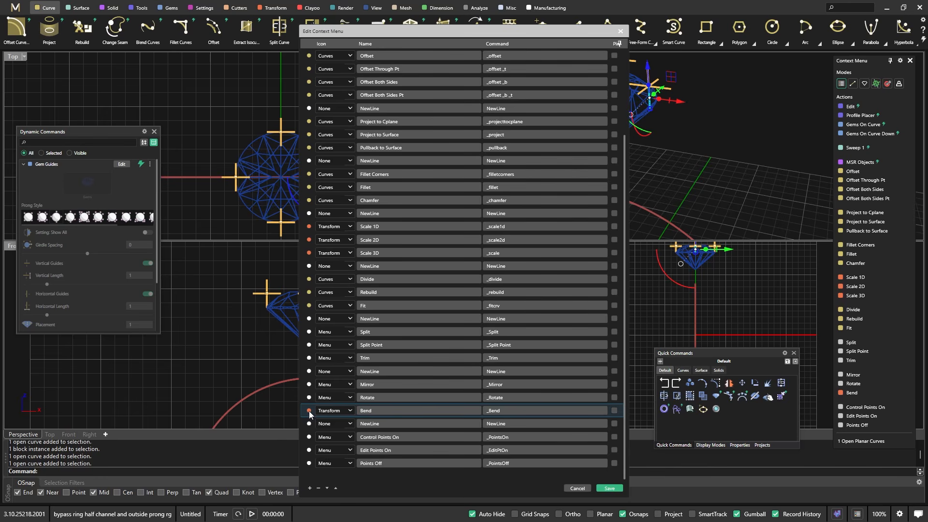
click(318, 487)
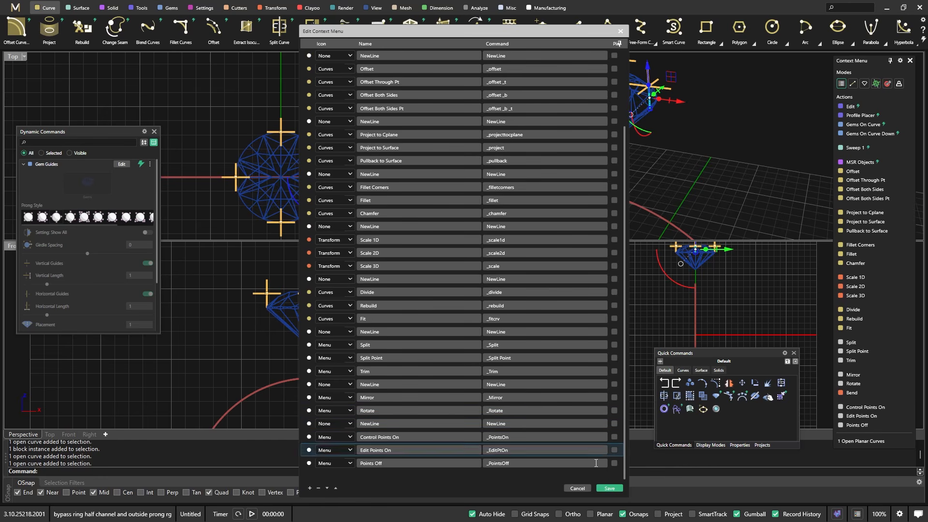
click(609, 487)
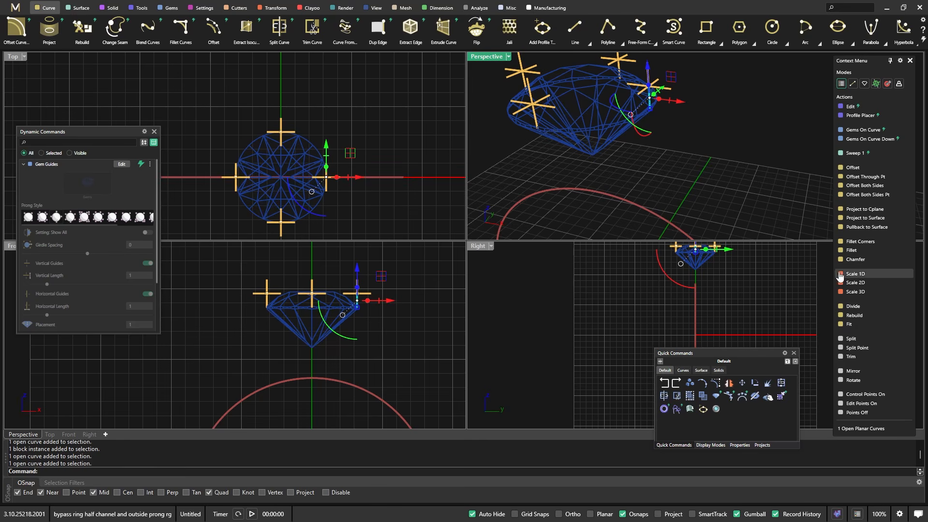
Compare the Context Menu with gem guide lines selected and with nothing selected to review the edited curve commands
click(764, 180)
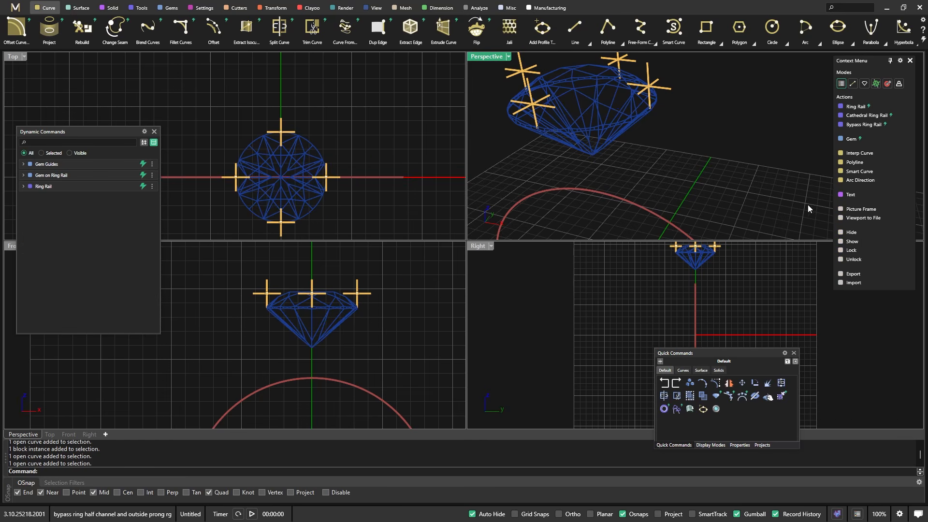
click(651, 107)
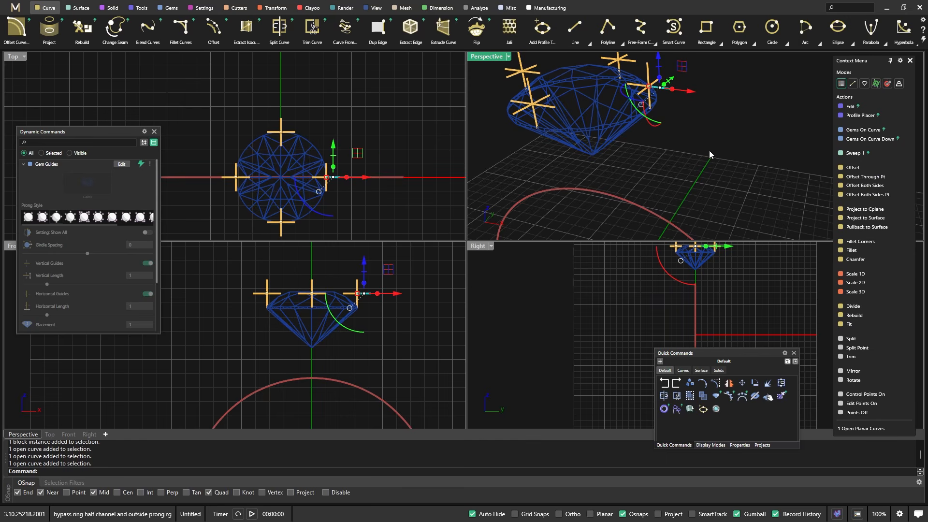
scroll(709, 150, down, 2)
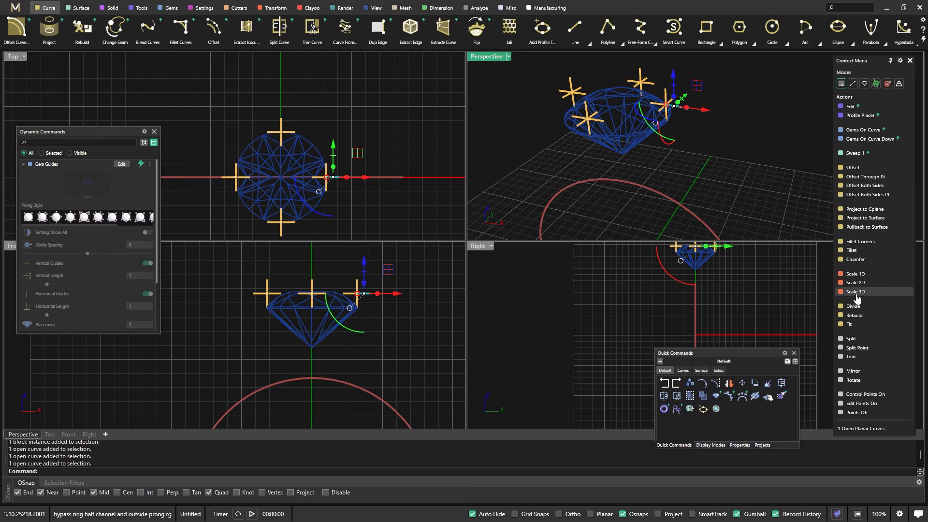
click(790, 117)
right_drag(625, 108, 659, 127)
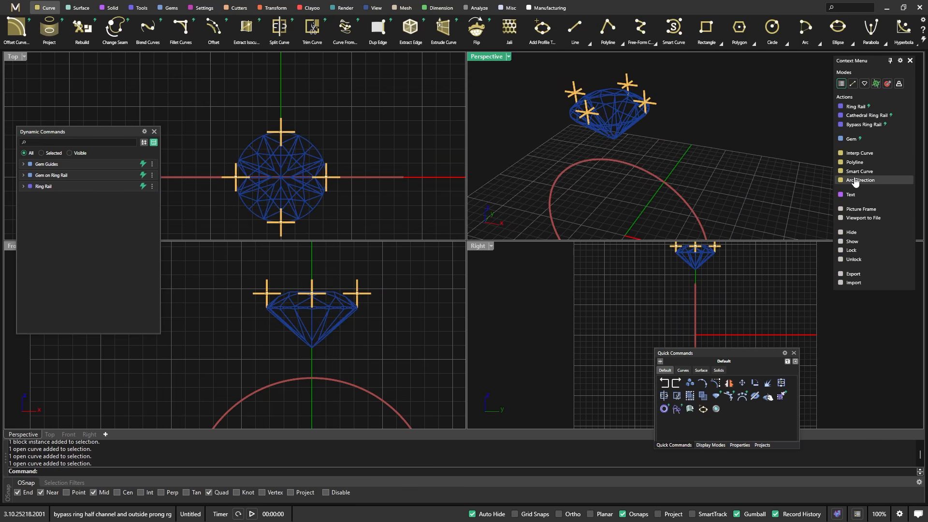
scroll(641, 116, up, 3)
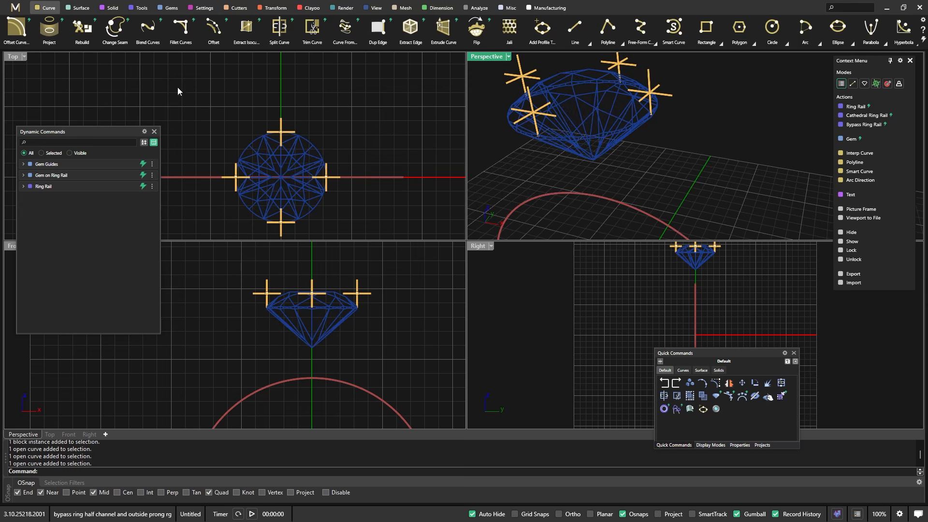
click(650, 117)
click(677, 130)
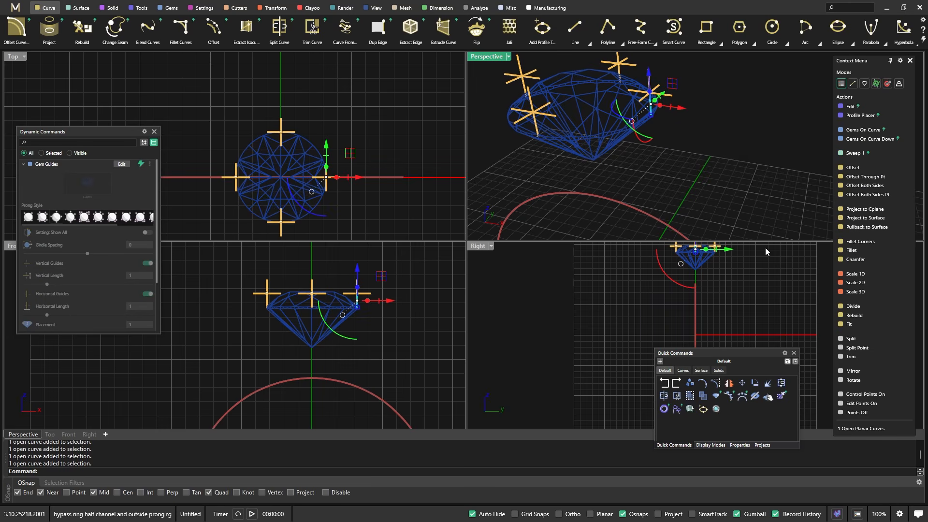
click(218, 67)
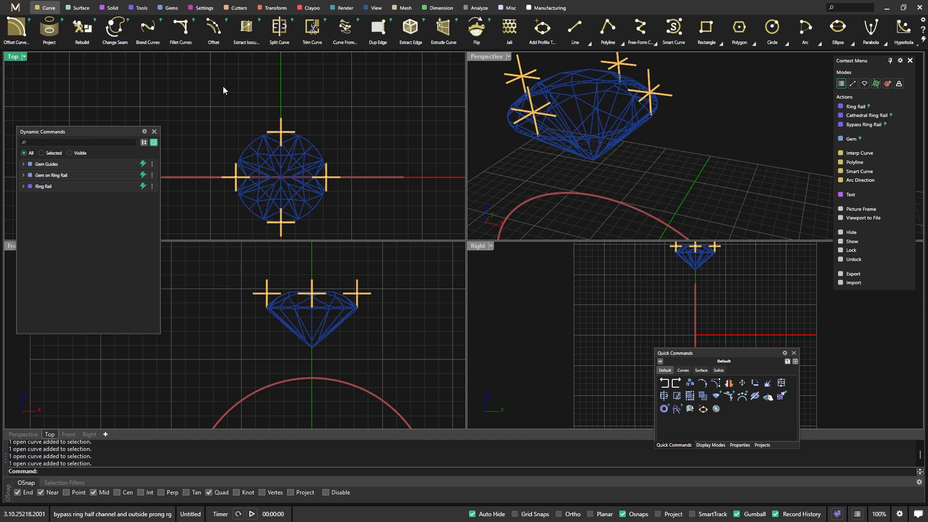
Start and cancel Blend Curves to log its command name, and reselect the vertical gem guide curve
click(147, 29)
right_click(181, 361)
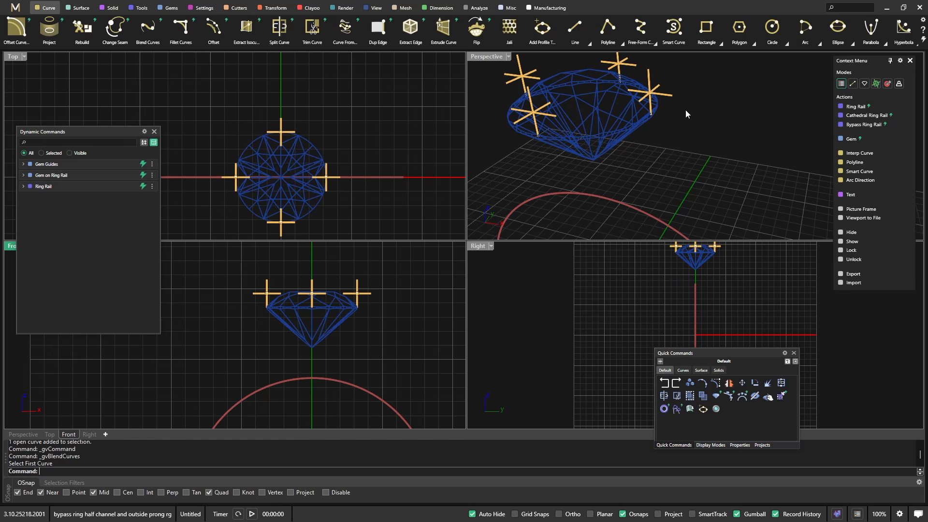
click(653, 108)
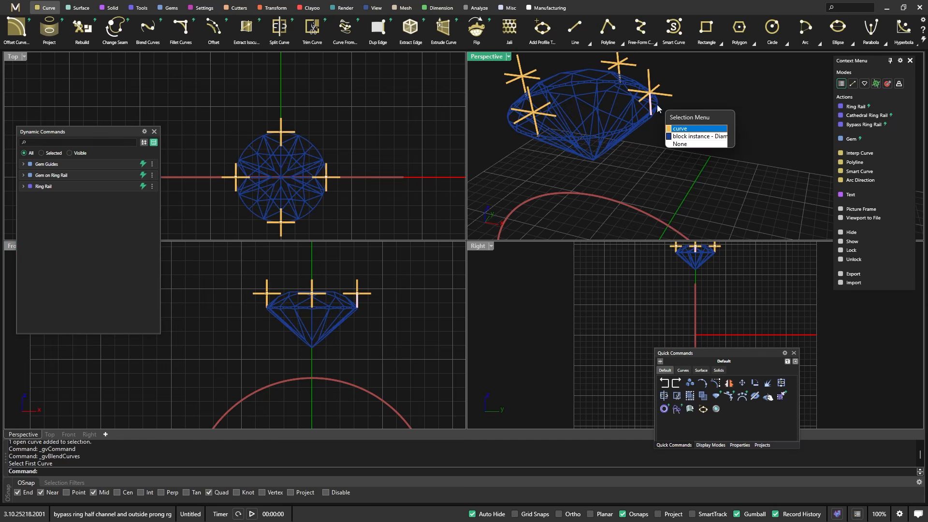
click(680, 129)
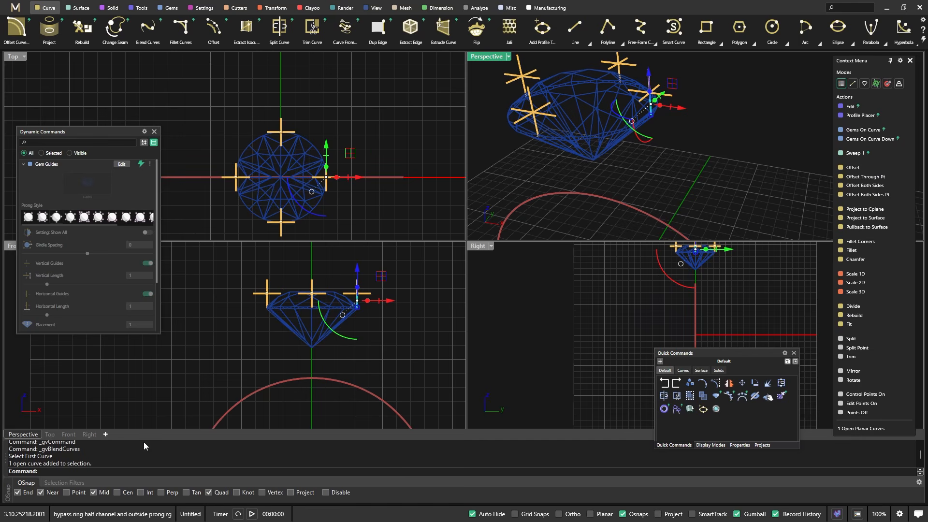
Add an entry above Offset in the curve Context Menu list, name it Blend Curves, and save the menu
click(900, 61)
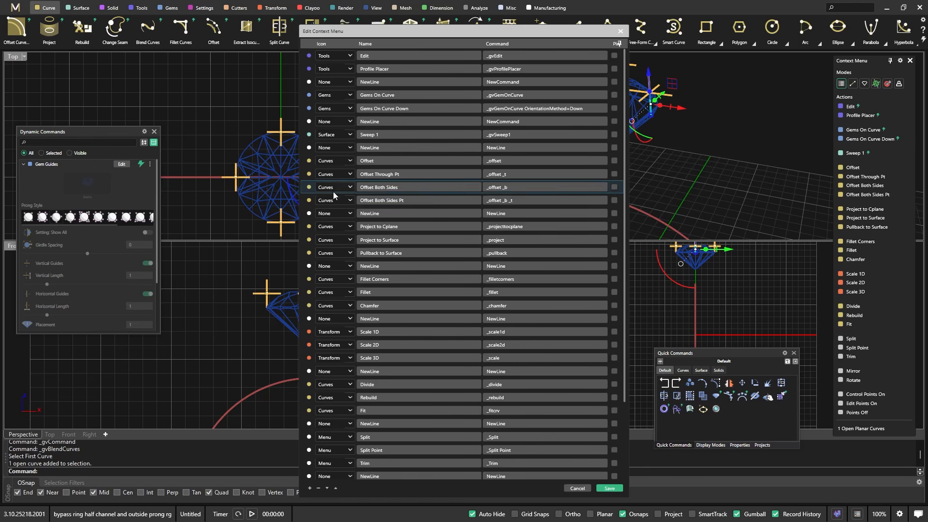
click(310, 150)
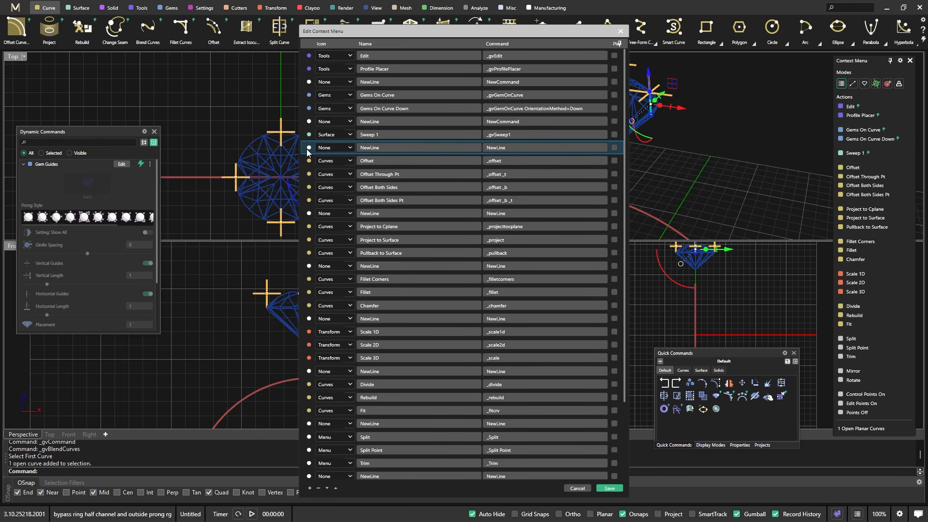
click(310, 489)
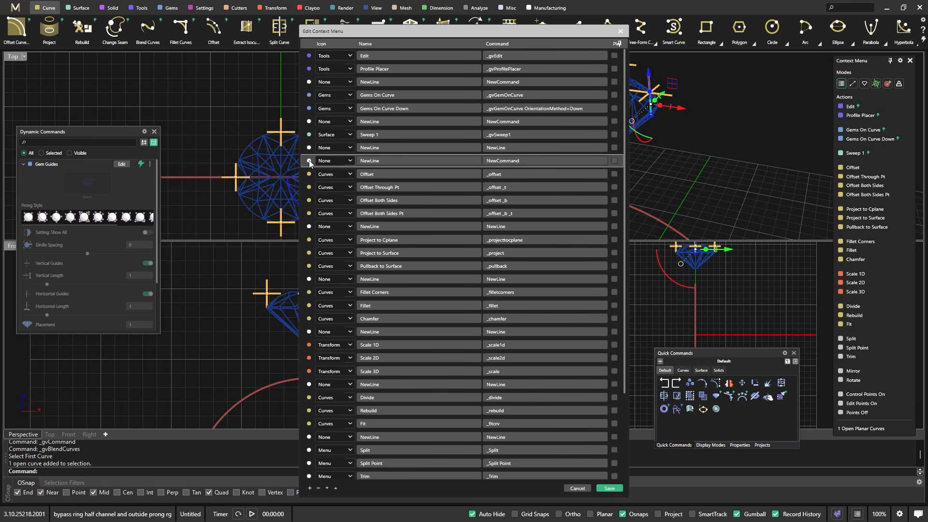
double_click(387, 160)
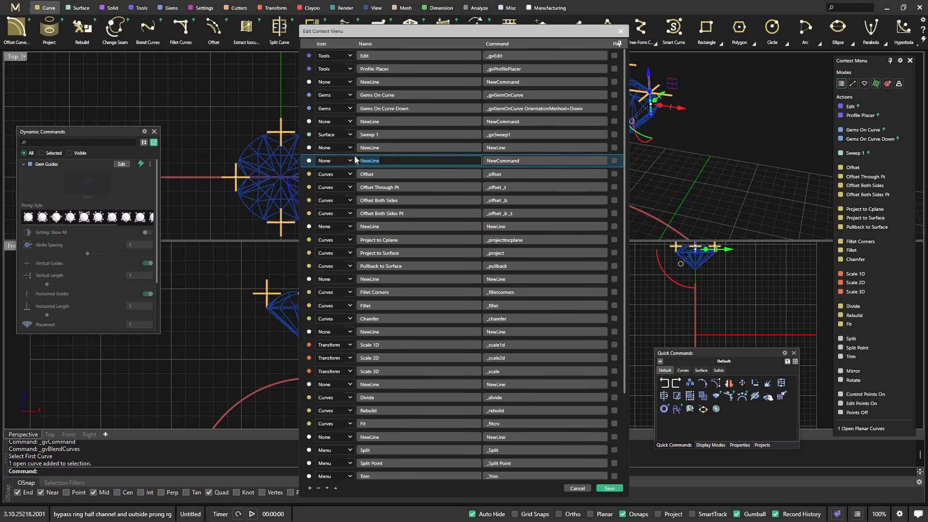
text(Blend Curves)
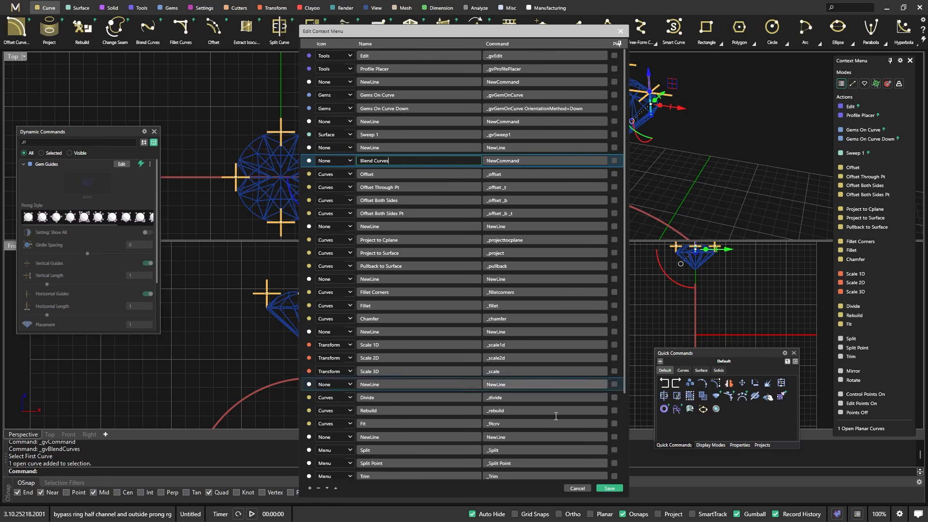
click(611, 488)
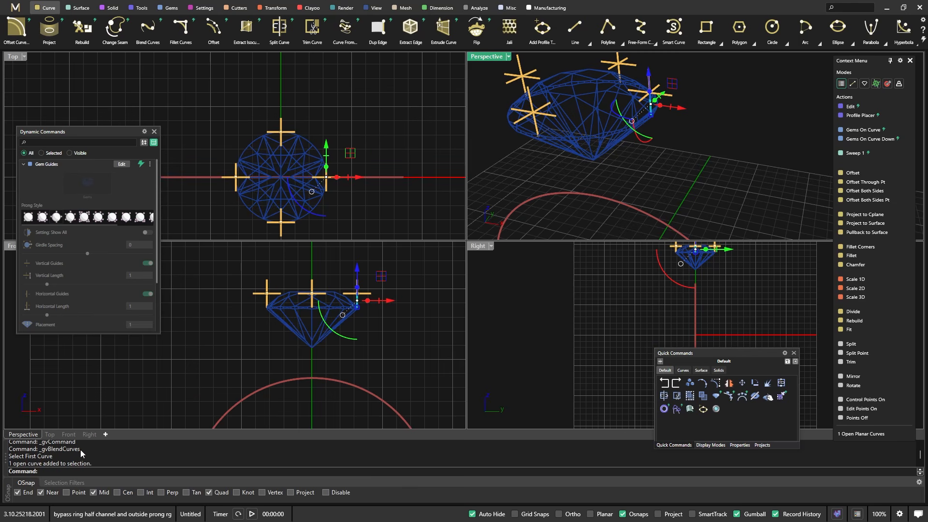
Copy the _gvBlendCurves command name from the command history and reopen the curve Context Menu for editing
scroll(80, 449, down, 1)
scroll(70, 463, up, 2)
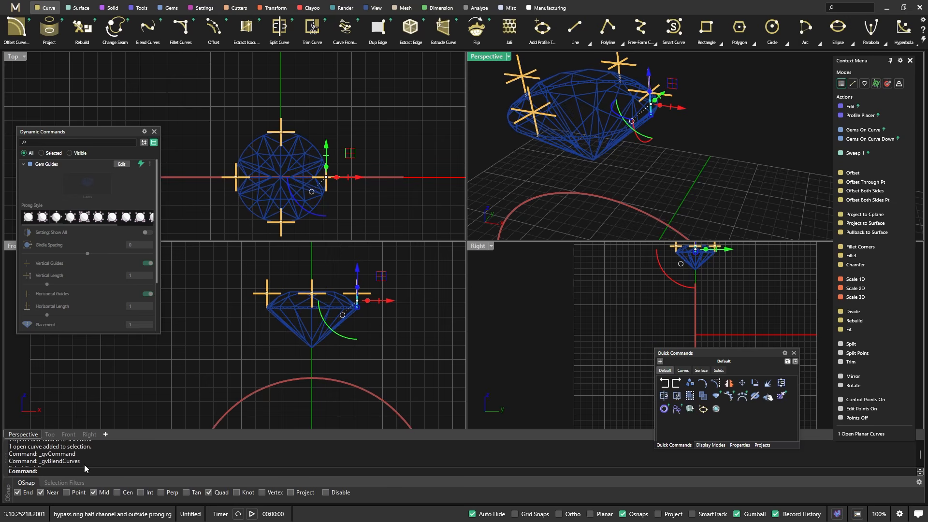
drag(81, 462, 39, 464)
right_click(60, 462)
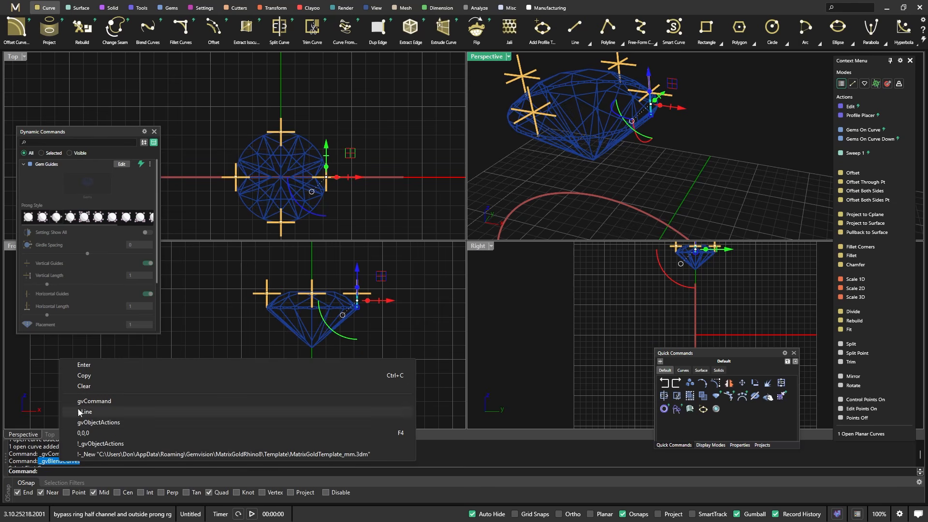
click(92, 376)
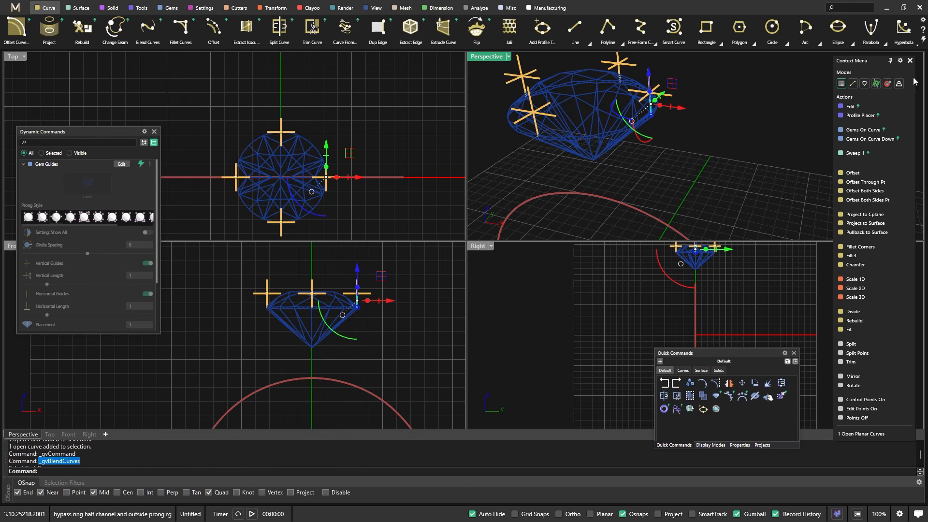
click(900, 61)
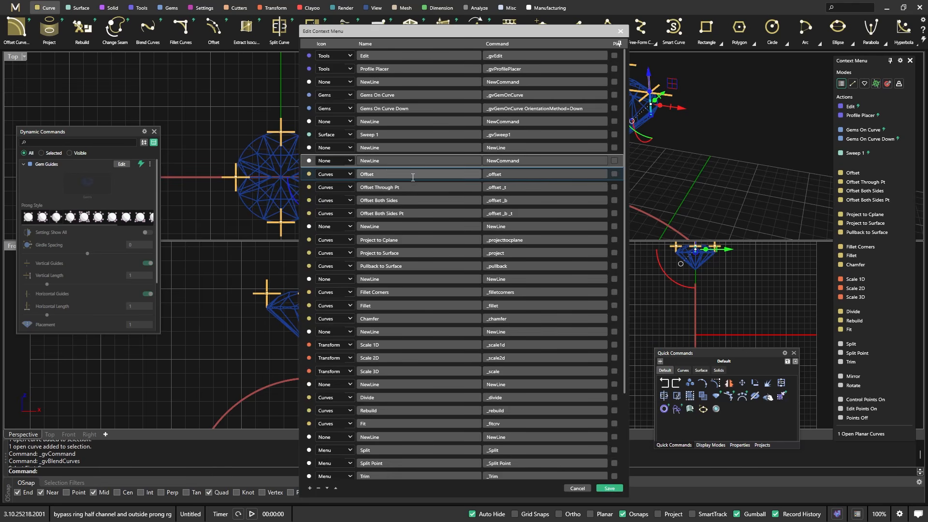
Name the new entry above Offset Blend Curves, replace its command with the copied _gvBlendCurves, and save the curve Context Menu
double_click(373, 161)
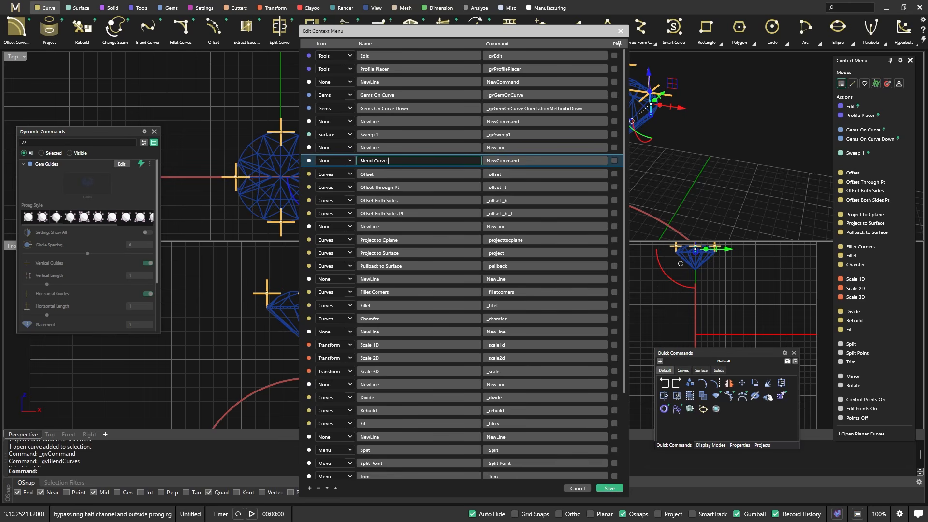
double_click(509, 162)
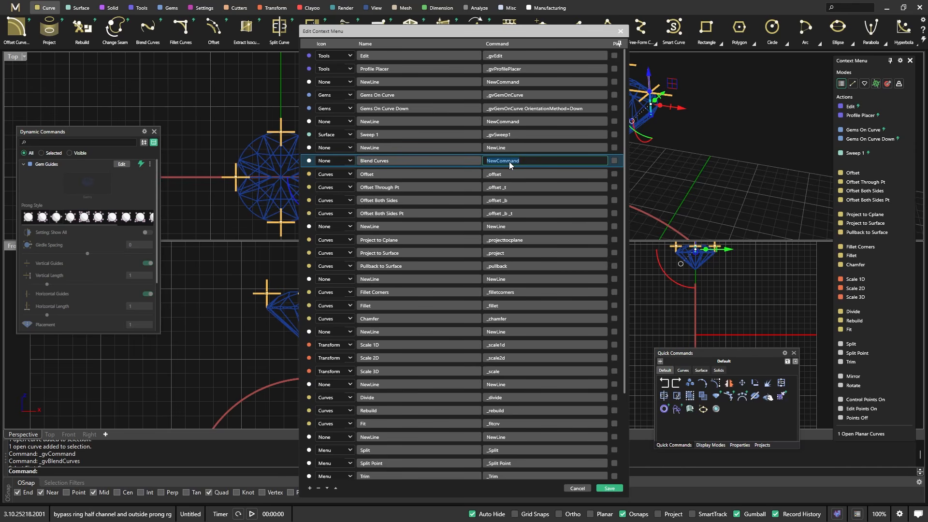
right_click(509, 164)
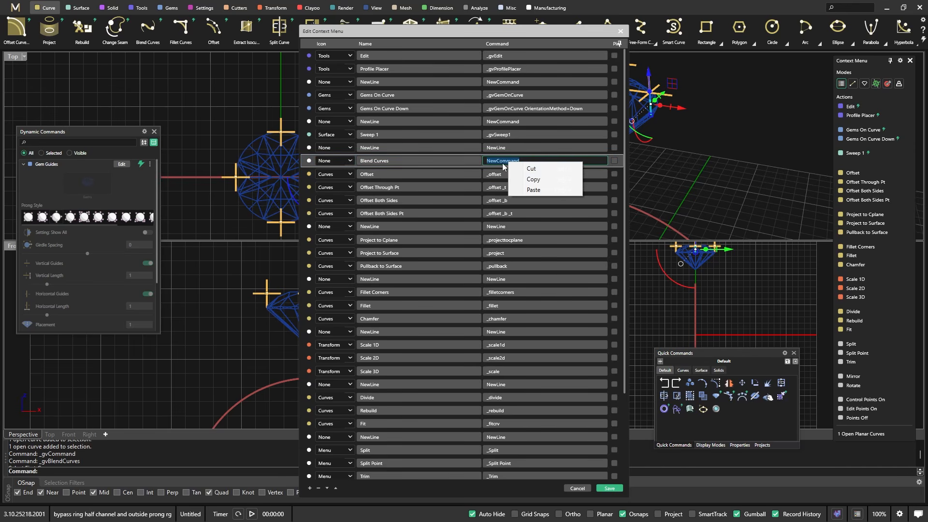
click(532, 189)
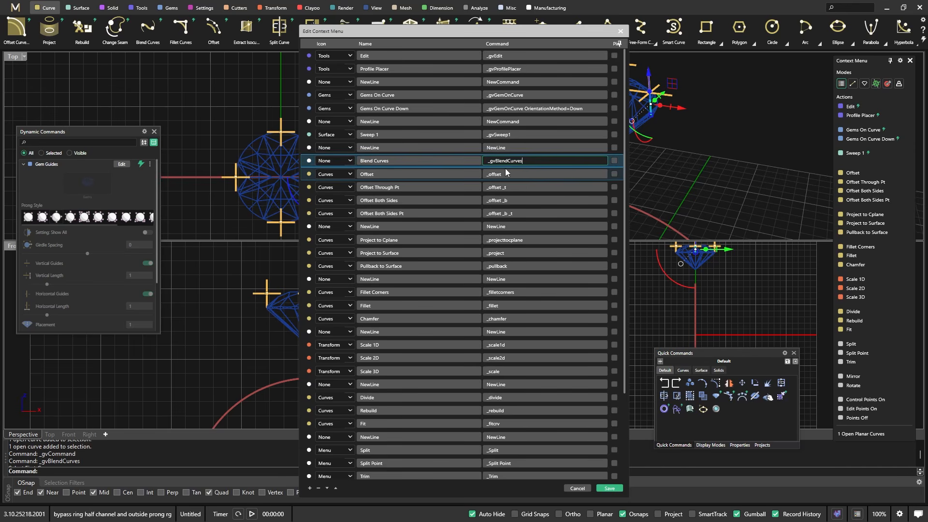
click(610, 488)
Clear the selection and reselect the vertical gem guide curve to check the new Blend Curves entry
click(750, 149)
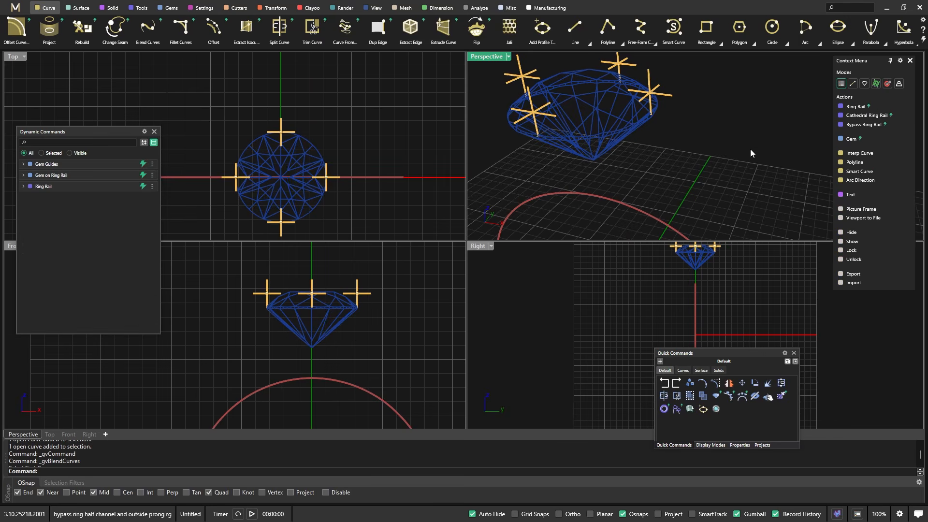
click(651, 107)
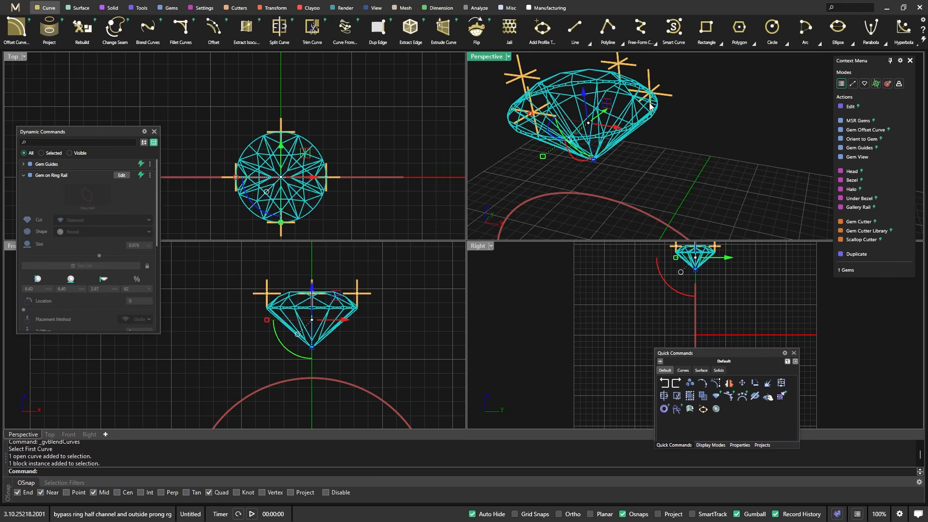
click(664, 78)
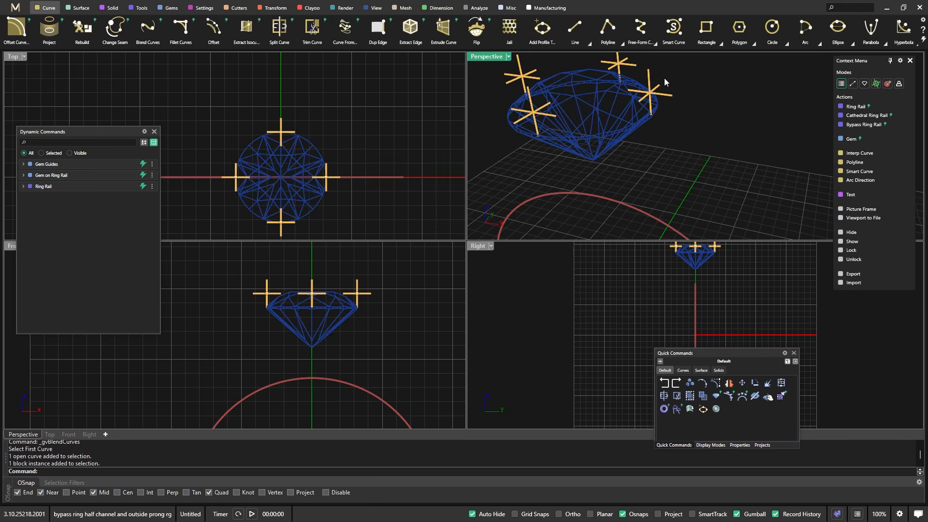
click(652, 107)
click(651, 109)
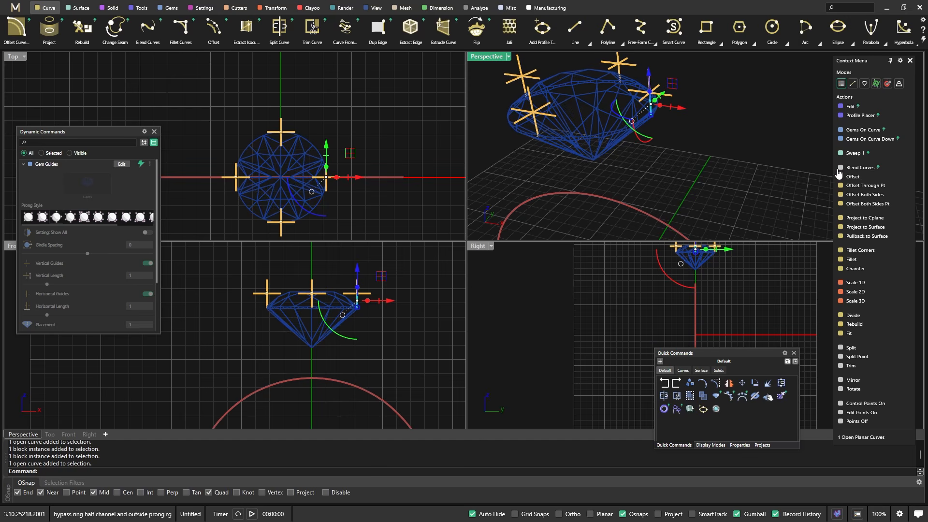
Assign the Curves icon category to the Blend Curves entry in the curve Context Menu and save it
click(900, 61)
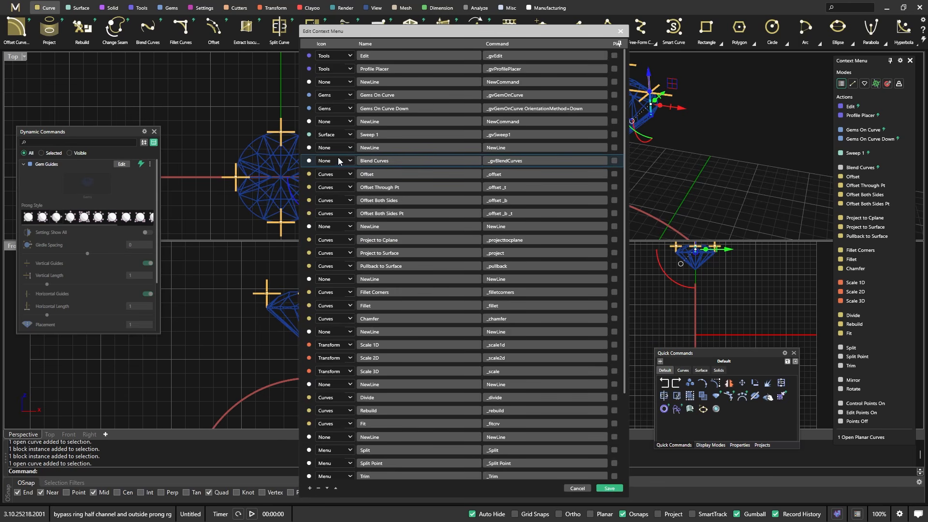
click(349, 161)
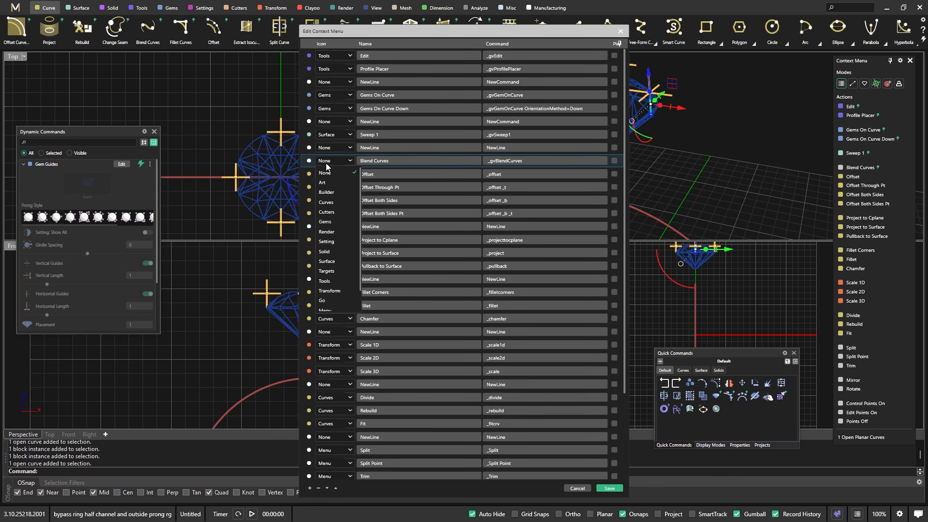
click(332, 205)
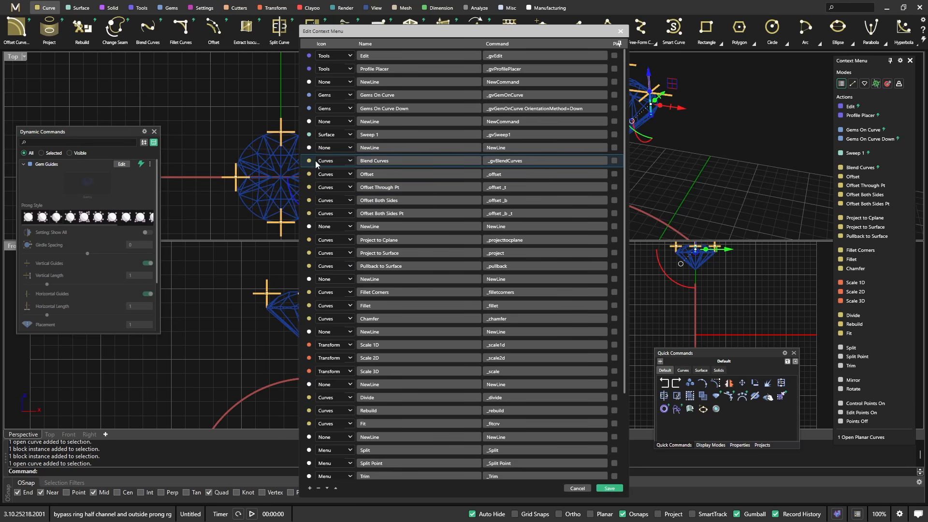
click(611, 489)
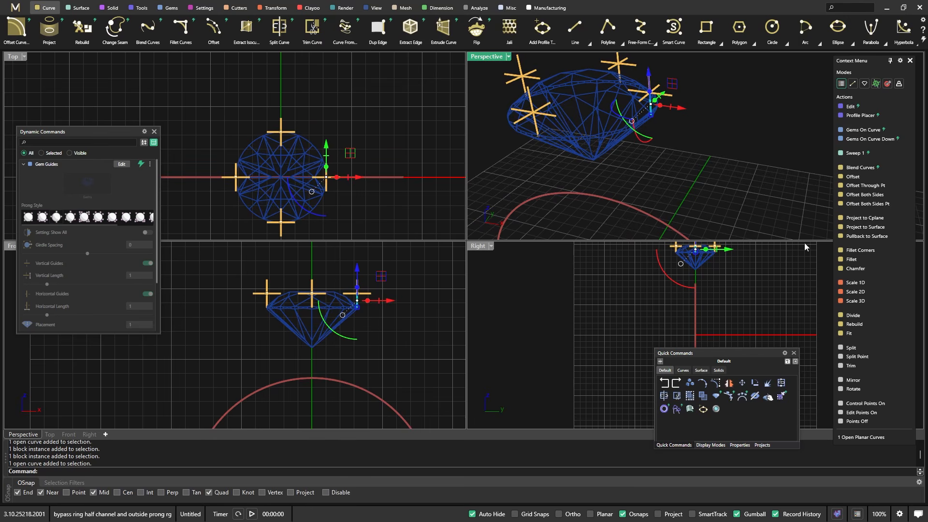
Blend the selected vertical gem guide to the ring rail curve with Flip Second Curve on
click(853, 169)
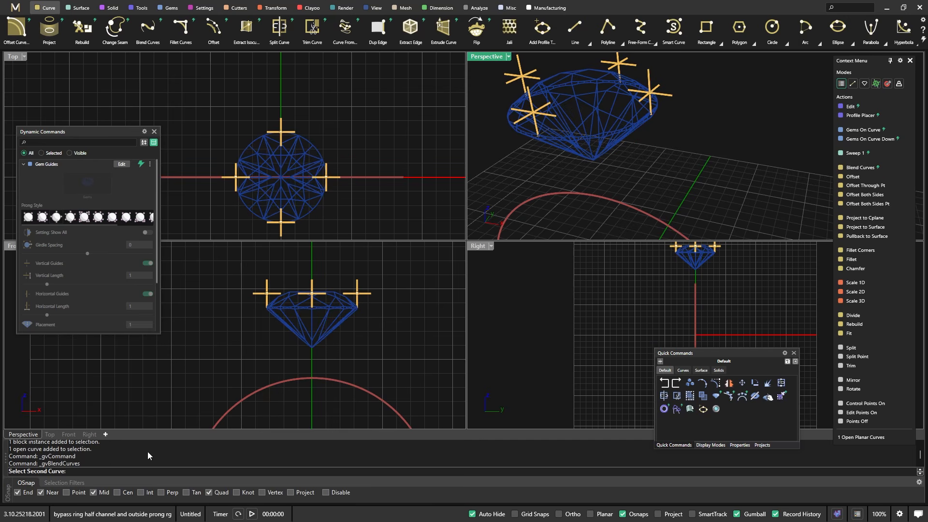
scroll(616, 127, down, 3)
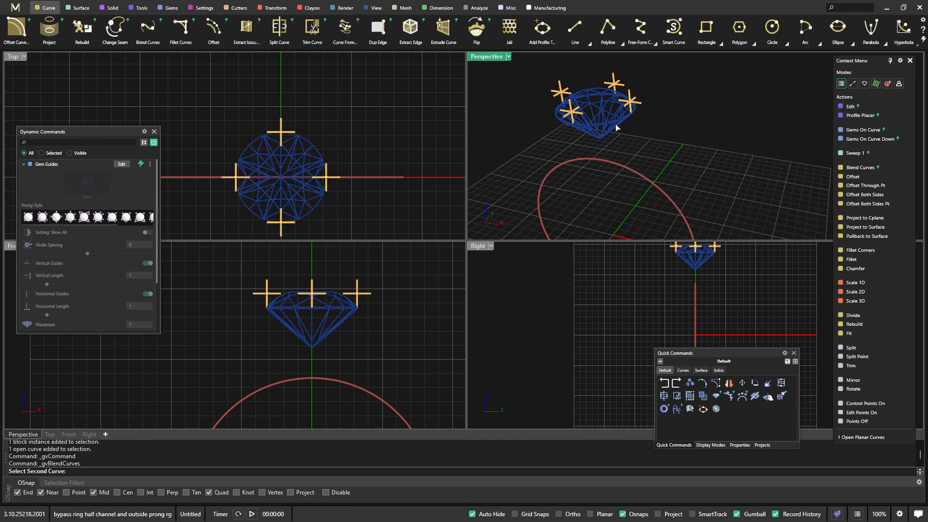
click(648, 183)
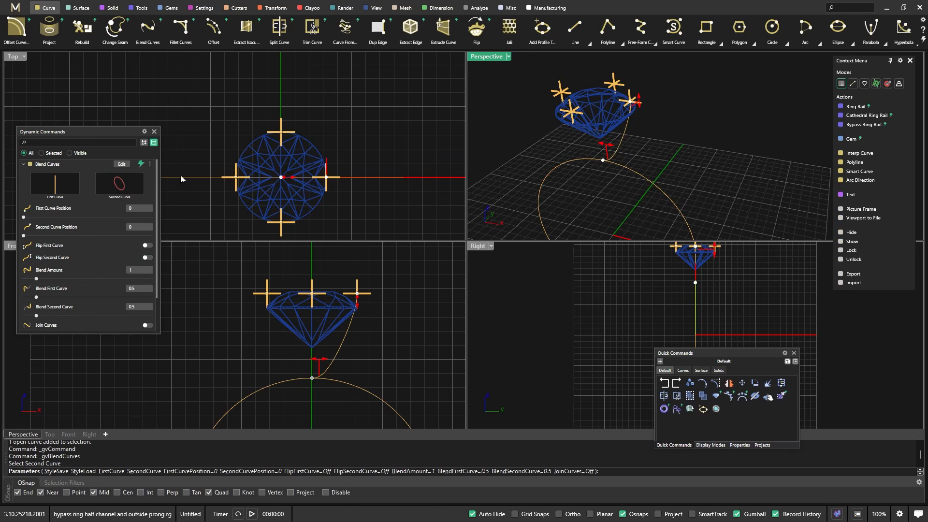
double_click(486, 56)
scroll(472, 162, down, 2)
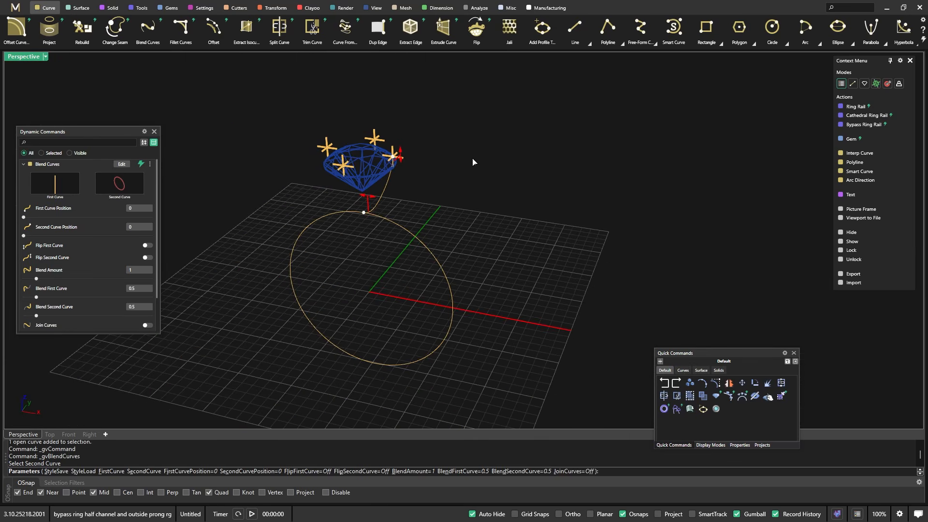
scroll(454, 205, up, 4)
scroll(388, 229, up, 3)
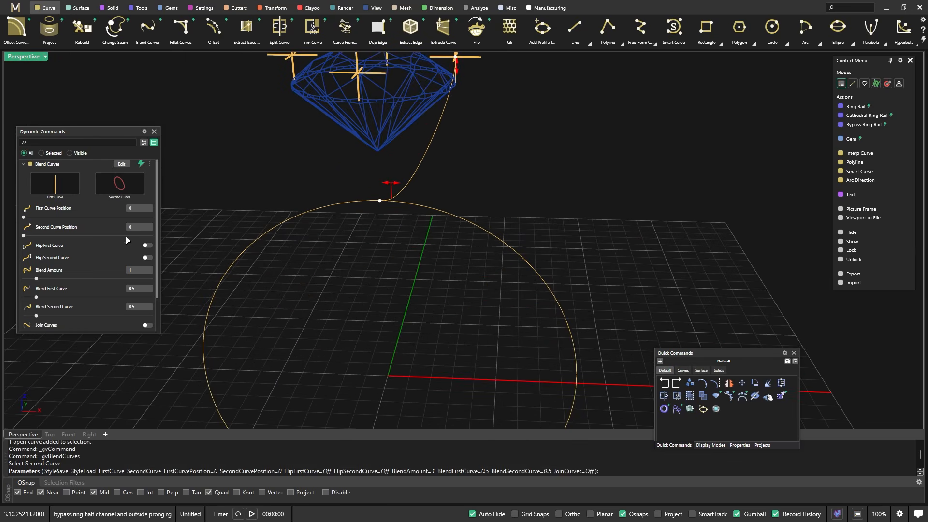
click(147, 258)
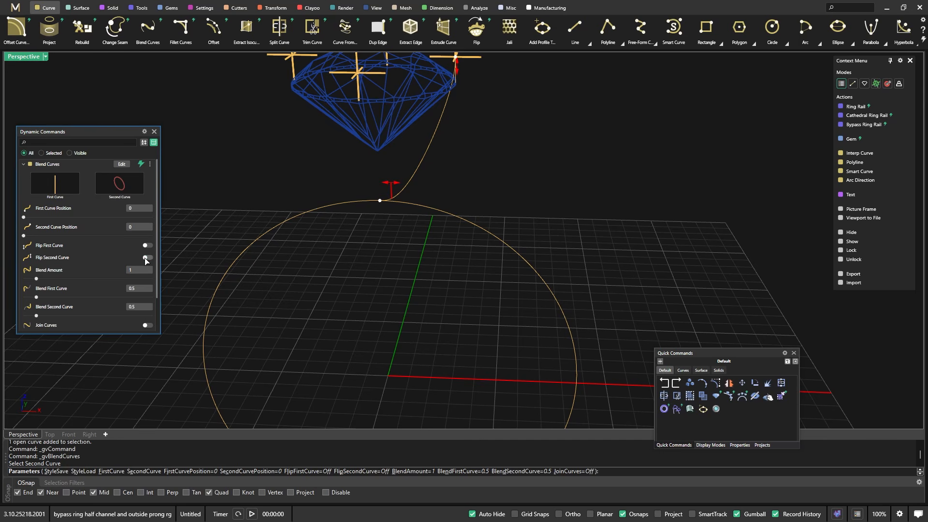
Slide the blend's endpoint along the ring rail to a Second Curve Position of 0.14
scroll(368, 245, down, 2)
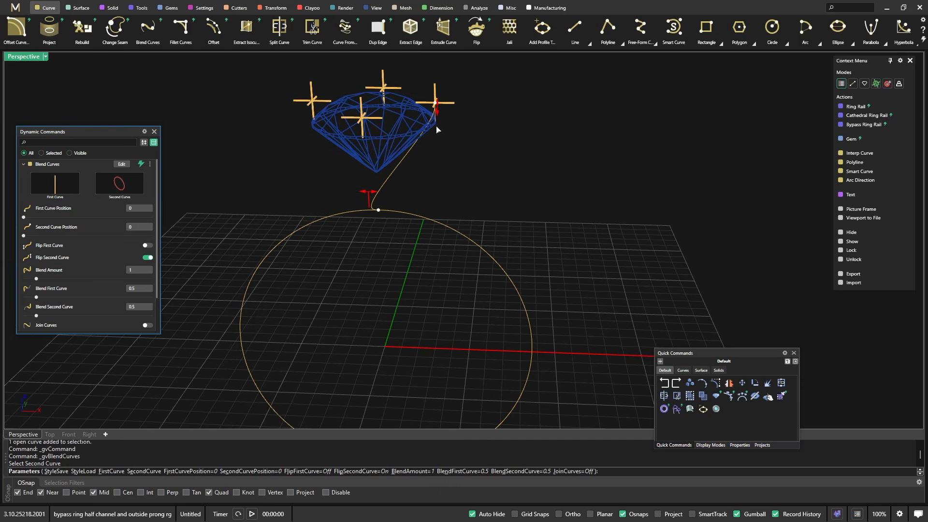
right_drag(436, 130, 414, 129)
scroll(406, 127, up, 5)
scroll(414, 135, down, 4)
right_drag(414, 192, 449, 191)
drag(391, 213, 518, 266)
right_drag(518, 266, 491, 258)
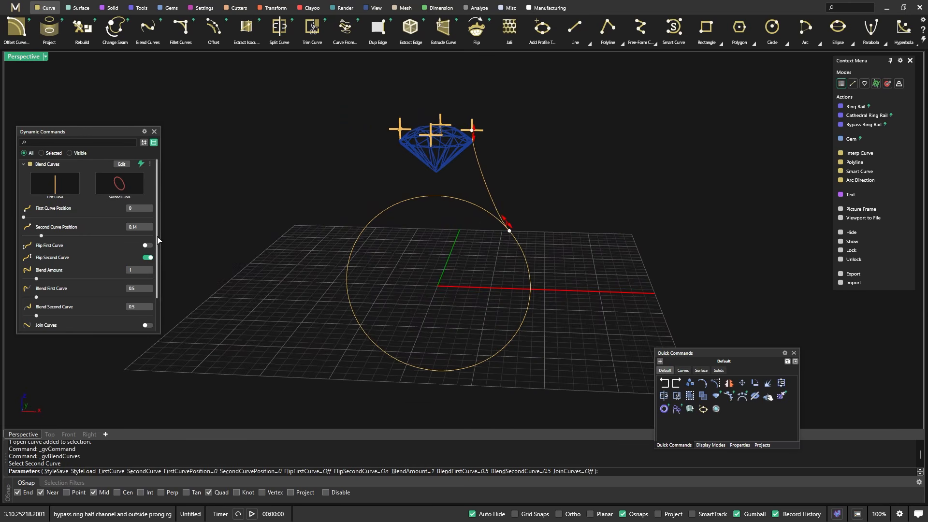
Strengthen the blend at the gem guide to a Blend First Curve value of 1.8 and accept the curve
double_click(22, 57)
scroll(317, 339, up, 3)
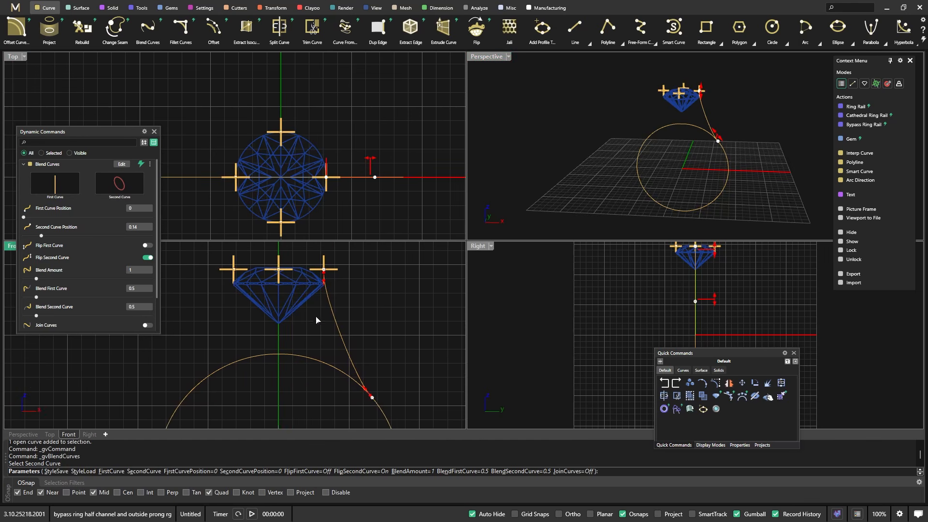
drag(324, 282, 323, 295)
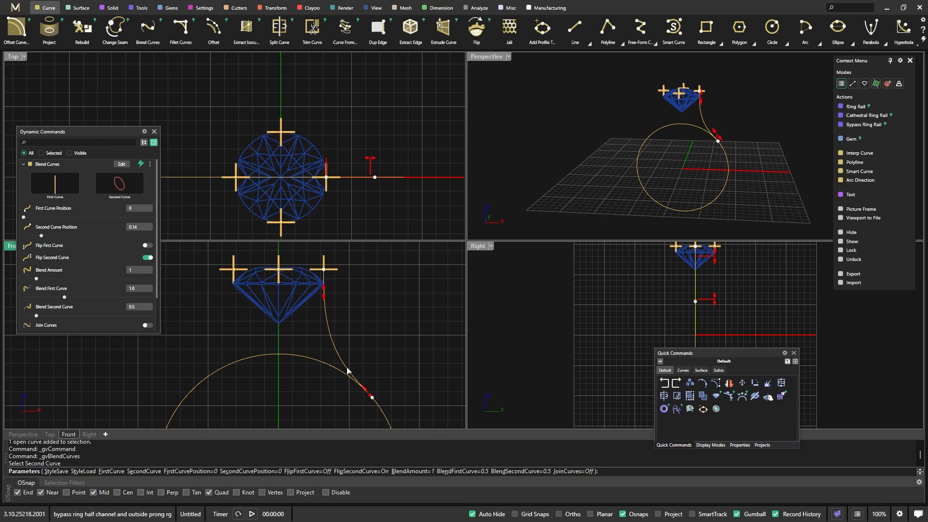
drag(323, 296, 324, 299)
scroll(362, 398, up, 8)
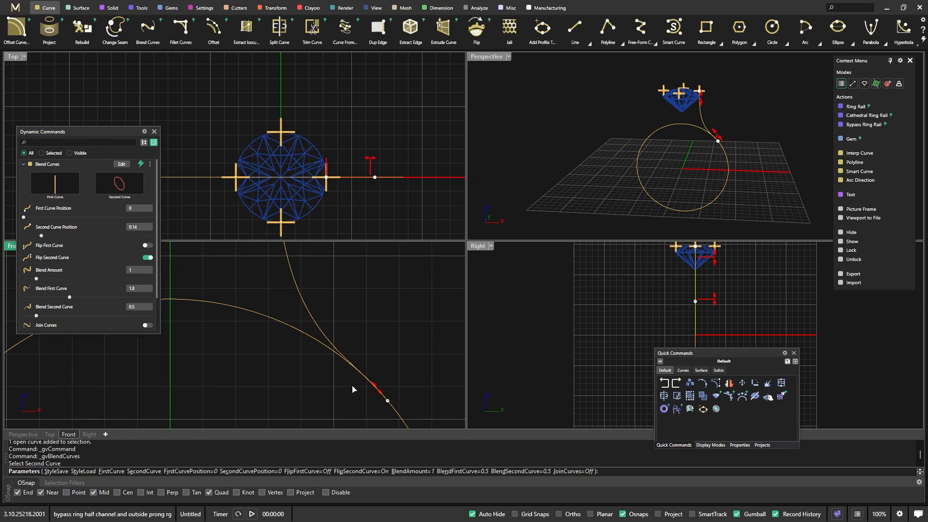
scroll(354, 349, down, 10)
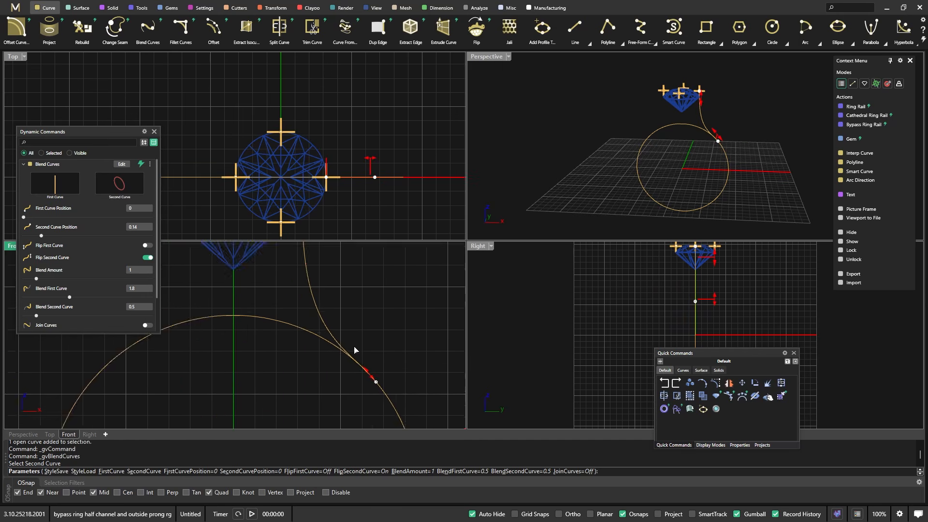
right_click(375, 283)
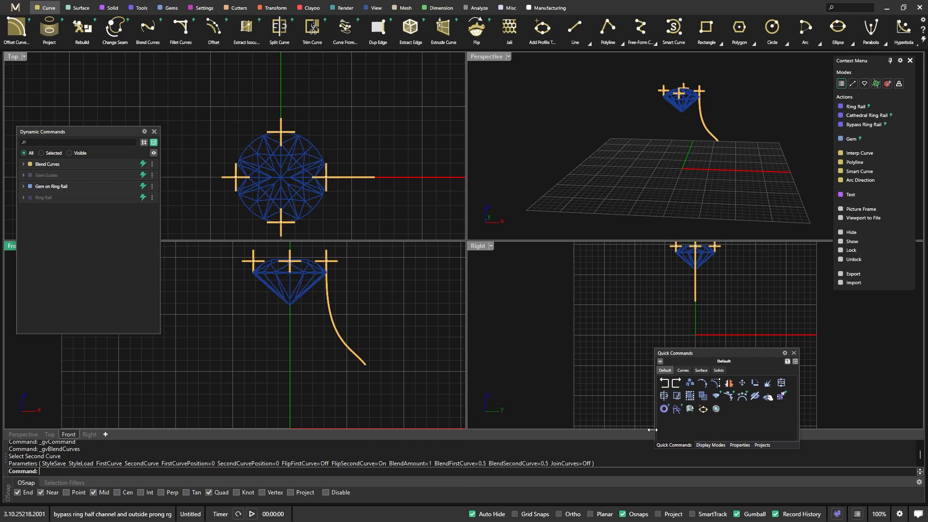
Enable the Layers, Properties and Quick Commands panels in the workspace, cancelling any repeated Blend Curves command
click(711, 445)
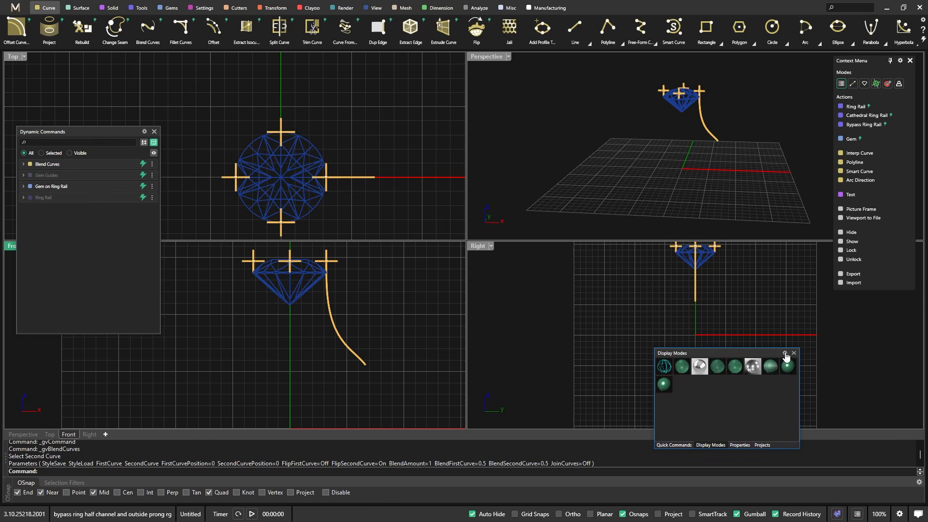
click(16, 7)
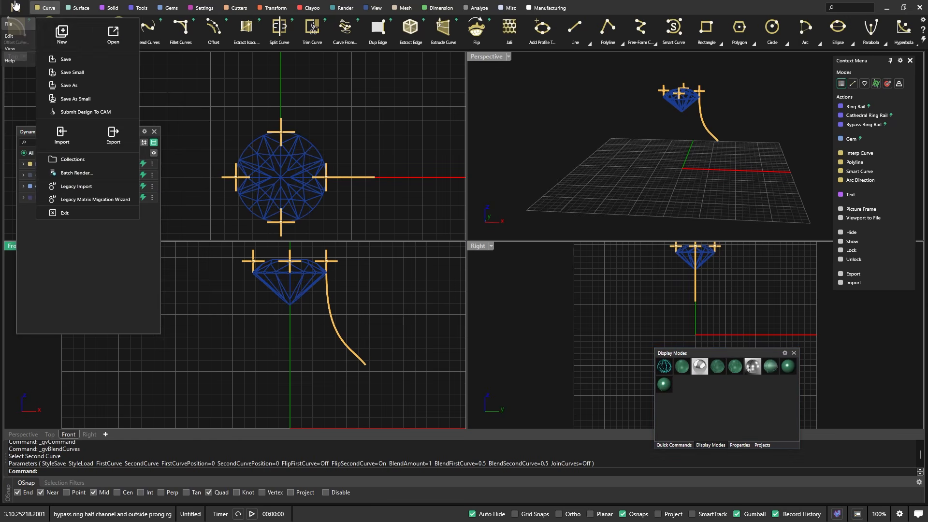
click(14, 49)
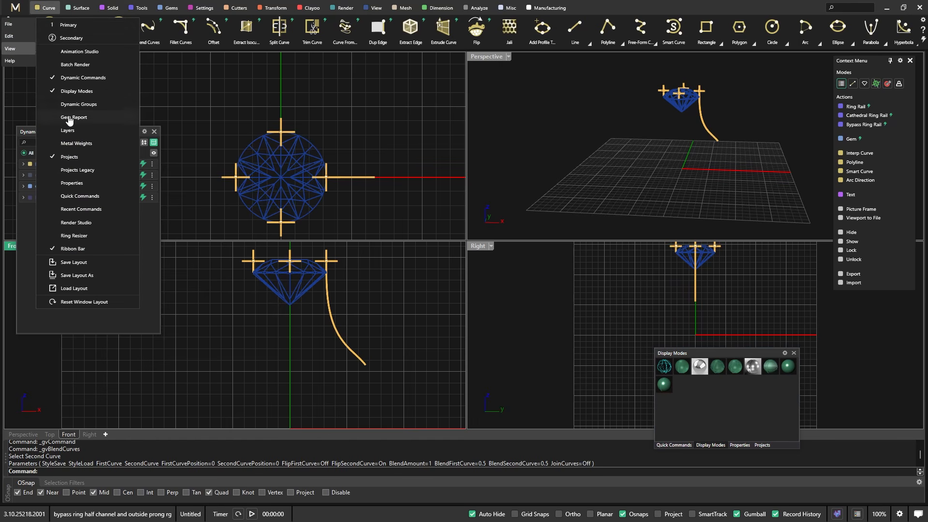
click(65, 132)
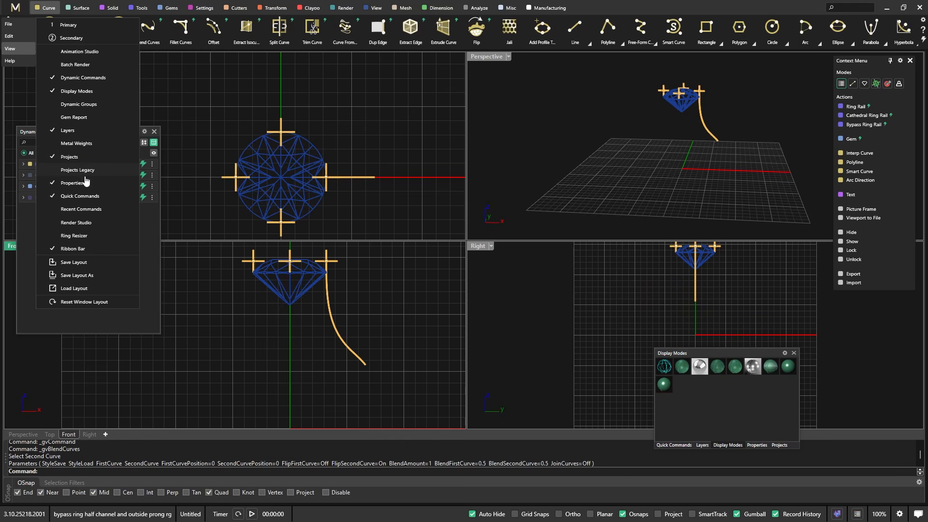
click(182, 107)
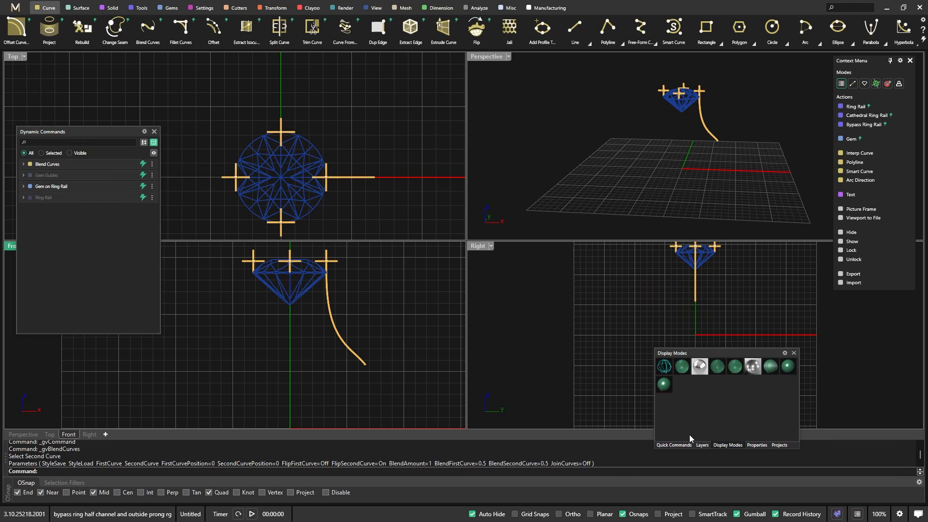
right_click(544, 287)
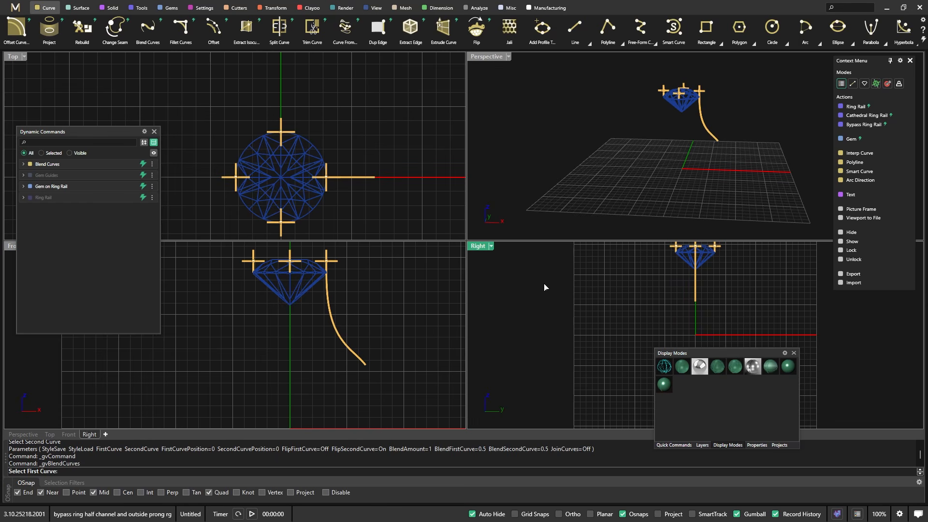
key(Escape)
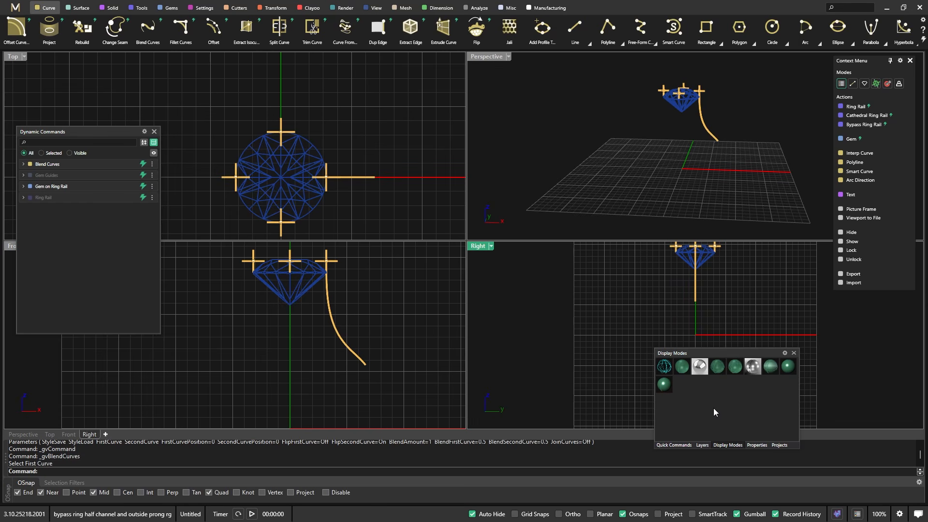
Bring up the Layers list and show the hidden ring rail through its Ring Rail dynamic command
click(702, 445)
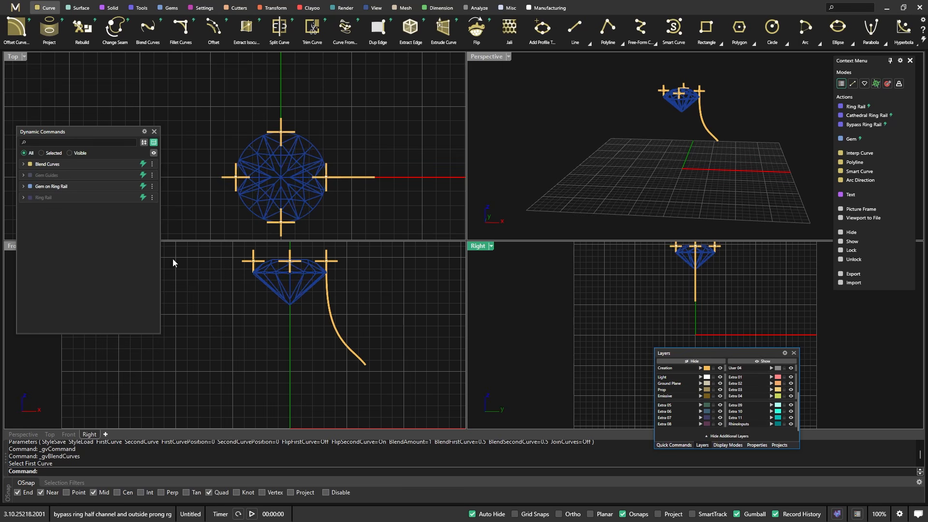
click(790, 423)
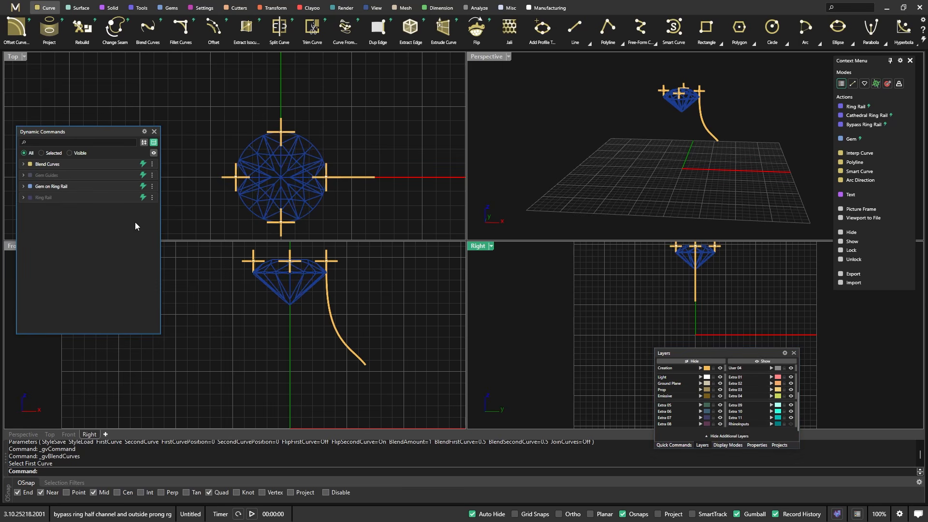
click(152, 198)
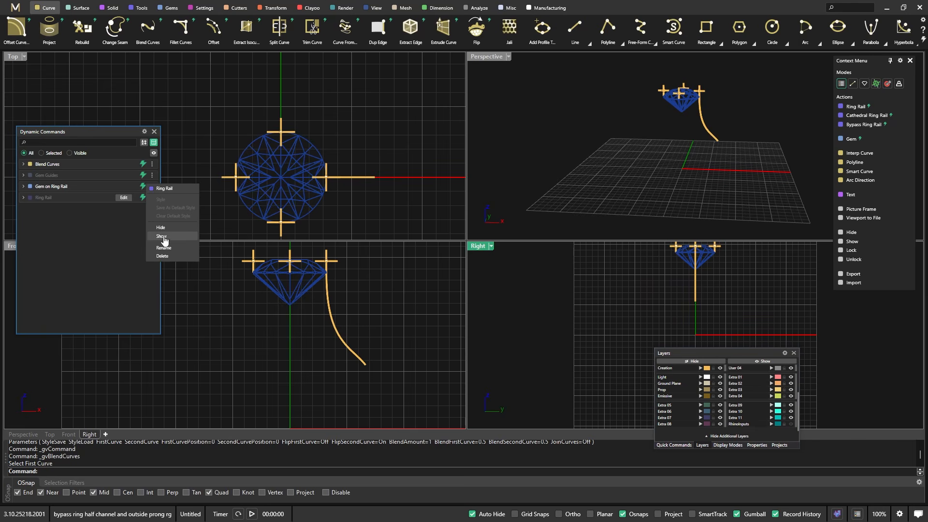
click(158, 238)
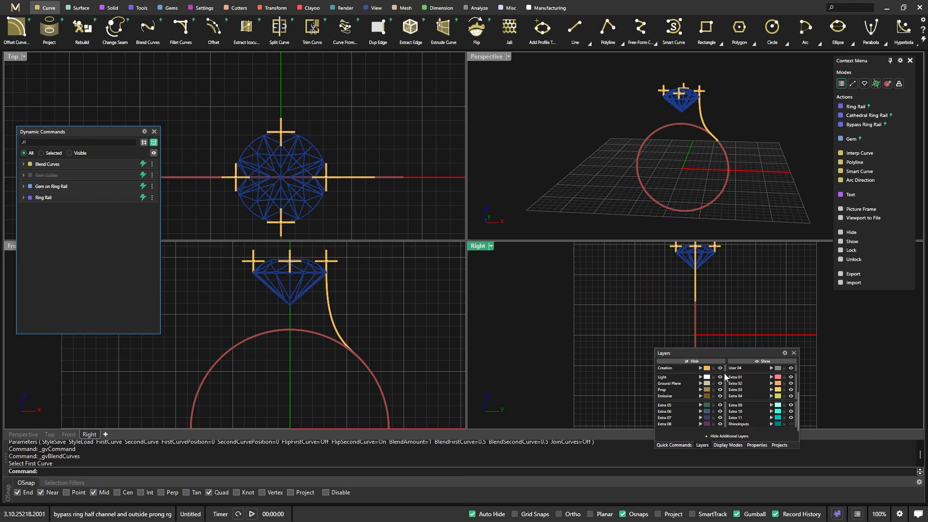
drag(744, 355, 734, 365)
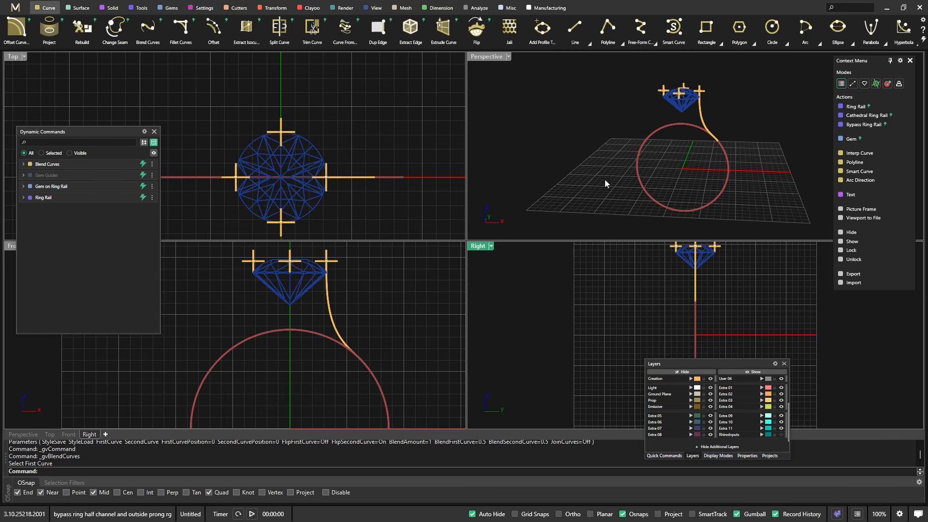
Compare the Context Menu actions offered for the ring rail, a gem guide and an empty selection
right_drag(605, 178, 698, 144)
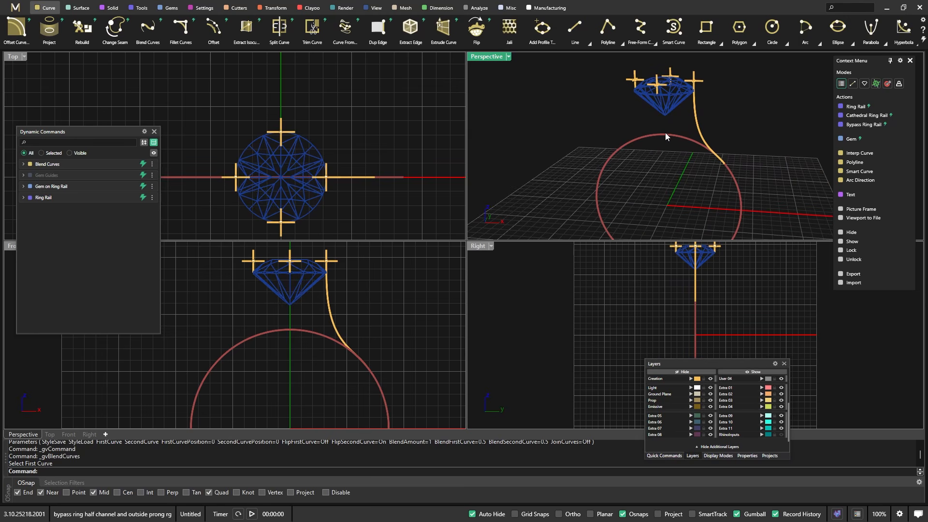
scroll(651, 151, down, 3)
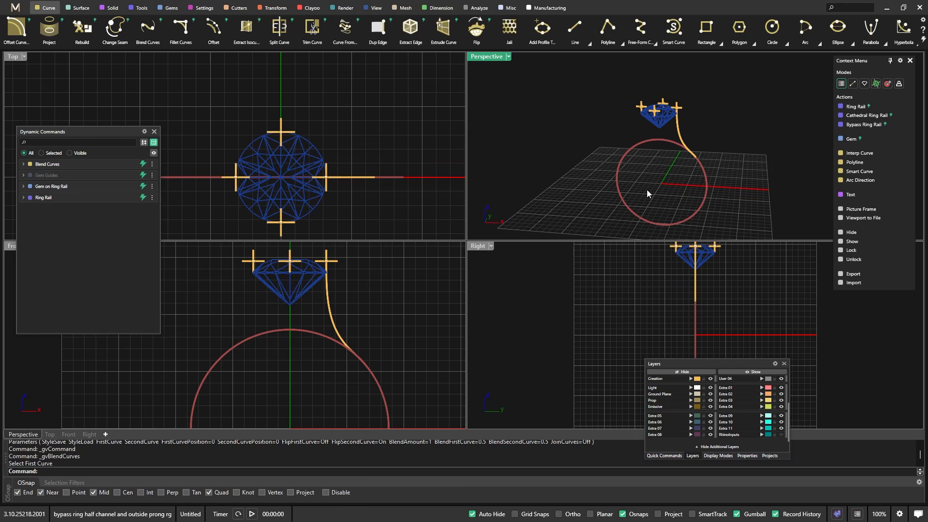
right_drag(647, 191, 652, 161)
click(660, 145)
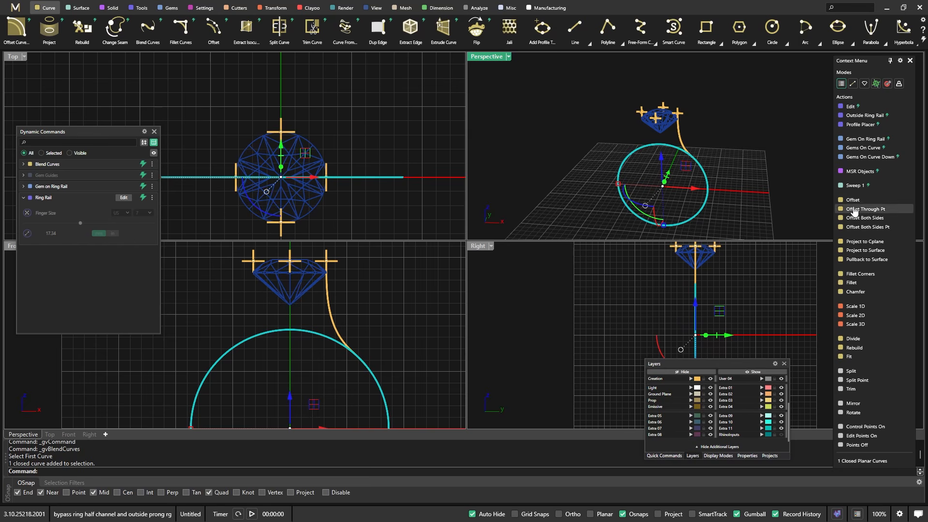
click(783, 150)
click(657, 146)
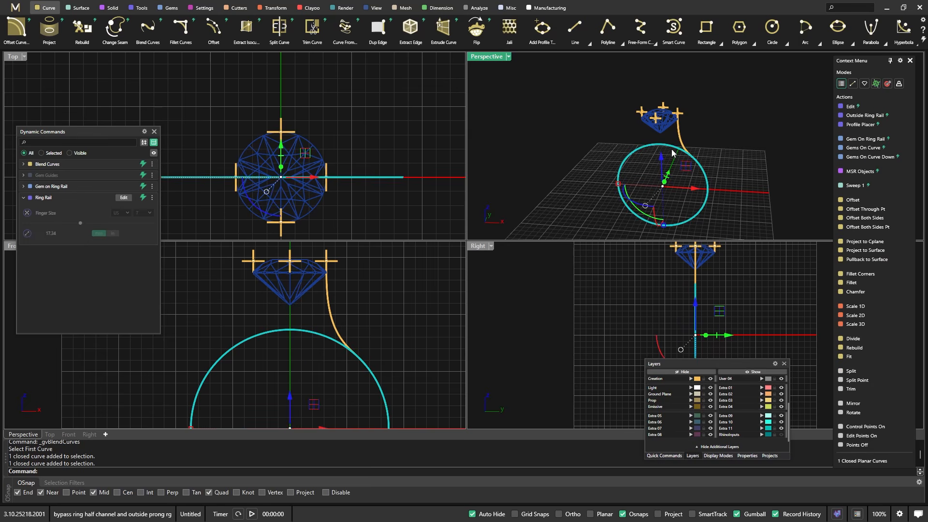
click(757, 144)
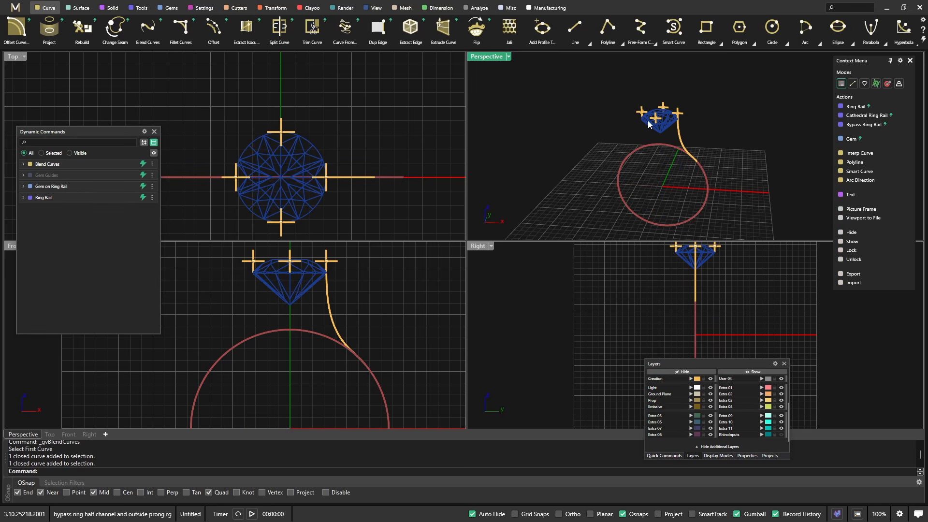
scroll(648, 120, up, 5)
click(635, 108)
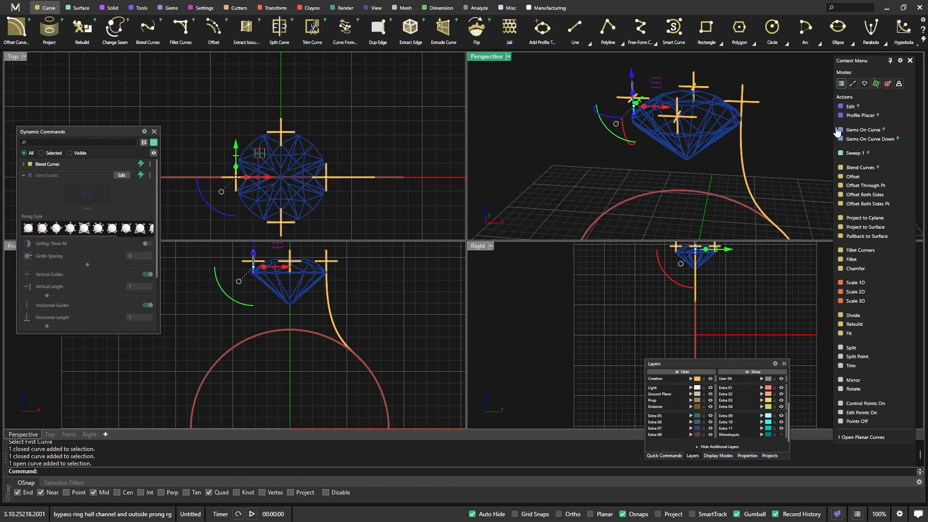
click(789, 149)
click(736, 204)
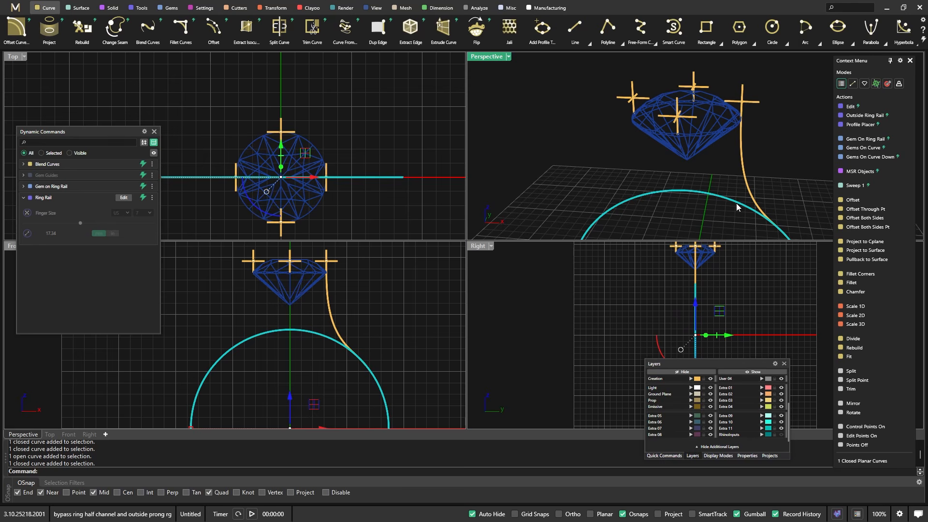
scroll(651, 138, down, 3)
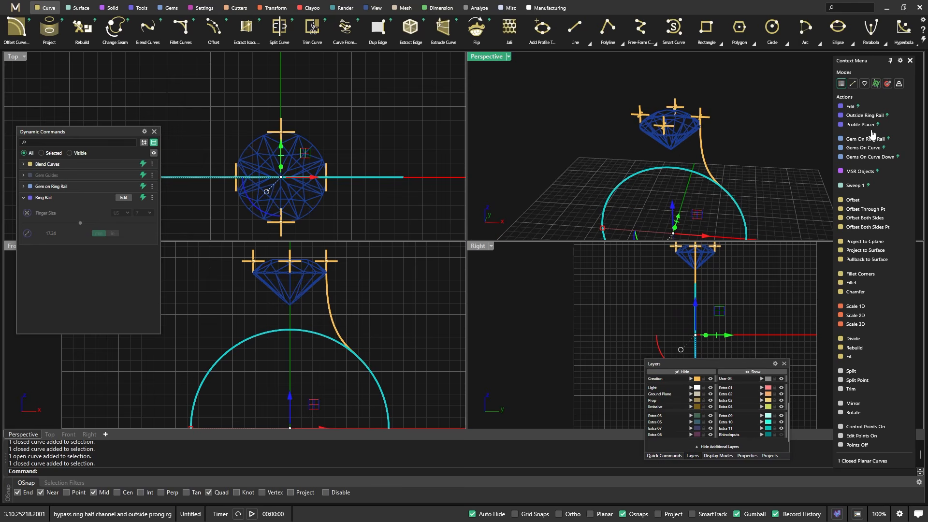
click(773, 122)
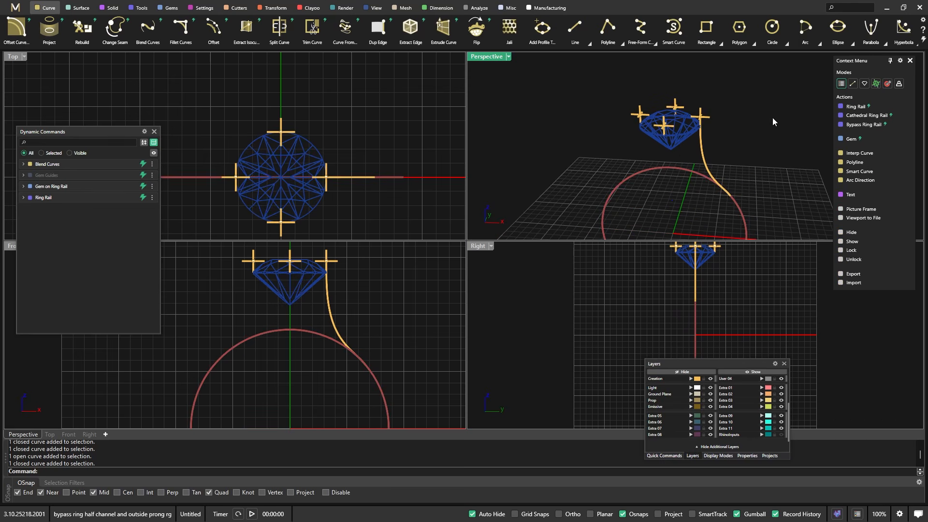
right_drag(706, 112, 752, 164)
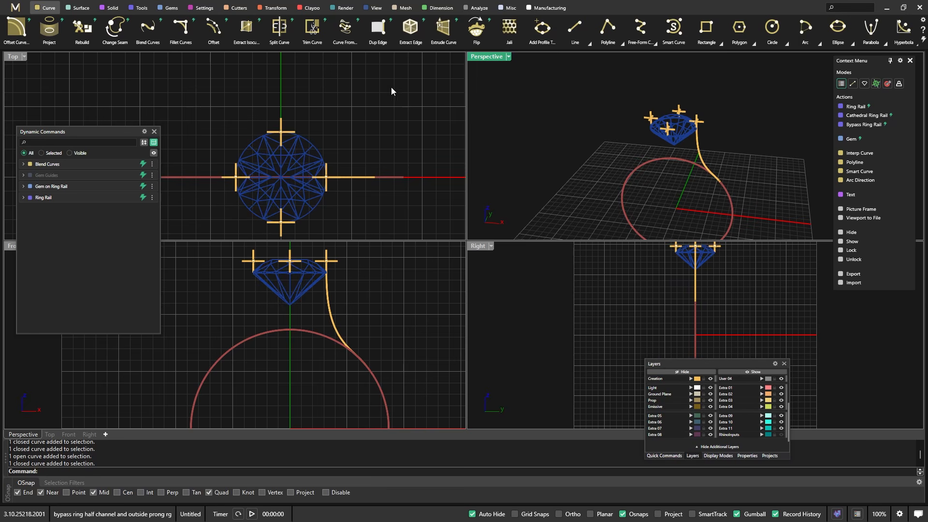
Log the Trim Curve command in the history and add a Curves-icon entry named Trim Curve above Interp Curve in the Context Menu
click(313, 30)
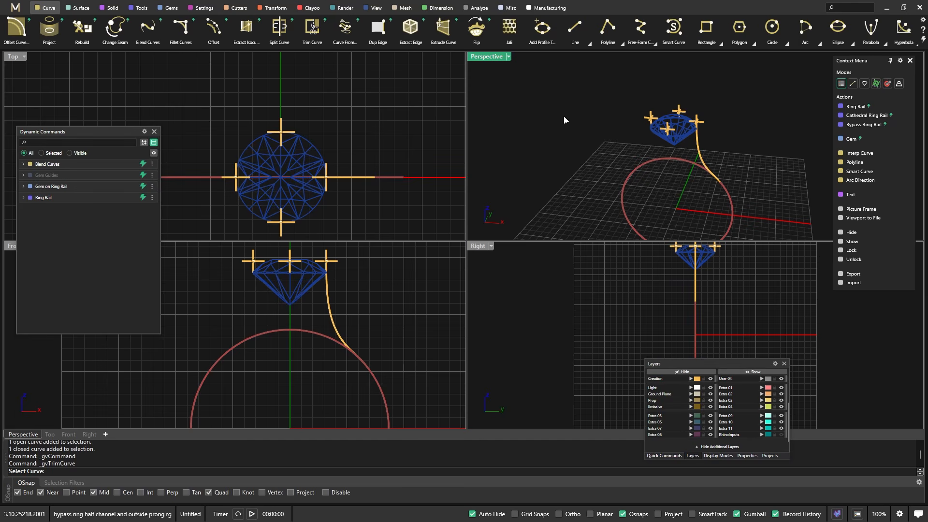
key(Escape)
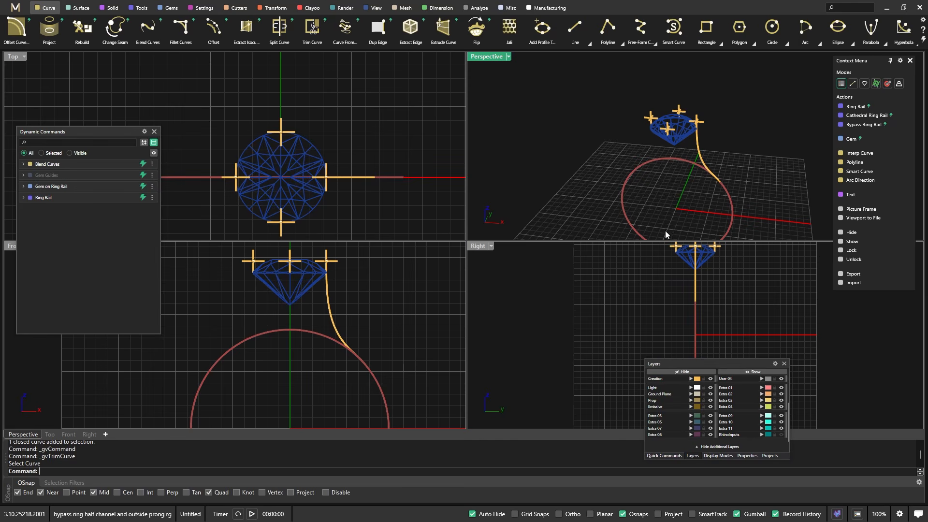
click(900, 62)
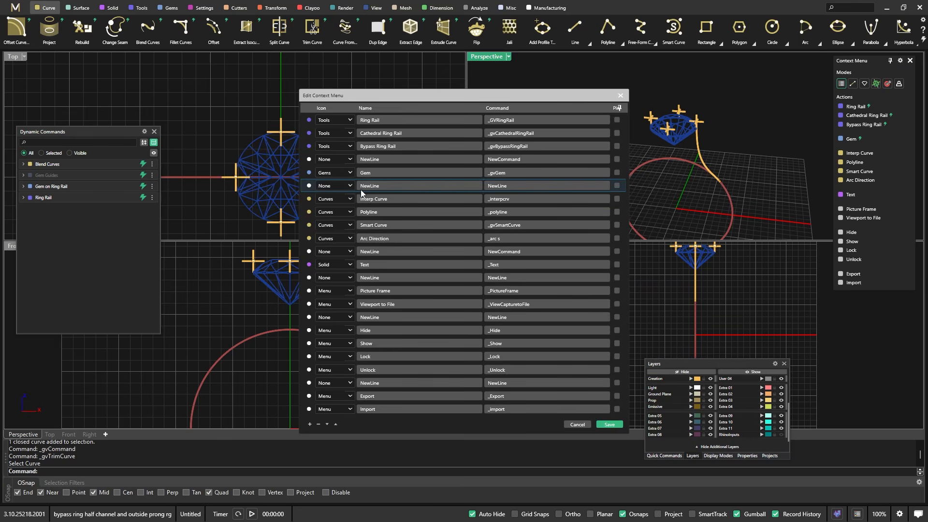
click(308, 187)
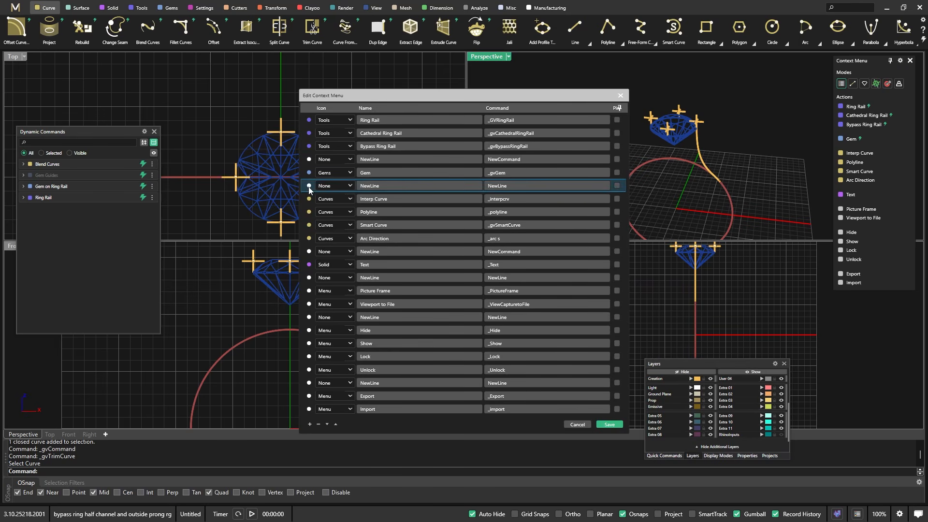
click(310, 424)
click(348, 199)
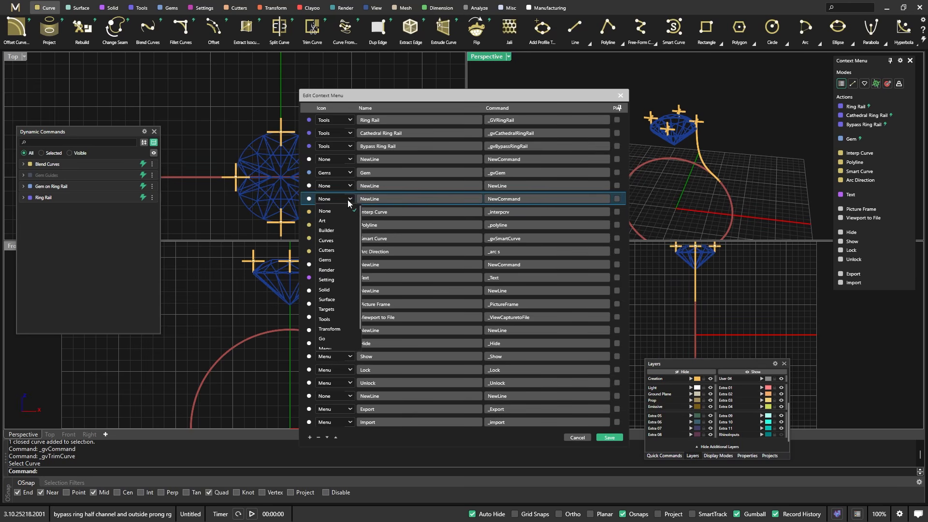
click(333, 241)
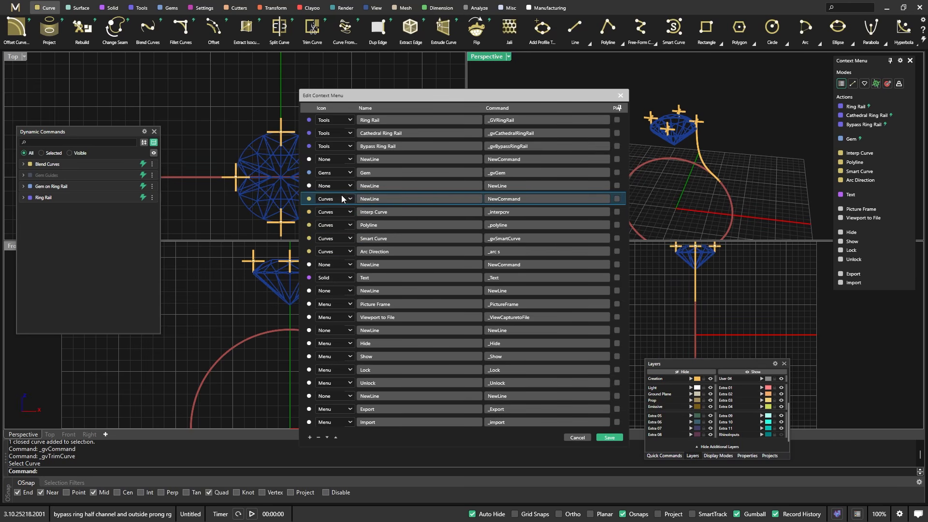
click(392, 199)
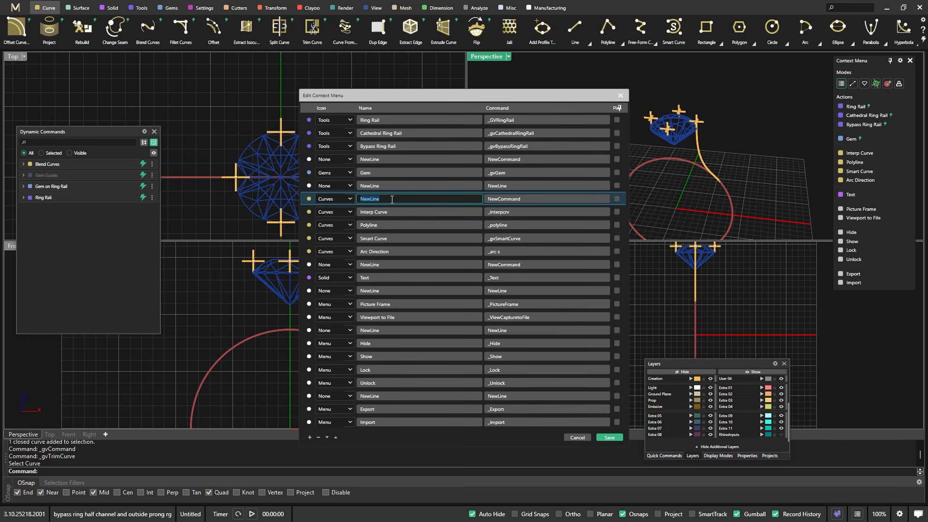
text(T)
key(BackSpace)
click(620, 95)
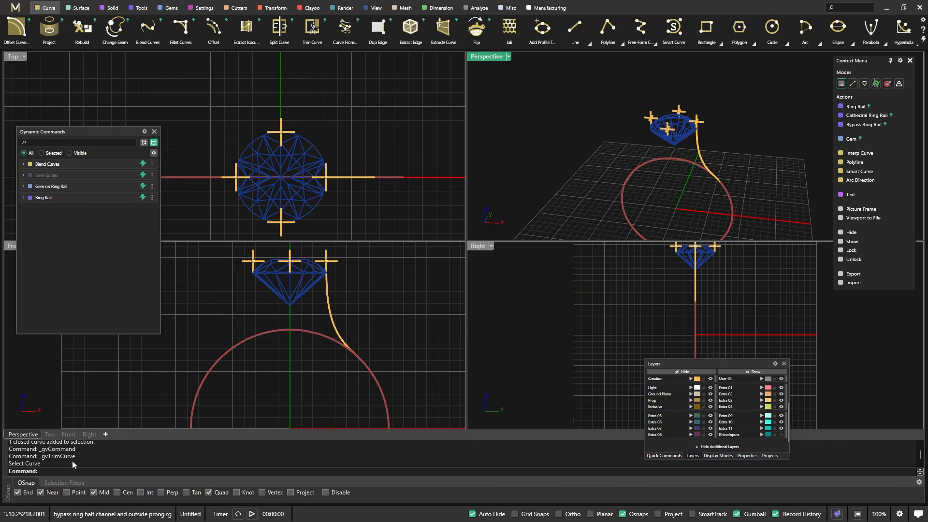
Copy _gvTrimCurve from the command history into the Trim Curve entry's command value and save the Context Menu
scroll(72, 463, up, 2)
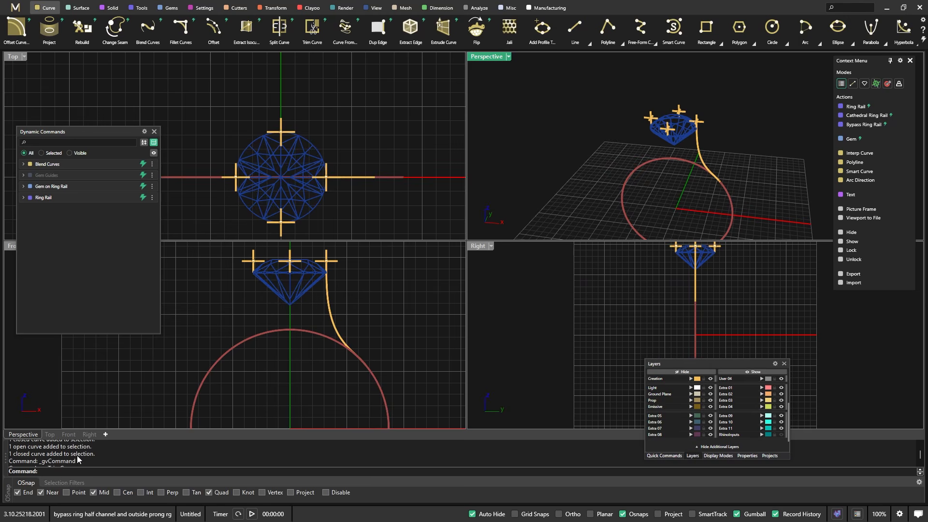
scroll(77, 455, down, 2)
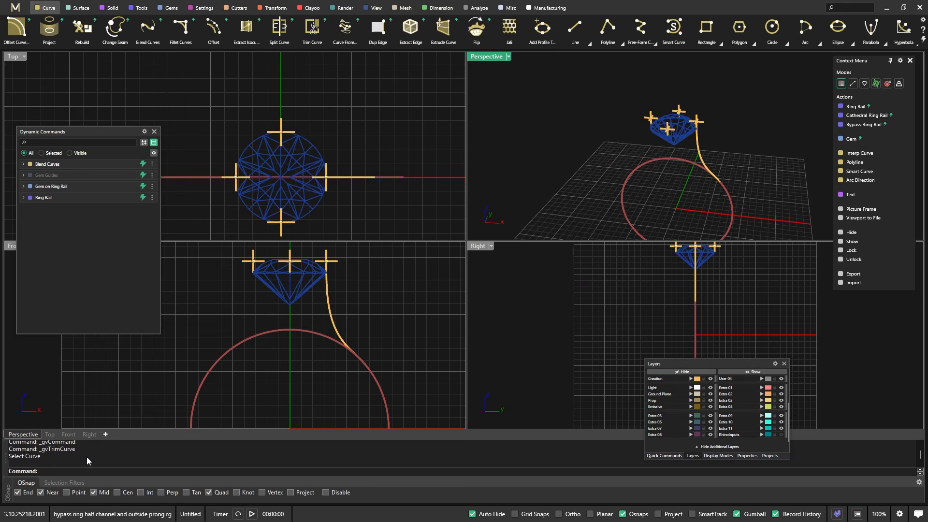
right_click(40, 449)
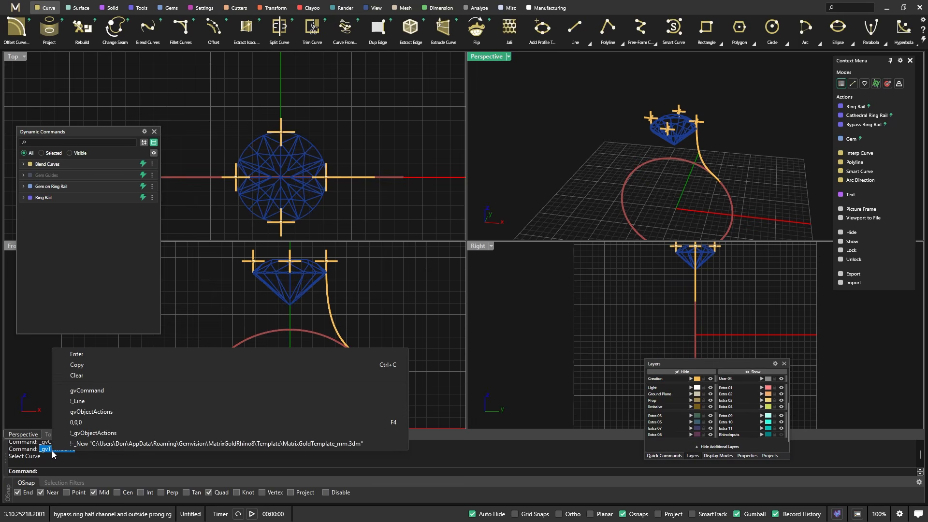
click(82, 367)
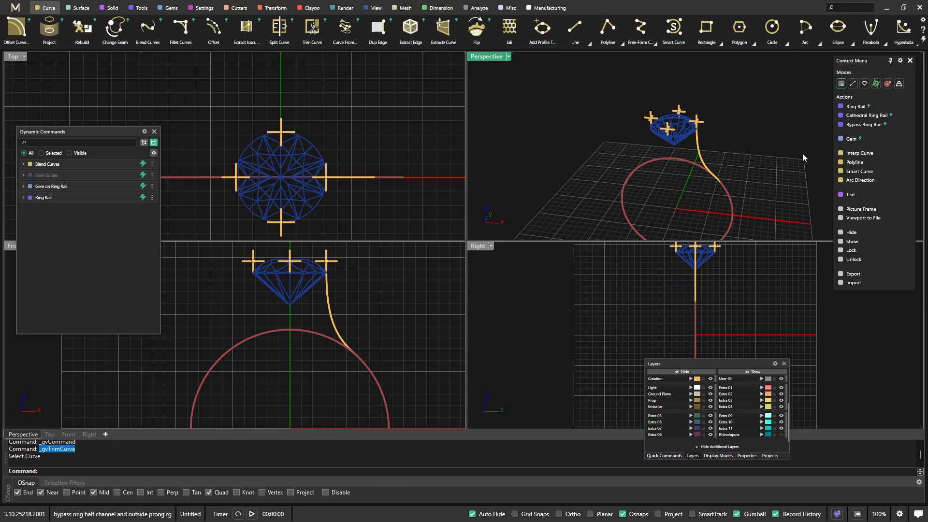
click(900, 61)
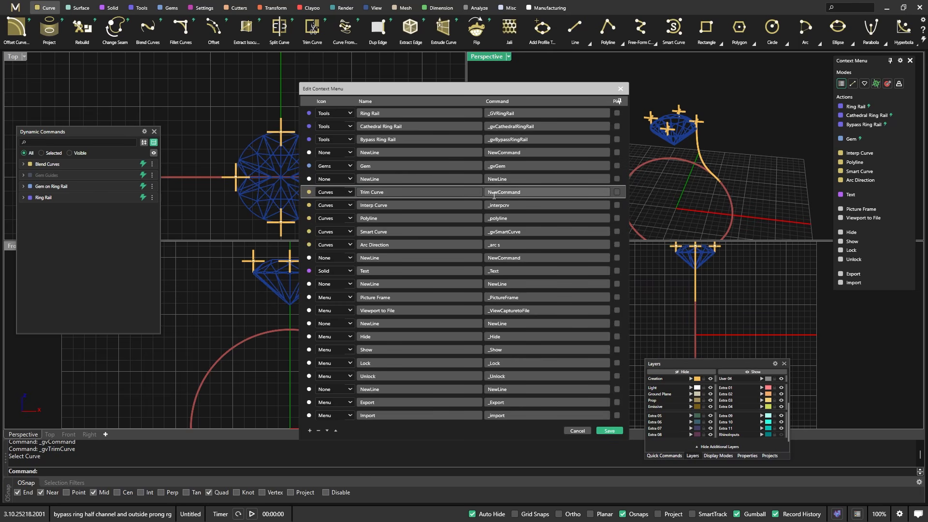
double_click(515, 193)
right_click(515, 192)
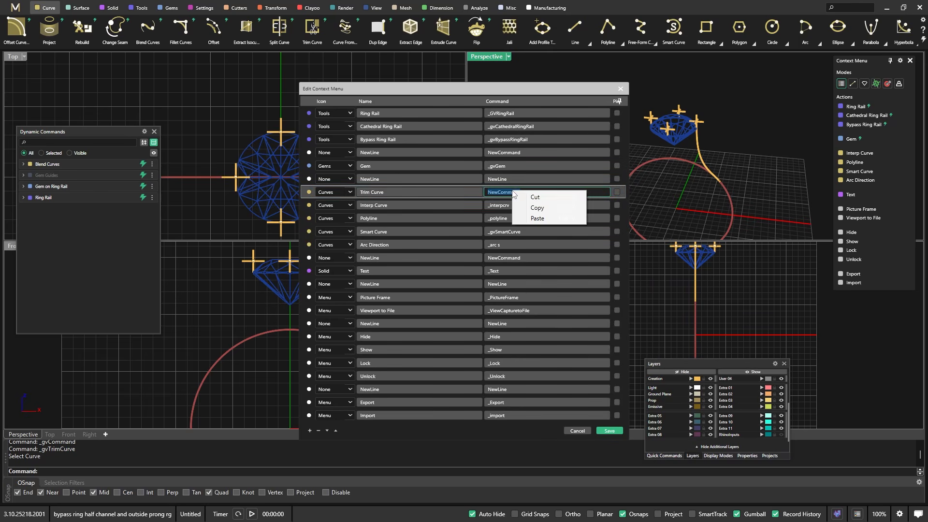
click(535, 215)
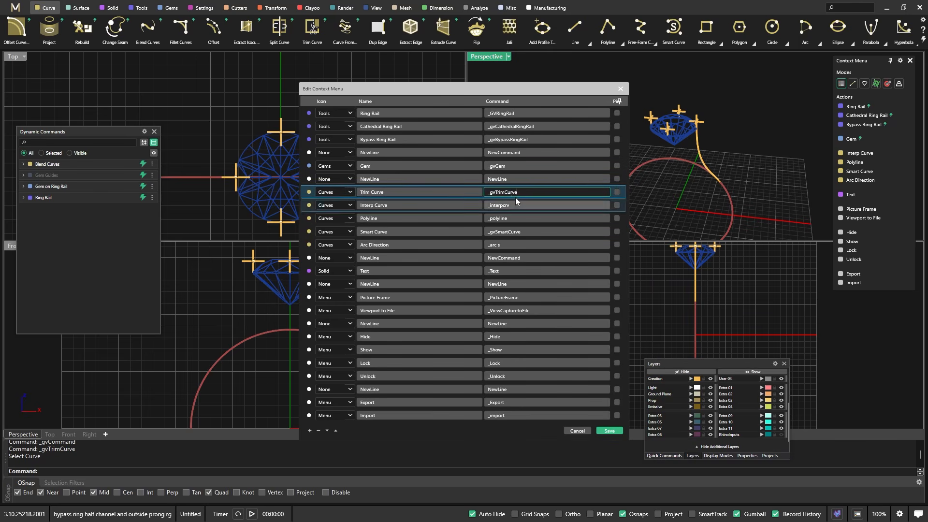
click(602, 429)
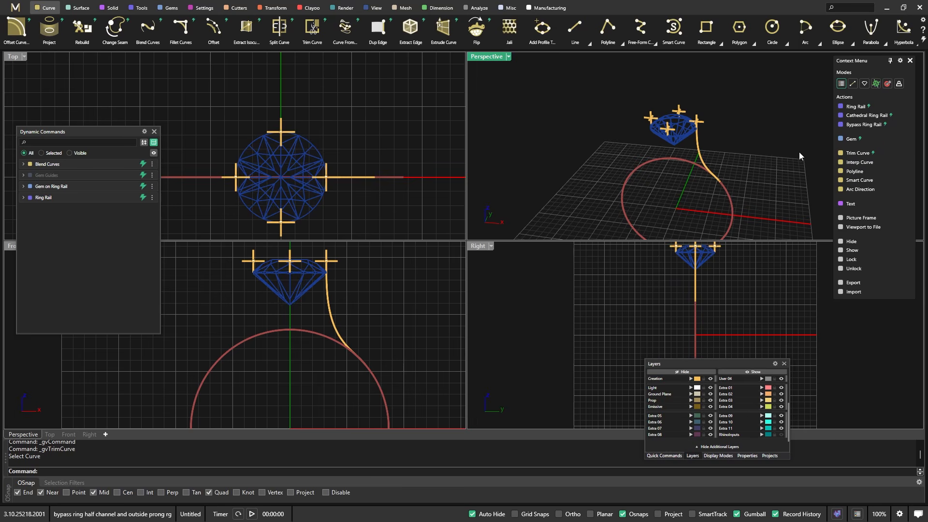
scroll(683, 151, down, 3)
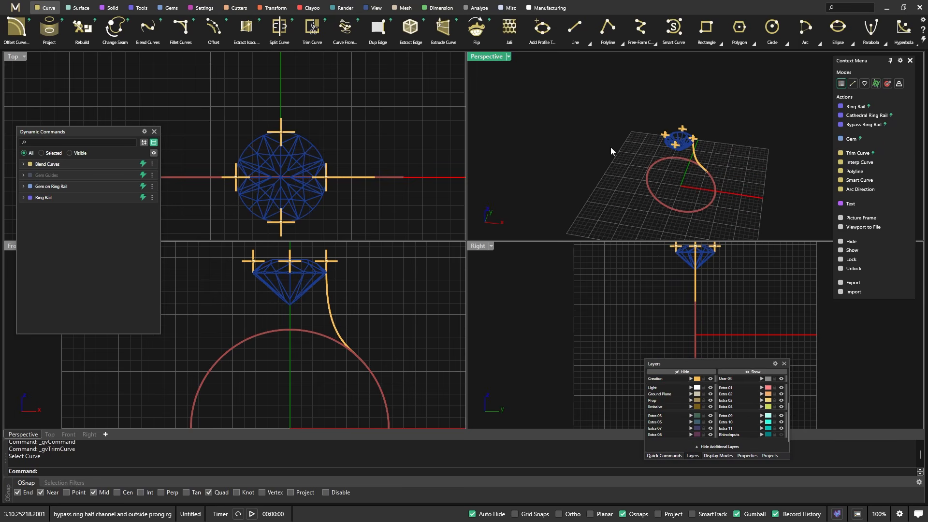
scroll(703, 167, up, 3)
click(666, 155)
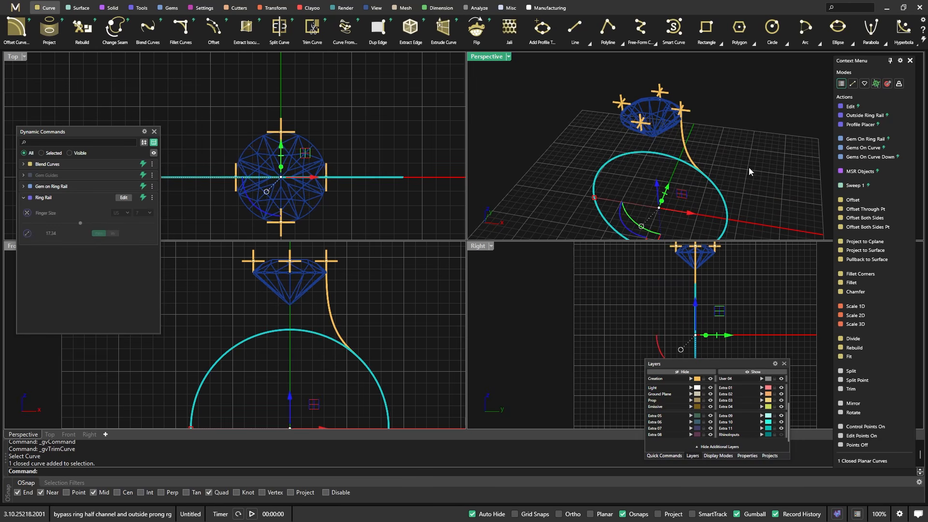
click(773, 130)
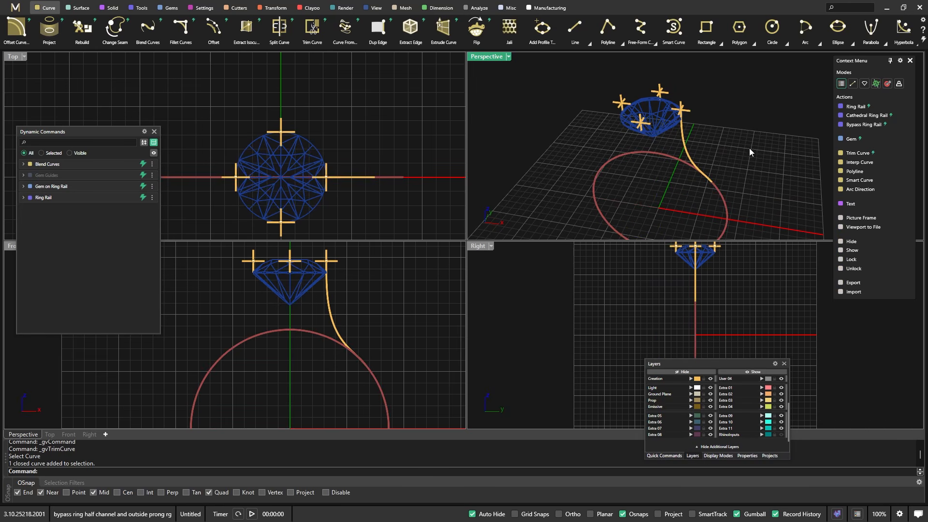
scroll(730, 123, down, 2)
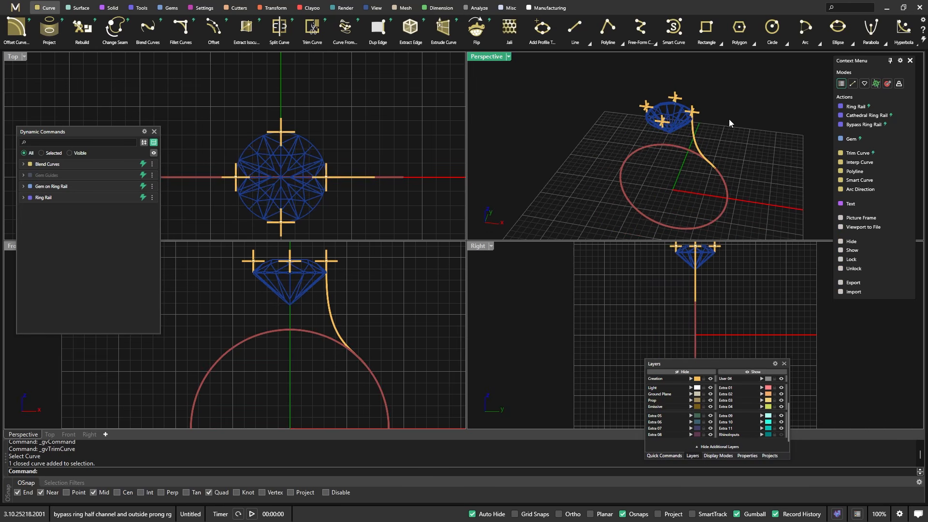
Trim the ring rail with a Trim Start of about 0.16 near the blend curve's end and Mirror Start on
click(856, 153)
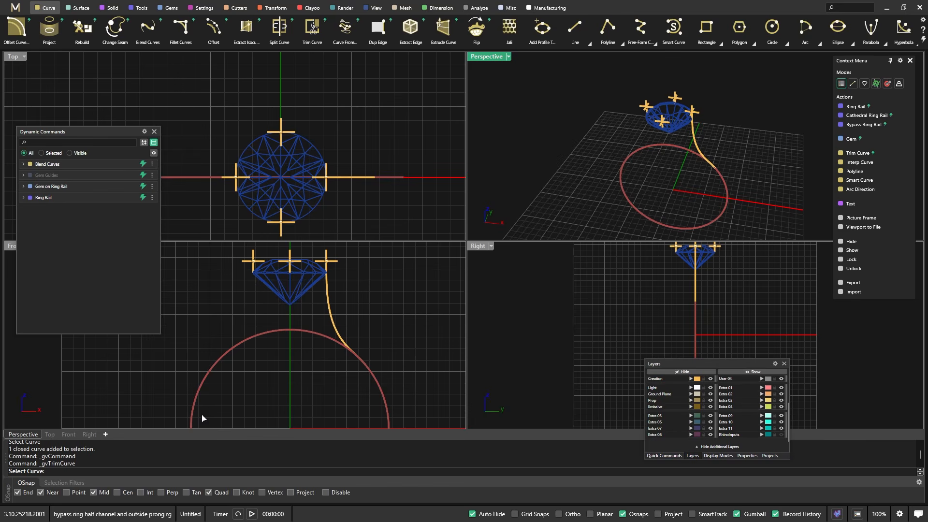
click(647, 148)
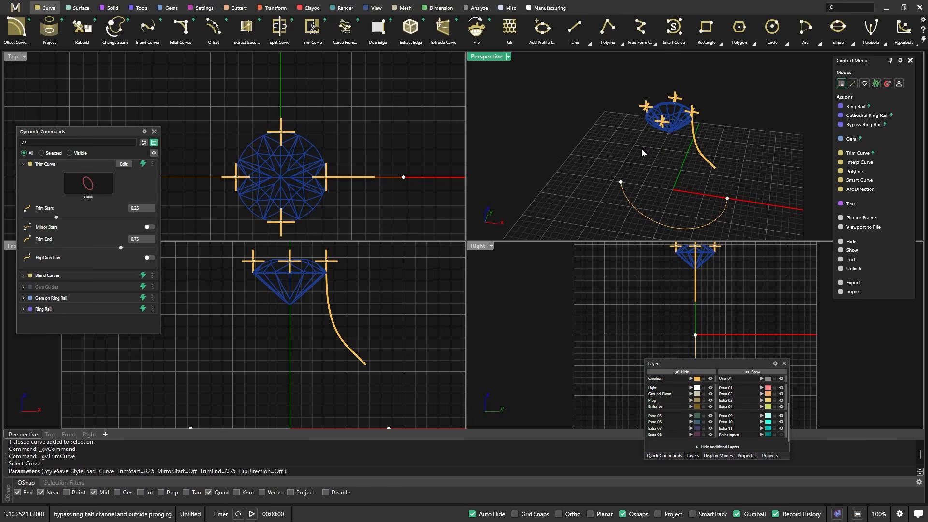
scroll(344, 280, down, 2)
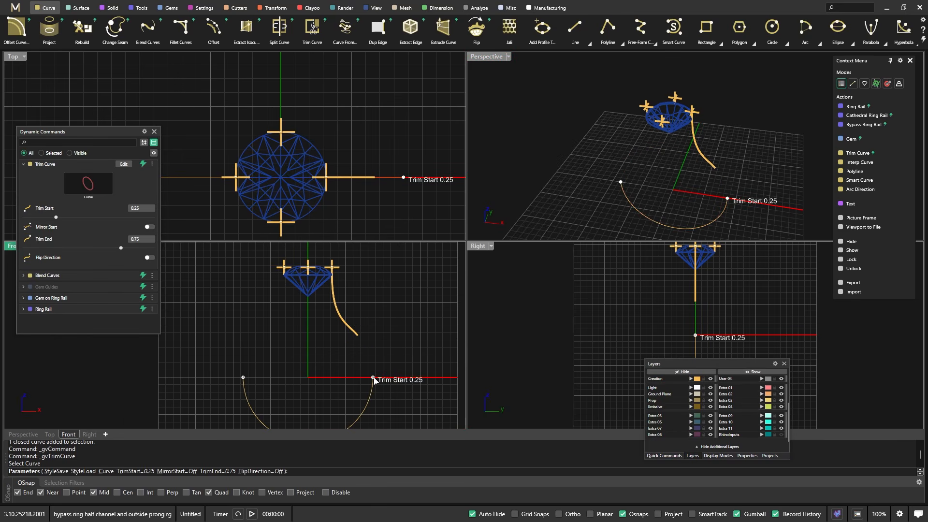
drag(373, 380, 338, 336)
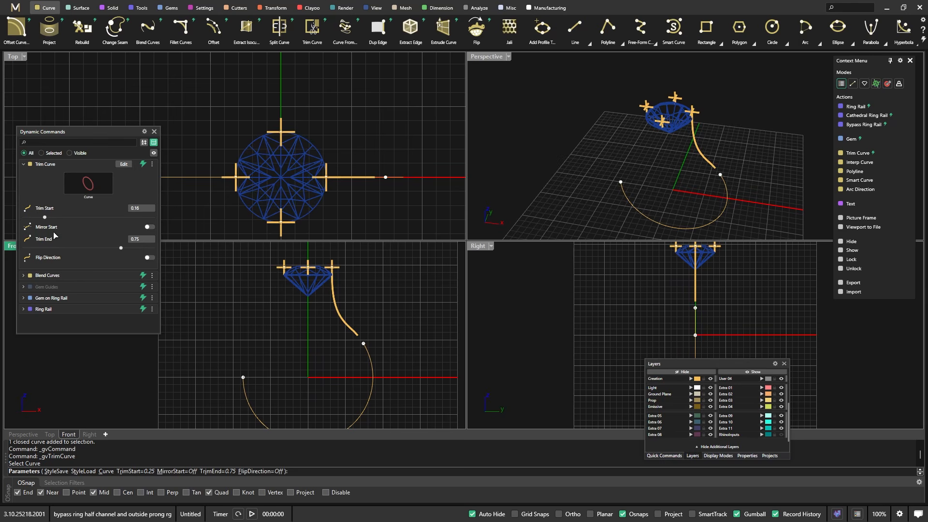
click(151, 227)
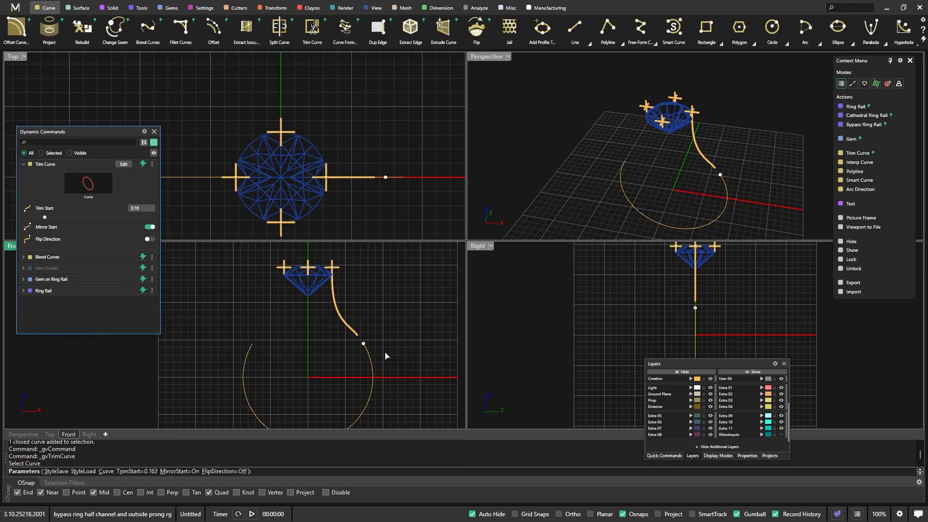
Trim the ring rail's start to about 0.143 with the mirrored start on, so it meets the blend curve's lower end, and accept
drag(370, 345, 360, 328)
scroll(360, 345, up, 4)
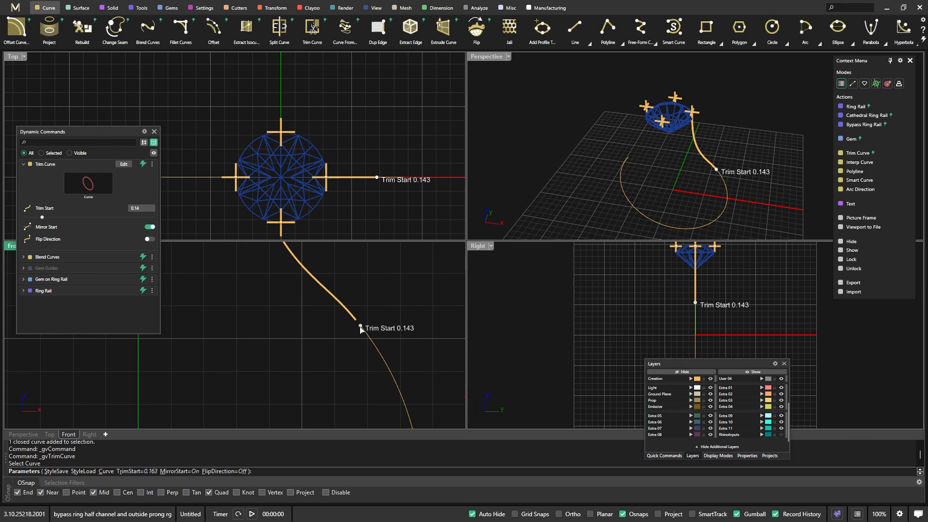
scroll(367, 319, down, 4)
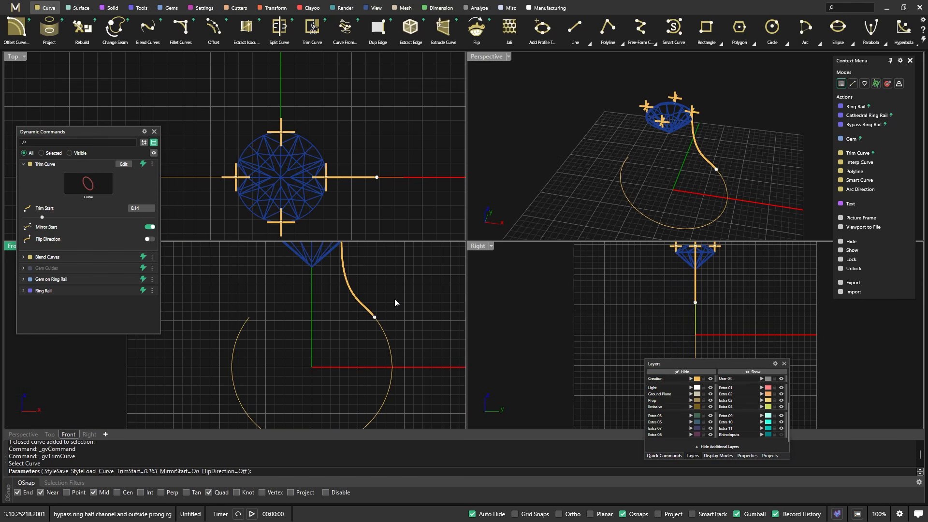
key(Return)
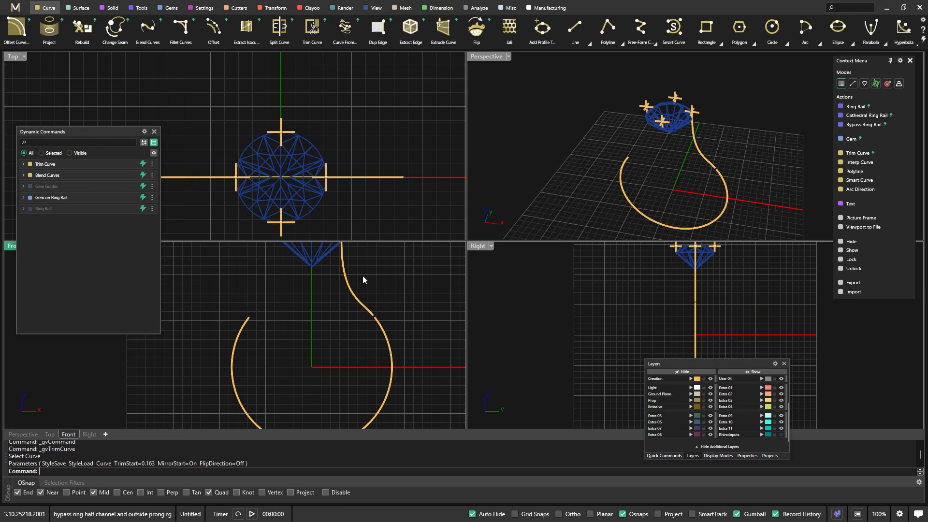
click(352, 285)
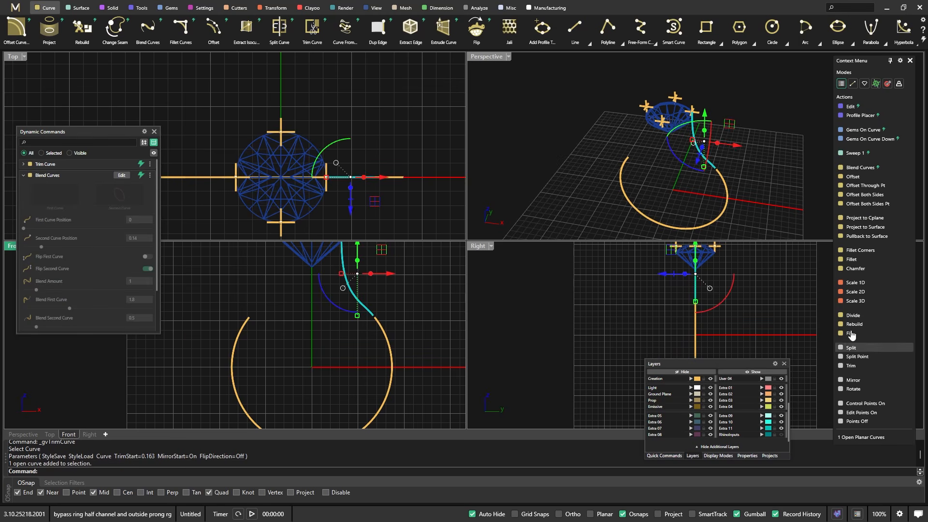
click(521, 118)
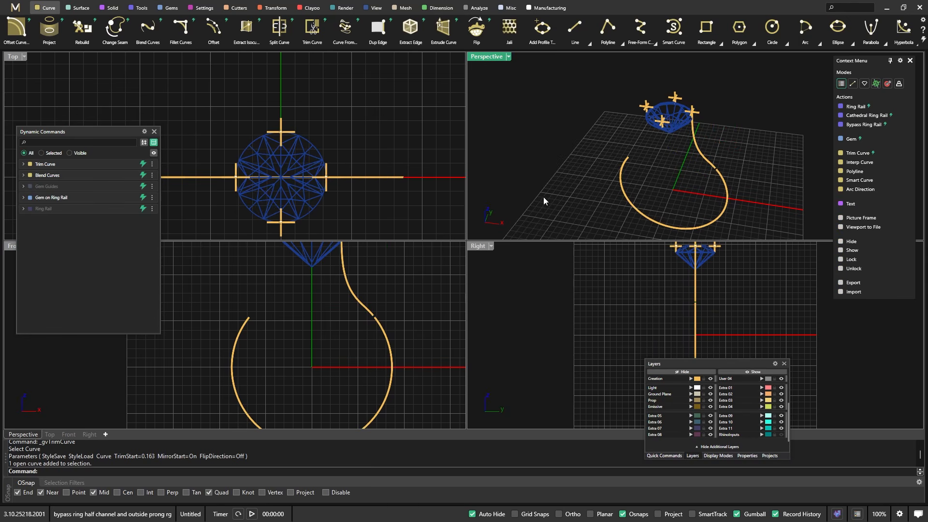
click(696, 144)
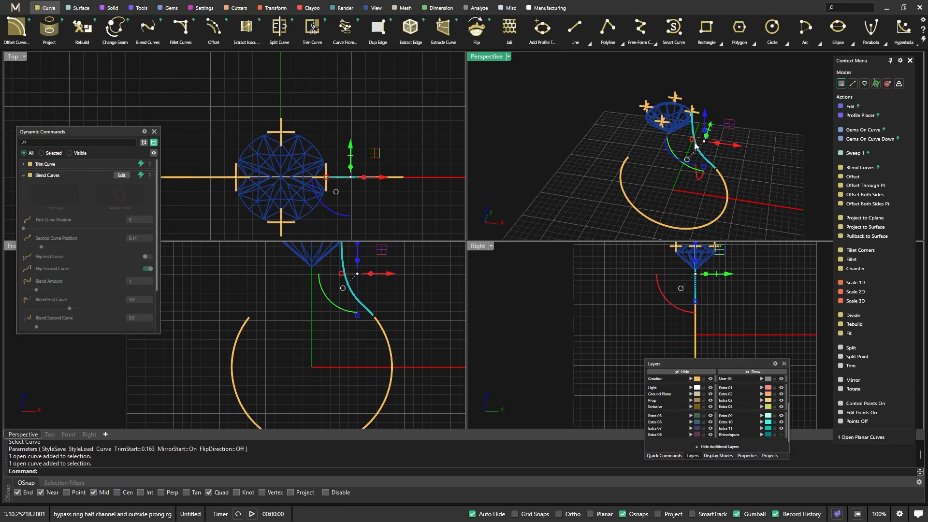
click(778, 128)
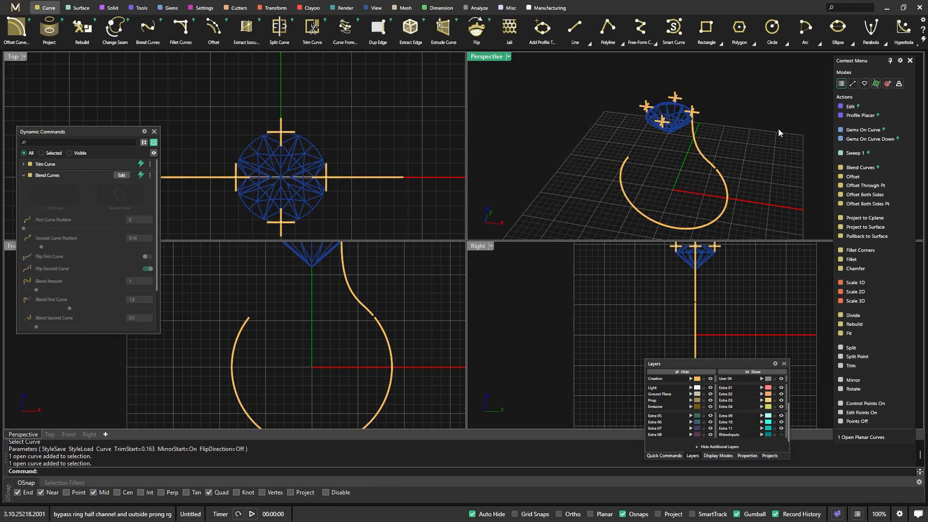
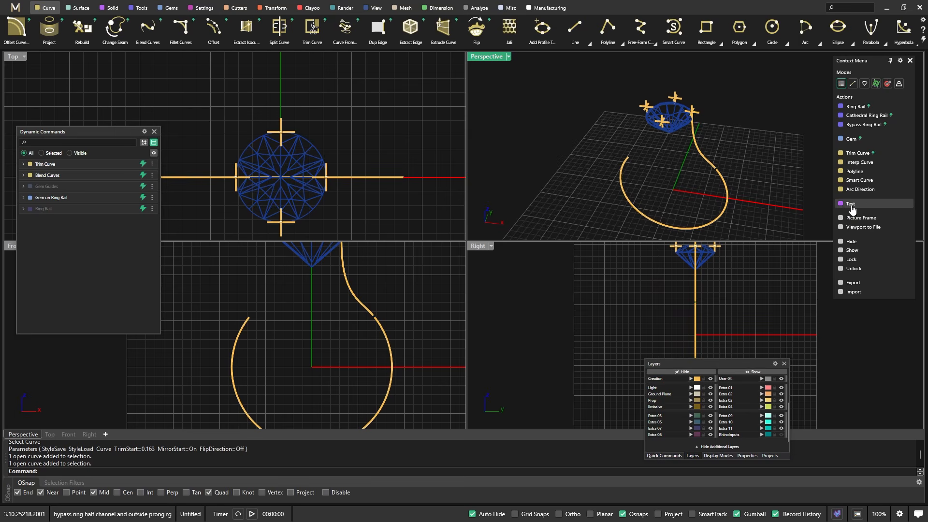
click(901, 61)
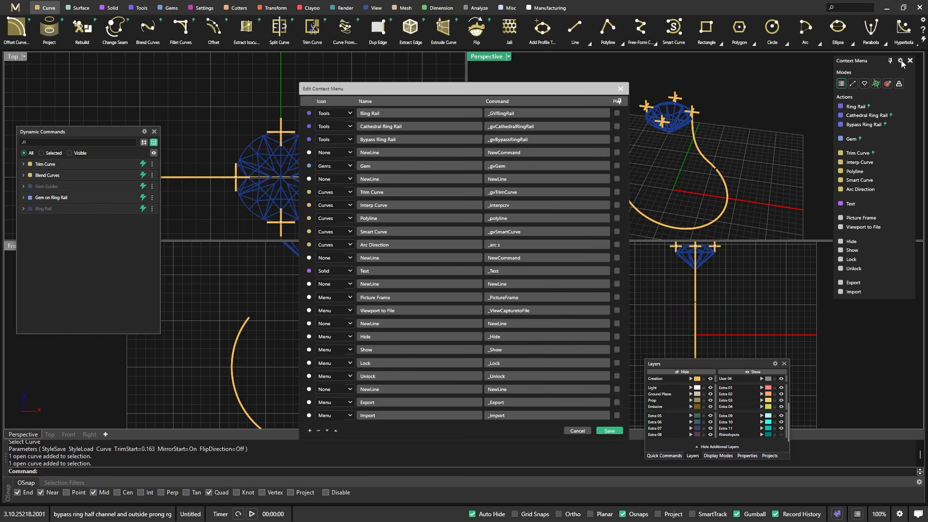
click(621, 88)
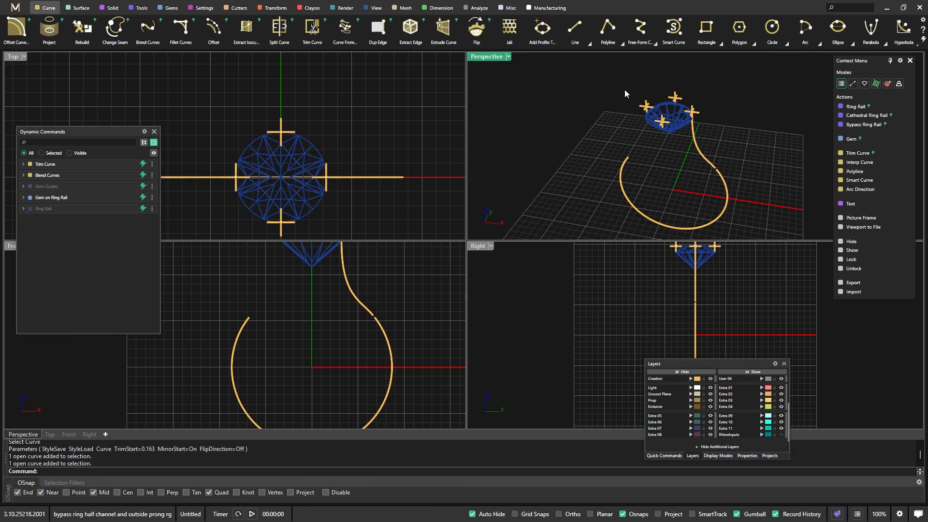
Start the dynamic Mirror command to read its command name, and leave it without selecting objects
click(273, 8)
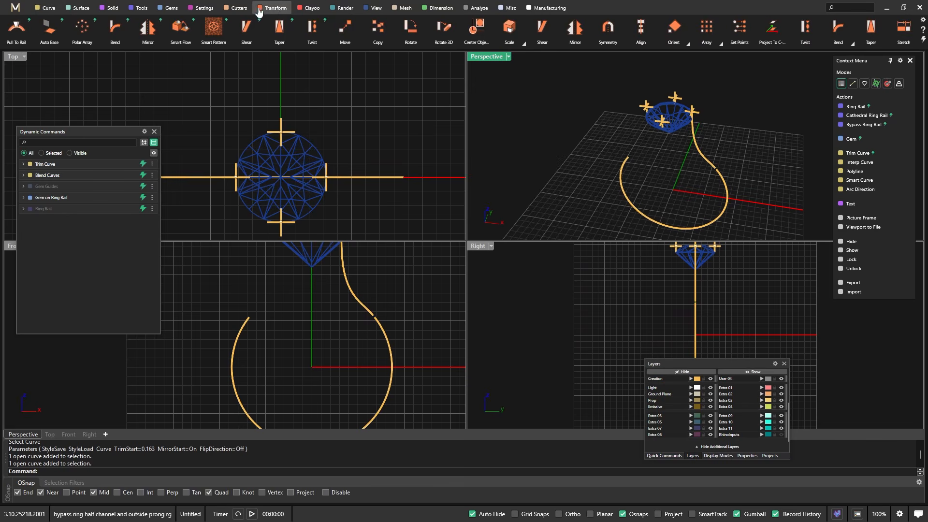
click(148, 35)
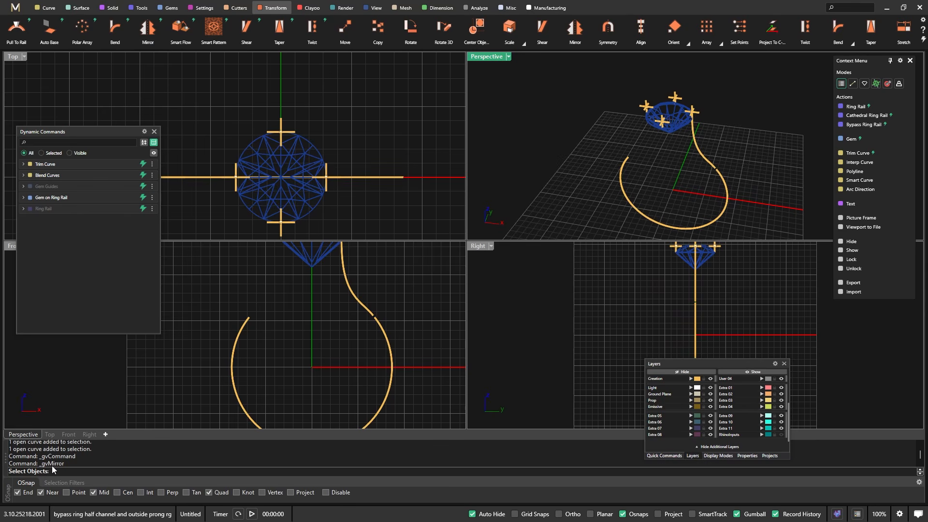
right_click(150, 378)
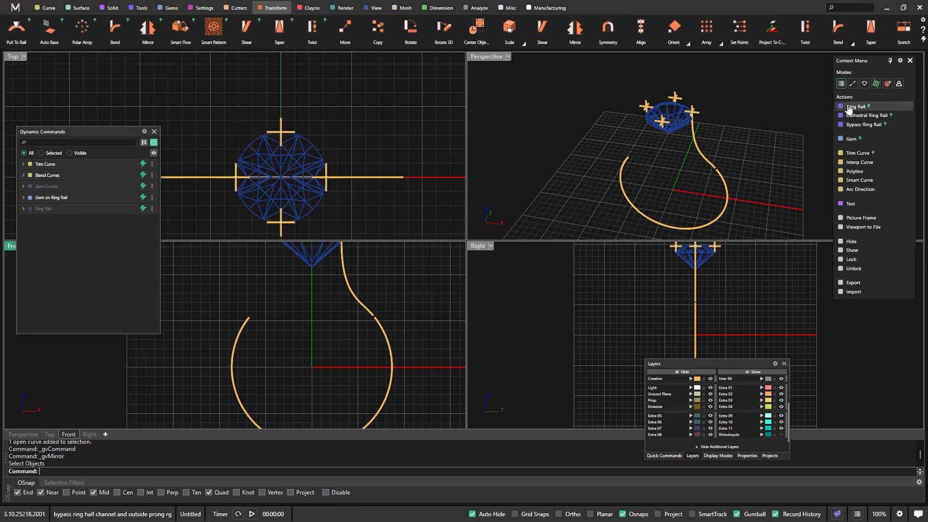
Add a row after Gem in the context menu's command list and give the row above Trim Curve the Transform icon
click(898, 62)
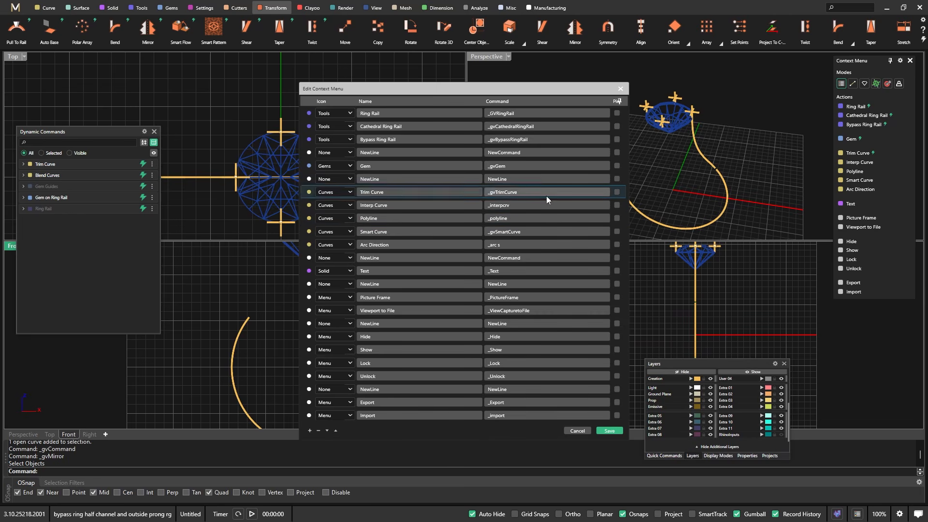
click(310, 170)
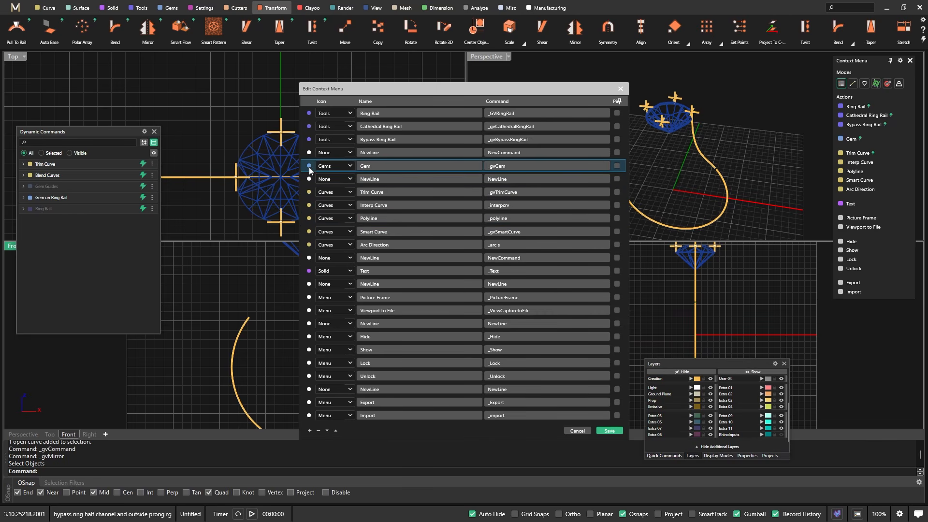
click(310, 430)
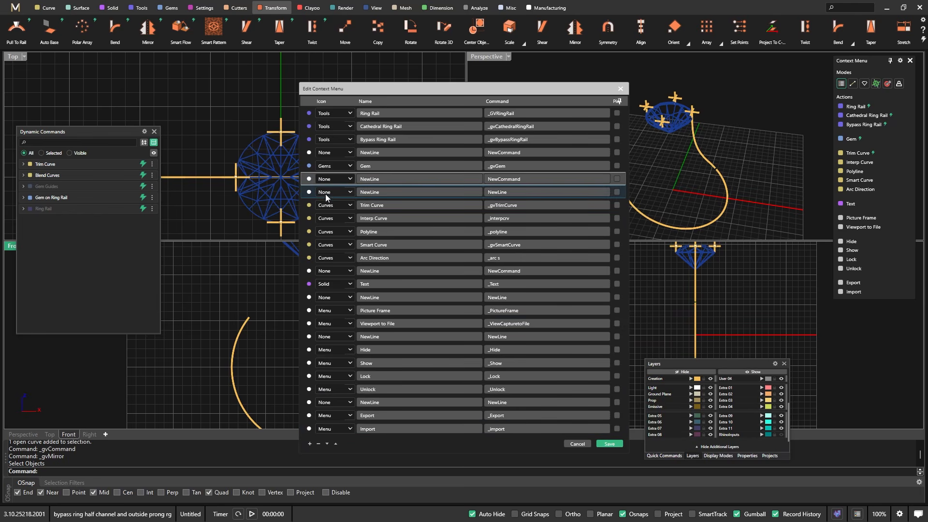
click(309, 193)
click(350, 191)
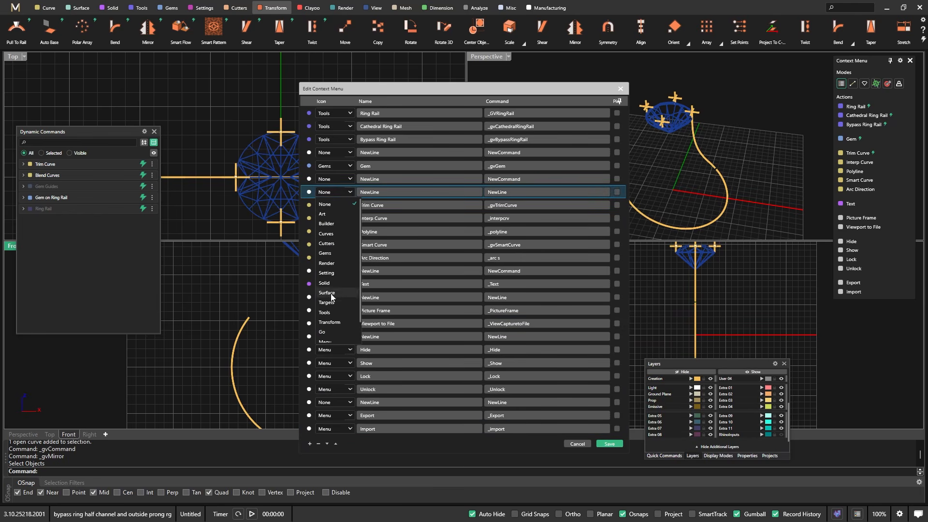
click(329, 322)
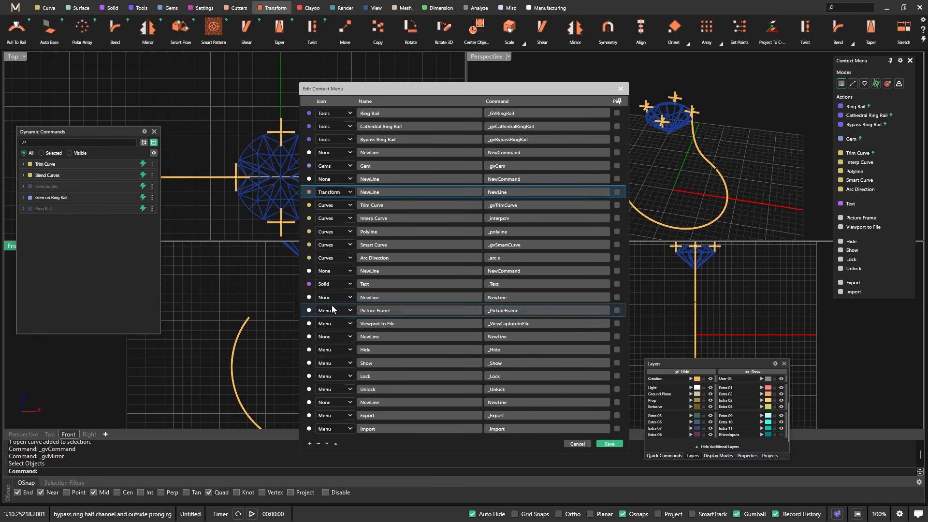
Name the Transform row Mirror, assign it the command _gvMirror, and save the context menu
double_click(382, 193)
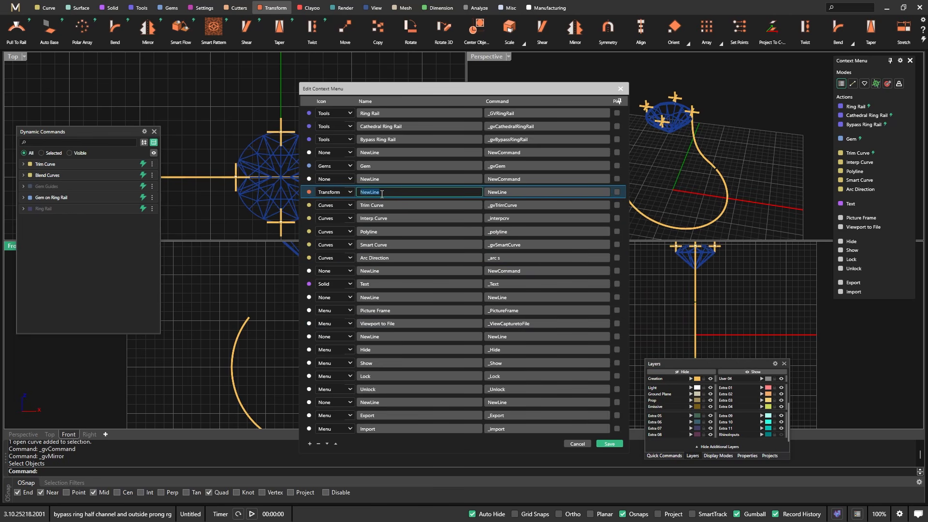
text(Mirror)
click(508, 192)
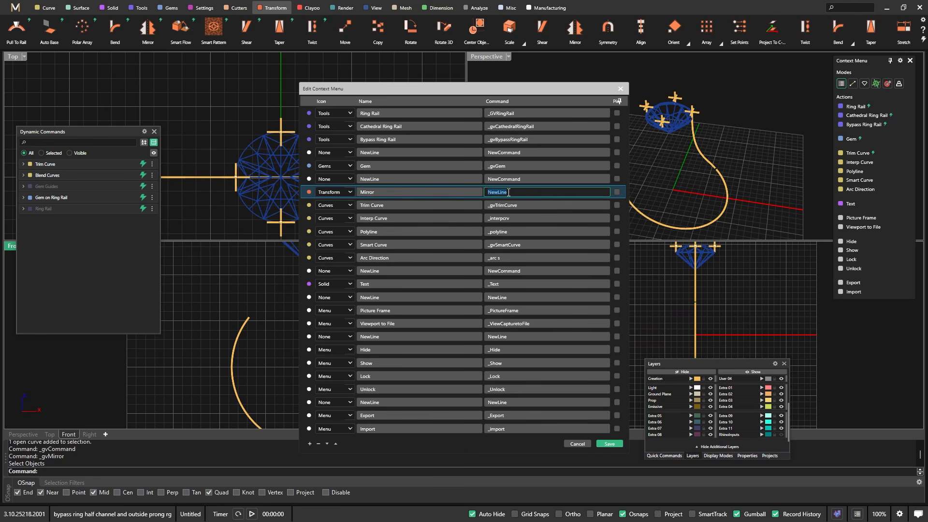
right_click(507, 192)
click(532, 220)
drag(521, 192, 487, 194)
text(_gvMirror)
click(608, 444)
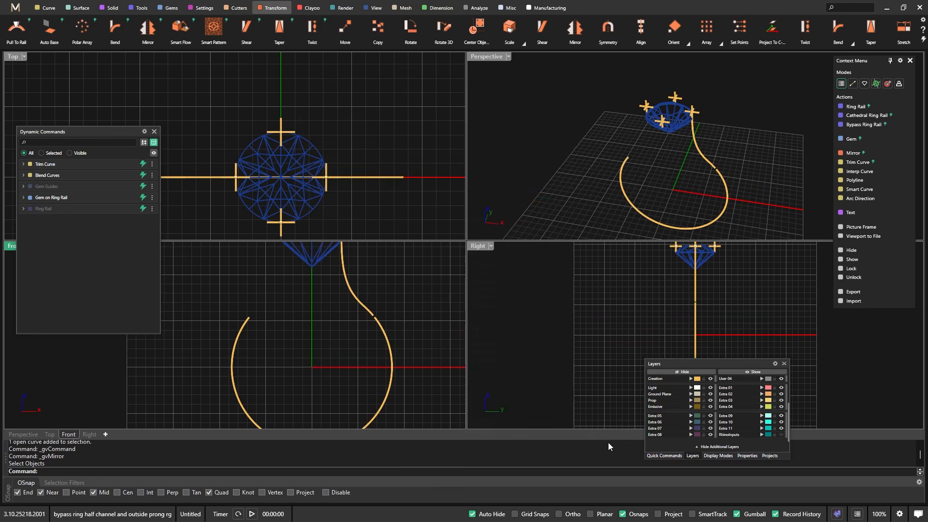
Mirror the blend curve to the opposite side of the ring with Y Mirror on, and accept the result
click(714, 146)
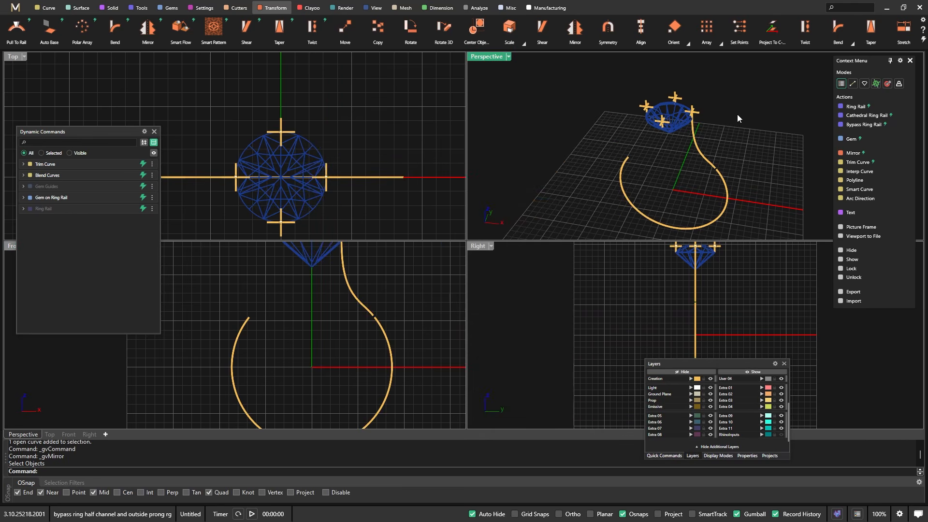
click(836, 154)
click(710, 160)
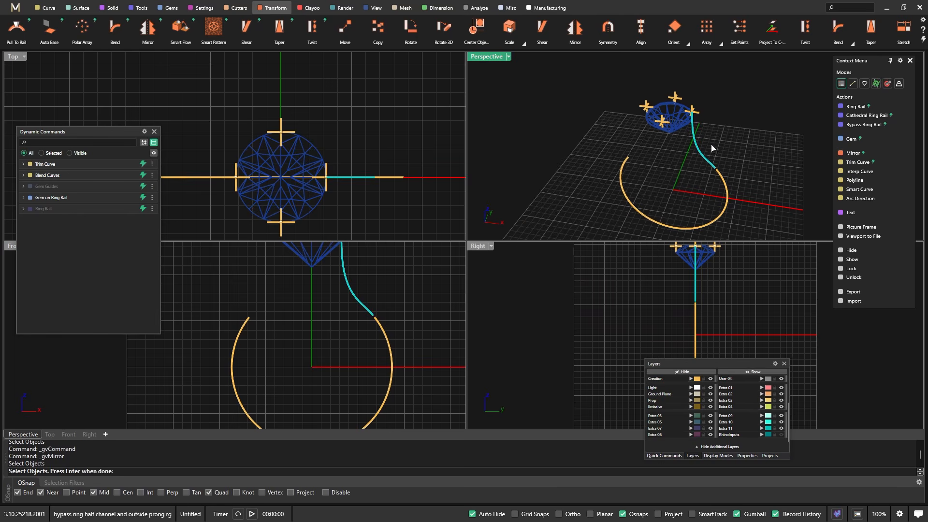
key(Return)
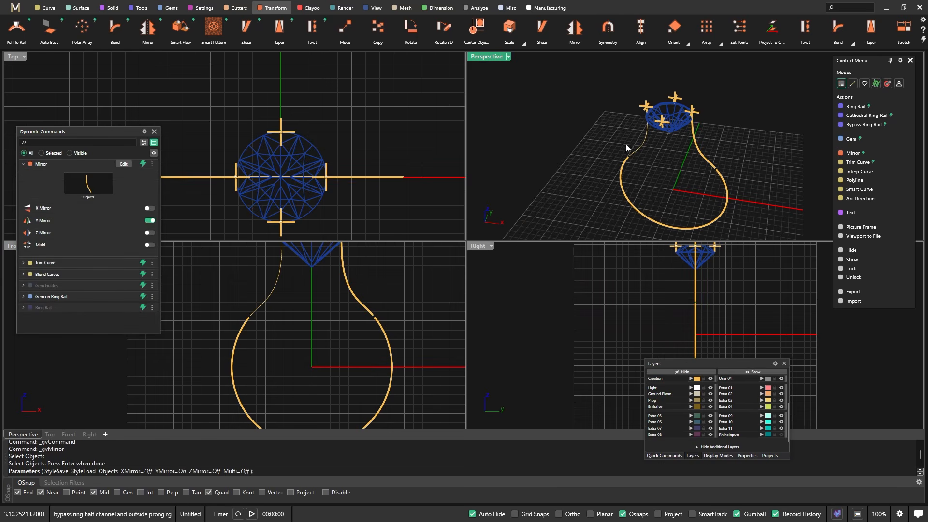
double_click(478, 58)
scroll(560, 169, down, 5)
right_drag(560, 170, 588, 169)
key(Return)
scroll(528, 230, up, 3)
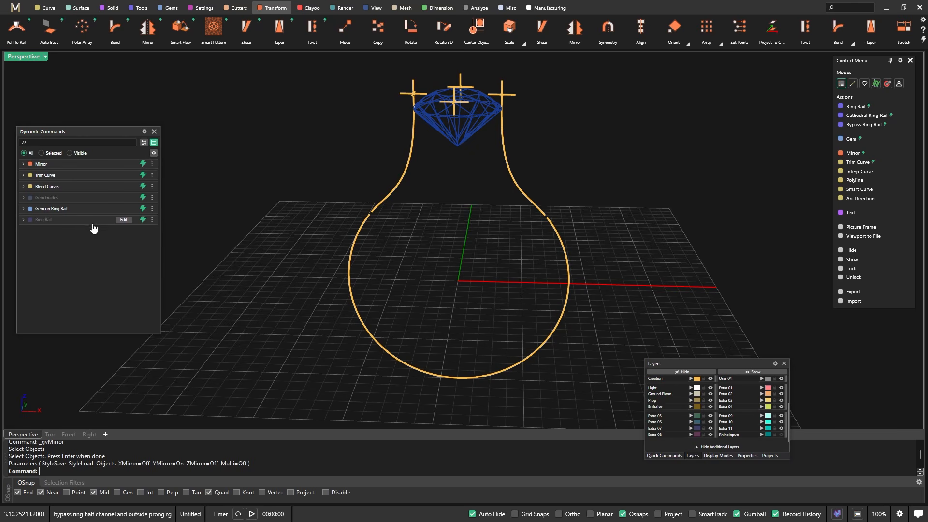
Edit the Ring Rail and set its finger size to US 10 to test how the dependent curves update
click(152, 220)
click(152, 222)
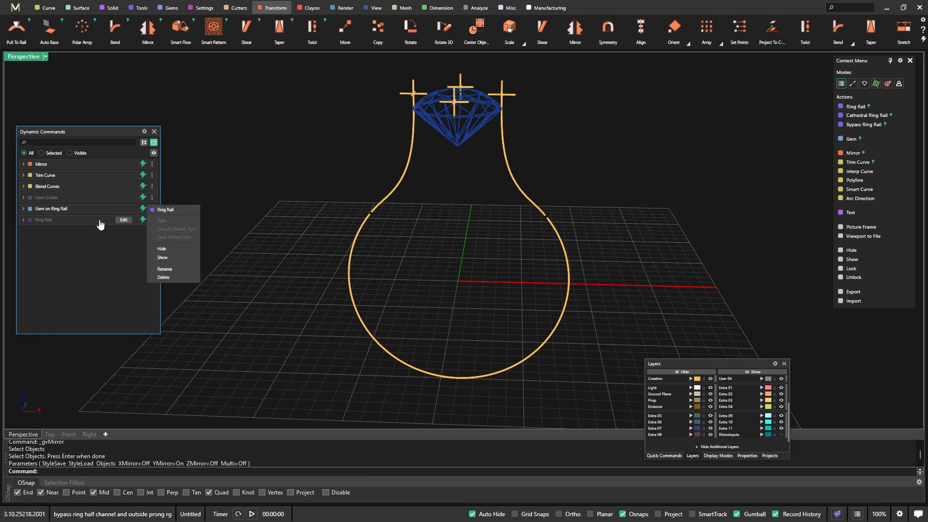
click(122, 220)
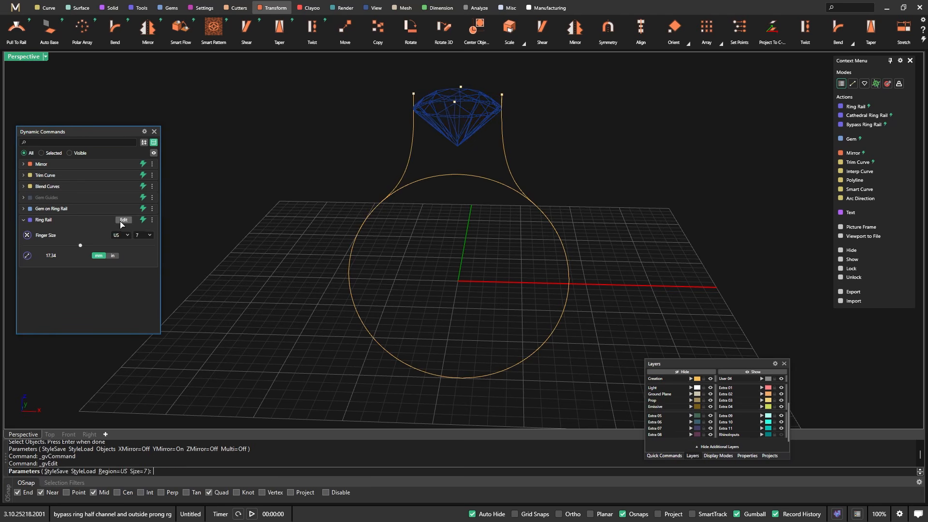
click(150, 235)
click(142, 354)
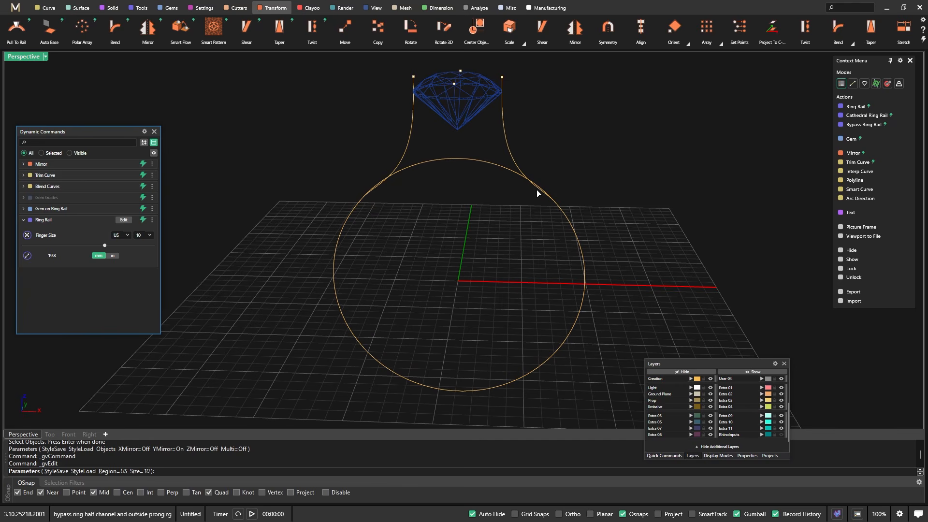
Set the Ring Rail's finger size to US 4 to test the smaller size
click(150, 235)
scroll(144, 266, up, 3)
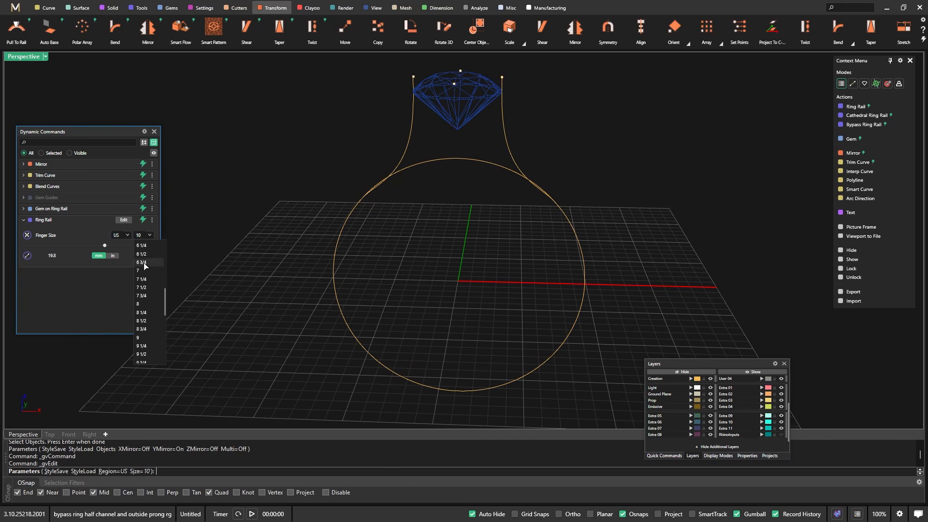
scroll(145, 268, up, 3)
click(145, 274)
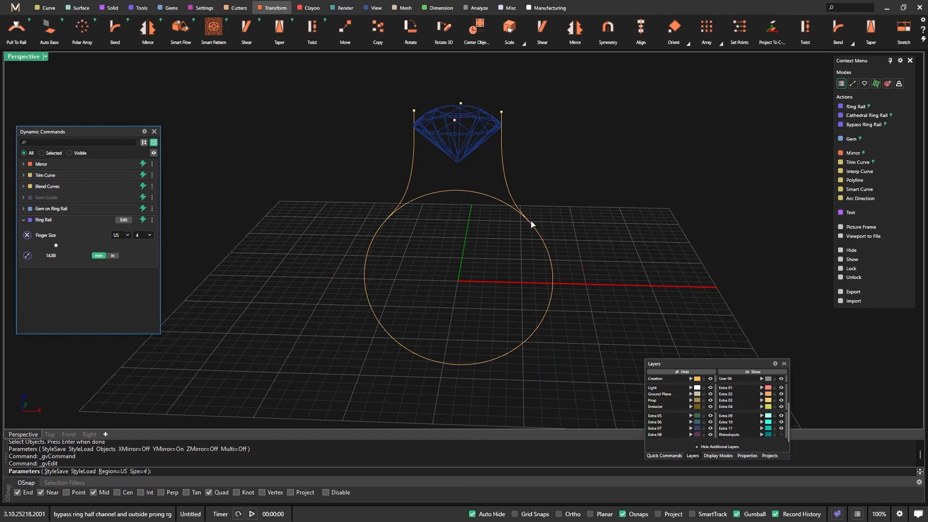
Set the Ring Rail's finger size to US 7 and accept the edit
click(150, 236)
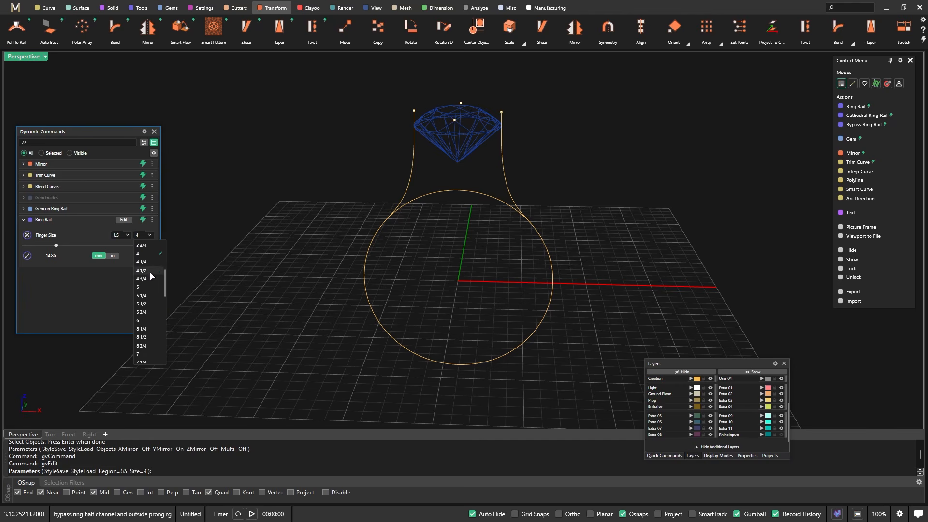
scroll(149, 290, down, 1)
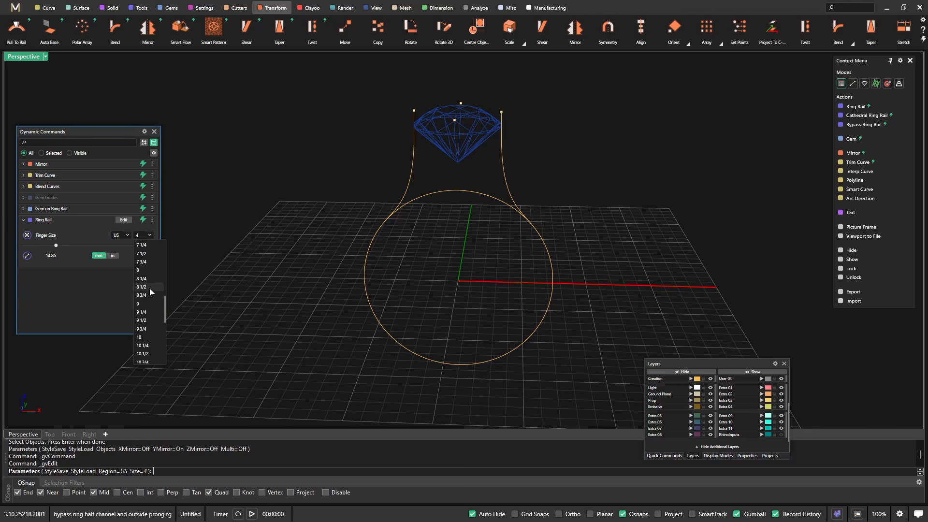
click(140, 254)
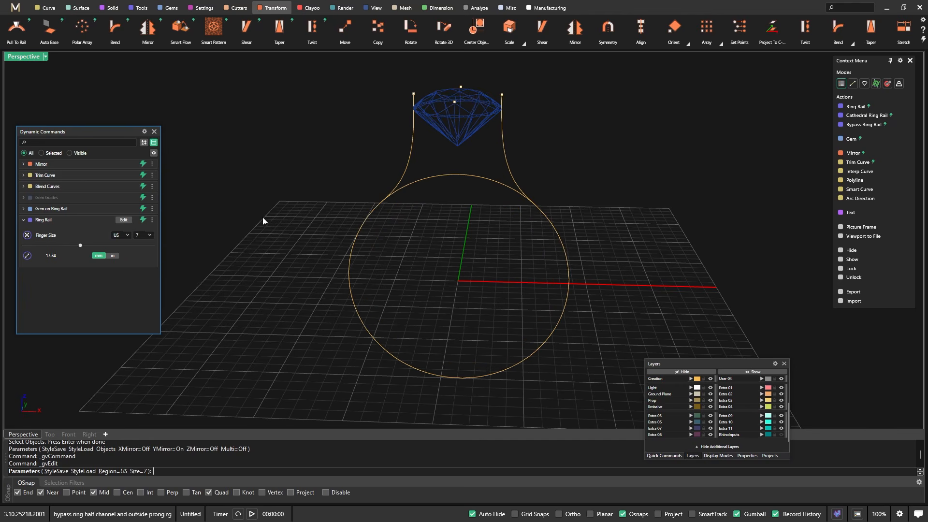
key(Return)
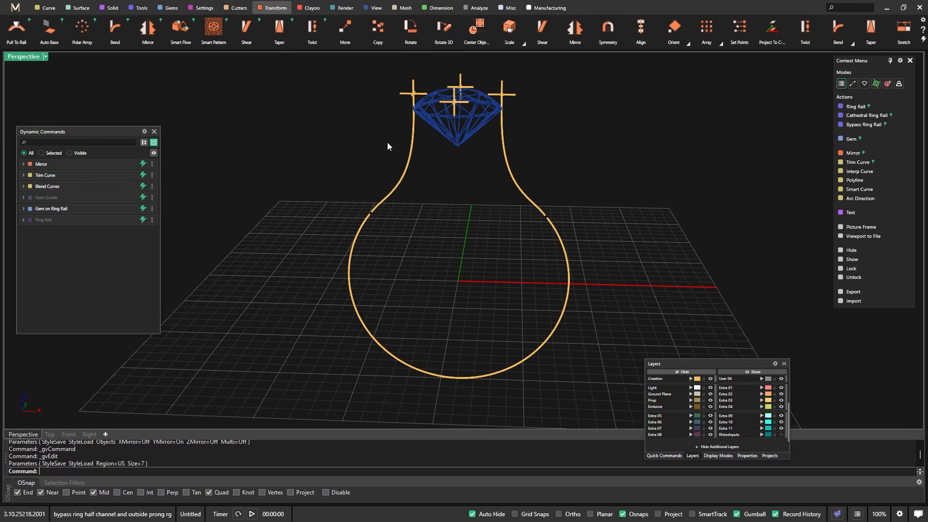
scroll(544, 227, up, 3)
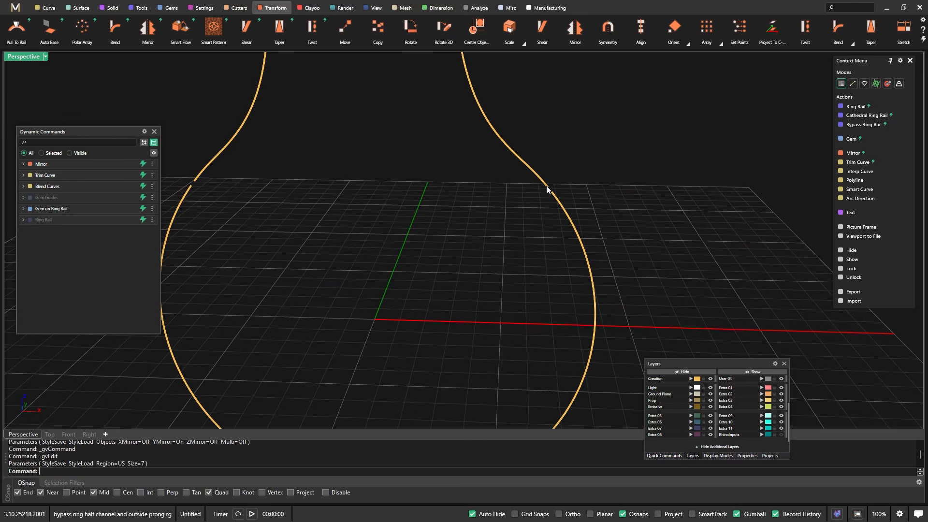
scroll(546, 188, down, 5)
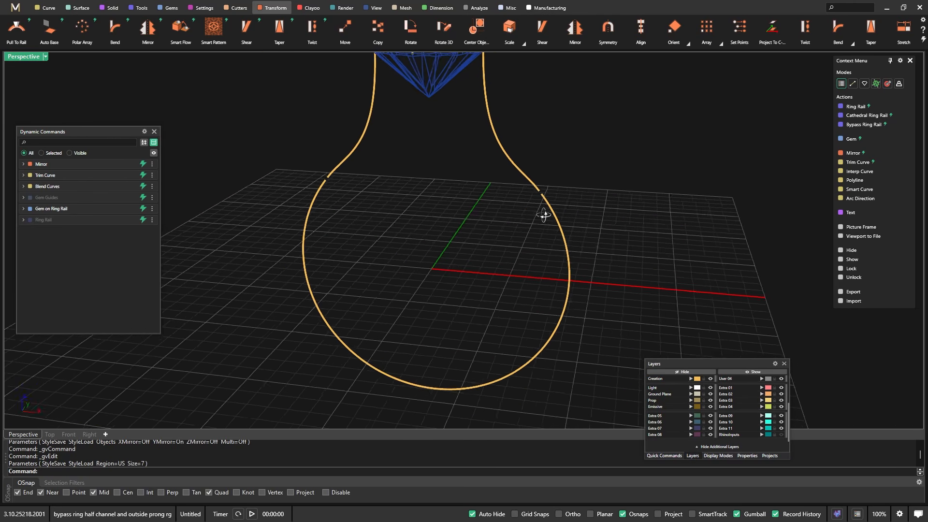
scroll(545, 216, up, 2)
scroll(544, 199, up, 3)
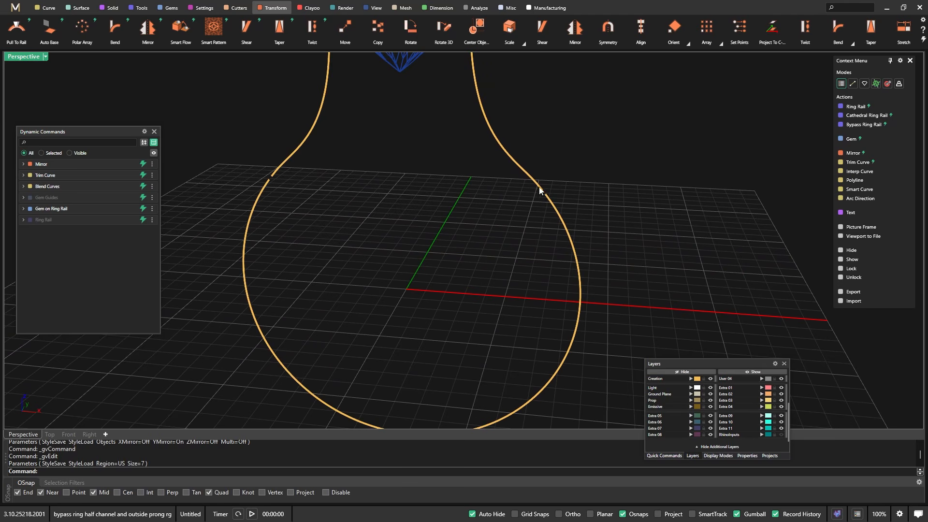
scroll(544, 199, down, 2)
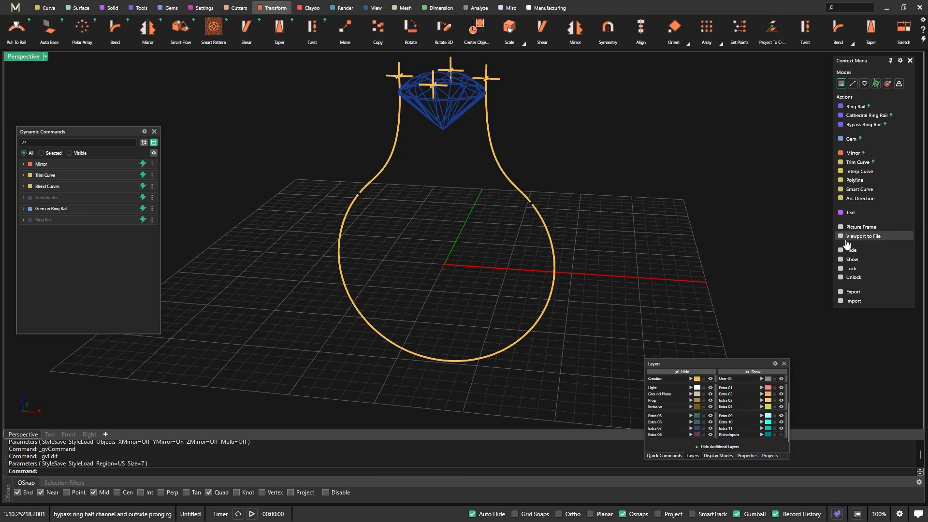
click(535, 211)
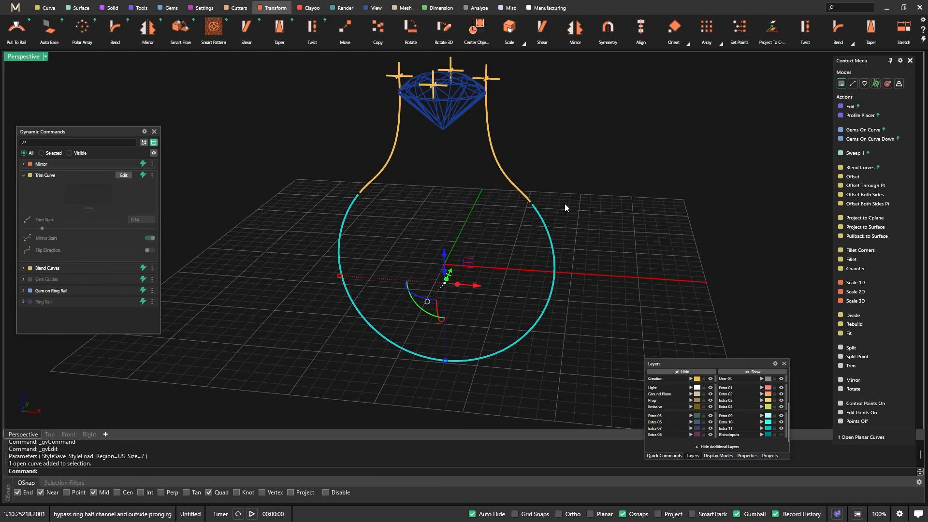
click(858, 170)
scroll(578, 221, up, 3)
click(513, 205)
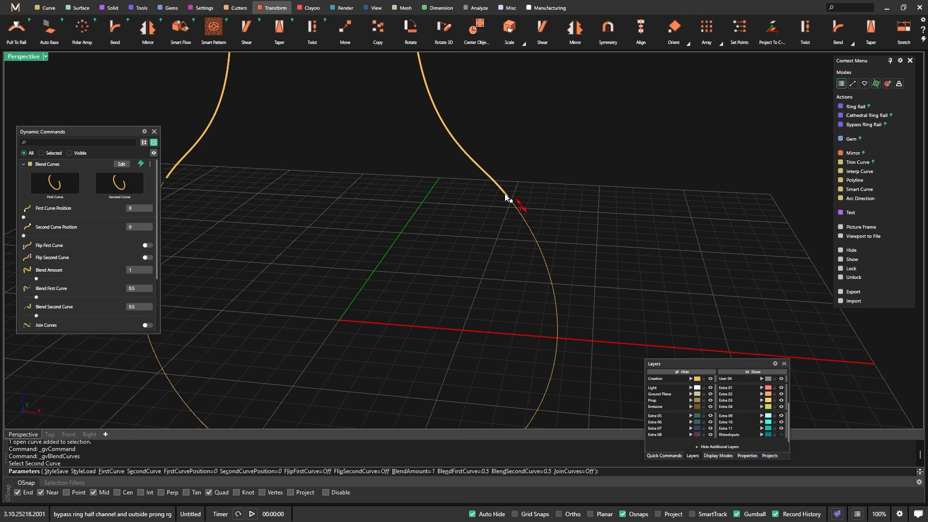
right_click(542, 195)
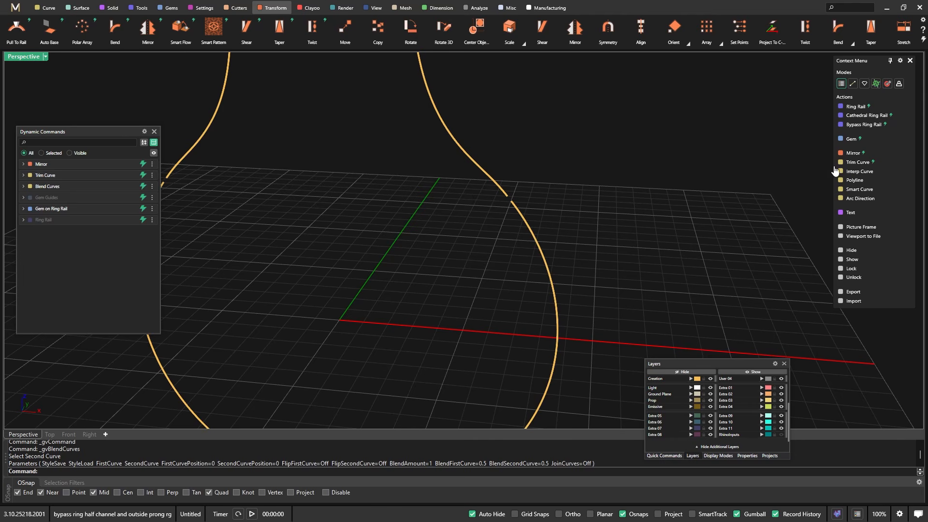
Start a dynamic blend from the trimmed ring rail to the neighbouring shoulder curve and set Second Curve Position to 1
click(524, 223)
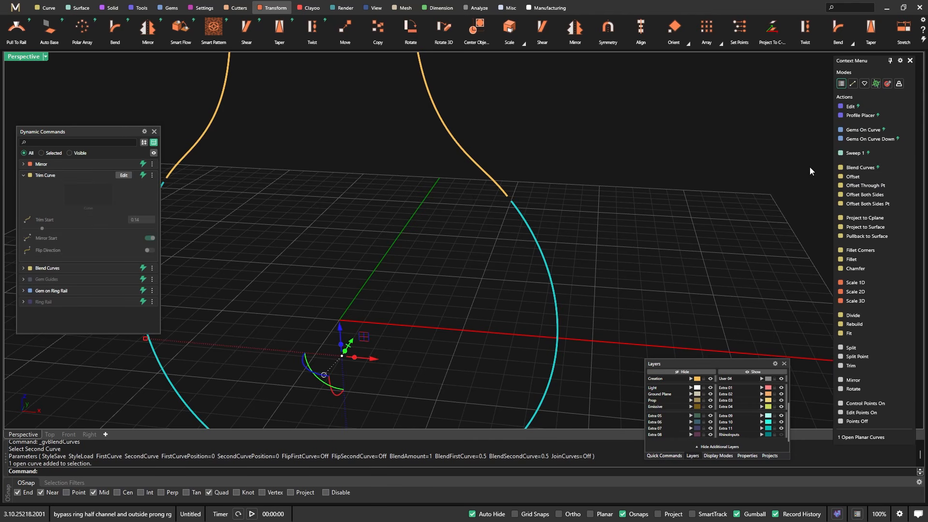
click(46, 8)
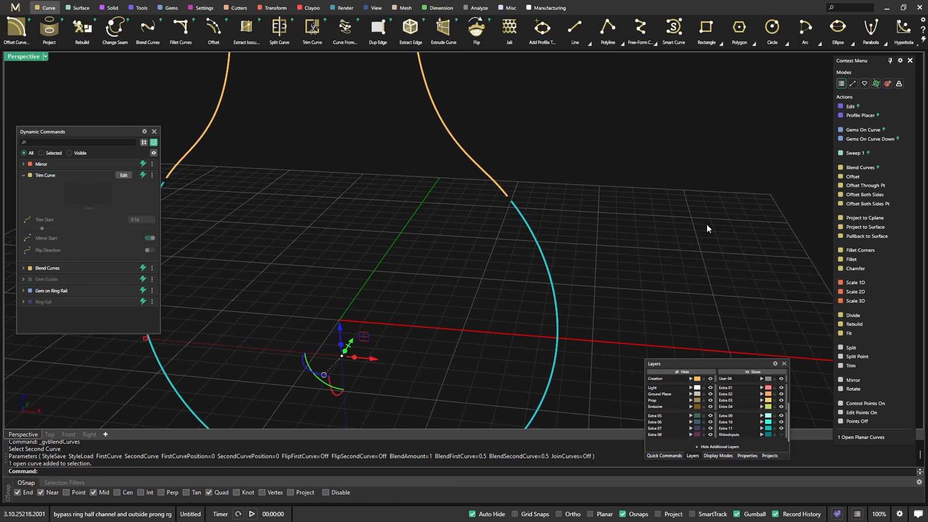
click(859, 168)
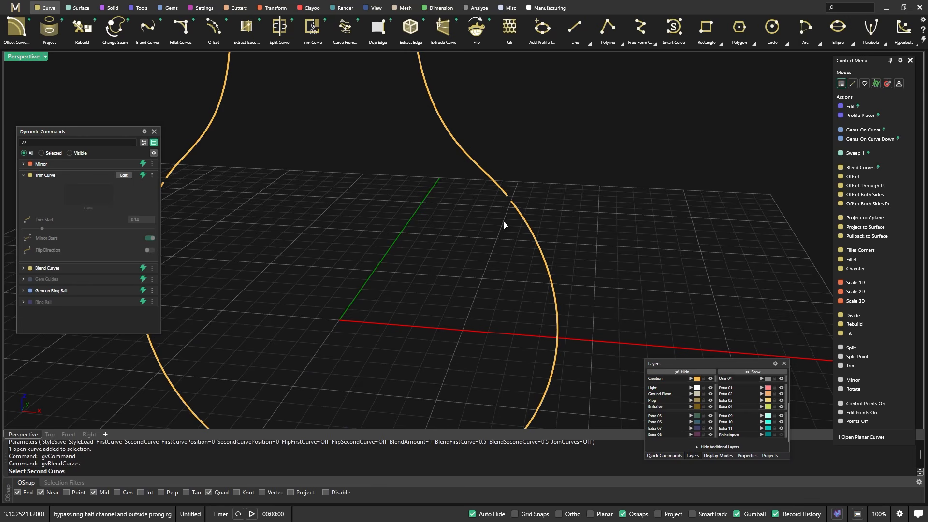
click(508, 199)
scroll(505, 218, down, 5)
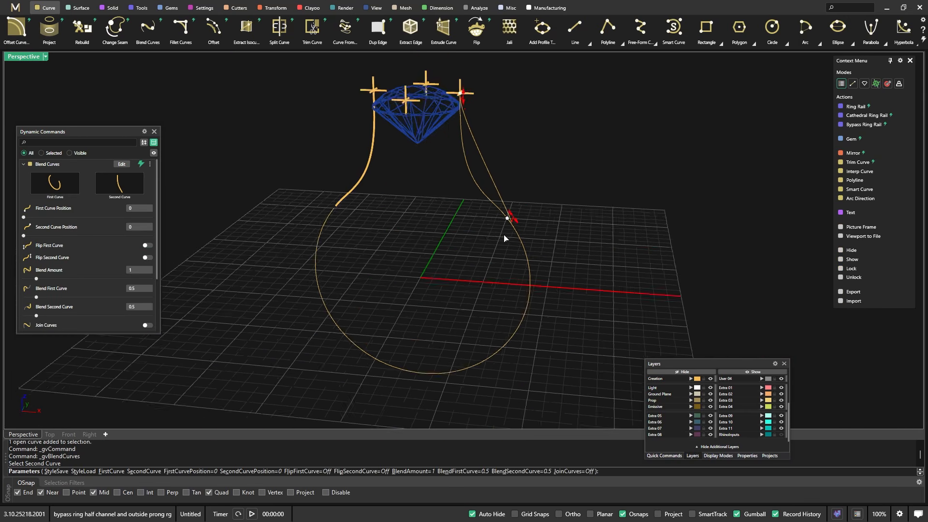
drag(470, 126, 507, 221)
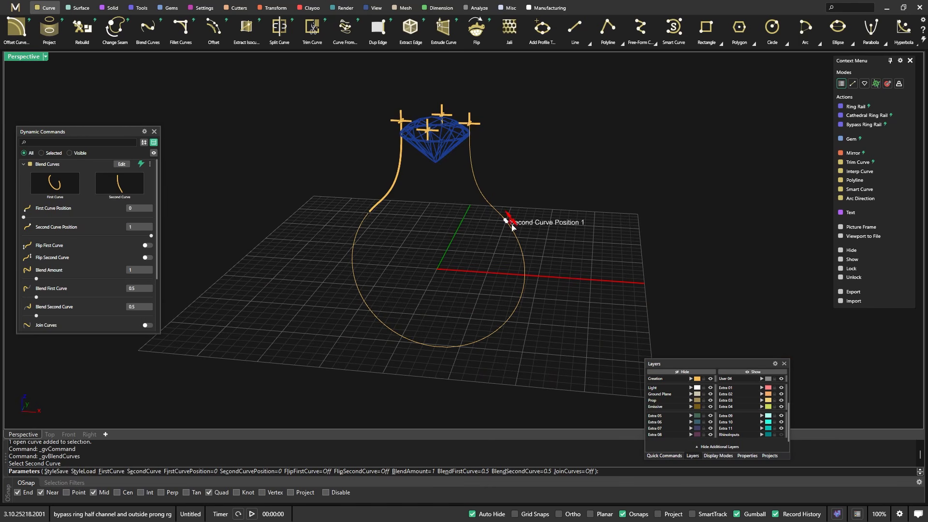
scroll(512, 234, up, 6)
scroll(532, 255, down, 2)
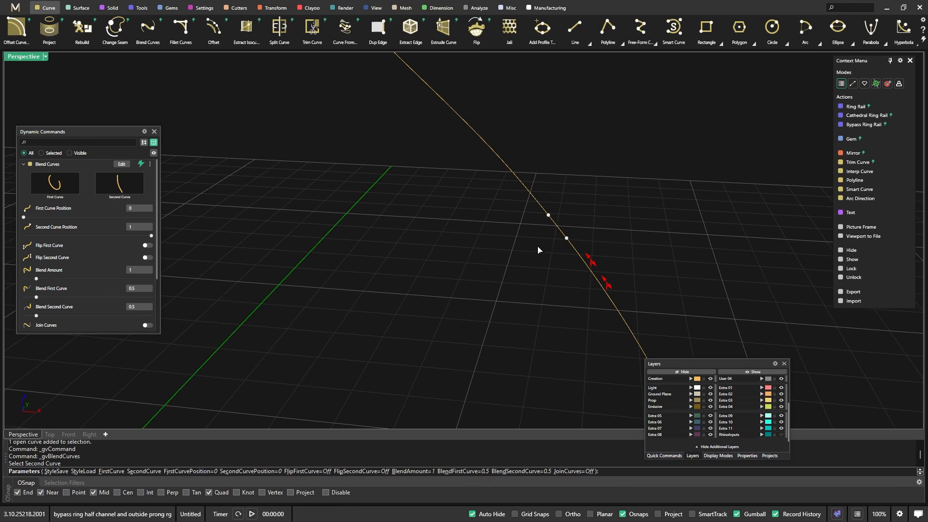
Turn on Flip First Curve, leave Flip Second Curve off, and accept the short blend across the gap
click(150, 246)
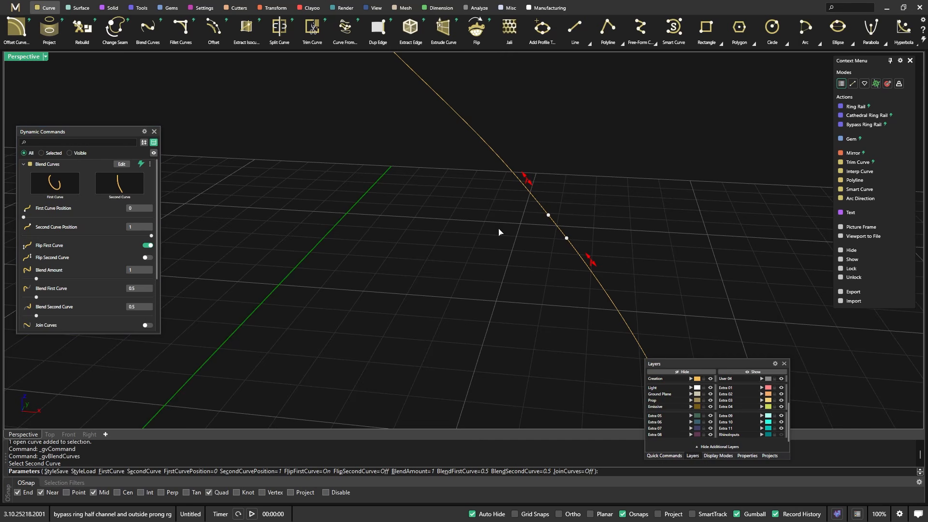
click(149, 258)
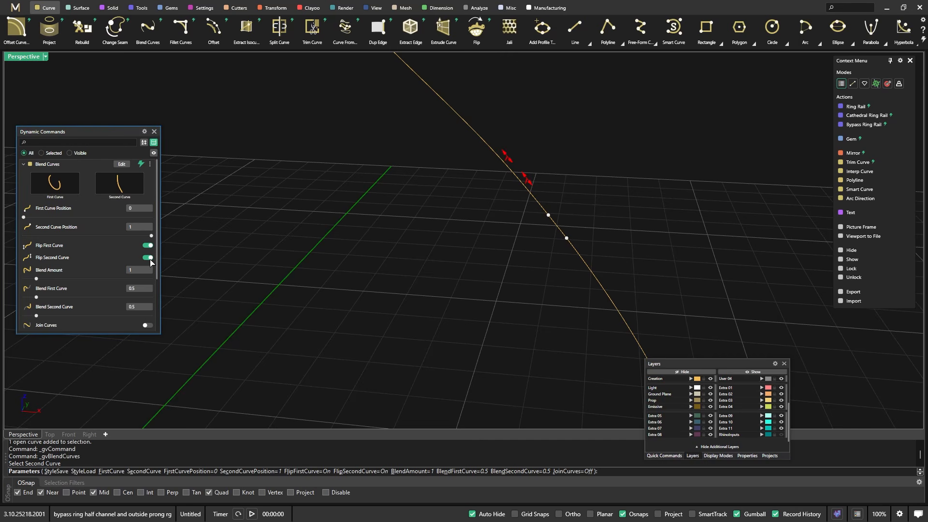
click(150, 259)
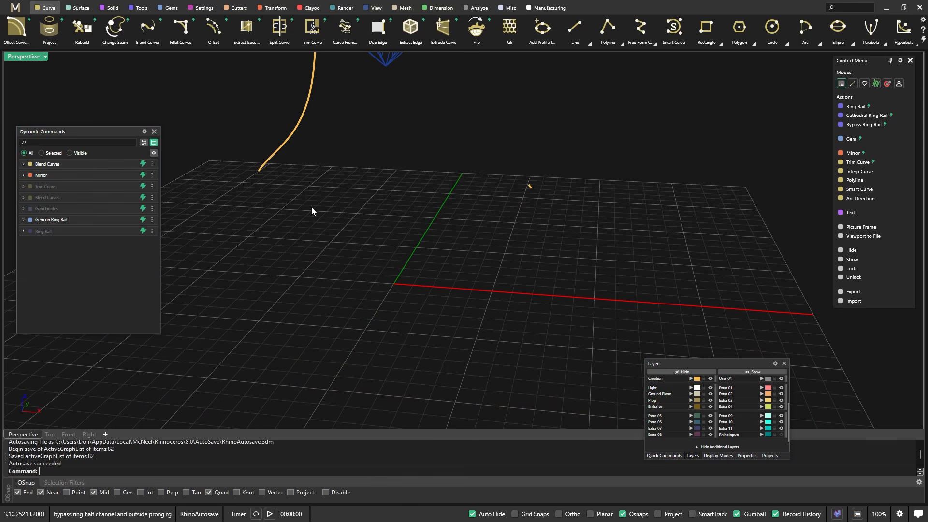
Show the hidden Ring Rail and Trim Curve to compare them with the short blend
click(152, 232)
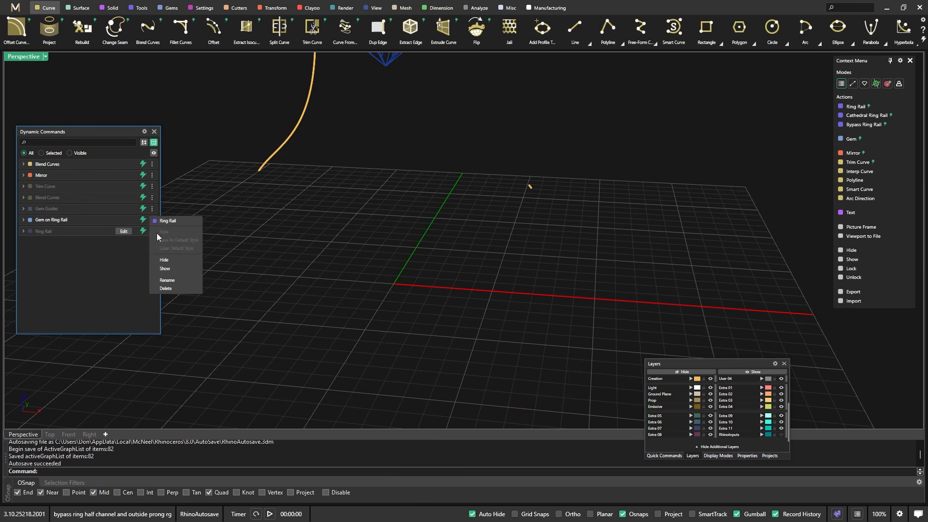
click(169, 268)
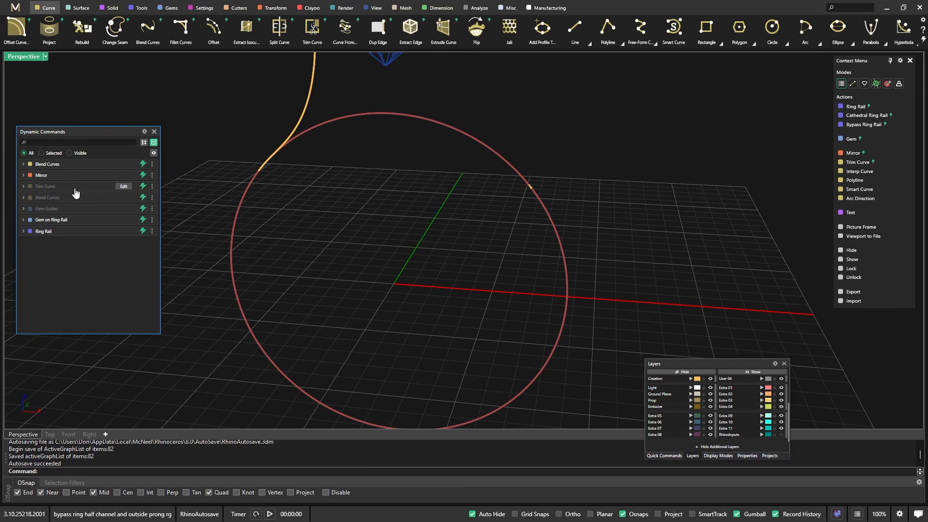
click(152, 186)
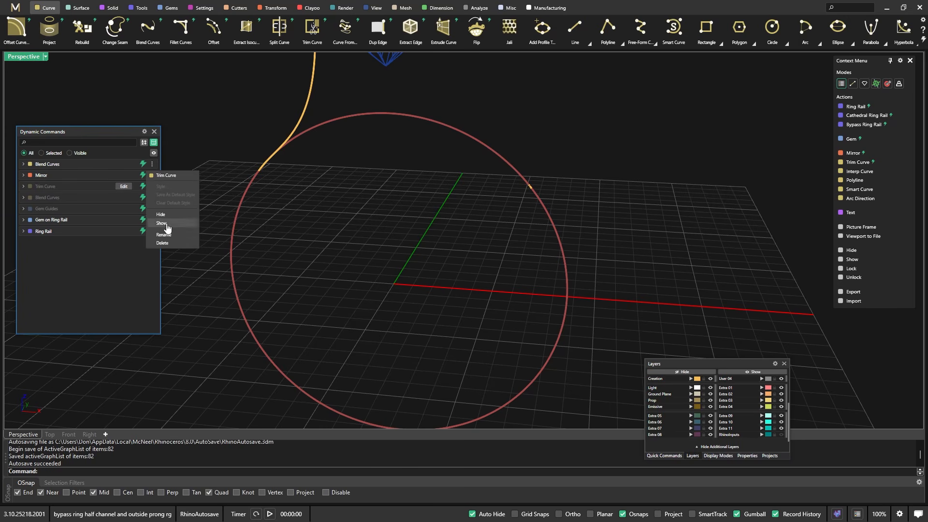
click(164, 223)
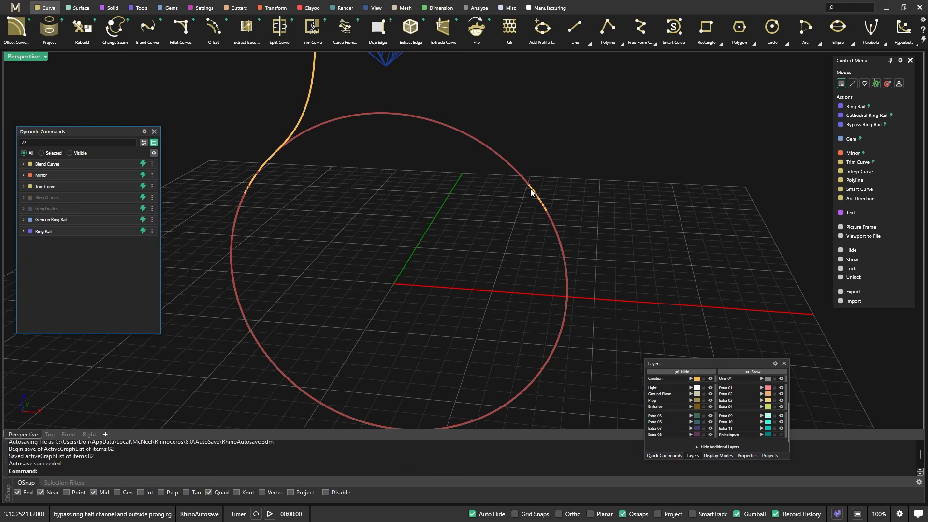
scroll(532, 203, up, 5)
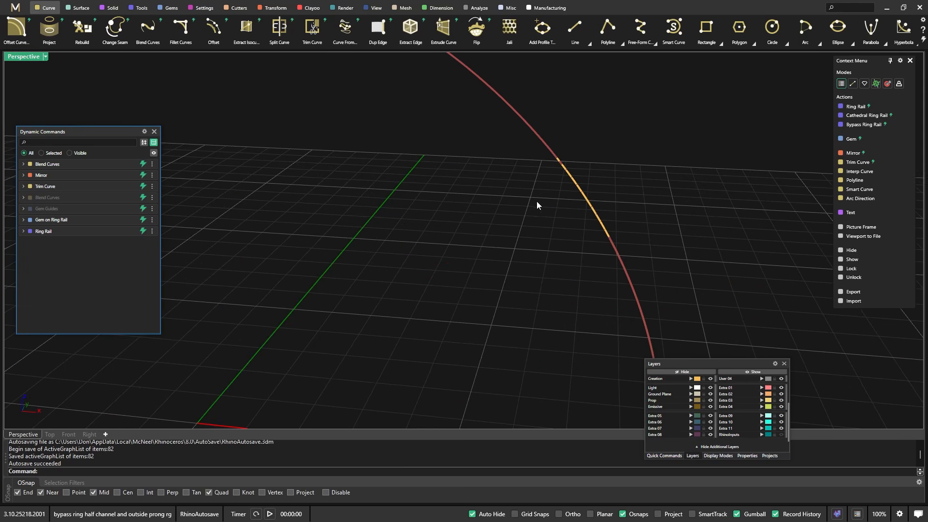
right_drag(537, 201, 508, 246)
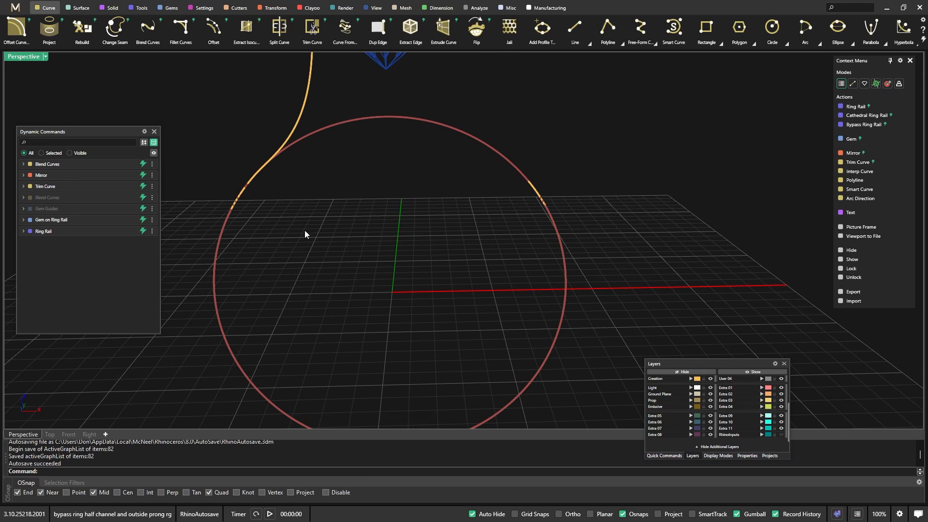
Hide the Trim Curve and show the original Blend Curves beside the gem
click(152, 187)
click(171, 219)
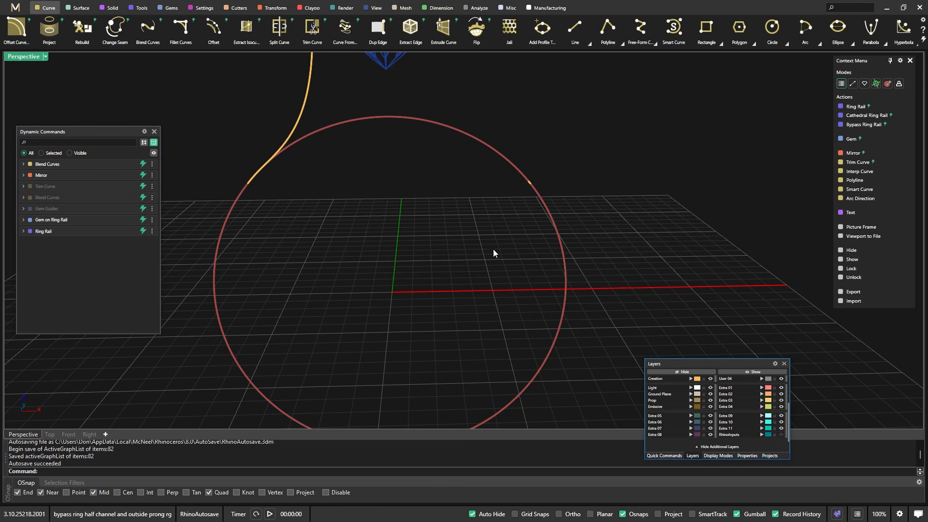
right_drag(493, 252, 482, 235)
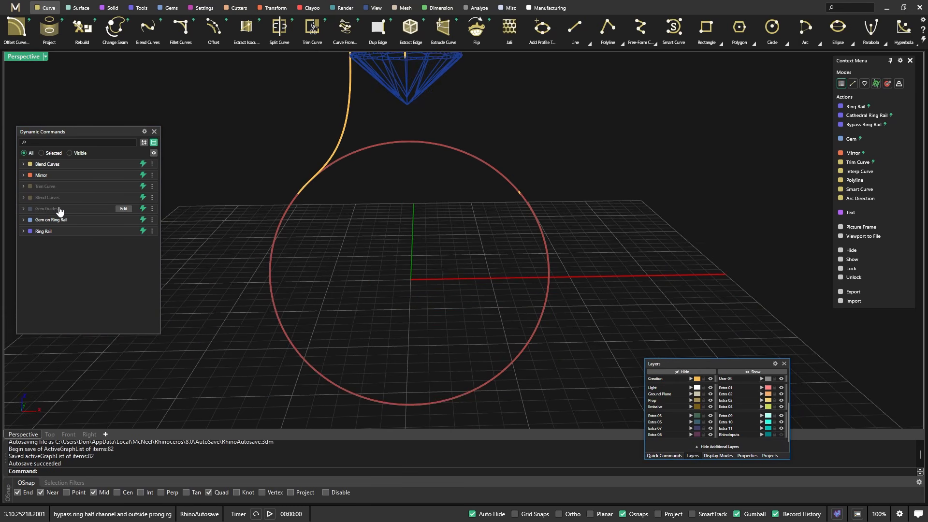
click(152, 197)
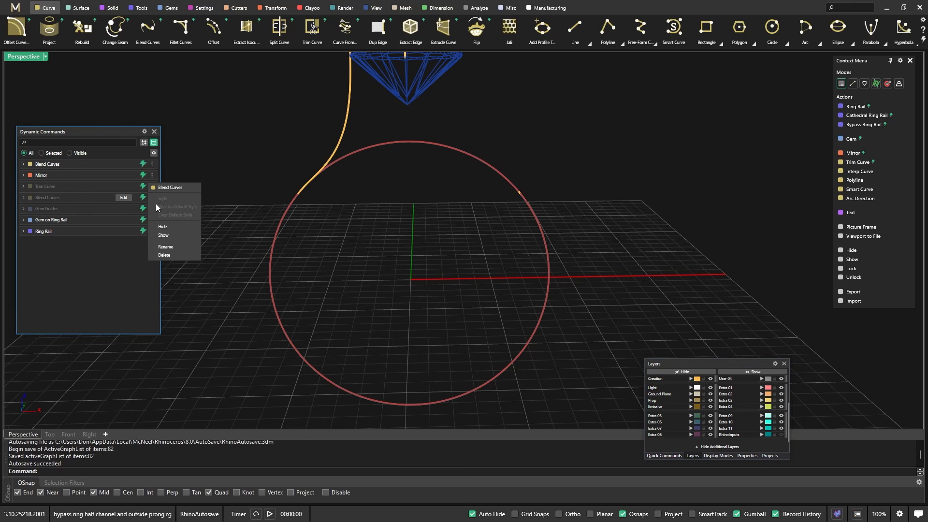
click(165, 236)
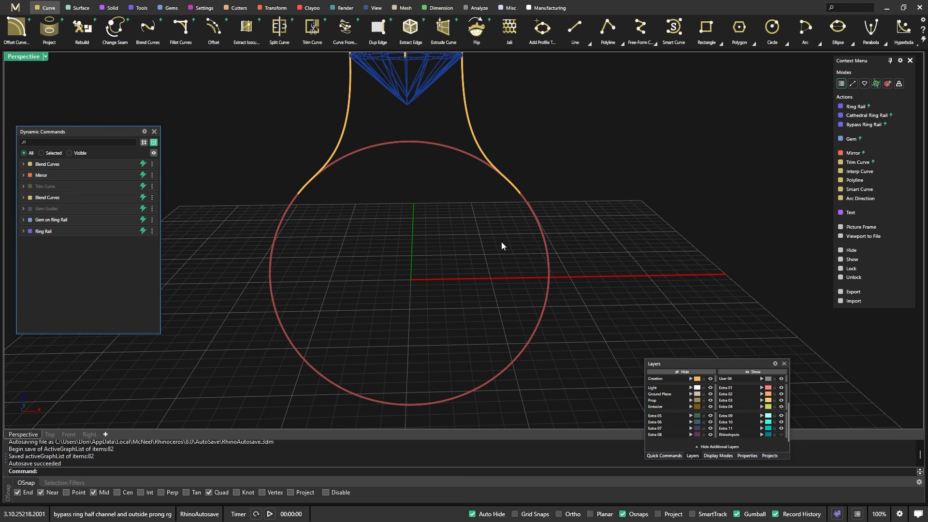
Hide the full Ring Rail and show the Trim Curve
click(153, 231)
click(165, 261)
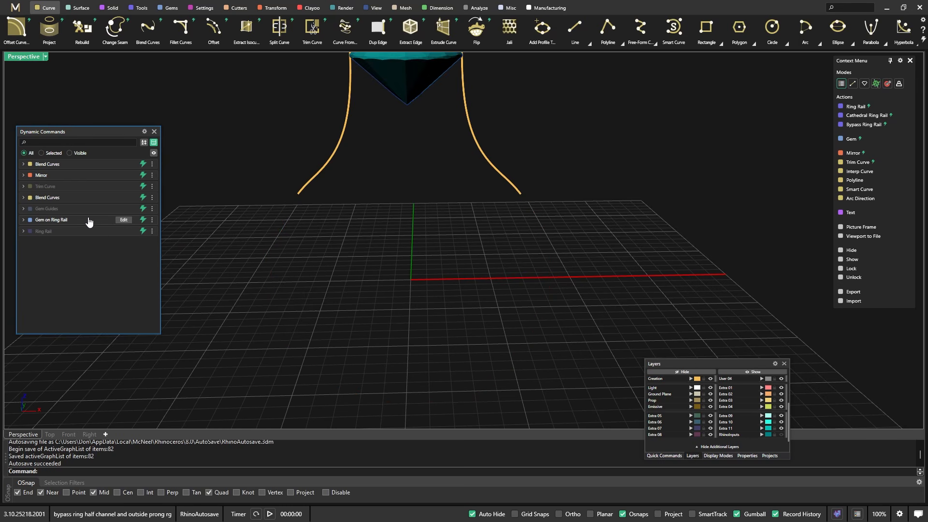
click(152, 188)
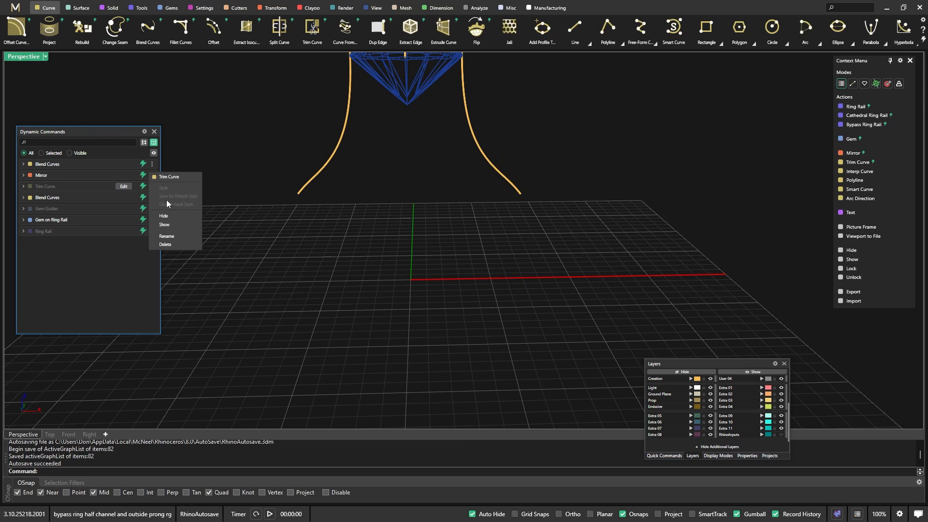
click(169, 225)
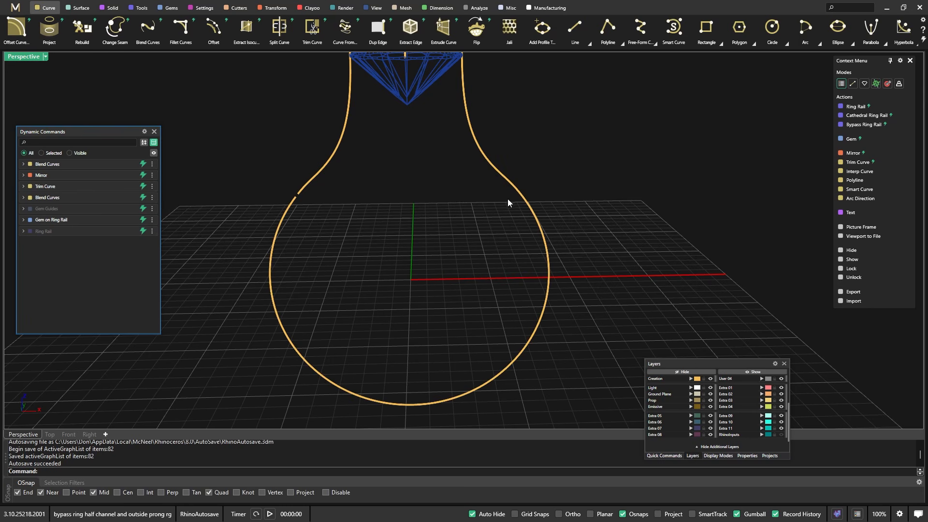
Compare crossing and window selection around the short blend curve, and clear the selection
drag(466, 250, 612, 137)
drag(599, 146, 432, 252)
click(564, 151)
drag(567, 146, 444, 247)
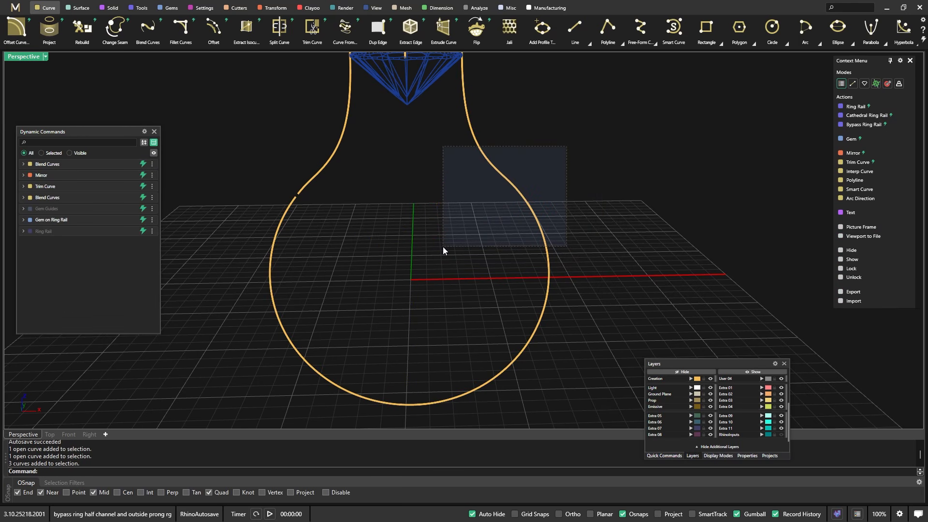
drag(443, 247, 587, 149)
click(469, 239)
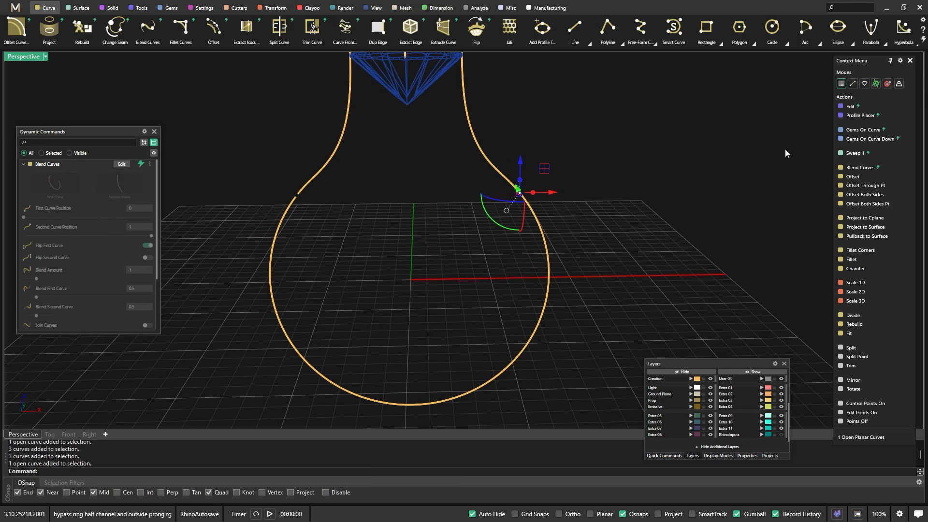
click(729, 171)
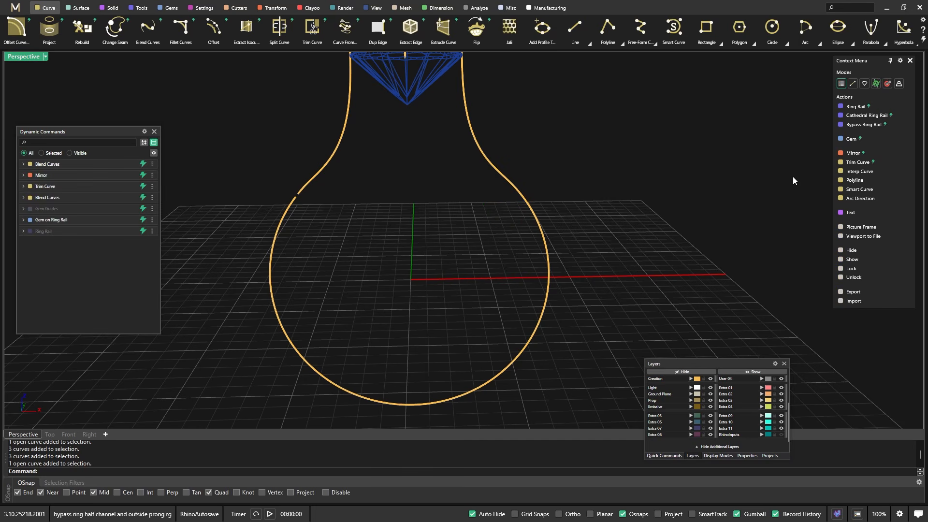
Mirror the short blend curve to the opposite gap with Y Mirror on, and accept the result
click(853, 153)
drag(475, 229, 585, 156)
key(Return)
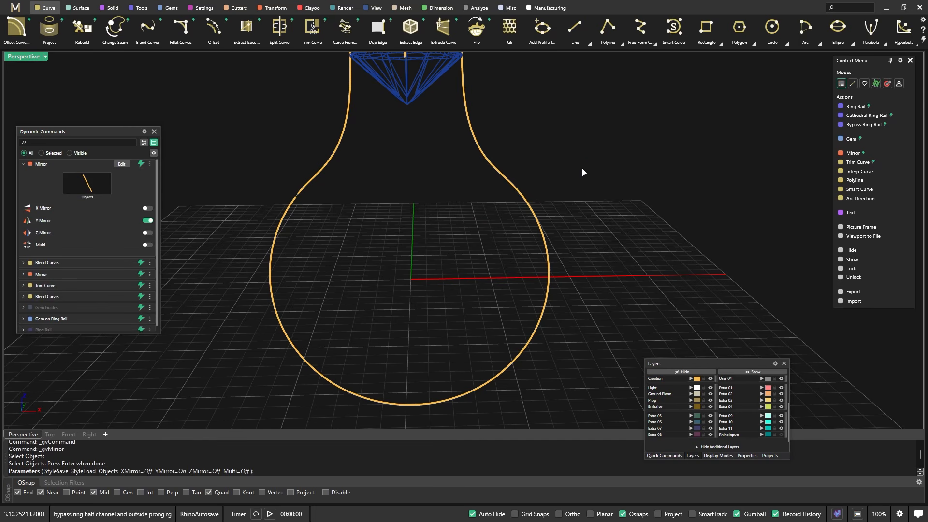
key(Return)
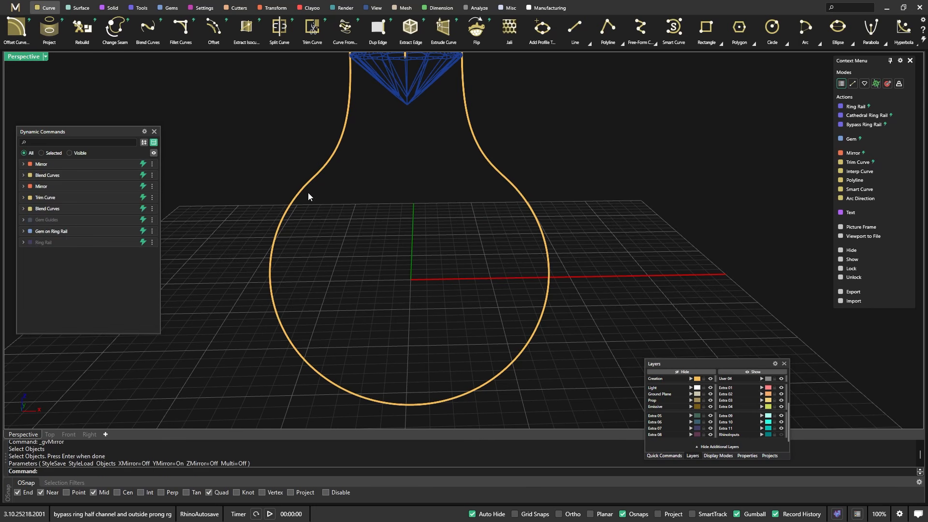
Inspect the rail's separate curve segments and their junction on one shoulder by selecting each in turn, and clear the selection
scroll(384, 257, down, 3)
click(483, 273)
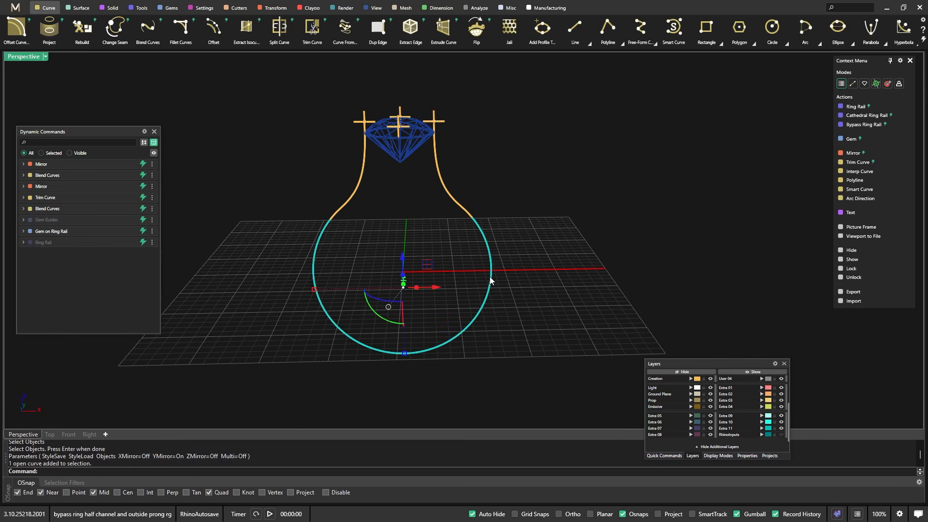
scroll(468, 232, up, 6)
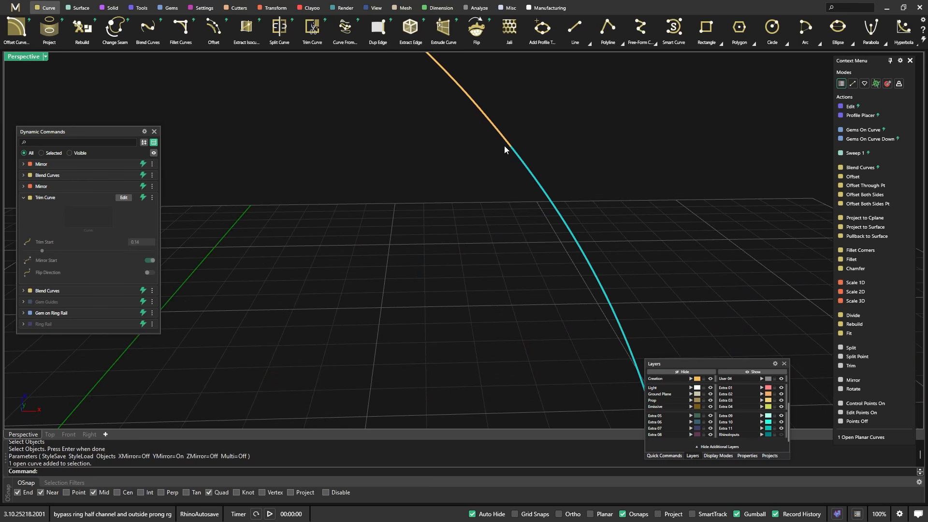
click(509, 147)
click(474, 109)
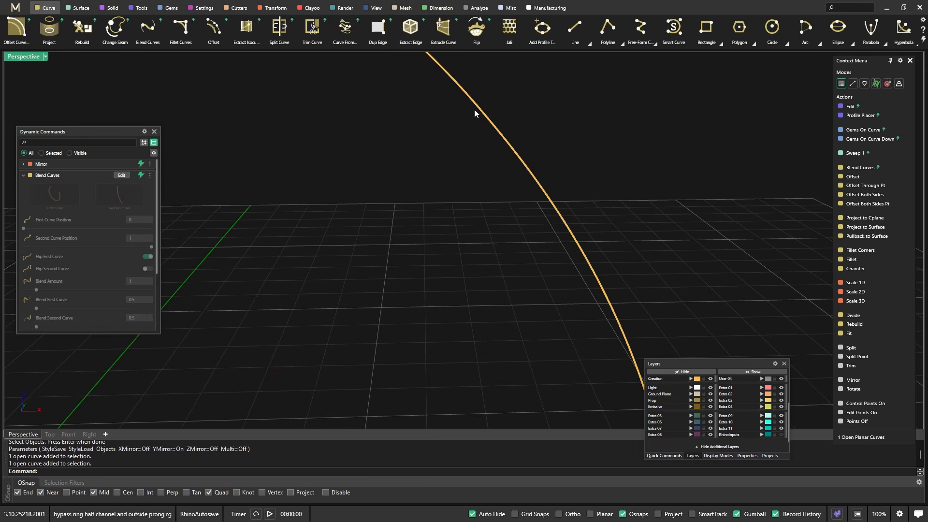
click(481, 109)
scroll(508, 253, down, 5)
scroll(509, 253, down, 4)
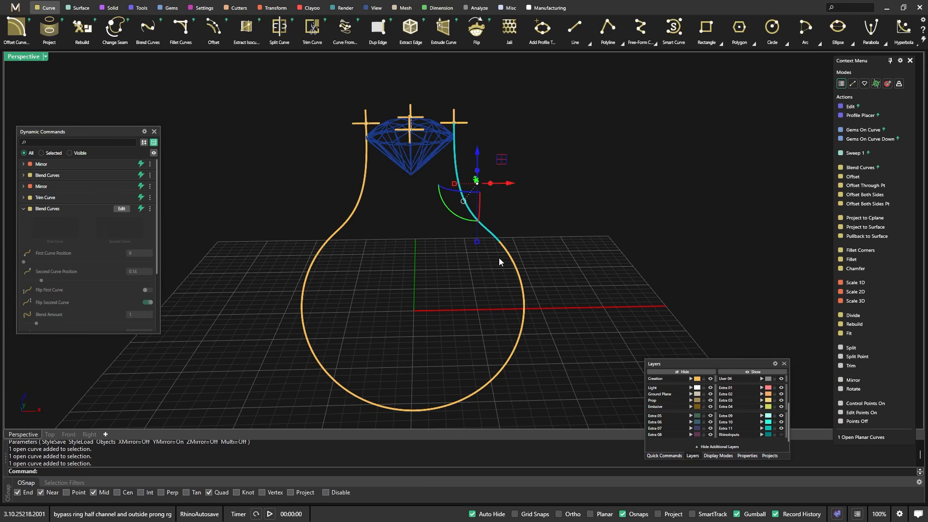
scroll(426, 250, down, 3)
click(426, 250)
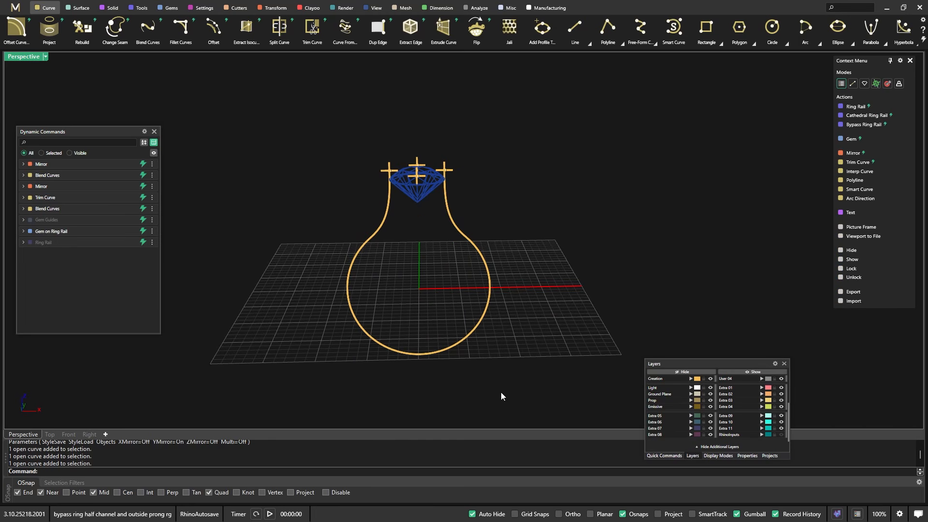
Select the five rail curves, compare the actions offered in the different context menu modes, and clear the selection
drag(508, 393, 290, 208)
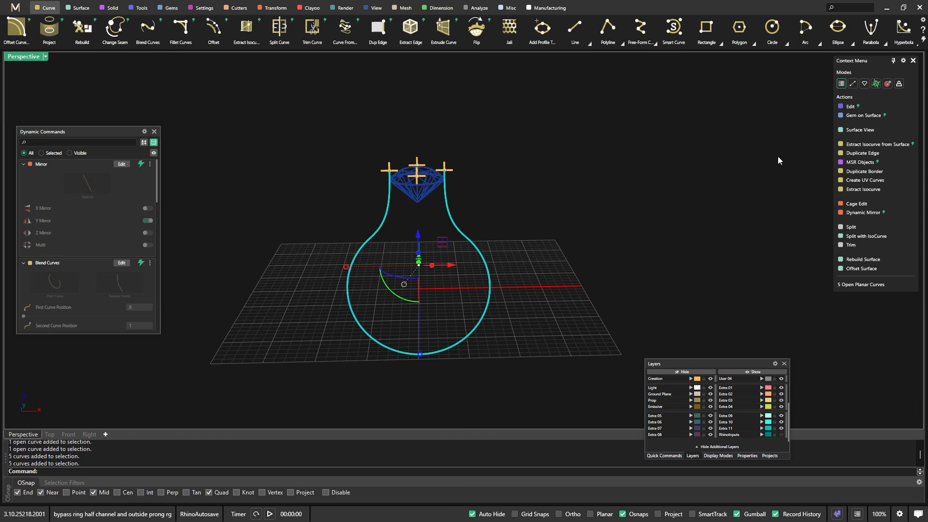
click(853, 85)
click(865, 85)
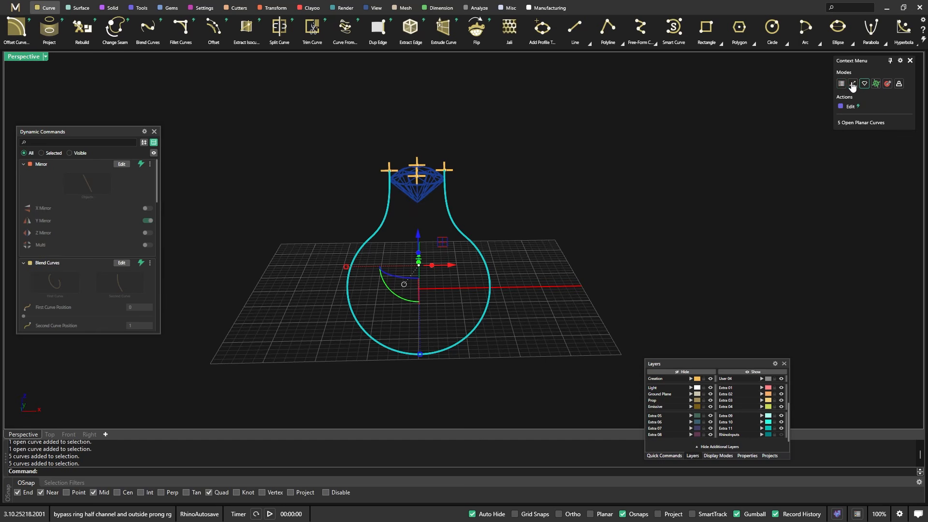
click(844, 86)
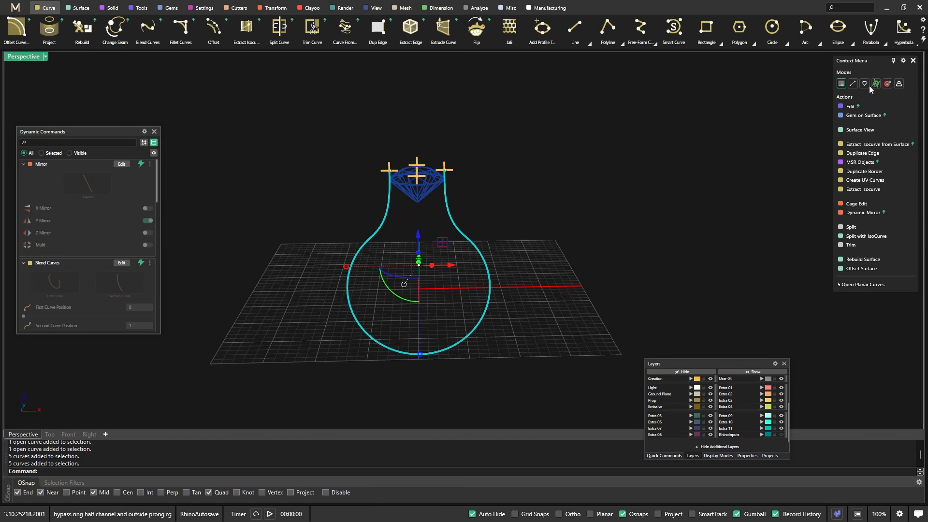
click(698, 182)
drag(527, 370, 320, 205)
click(614, 172)
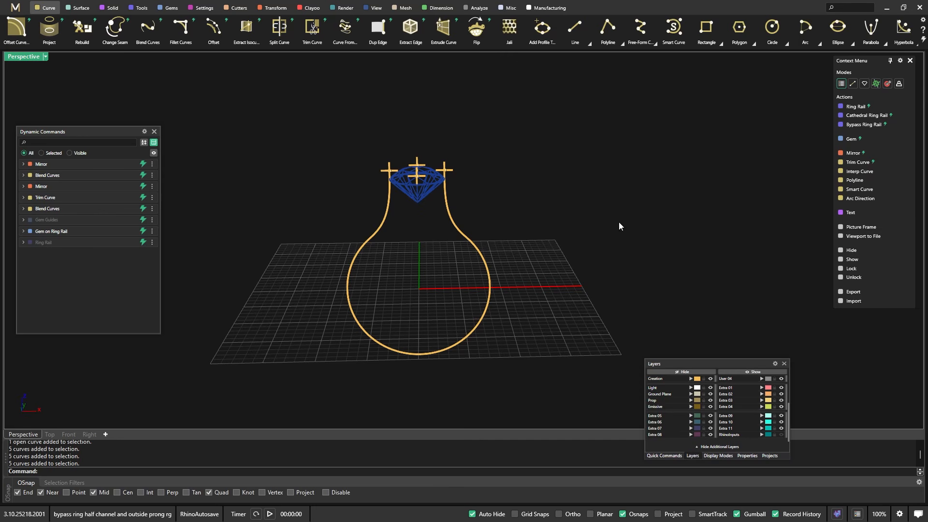
With the five rail curves selected, add a NewLine separator between Edit and Gem on Surface in their context menu configuration
drag(515, 362, 311, 208)
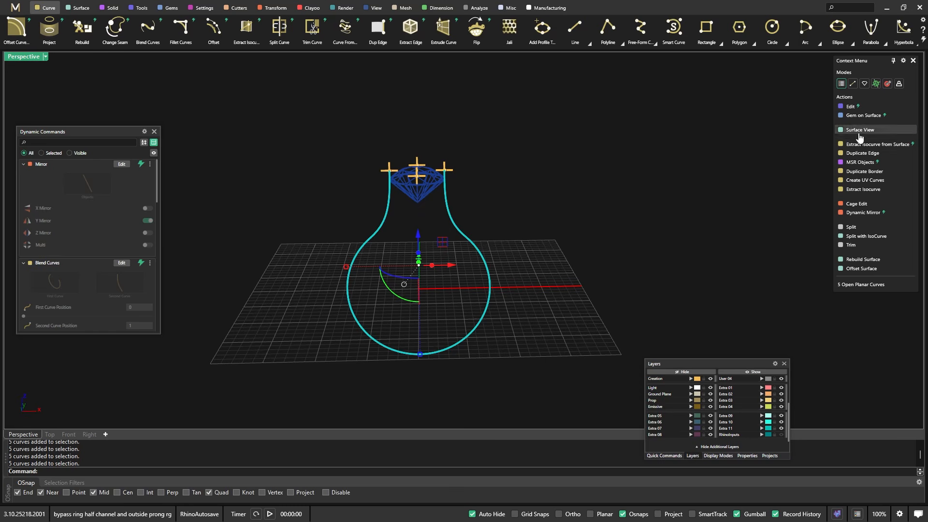
click(903, 62)
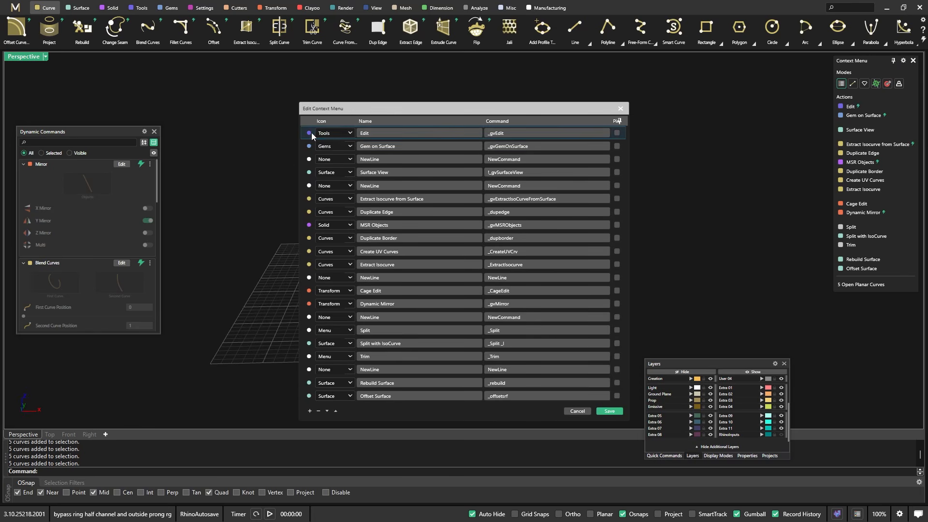
click(309, 411)
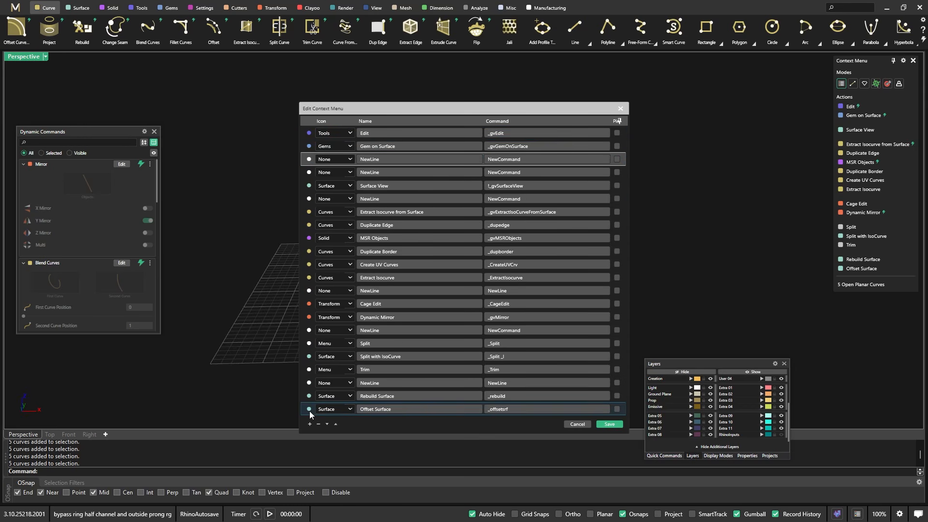
click(311, 159)
click(335, 424)
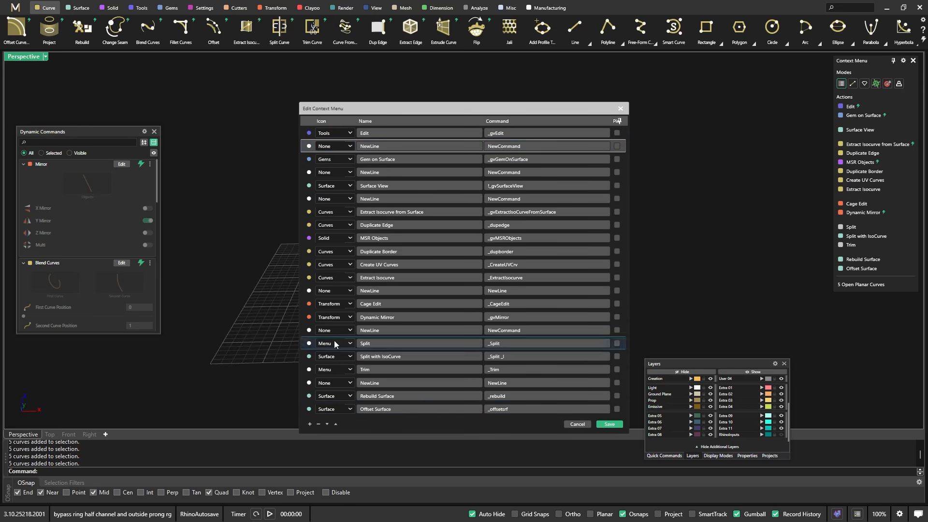
Remove the MSR Objects entry from the context menu configuration
click(329, 171)
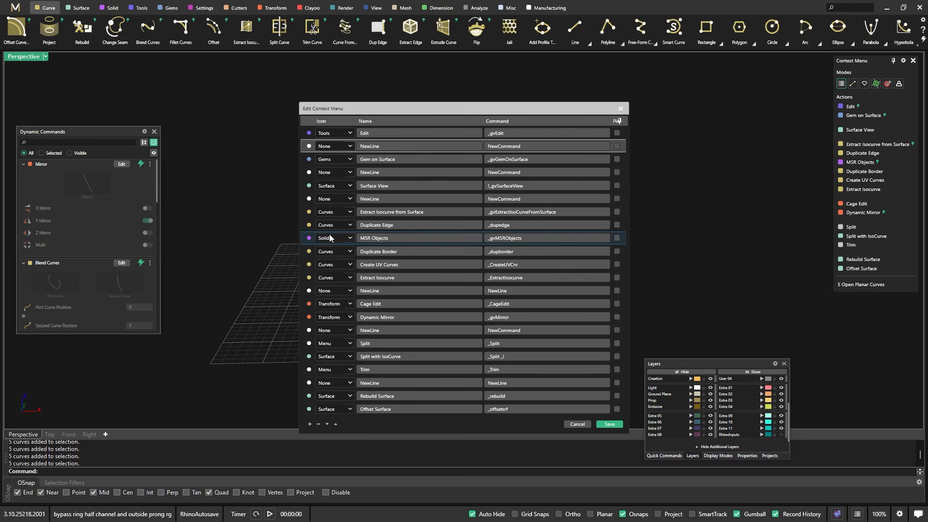
click(306, 239)
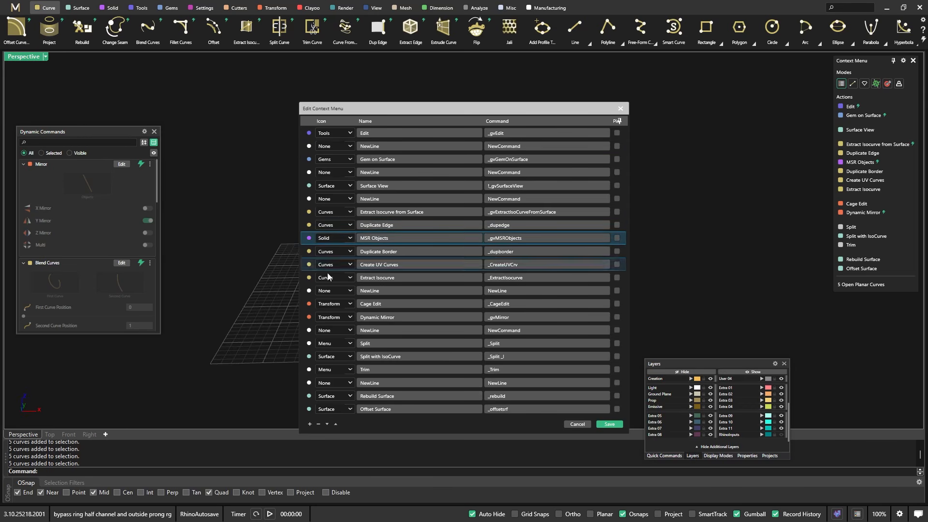
click(318, 424)
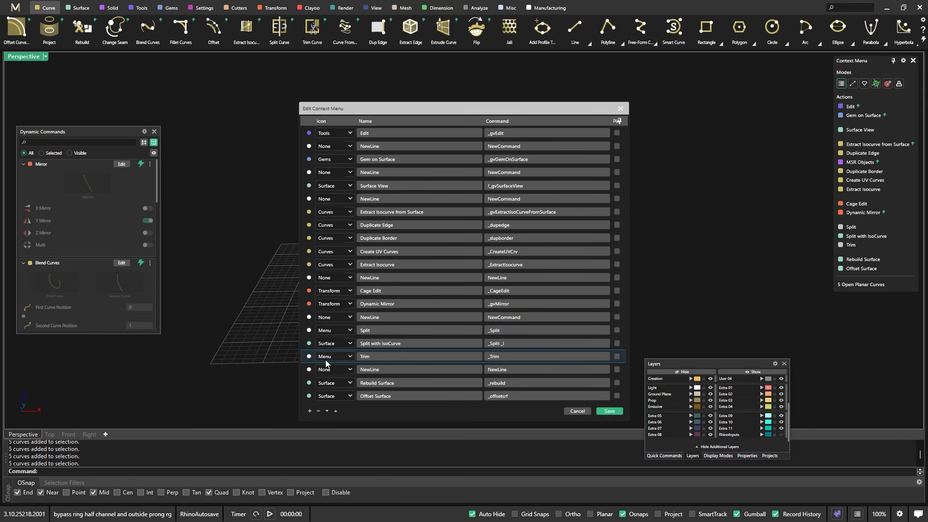
Reorder the context menu entries so Trim follows Split and Split with IsoCurve sits just above Rebuild Surface, and save the configuration
click(310, 357)
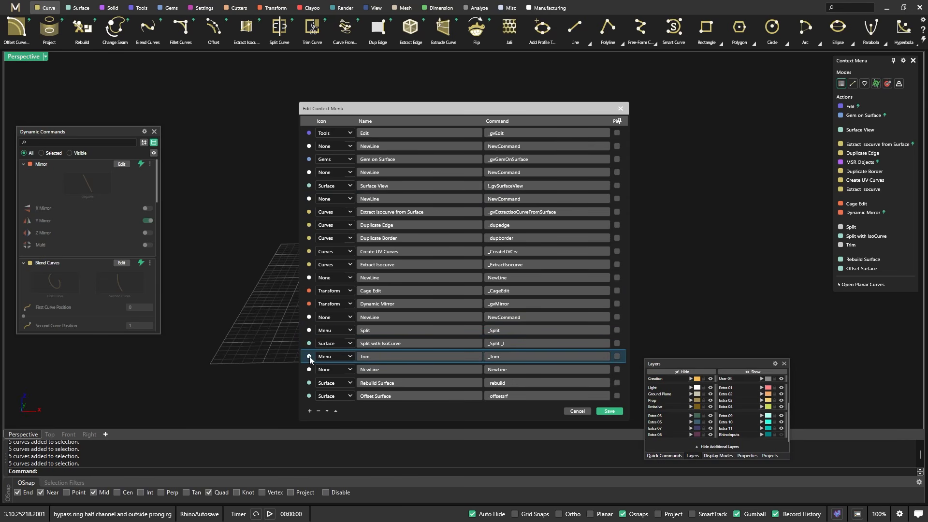
click(335, 411)
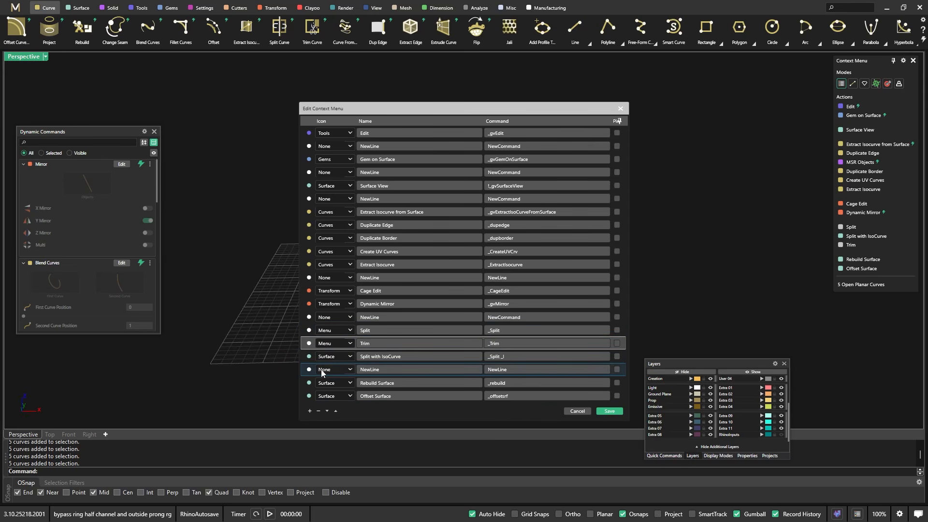
click(310, 358)
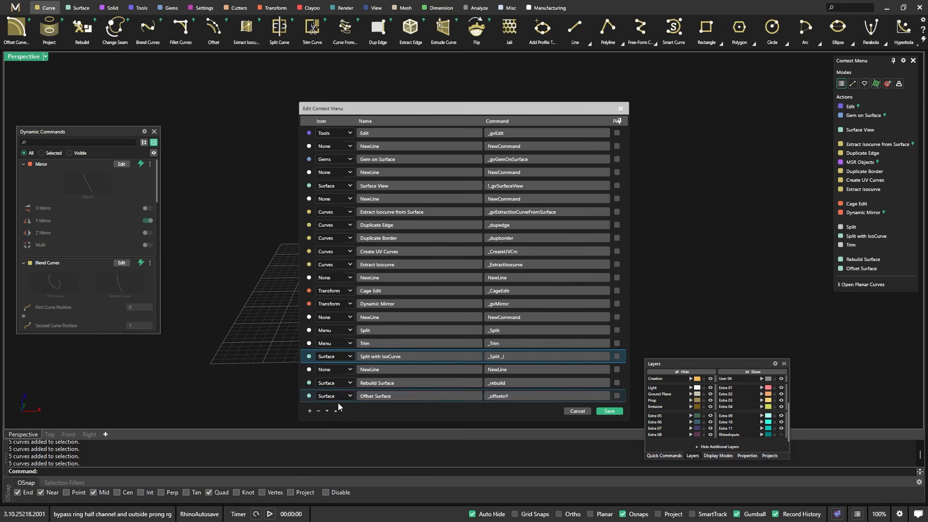
click(327, 412)
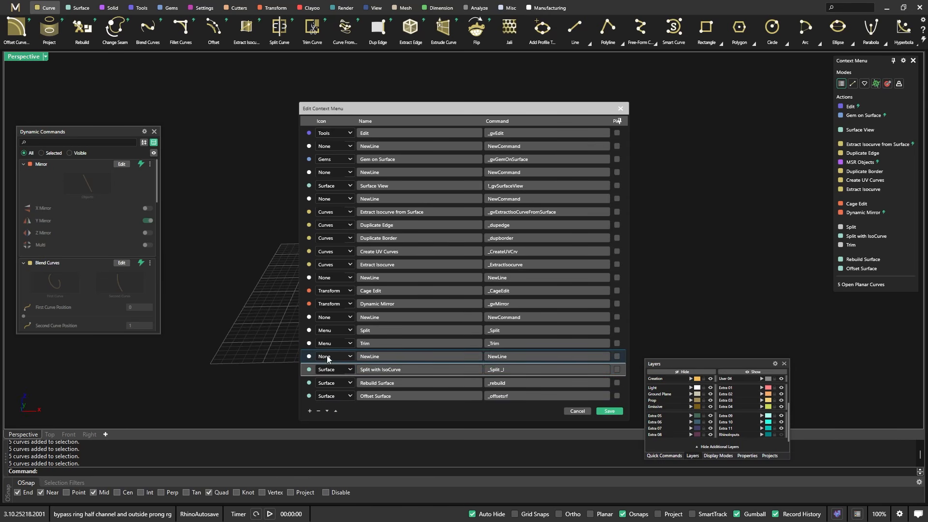
click(603, 411)
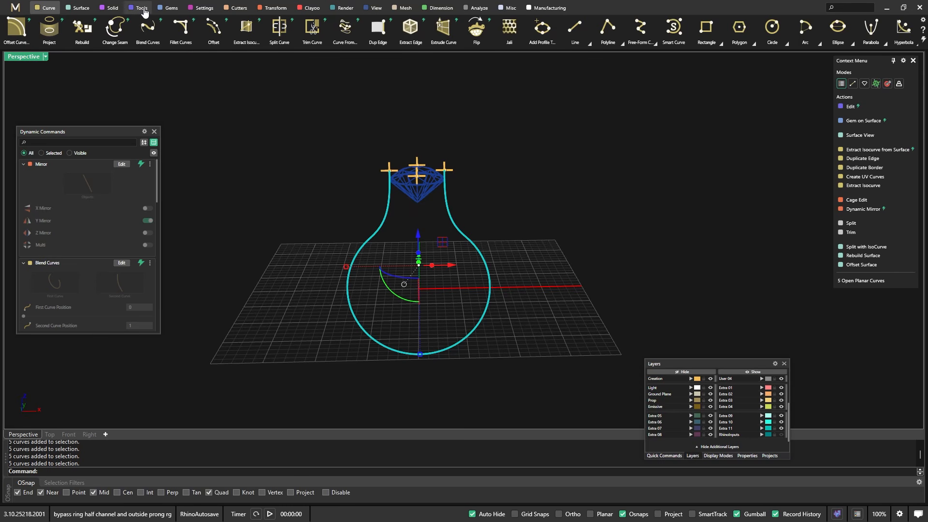
Run the Join tool with nothing selected to look up its command name, and cancel it
key(Escape)
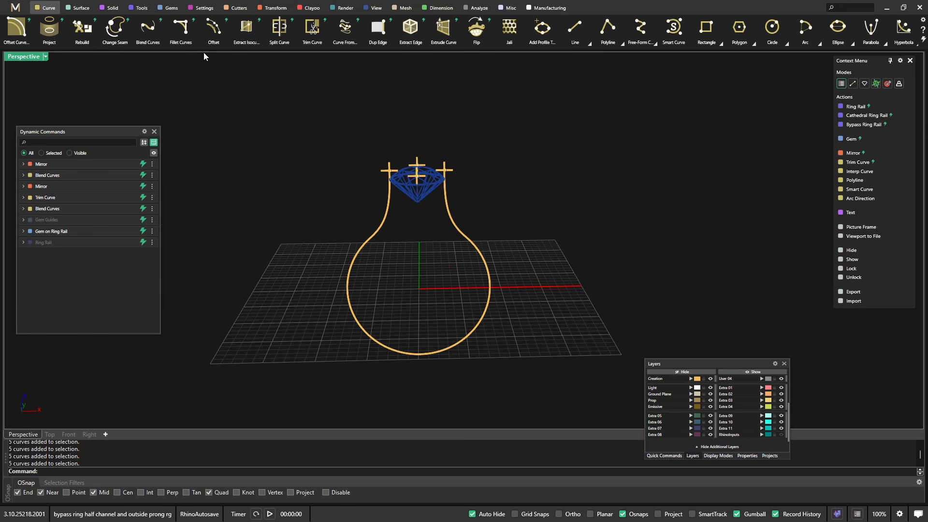
click(141, 8)
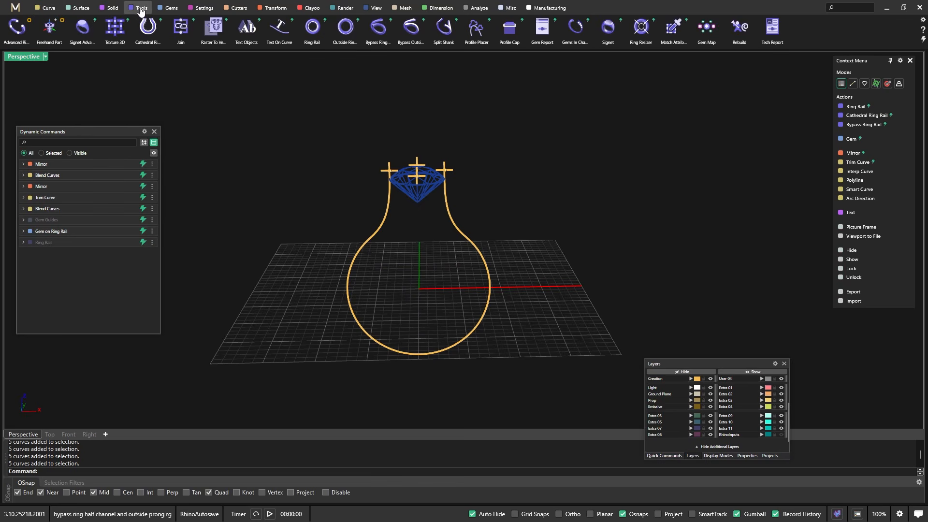
click(180, 36)
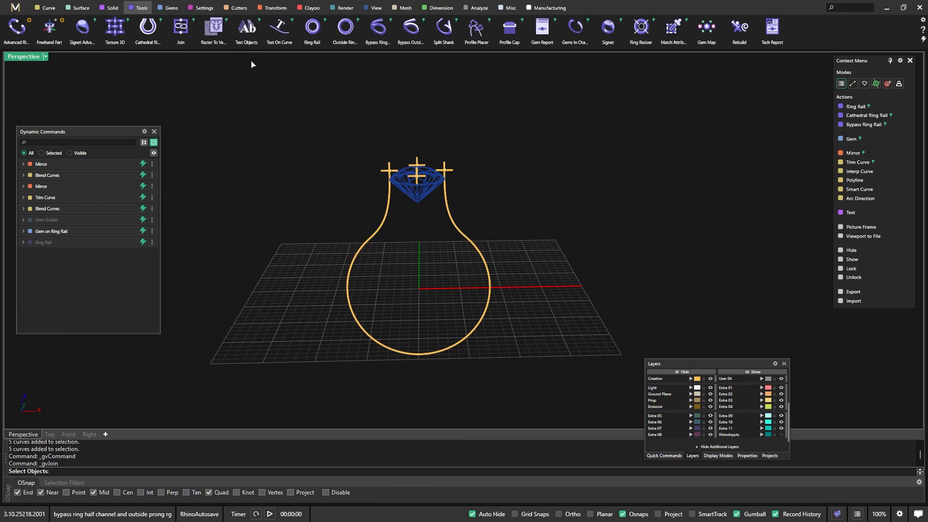
key(Escape)
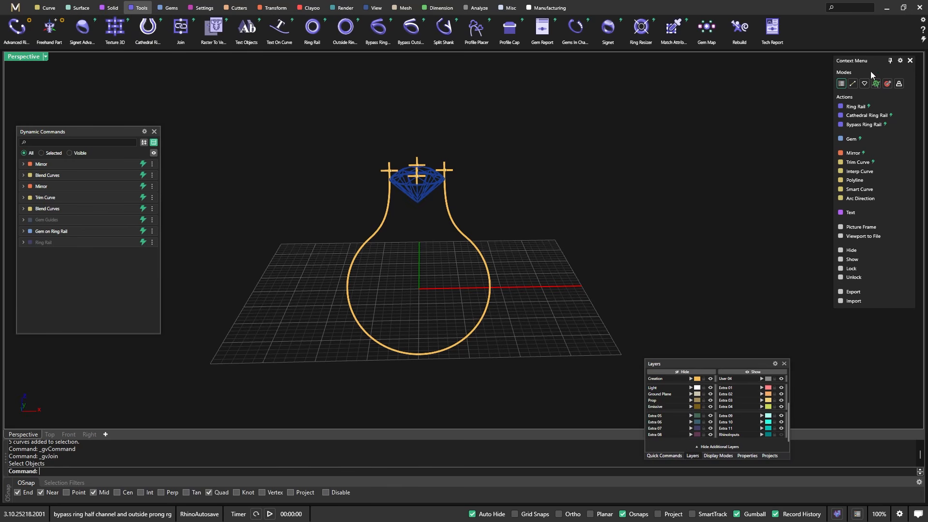
click(900, 61)
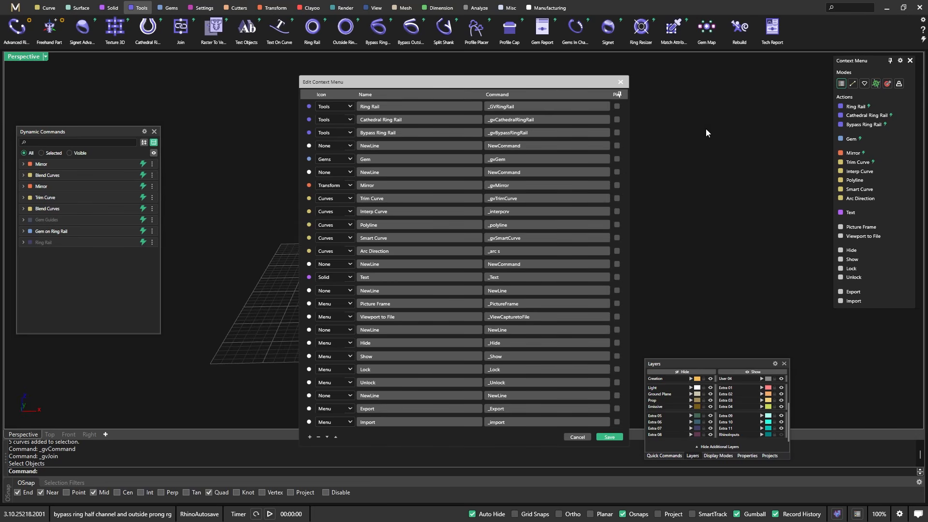
click(621, 82)
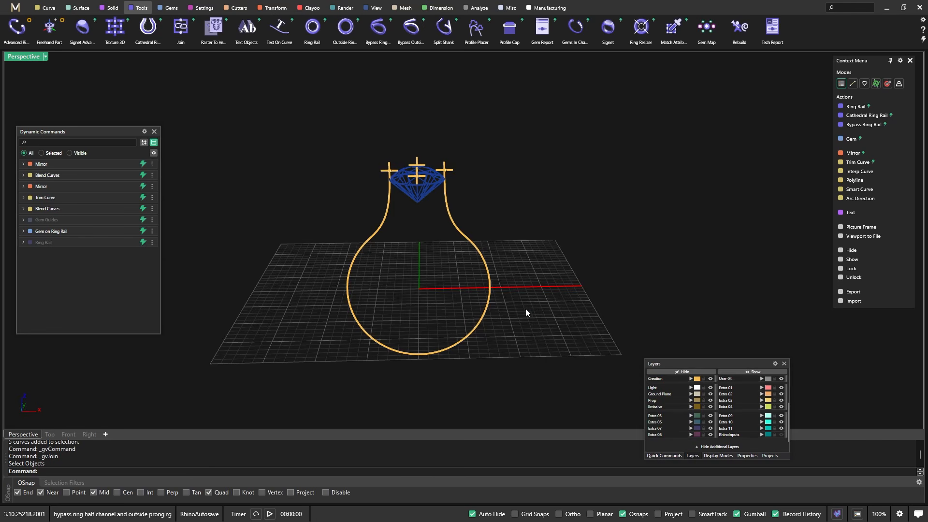
Select the five rail curves and add a new entry with the Tools icon directly below Edit in their context menu configuration
drag(583, 366, 321, 208)
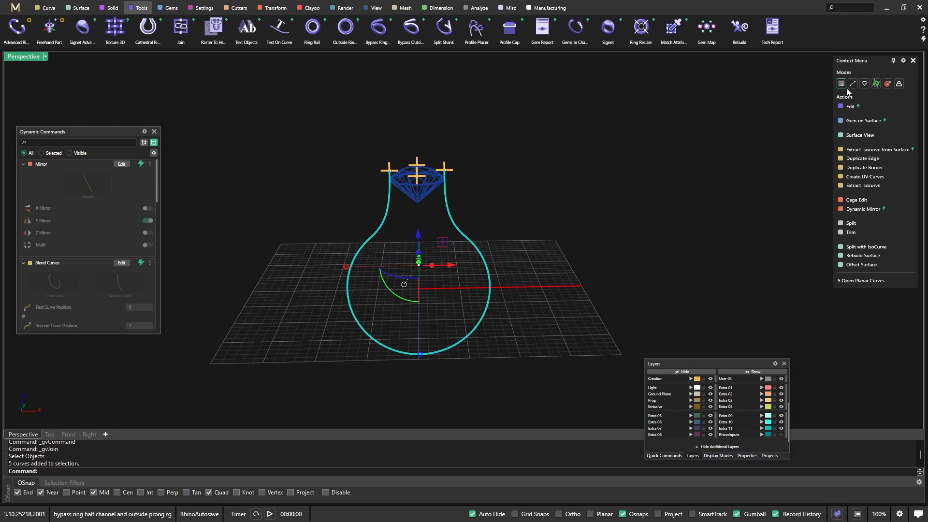
click(904, 61)
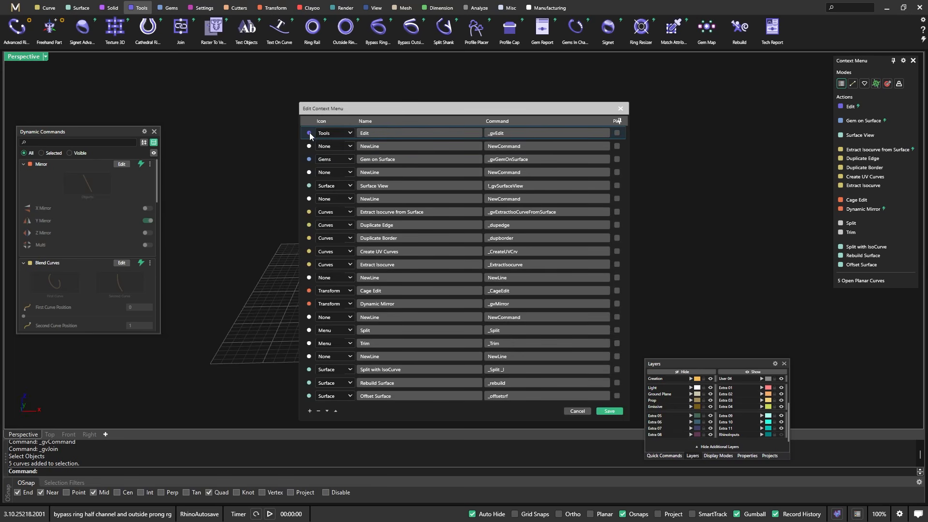
click(310, 133)
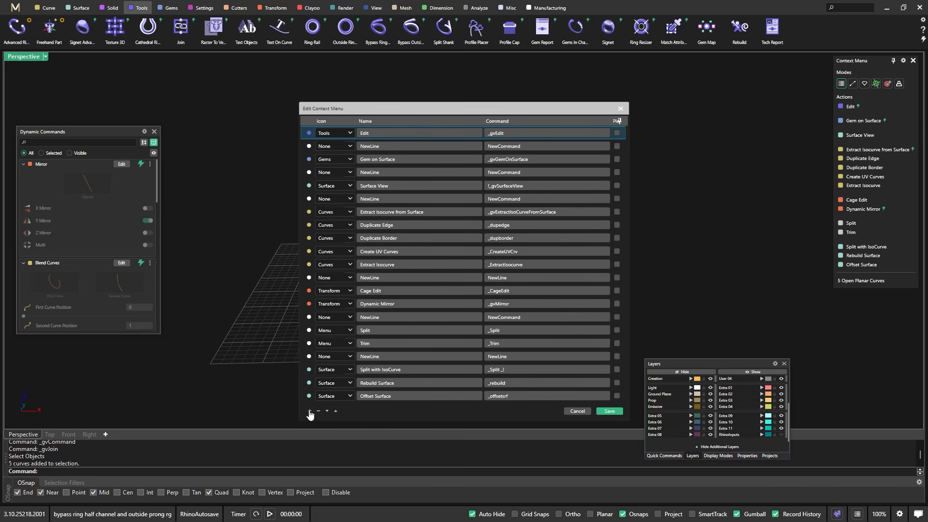
click(310, 411)
click(309, 147)
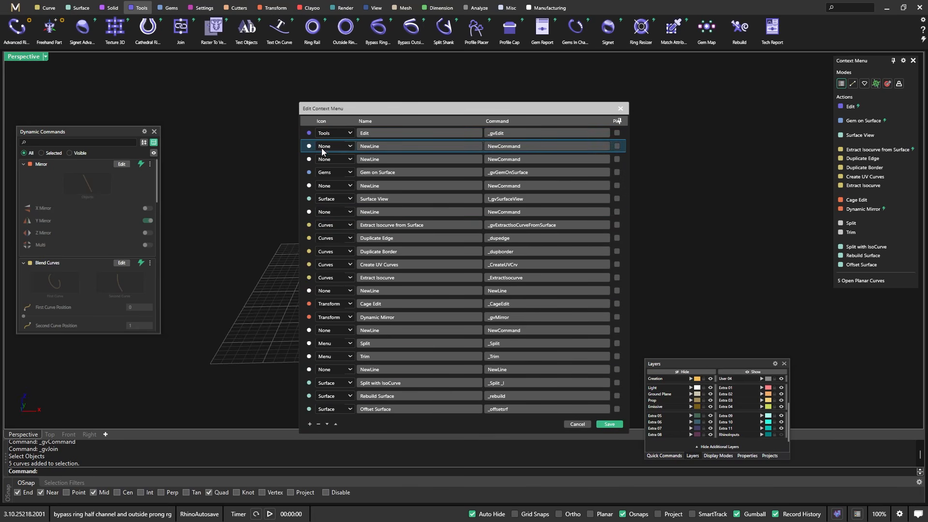
click(351, 146)
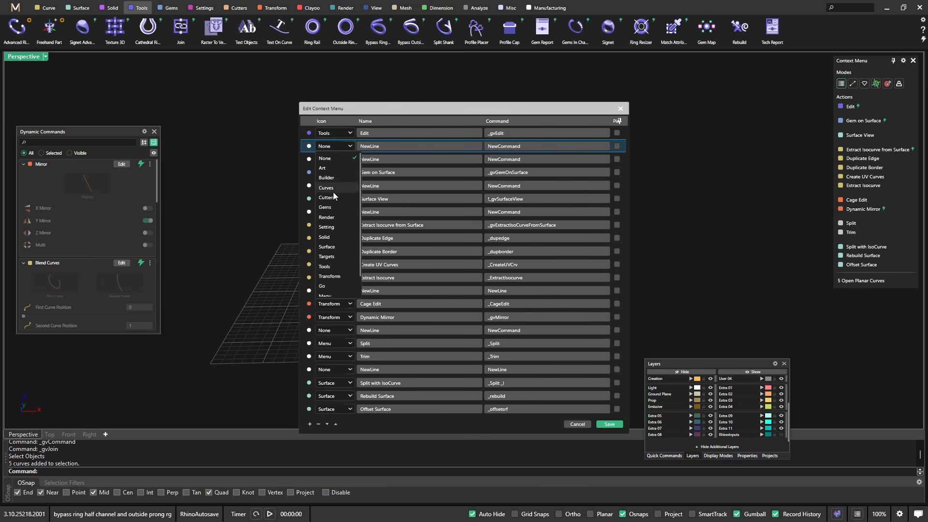
click(333, 266)
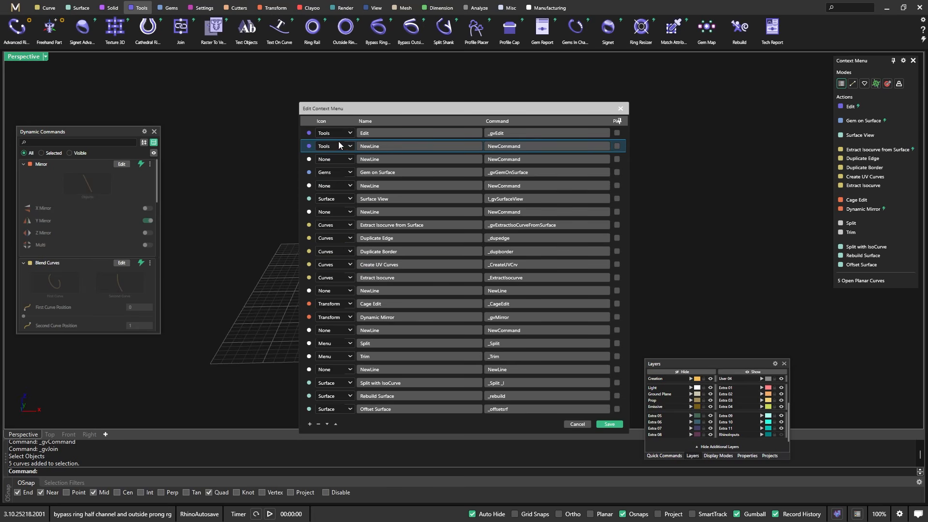
Name the new context menu entry Join, assign it the command _gvJoin, and save the configuration
double_click(378, 146)
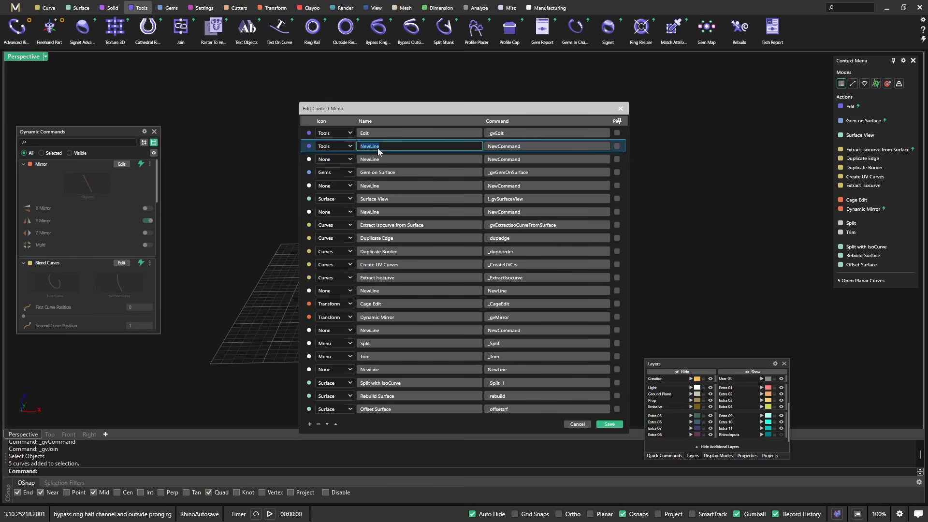
text(Join)
double_click(527, 147)
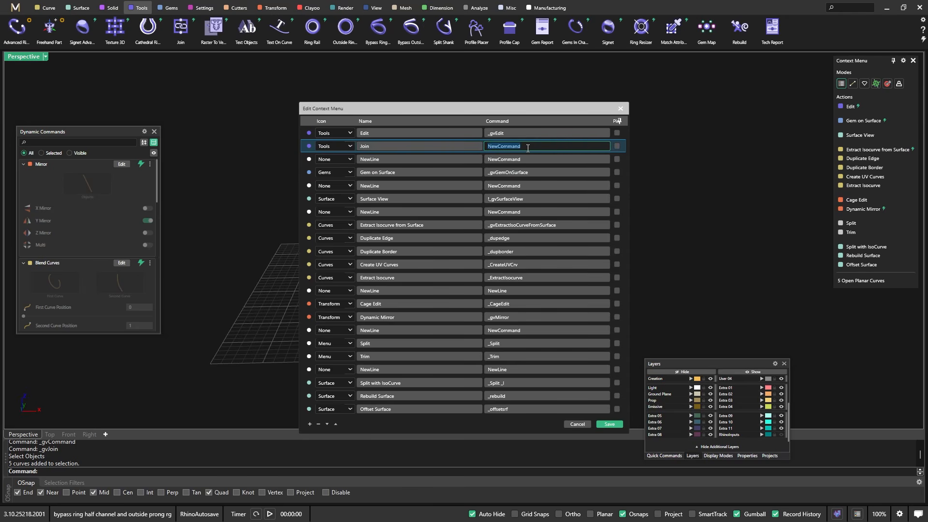
text(_gvJoin)
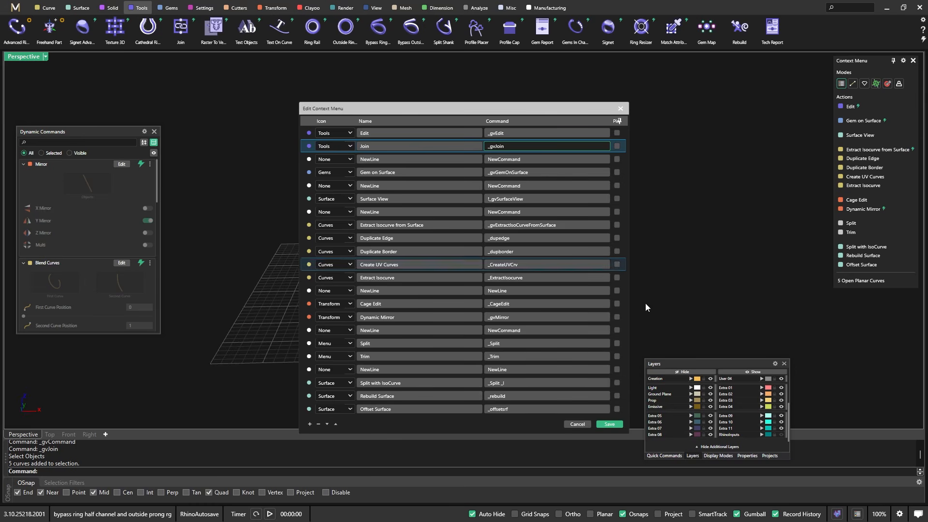
click(610, 424)
Reselect the five rail curves, join them into one curve with the new Join entry, and check the result by selecting it
key(Escape)
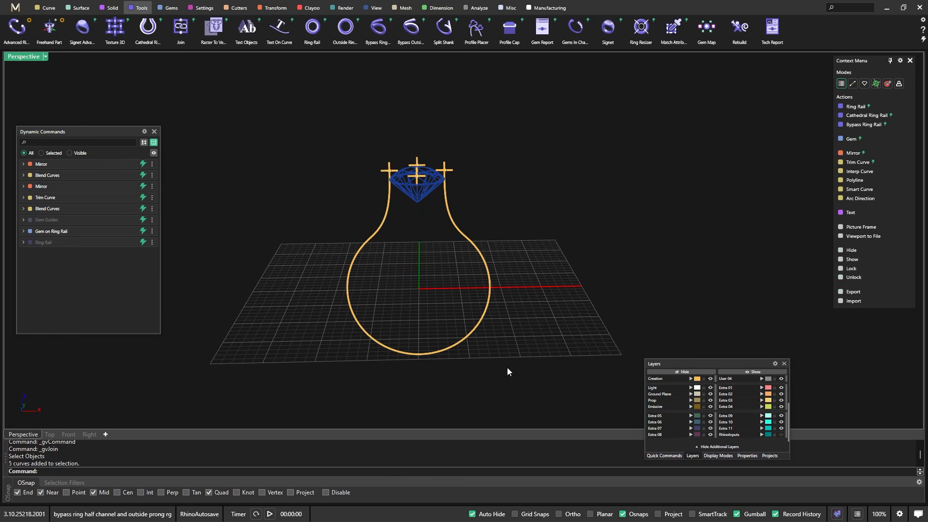
drag(506, 367, 314, 207)
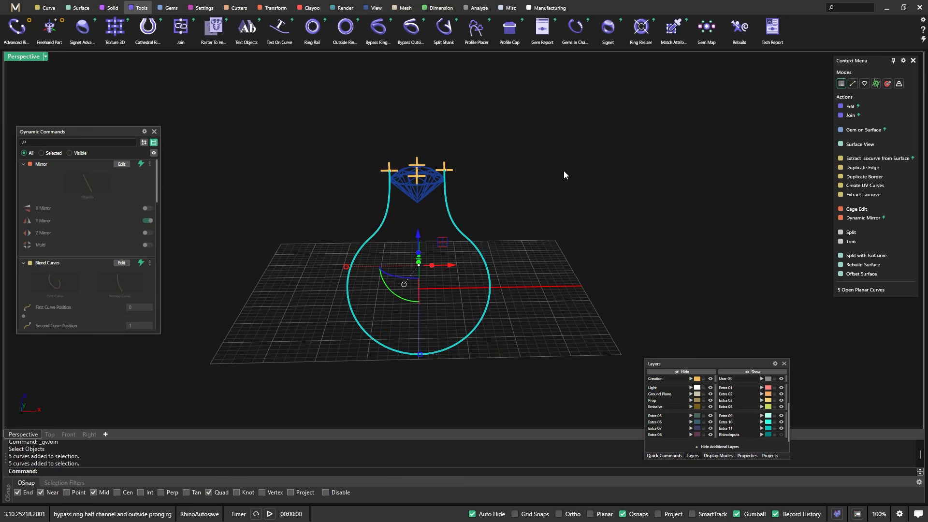
click(855, 116)
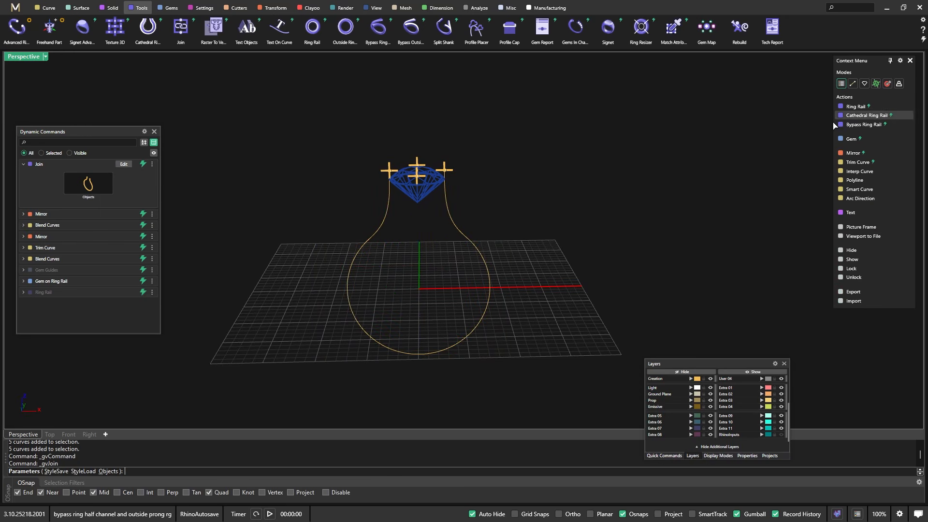
click(380, 225)
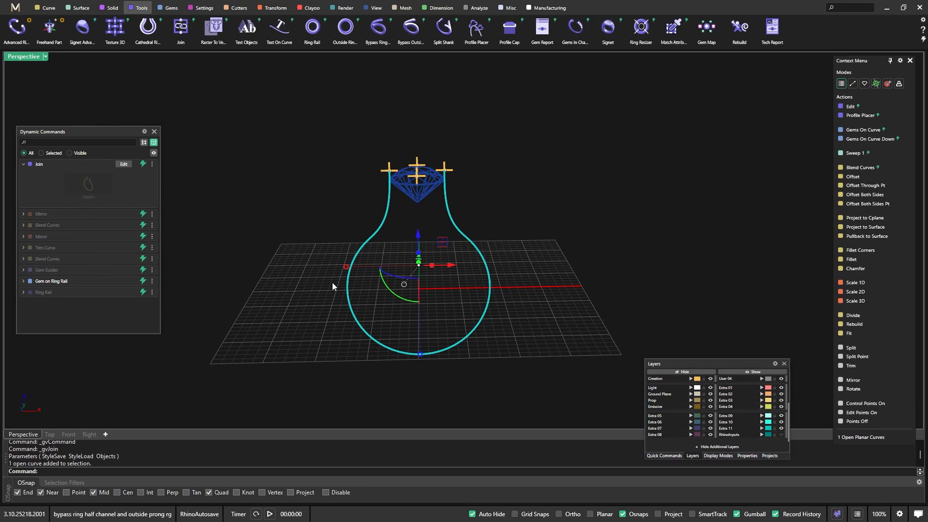
click(517, 136)
Show the original Ring Rail curve from the command history and hide it again
scroll(525, 164, down, 6)
right_drag(527, 172, 478, 209)
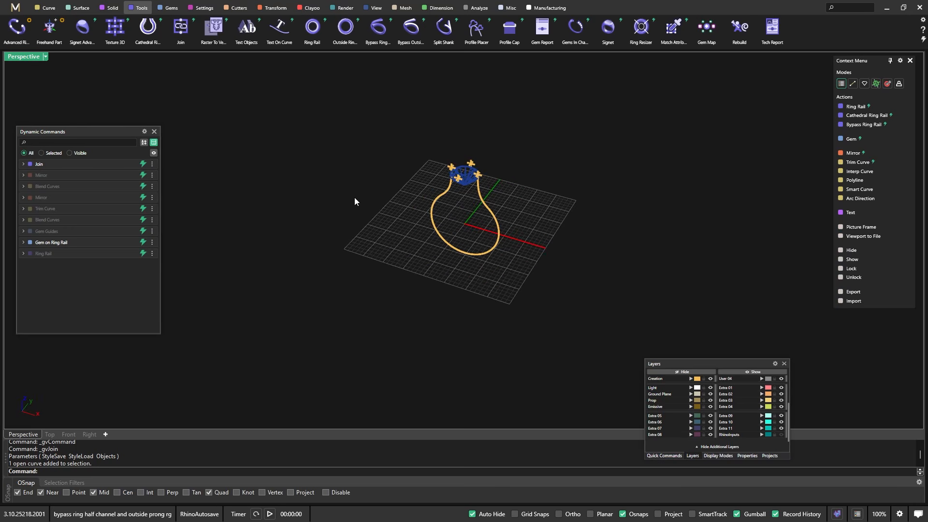
click(152, 253)
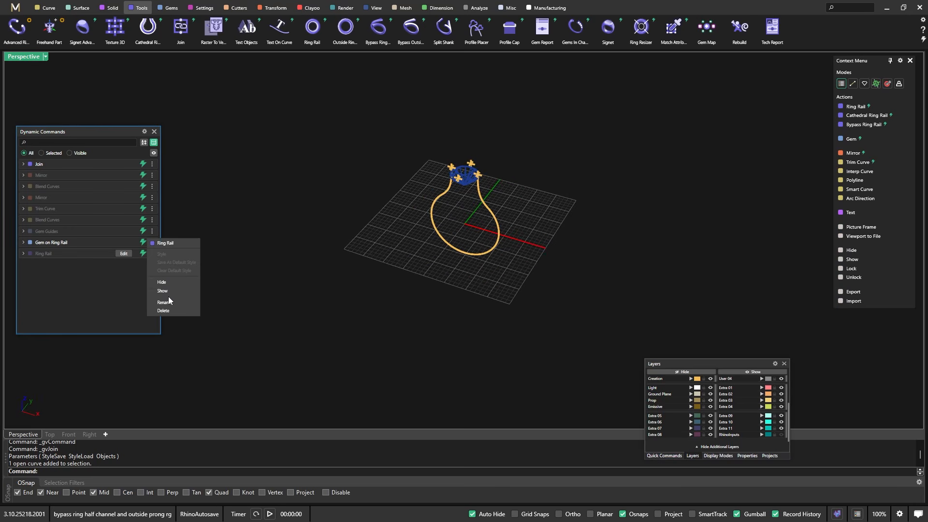
click(165, 291)
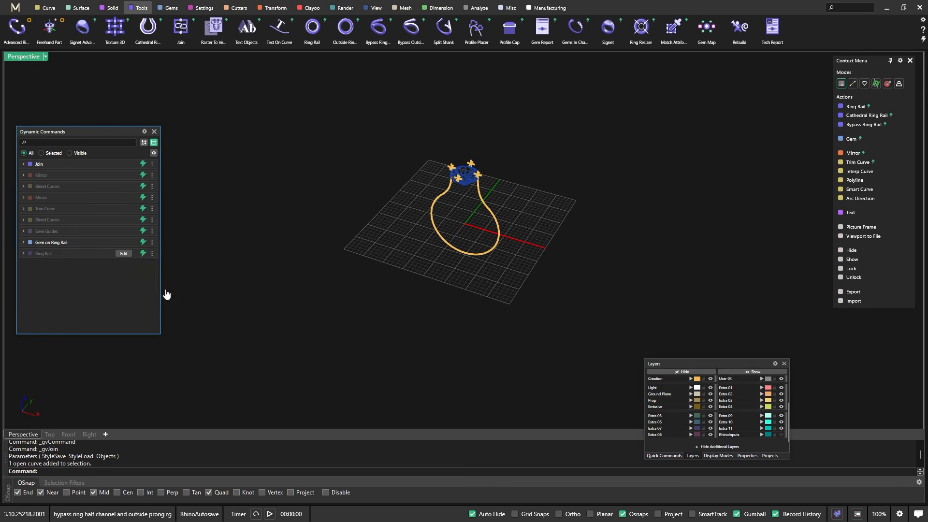
click(151, 255)
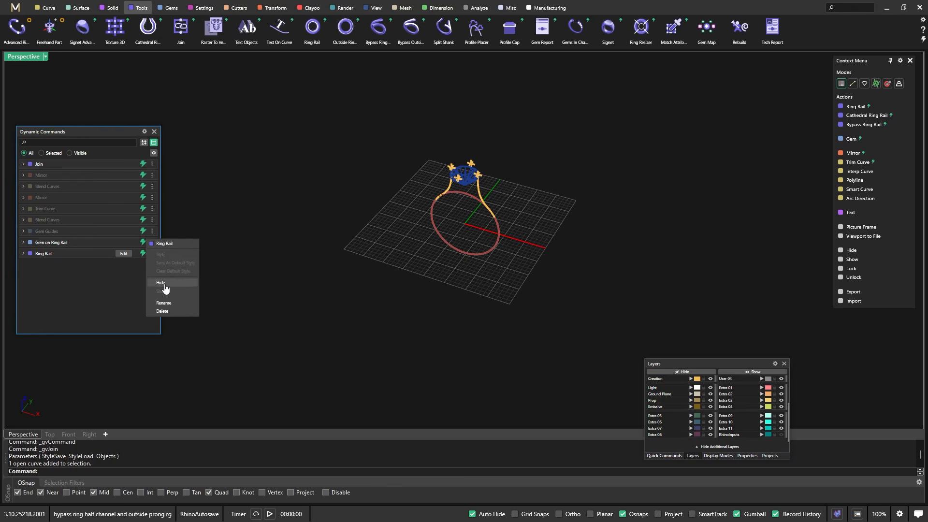
click(164, 284)
Edit the Ring Rail to try US finger size 10, set it back to size 7, and finish the edit
scroll(459, 204, up, 4)
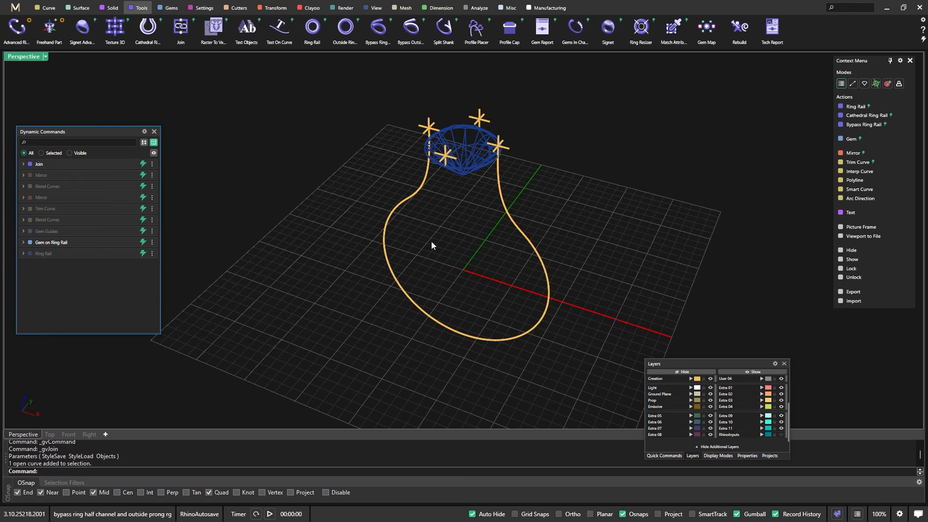
right_drag(431, 245, 468, 215)
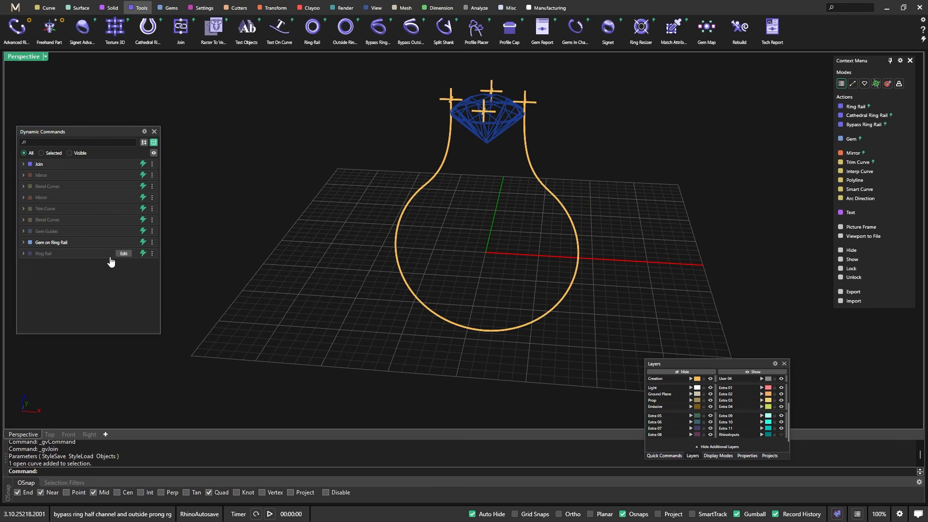
click(125, 255)
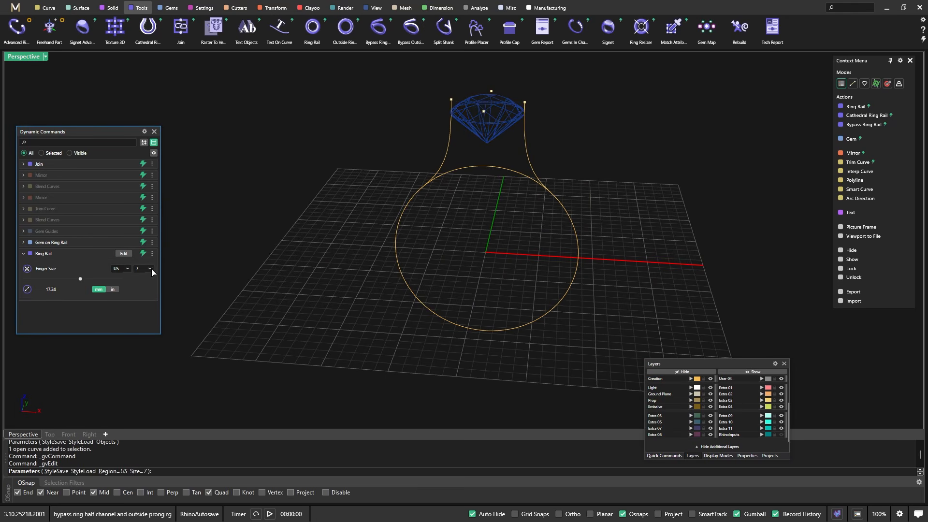
click(151, 268)
click(143, 392)
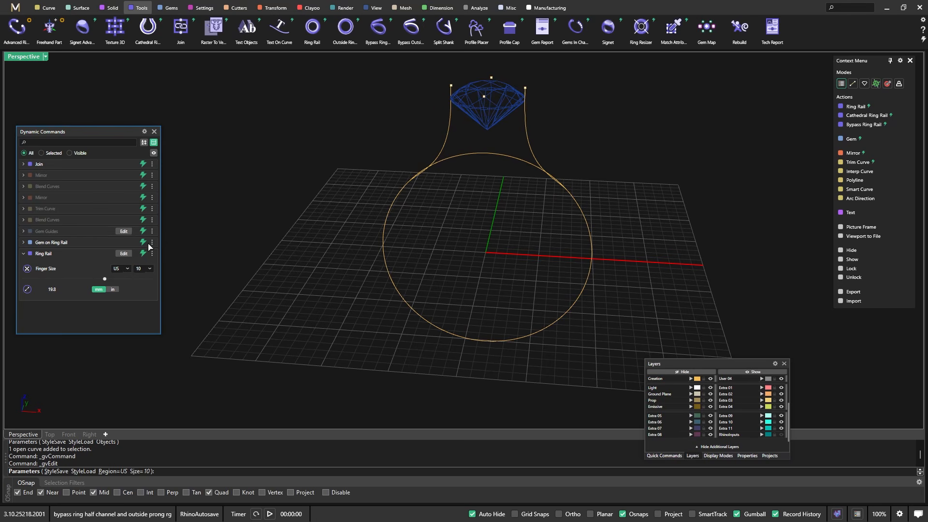
click(151, 269)
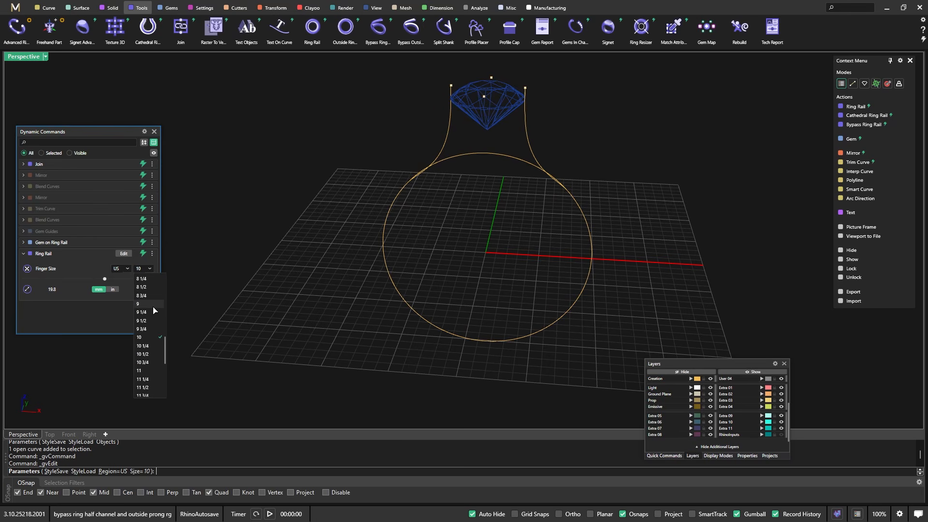
scroll(148, 303, up, 2)
click(148, 305)
right_click(351, 222)
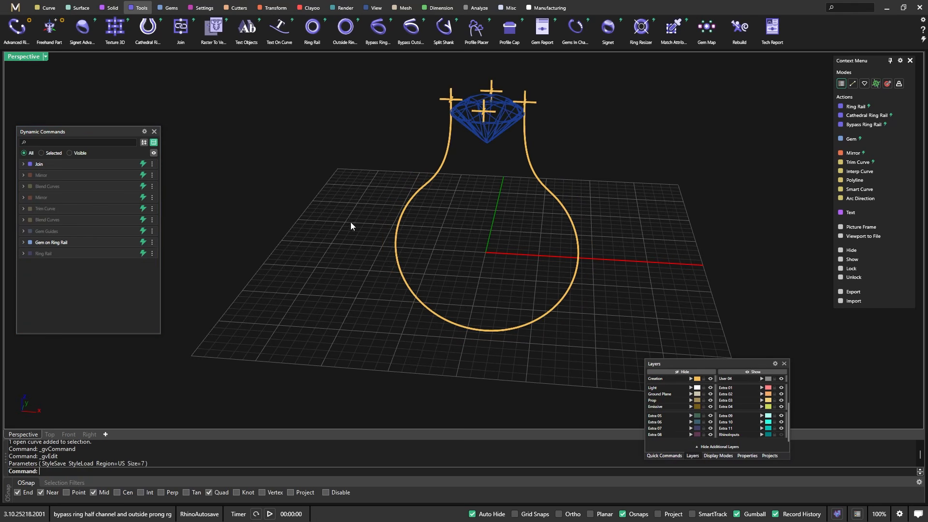
Start Profile Placer on the joined rail curve, show all four views, and rotate the profile a quarter turn in the Top view
scroll(430, 269, down, 3)
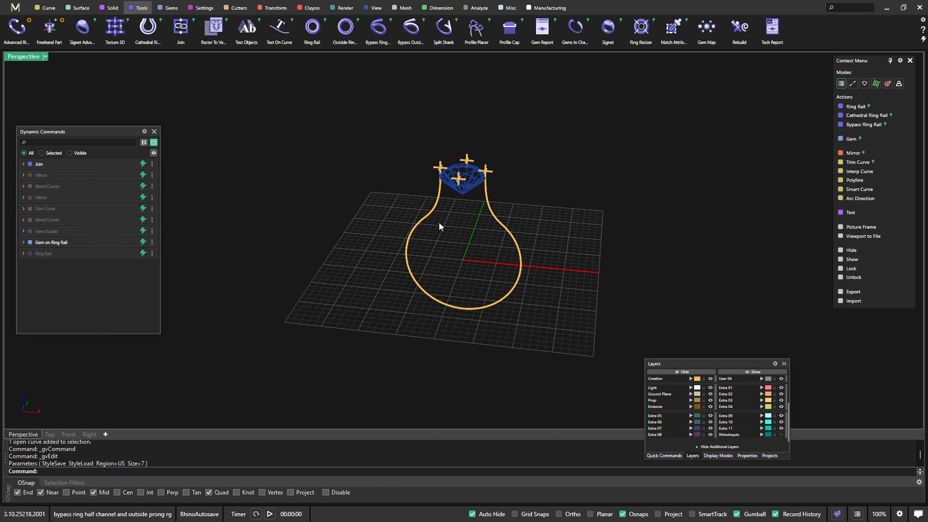
click(490, 208)
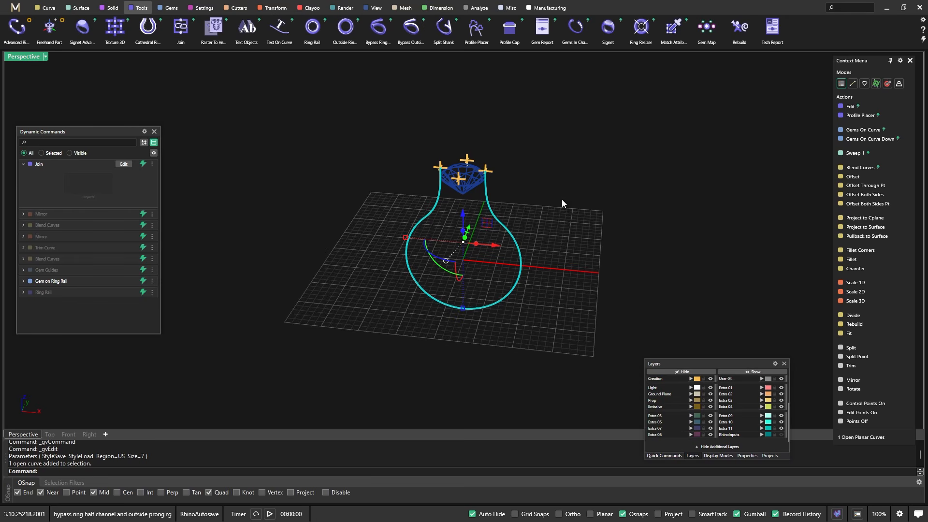
click(862, 116)
double_click(33, 57)
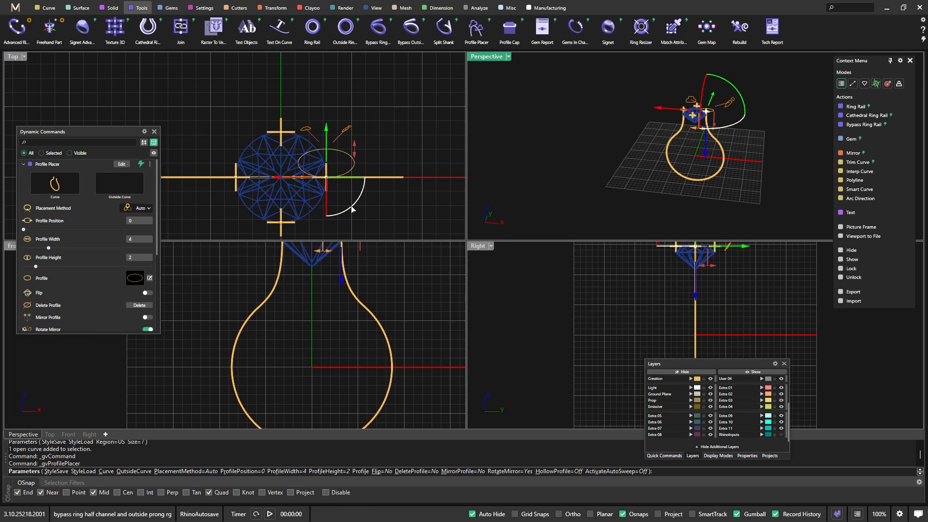
drag(352, 208, 384, 179)
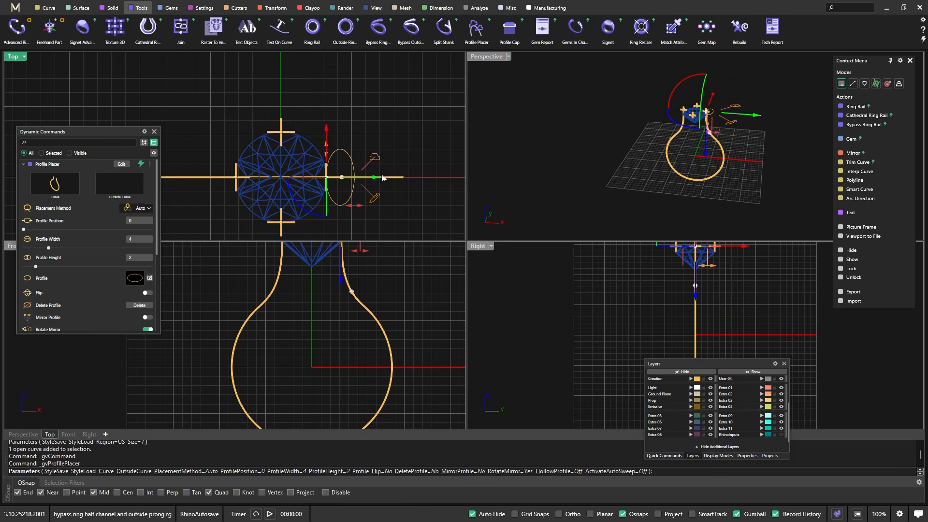
Set the profile width to about 3.8 mm, choose shank profile 02 from the library, and confirm the profile placement
scroll(334, 178, up, 4)
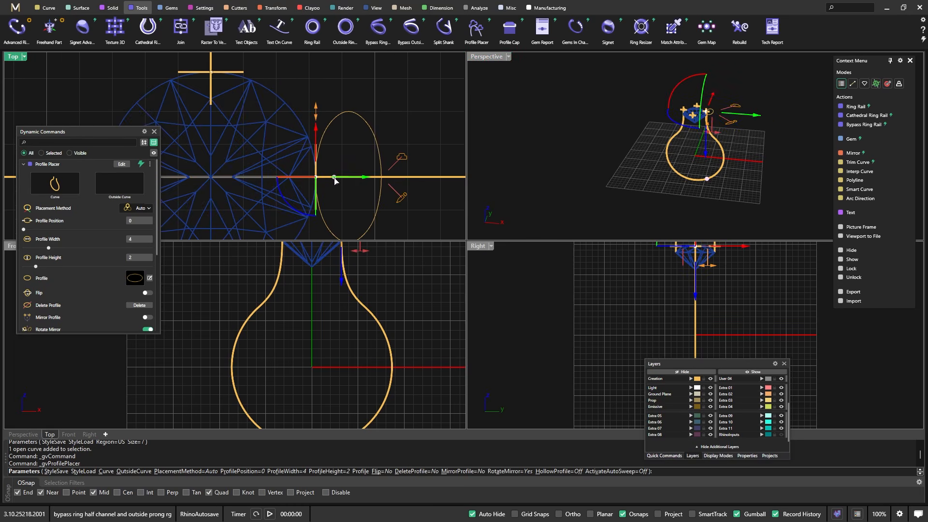
mouse_move(318, 114)
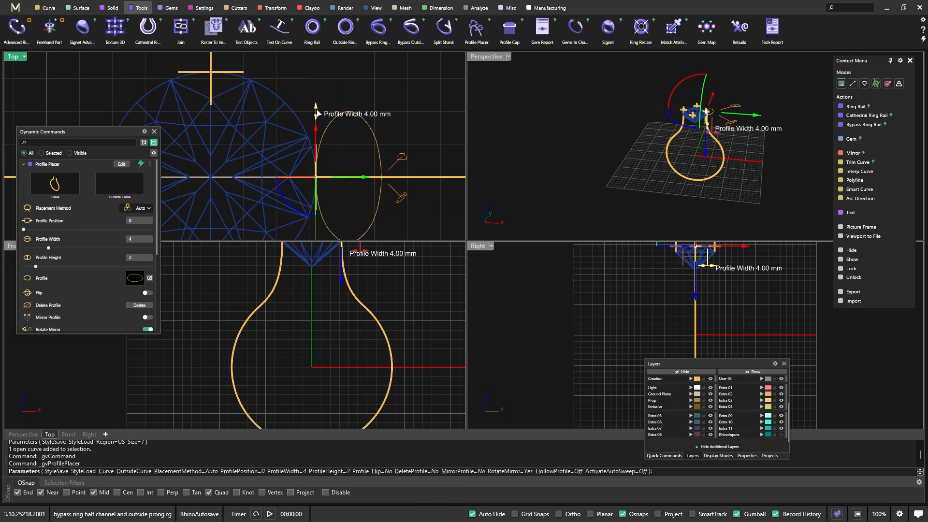
drag(317, 113, 320, 118)
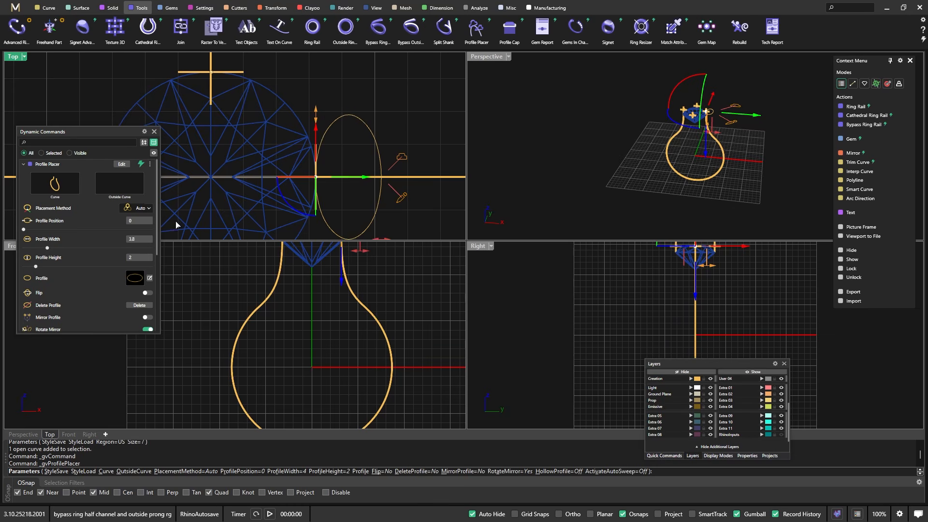
click(132, 280)
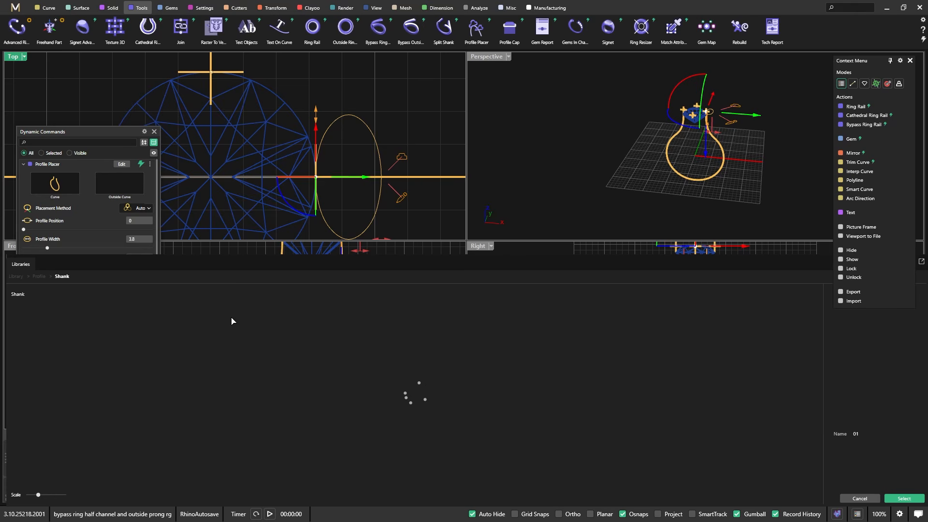
click(82, 327)
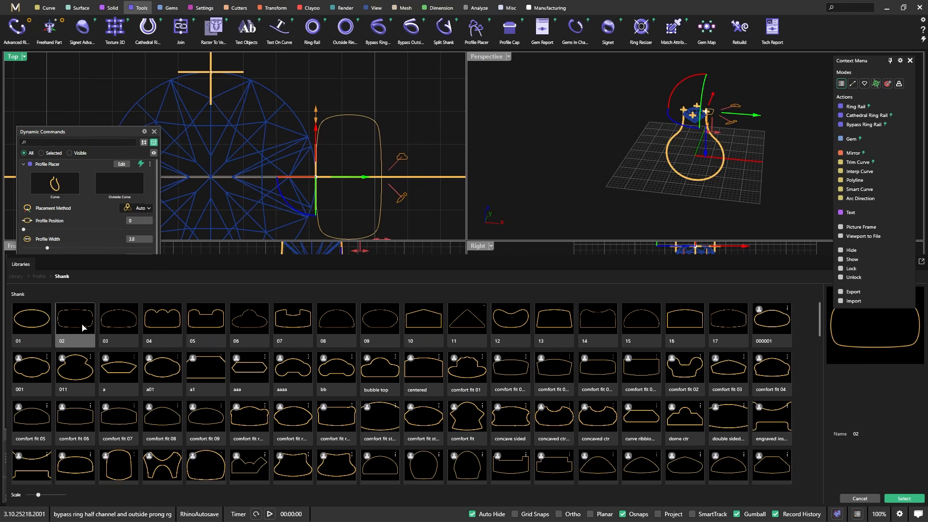
double_click(82, 328)
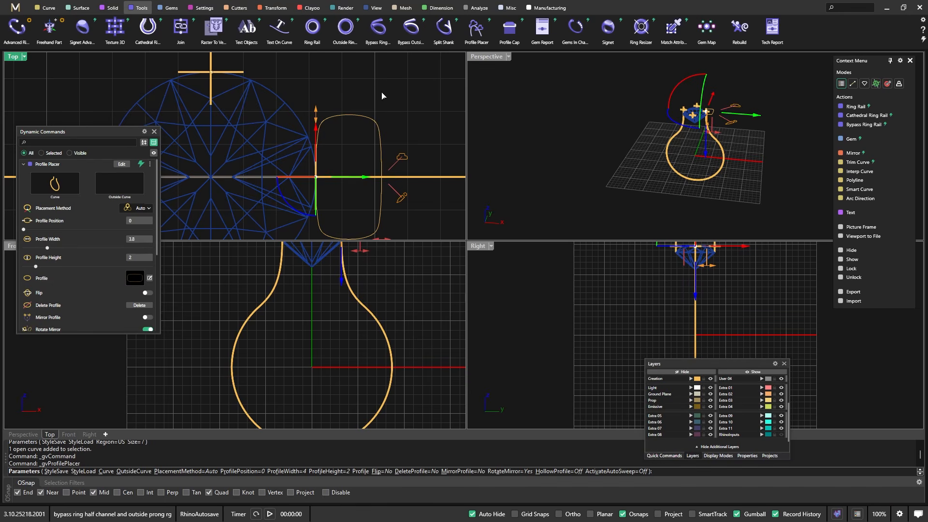
key(Return)
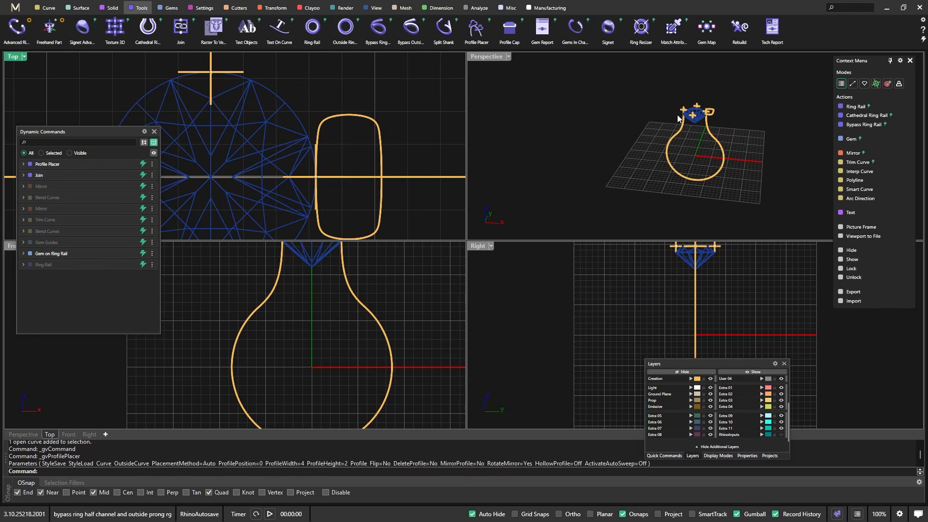
Edit the Gem Guides around the diamond and set their girdle spacing to about -0.2 mm
scroll(678, 118, up, 5)
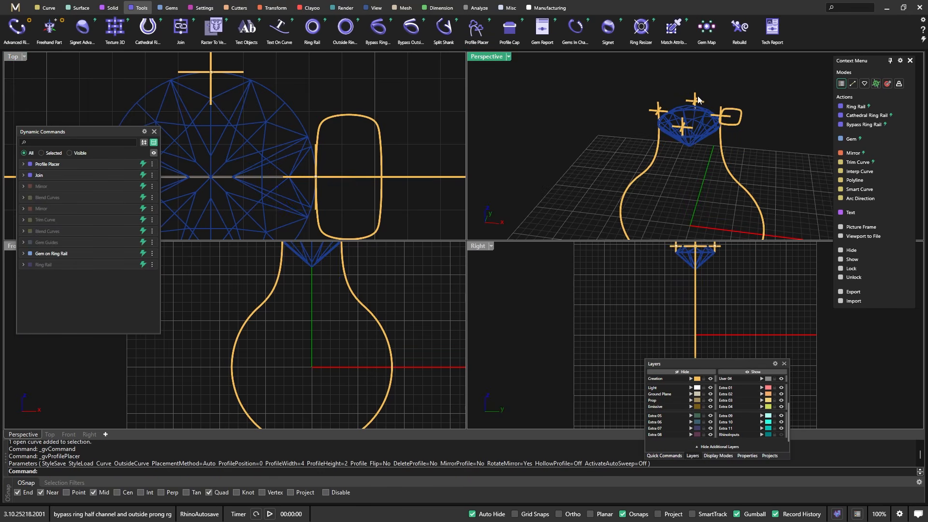
click(695, 98)
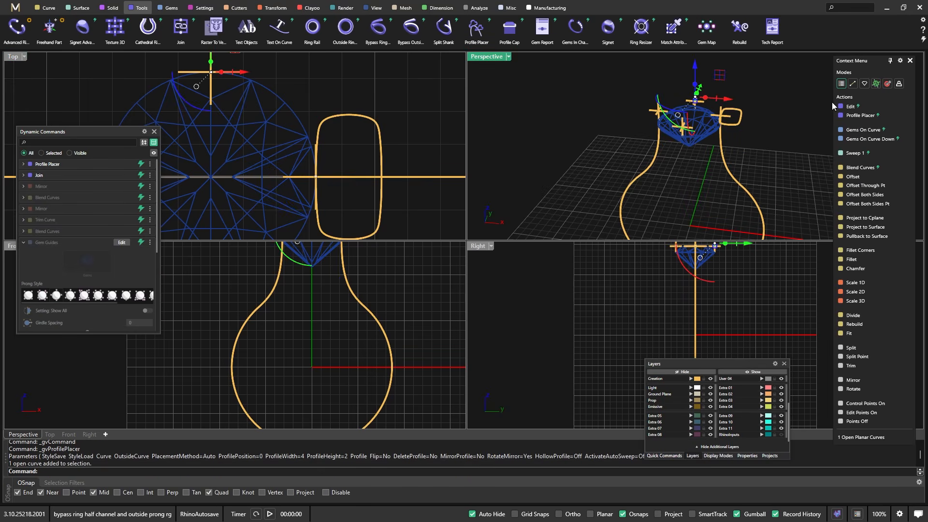
click(854, 110)
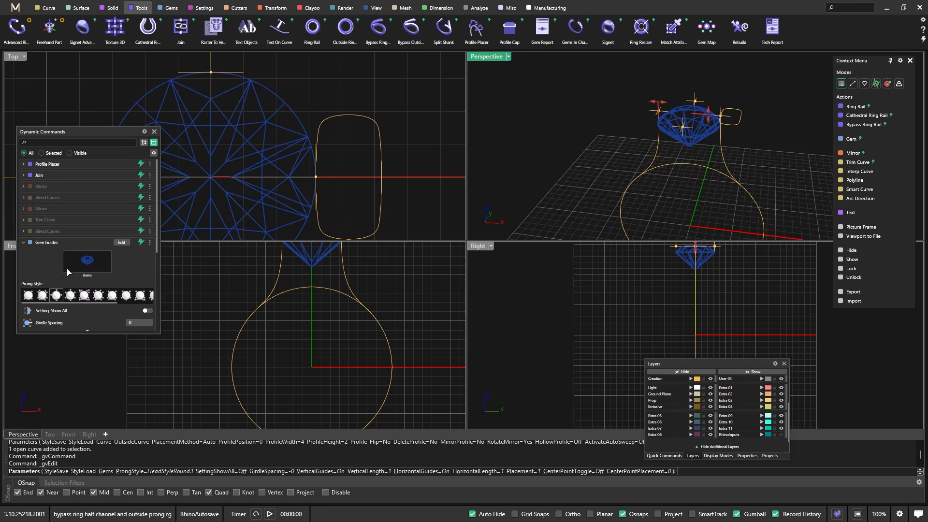
scroll(69, 272, down, 2)
drag(85, 252, 90, 252)
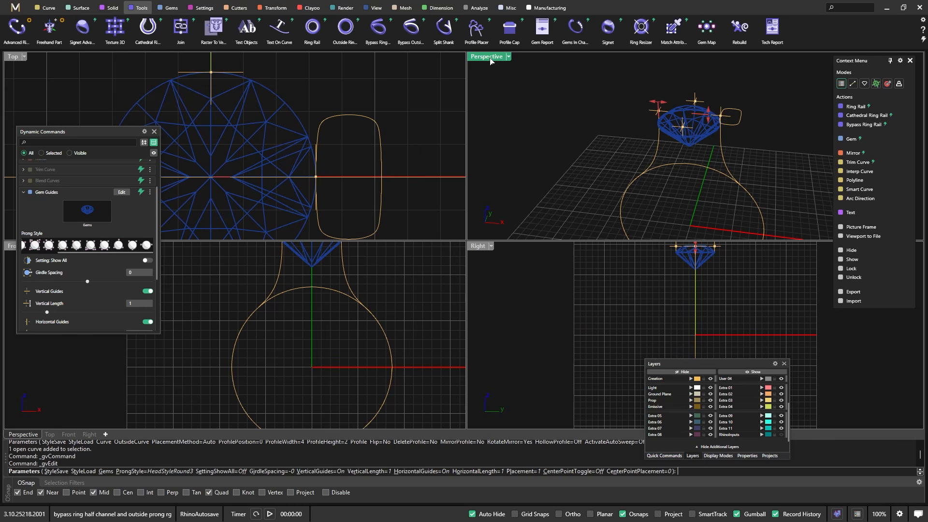
scroll(524, 141, up, 5)
scroll(415, 101, down, 3)
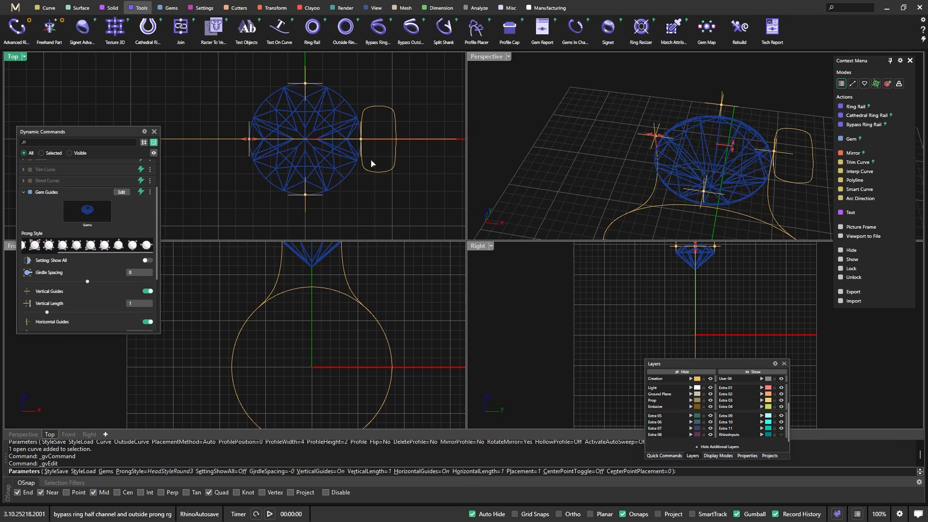
scroll(321, 182, up, 4)
scroll(321, 175, up, 3)
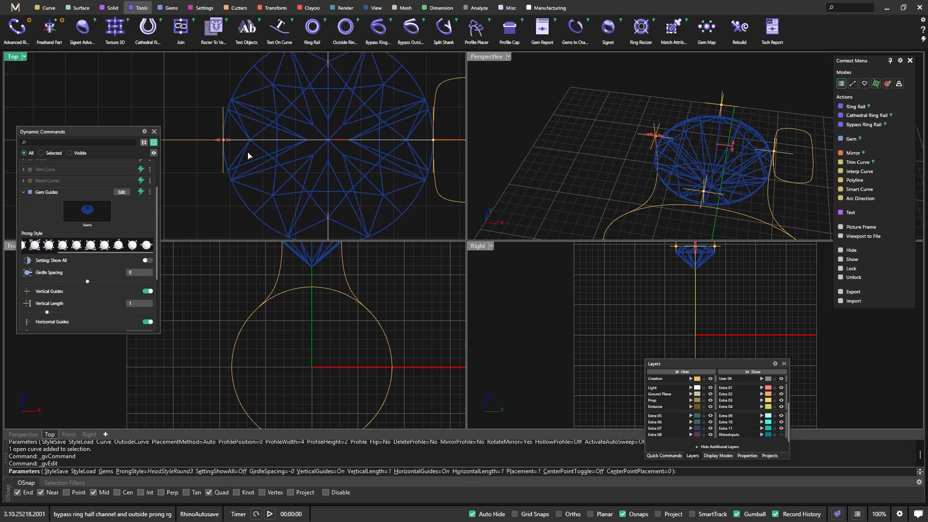
drag(224, 141, 229, 146)
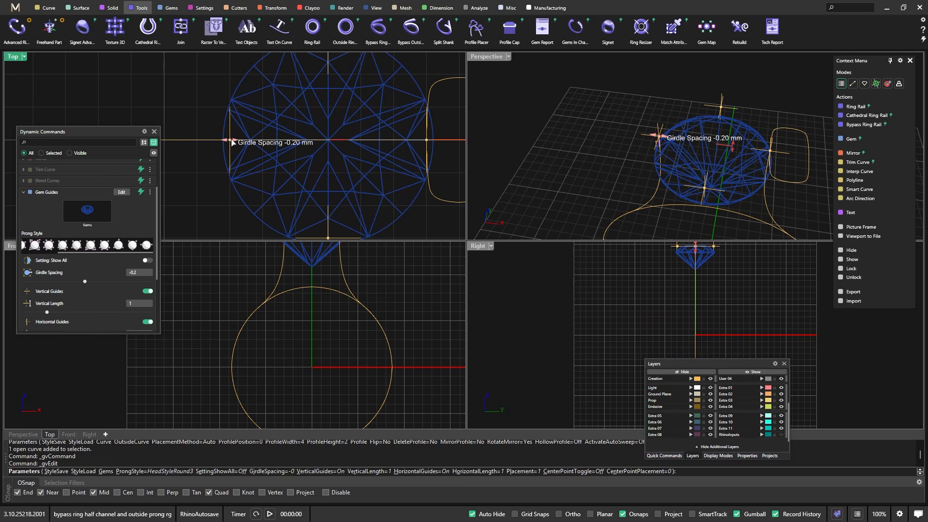
Set the Gem Guides' girdle spacing to about -0.3 mm, accept the edit, and maximize the Perspective view
drag(233, 141, 237, 141)
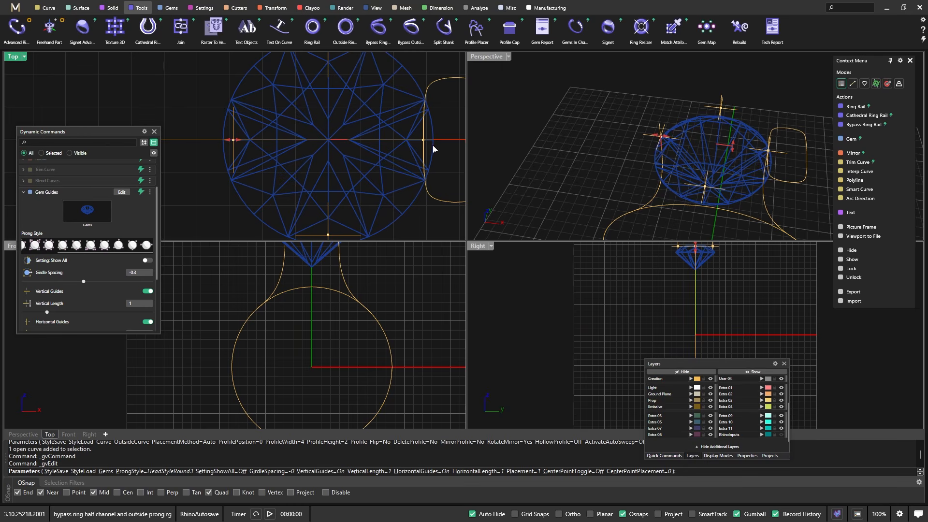
right_click(528, 114)
double_click(503, 57)
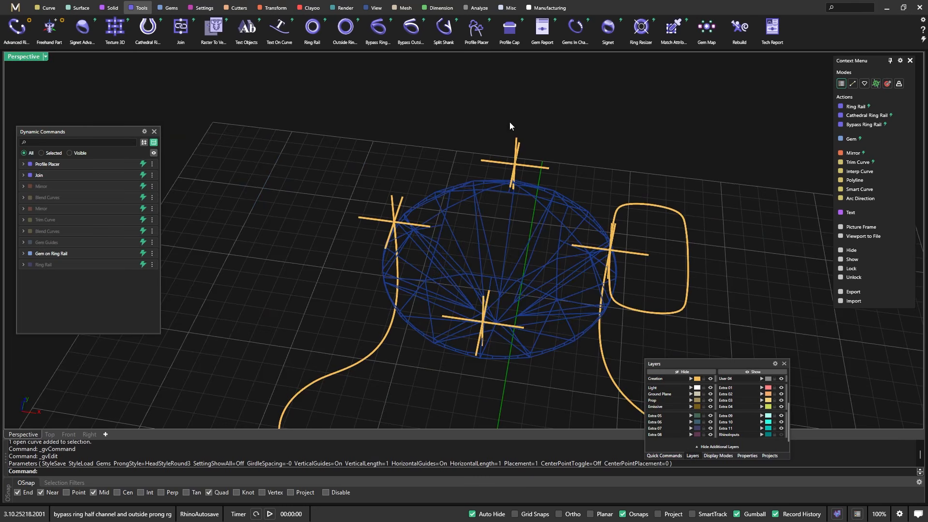
scroll(509, 122, down, 5)
right_drag(504, 144, 514, 146)
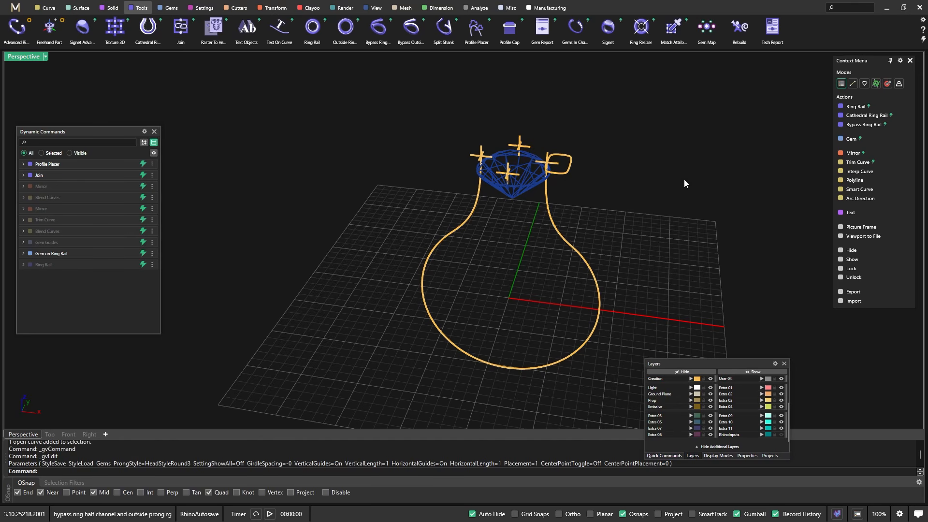
click(552, 202)
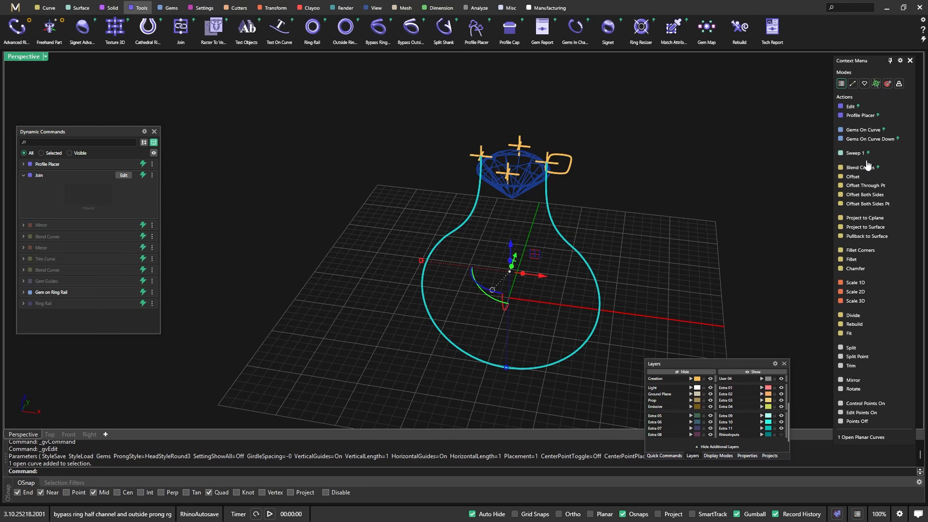
click(853, 154)
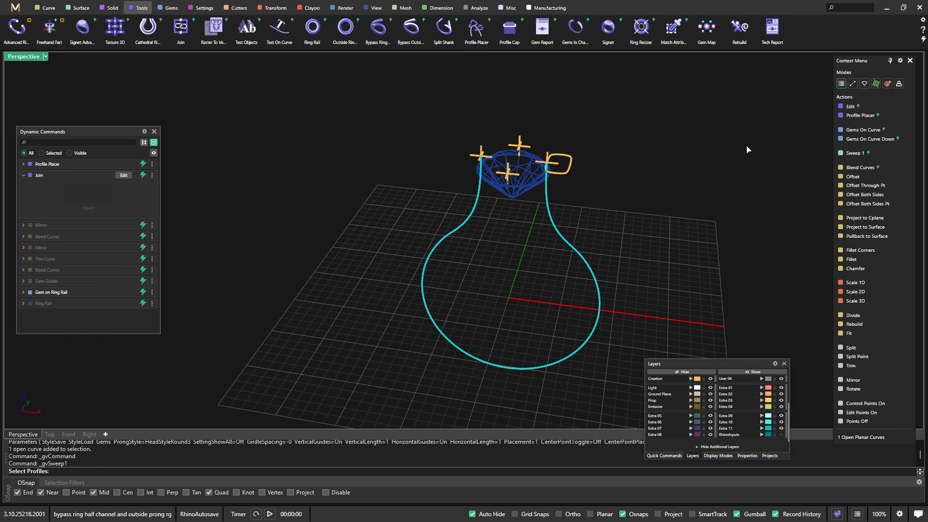
click(558, 174)
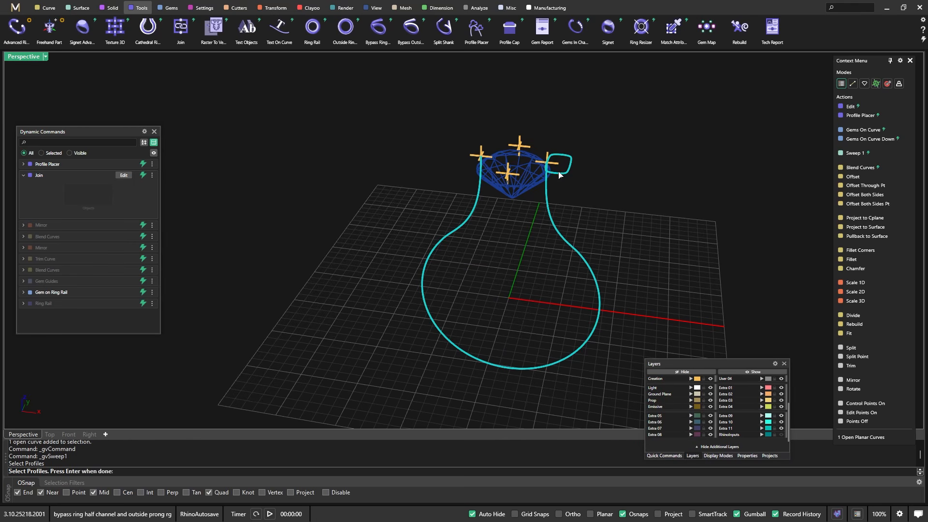
key(Return)
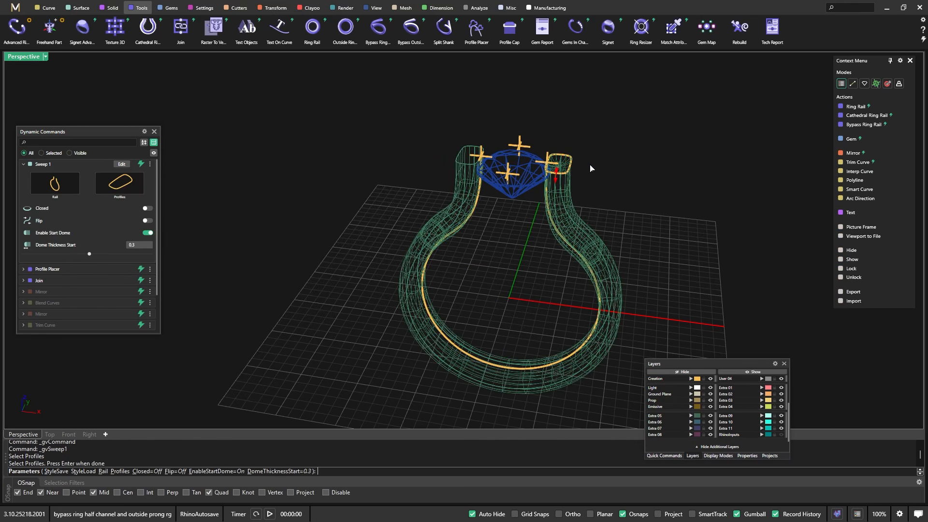
mouse_move(559, 179)
drag(554, 176, 556, 165)
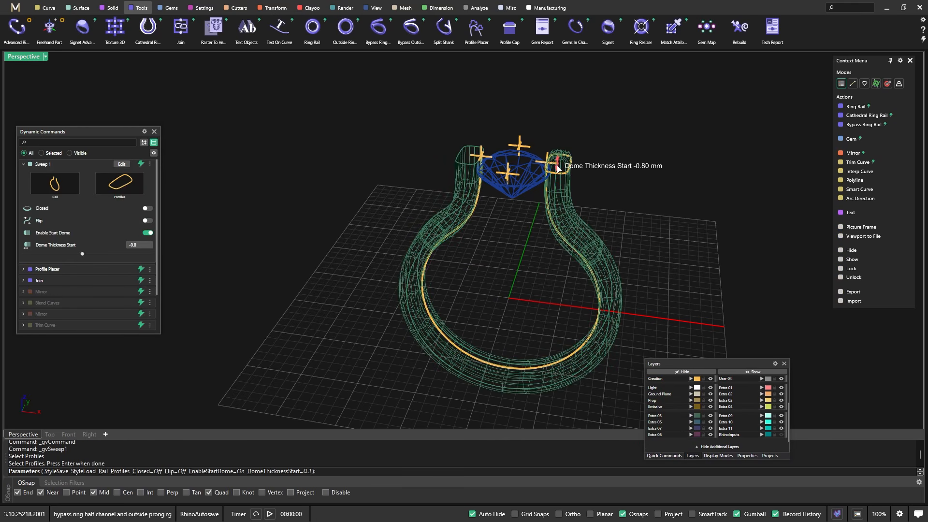
right_drag(588, 234, 526, 197)
scroll(526, 196, up, 5)
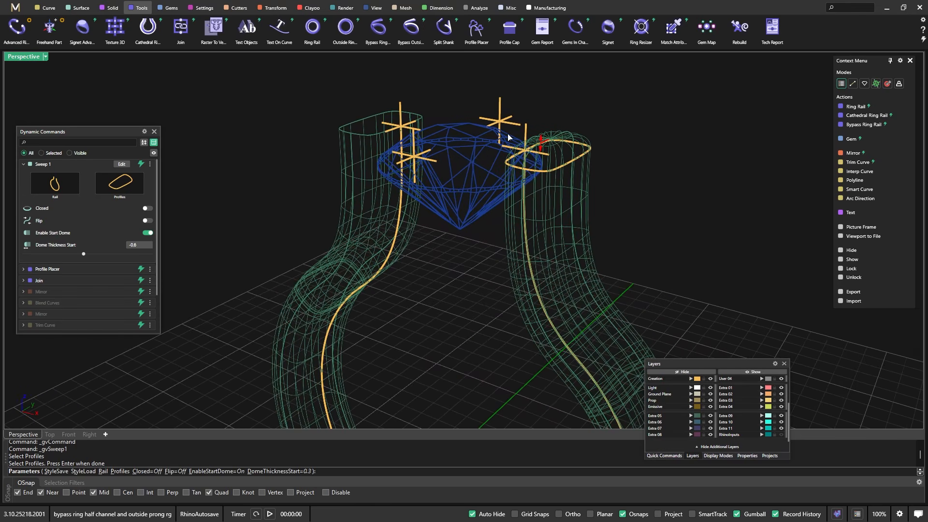
key(Escape)
Edit the Profile Placer on the rail's end profile, enabling Mirror Profile and disabling Rotate Mirror
click(590, 148)
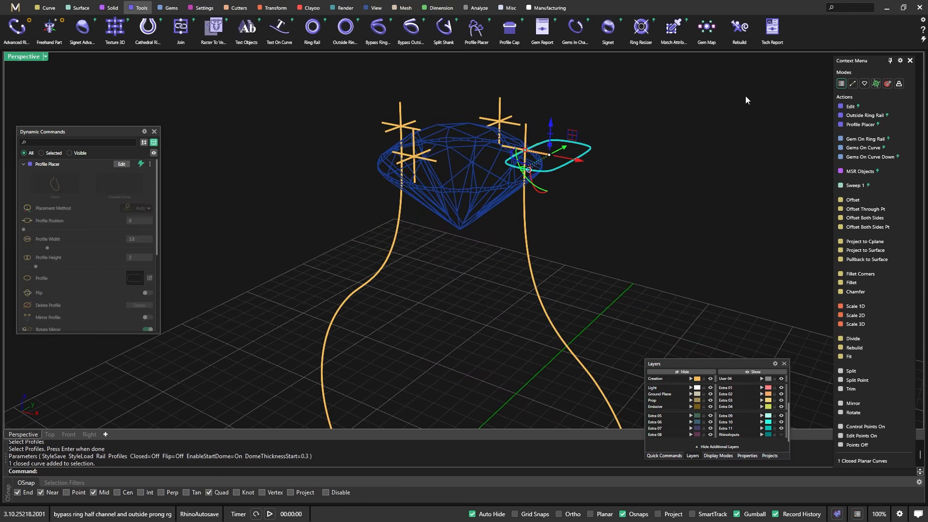
click(847, 107)
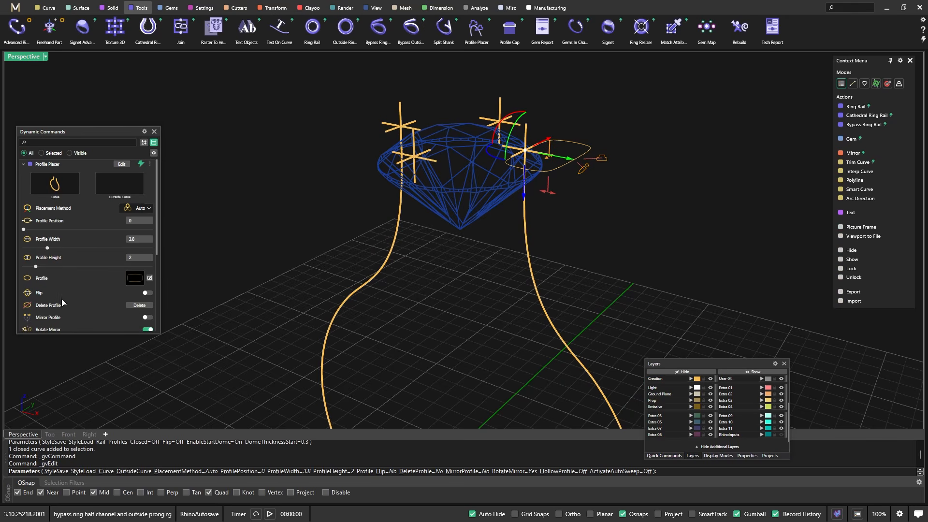
click(147, 318)
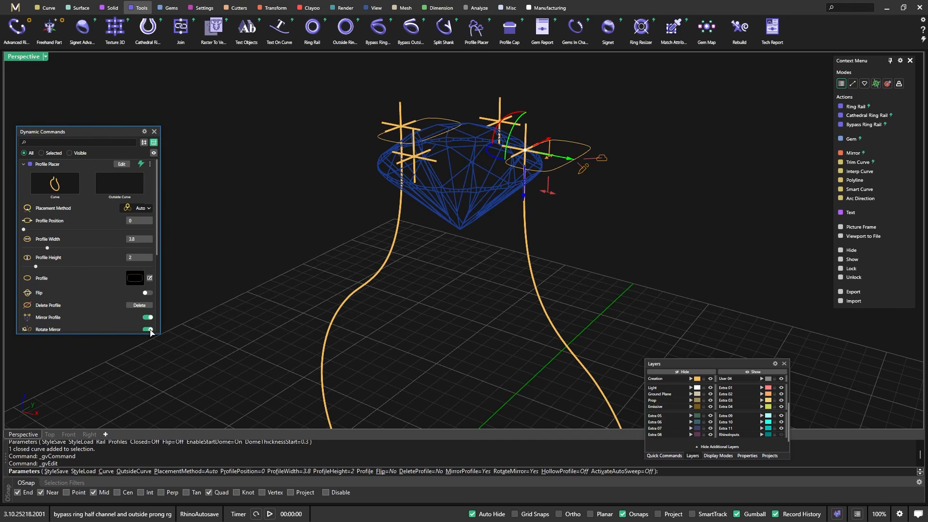
click(148, 330)
scroll(75, 333, down, 1)
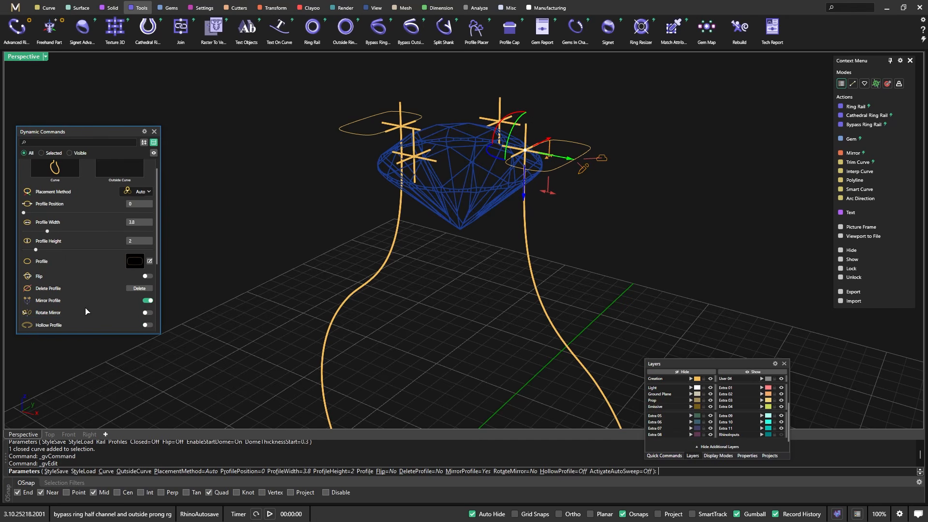
Add another profile at the bottom midpoint of the rail, at profile position 0.5
right_drag(265, 234, 435, 168)
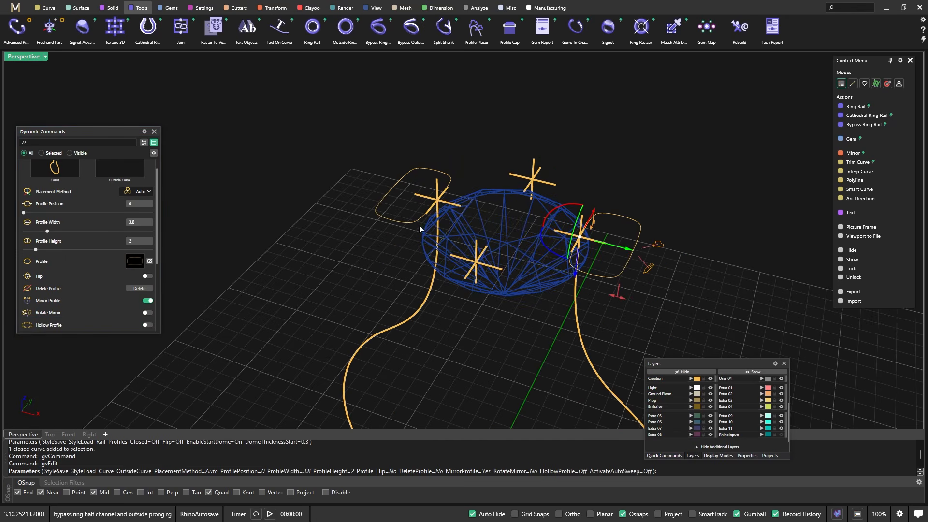
scroll(375, 118, down, 5)
right_drag(323, 217, 370, 224)
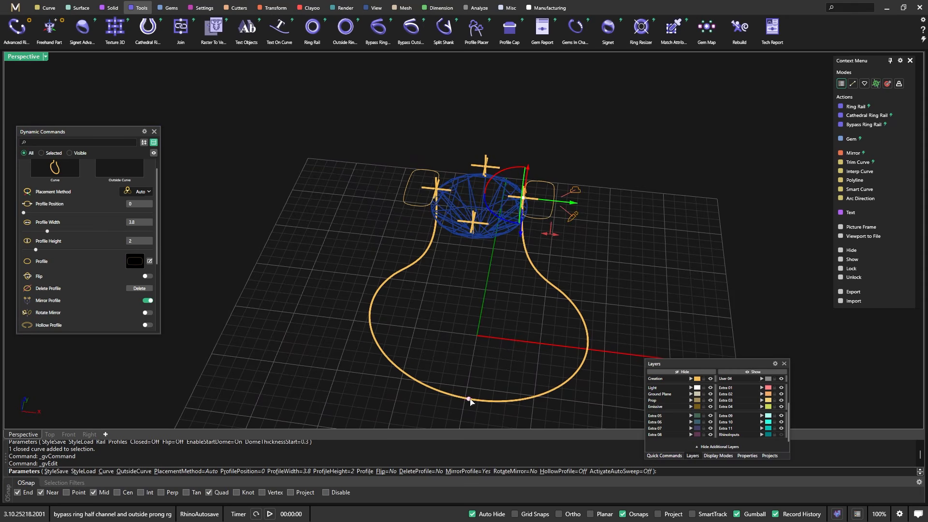
scroll(479, 325, down, 2)
right_drag(478, 321, 483, 290)
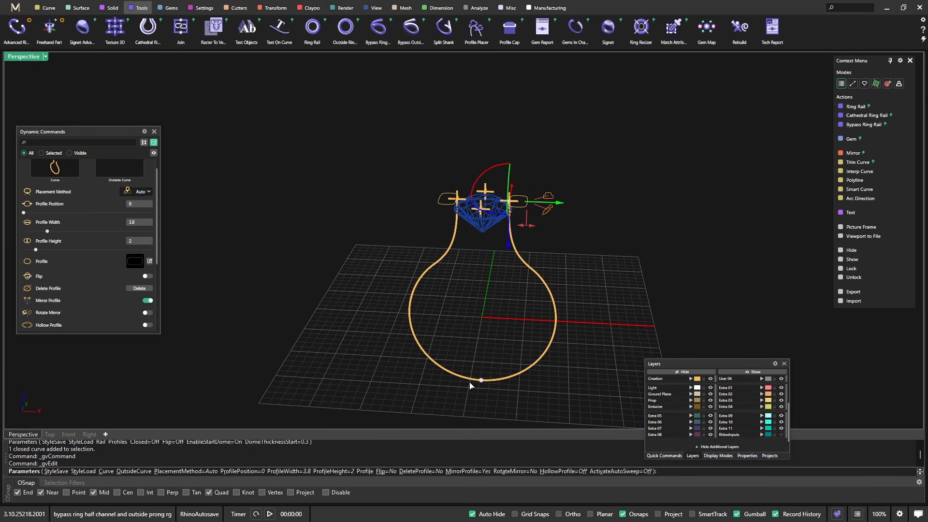
click(481, 382)
right_drag(481, 385, 364, 378)
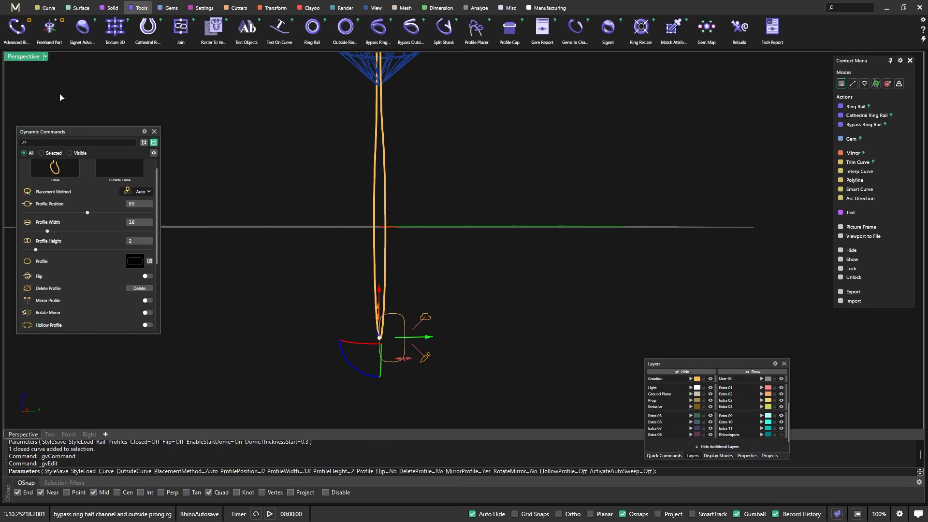
Show all four views and rotate the bottom profile a quarter turn in the Right view
double_click(21, 58)
scroll(317, 342, down, 6)
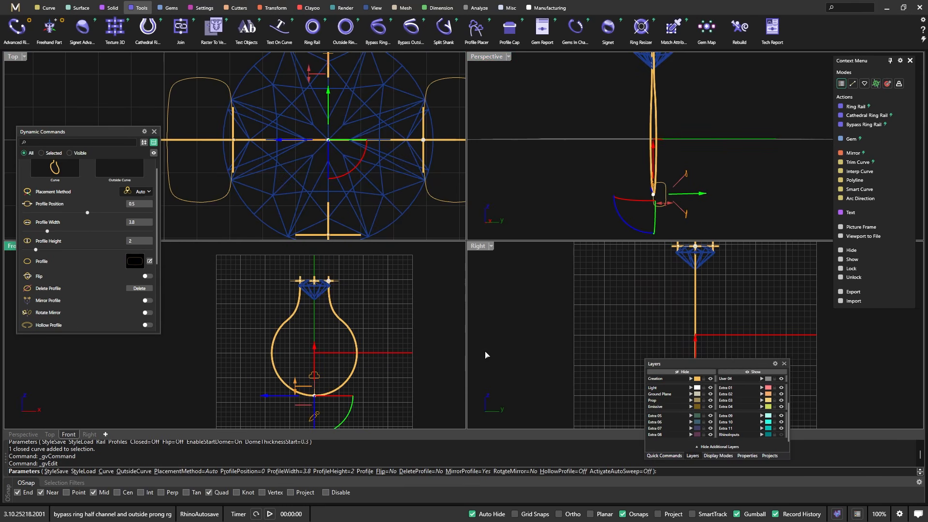
right_drag(513, 347, 481, 320)
right_drag(690, 320, 607, 309)
scroll(606, 375, up, 4)
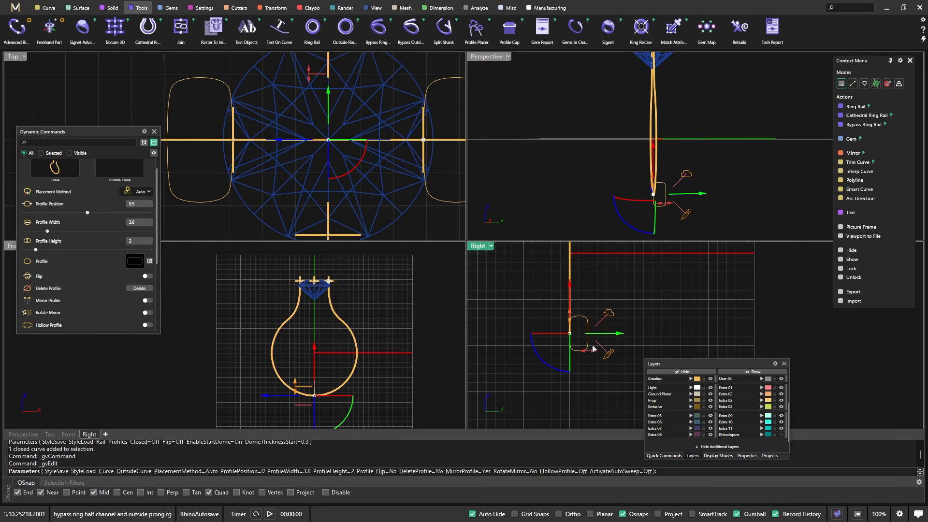
drag(558, 358, 510, 307)
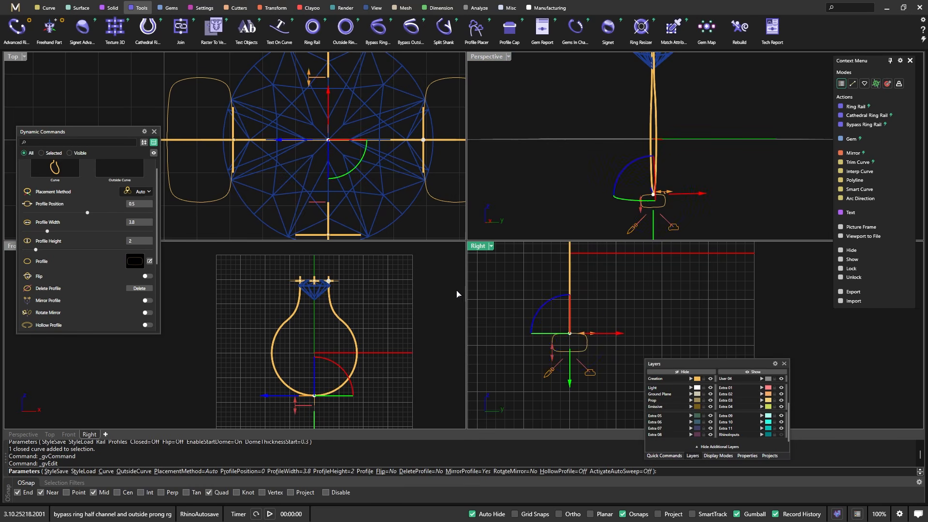
Change the bottom profile's shape to shank profile 01 from the library
click(130, 262)
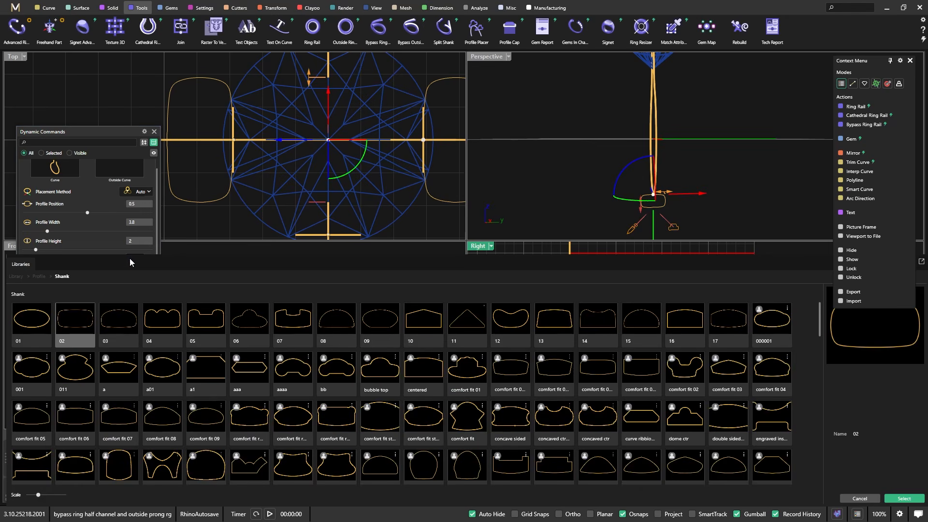
click(33, 325)
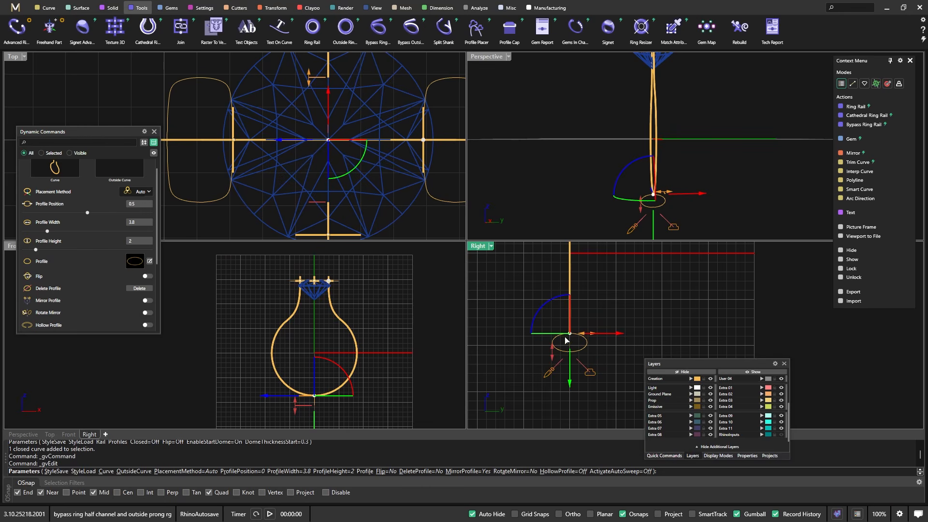
scroll(578, 342, up, 3)
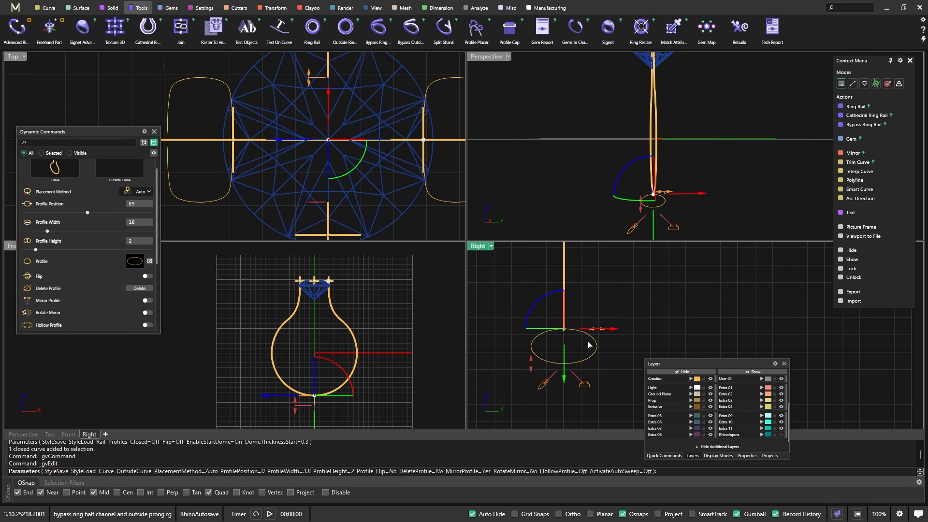
Widen the mirrored profiles beside the diamond to about 4.5 mm and confirm the profile placement
right_drag(555, 221, 688, 167)
scroll(288, 141, down, 3)
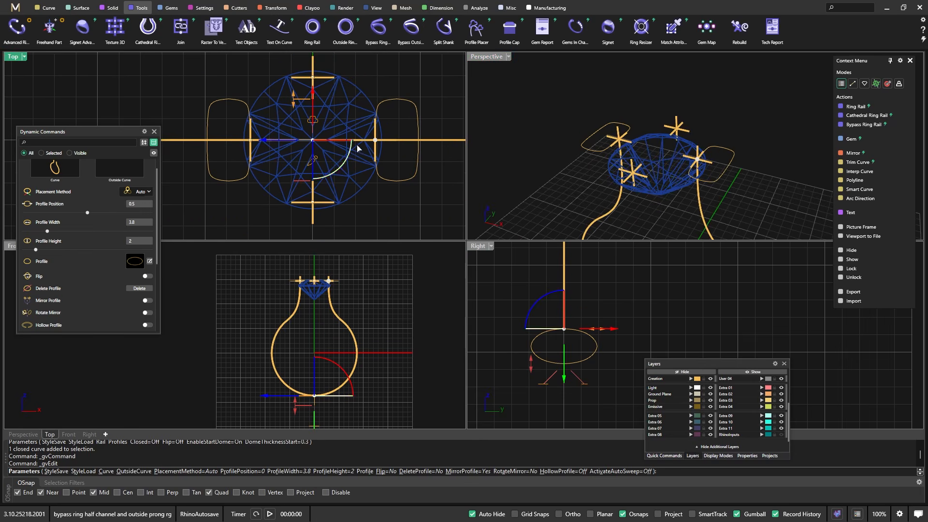
click(376, 142)
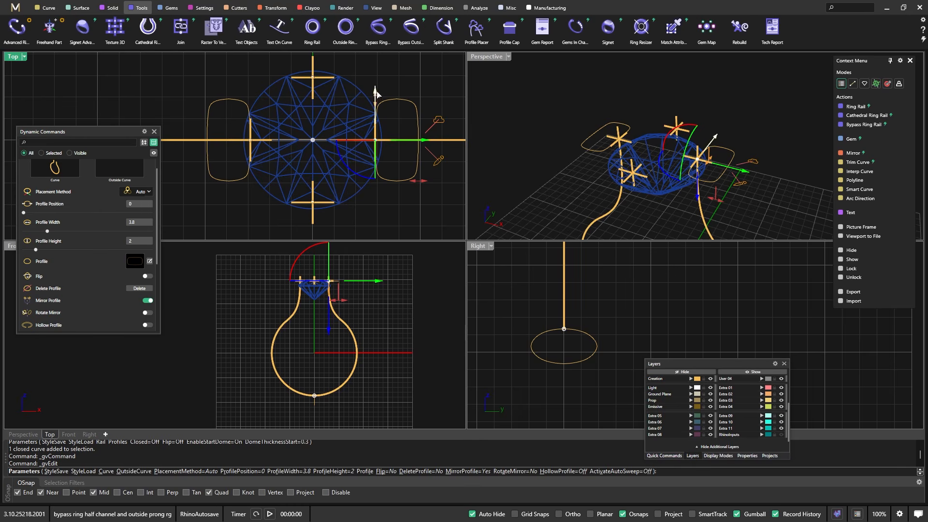
drag(381, 102, 385, 88)
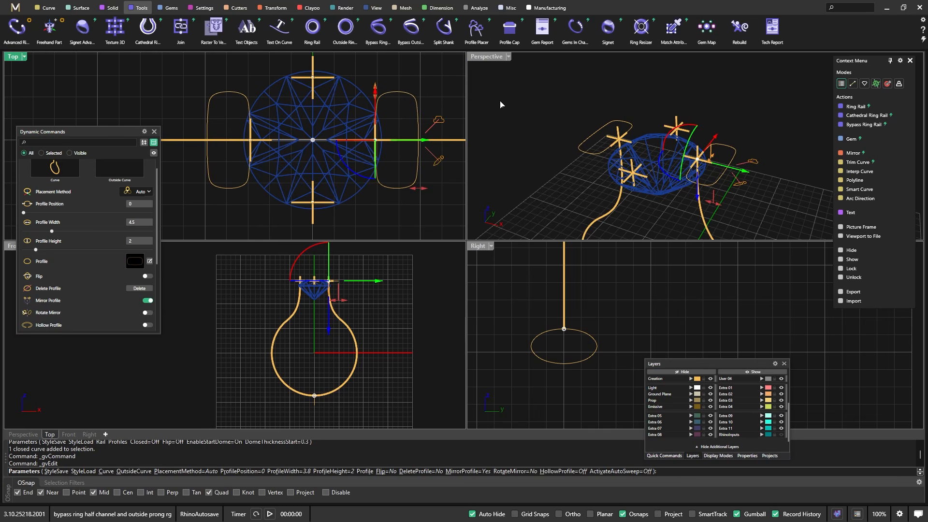
right_click(517, 158)
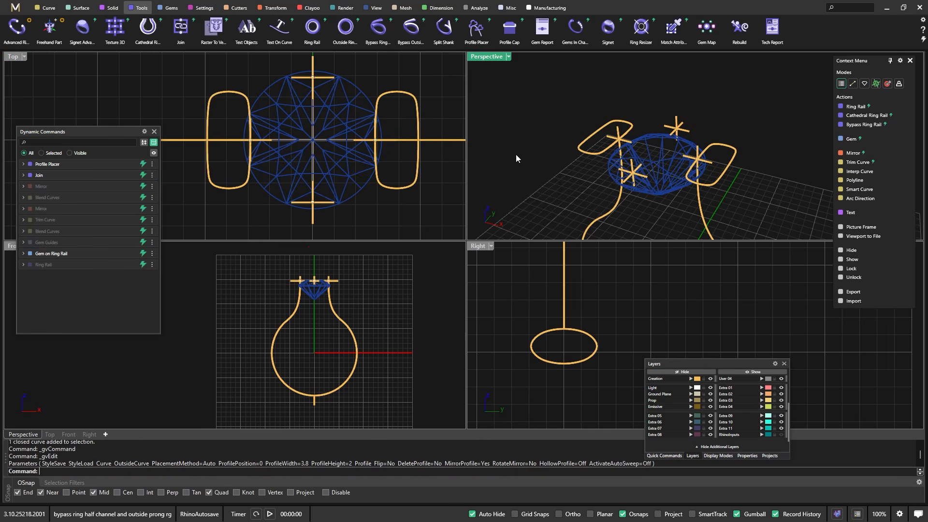
Create a Sweep 1 along the joined rail using the profiles at one end, the bottom midpoint, and the other end
click(618, 206)
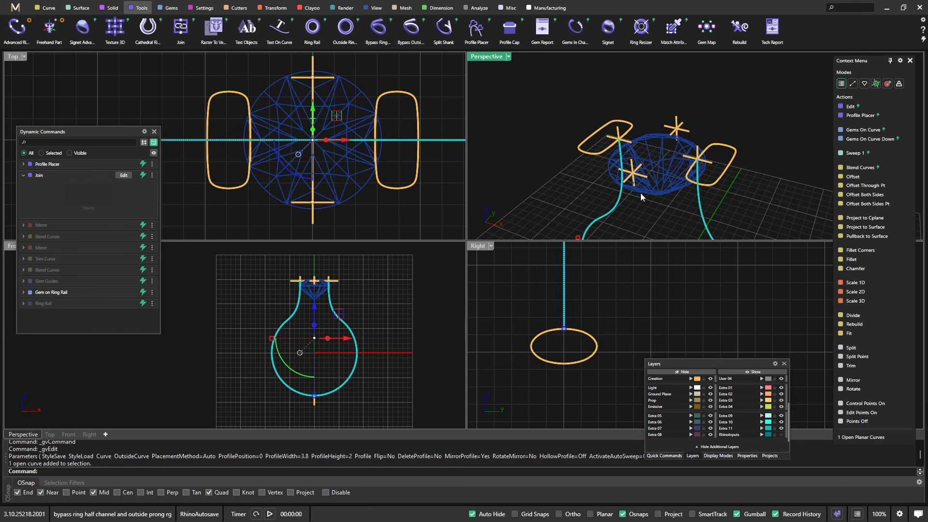
click(852, 153)
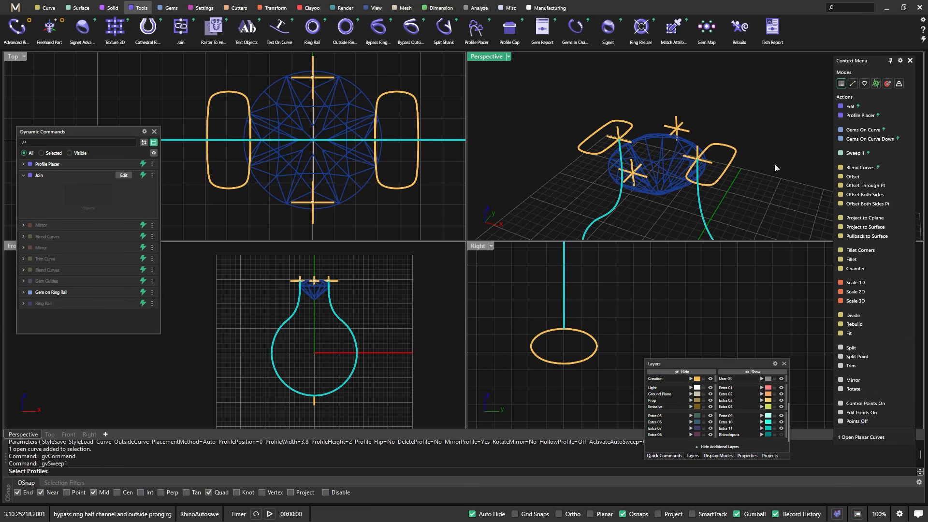
click(728, 178)
scroll(621, 129, down, 5)
click(639, 210)
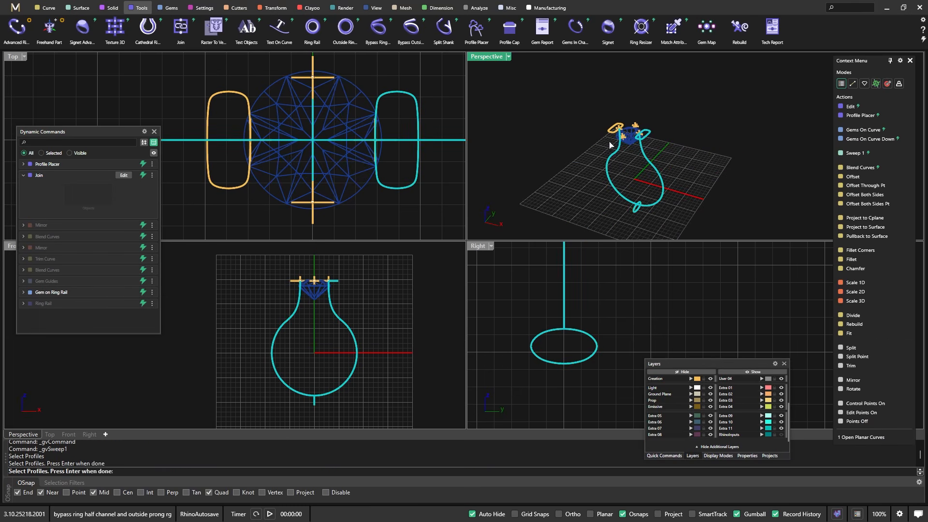
click(614, 129)
key(Return)
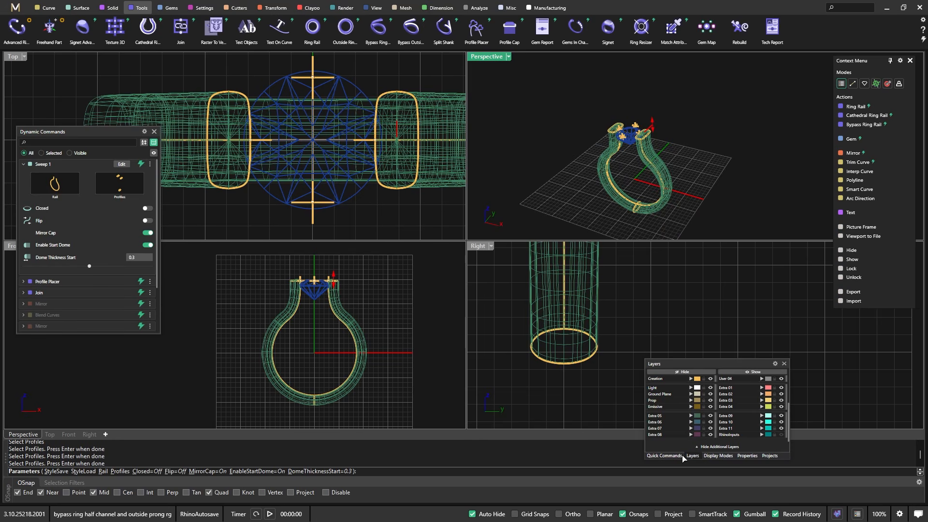
Switch the model to shaded display and accept the shank sweep, showing the ring in a maximized Perspective view
click(715, 455)
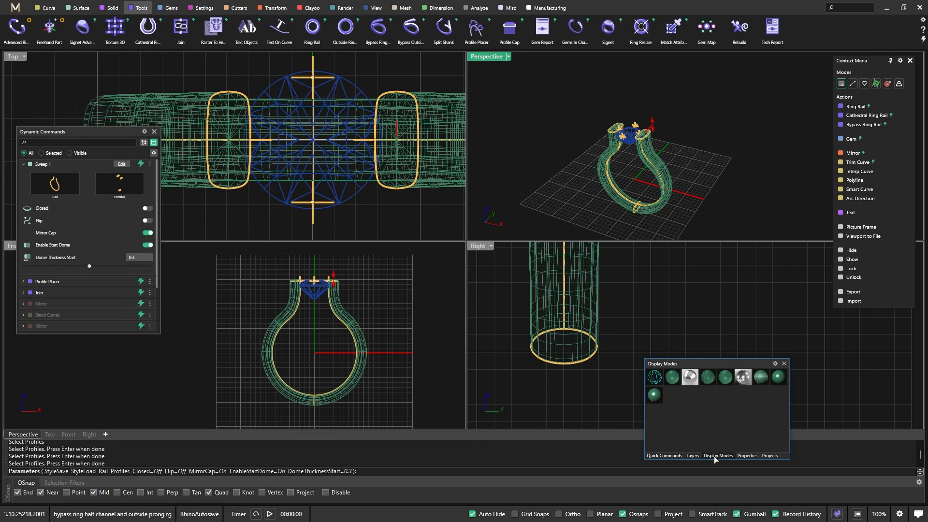
click(675, 380)
right_drag(650, 201, 675, 158)
right_click(553, 148)
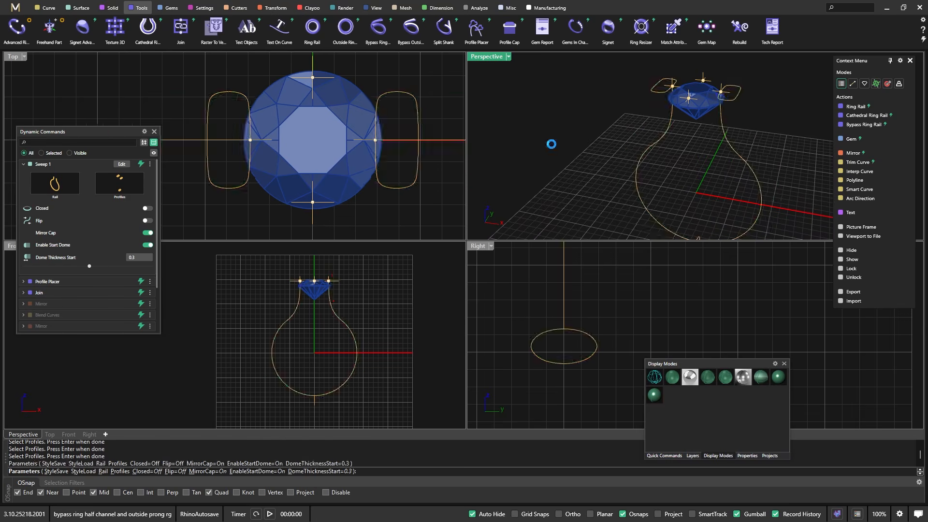
double_click(491, 61)
scroll(495, 193, down, 6)
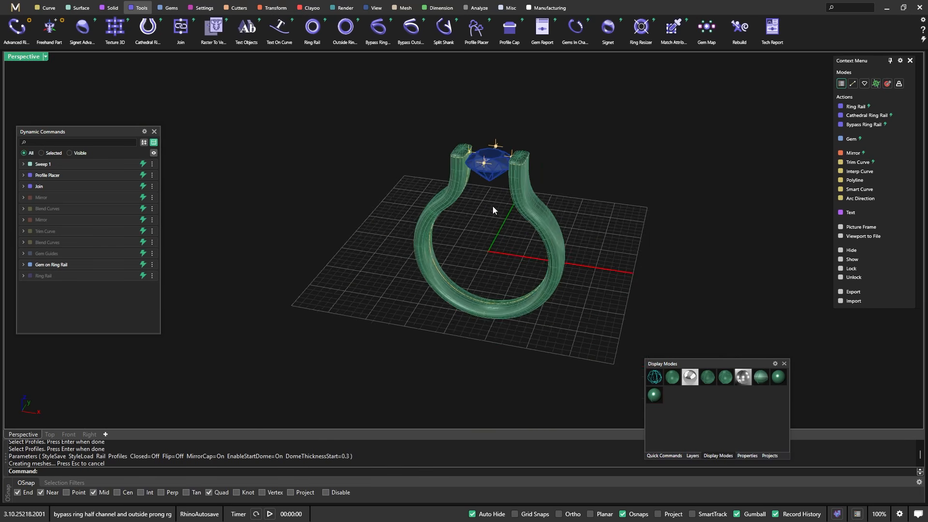
right_drag(492, 206, 489, 225)
scroll(494, 222, up, 4)
scroll(480, 143, up, 3)
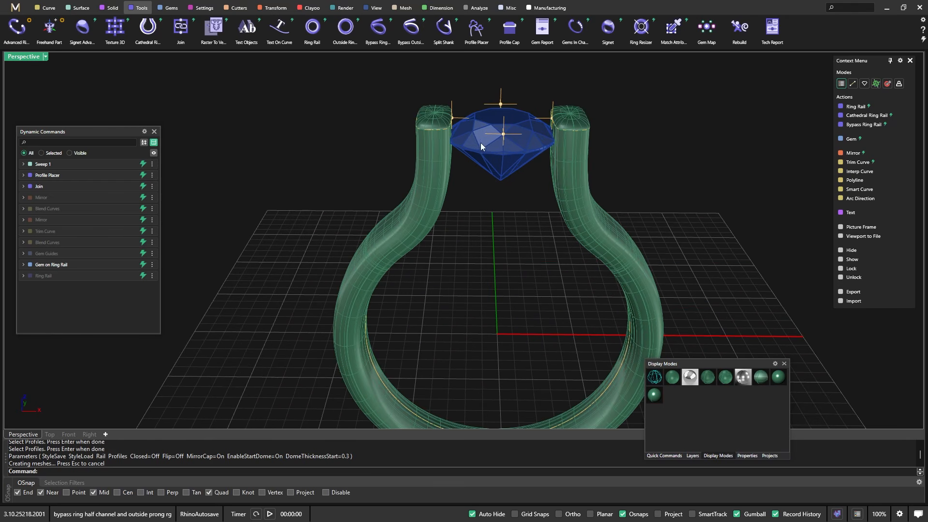
Add an Under Bezel to the diamond between the shank ends
click(474, 137)
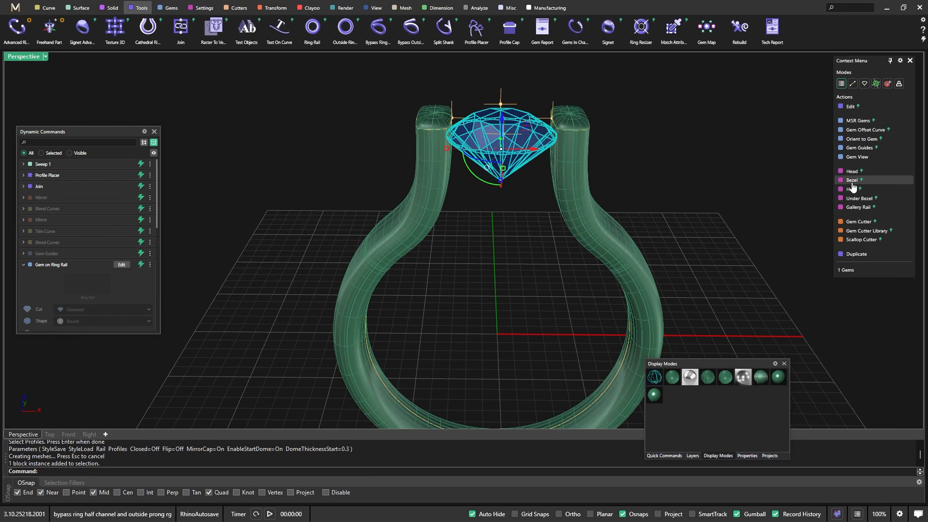
click(866, 202)
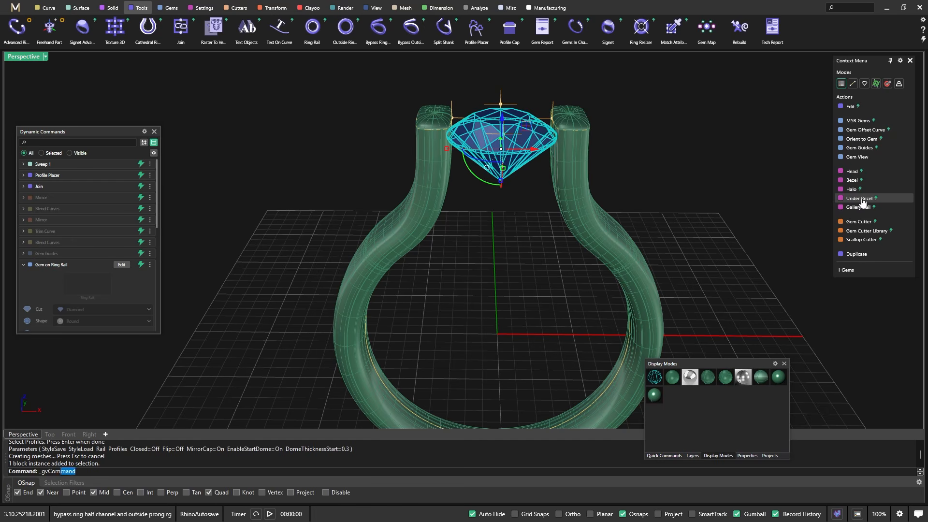
scroll(497, 257, down, 5)
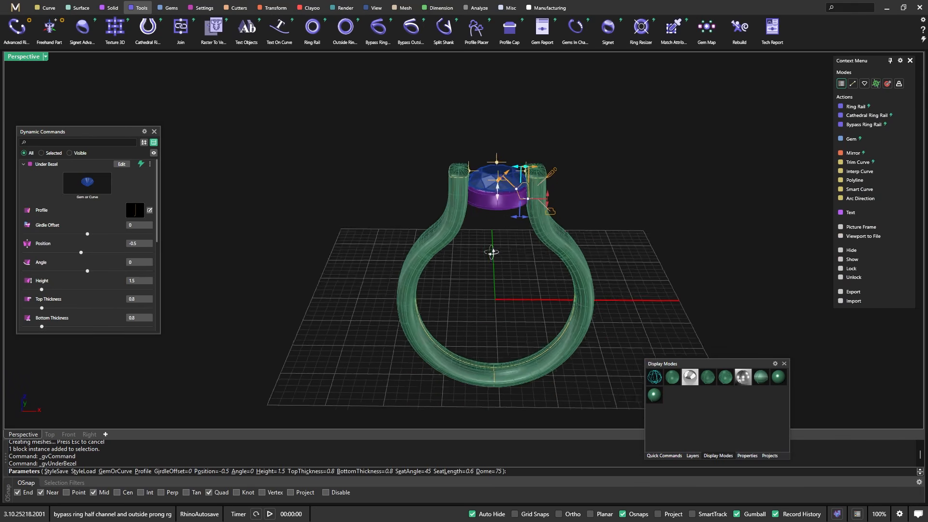
right_drag(493, 253, 507, 208)
scroll(536, 163, up, 8)
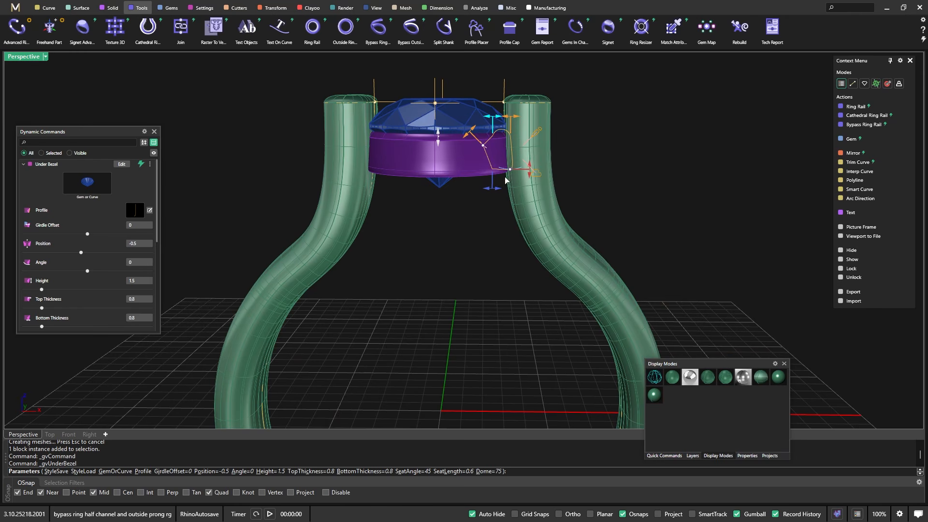
Set the under bezel's dome to 46 and lower its position to -0.54 mm
scroll(95, 285, down, 1)
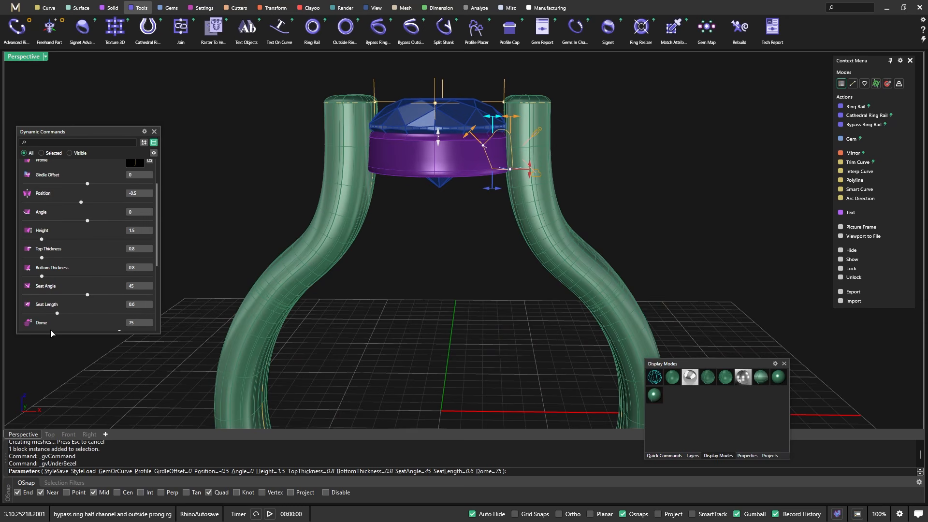
scroll(123, 324, down, 1)
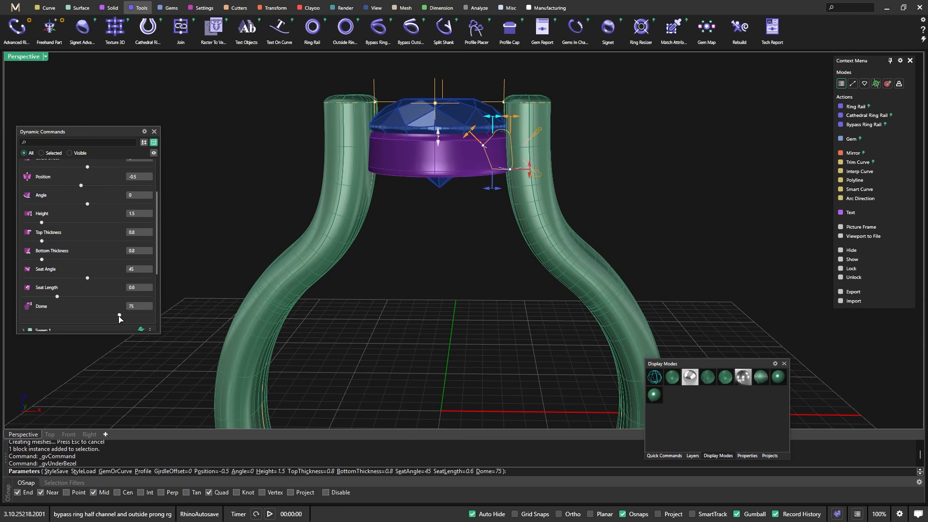
drag(120, 315, 103, 315)
scroll(397, 154, up, 5)
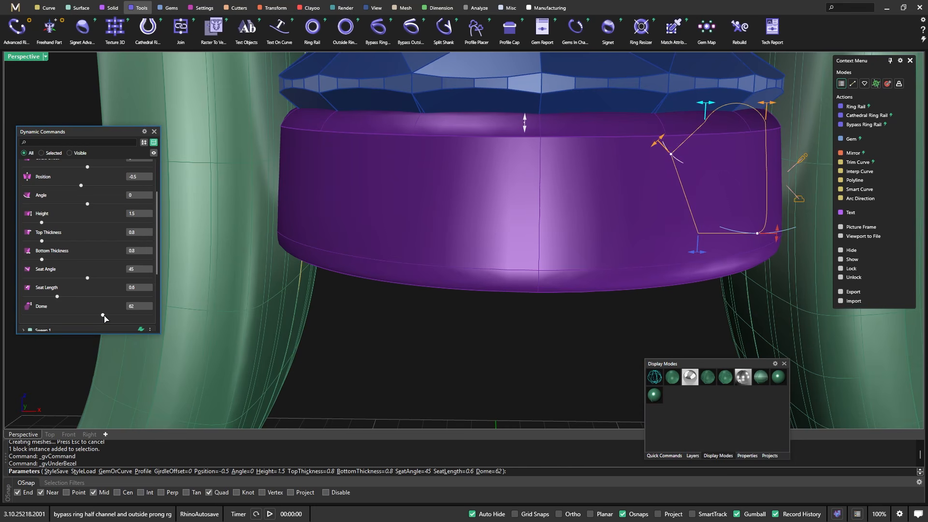
drag(103, 317, 82, 315)
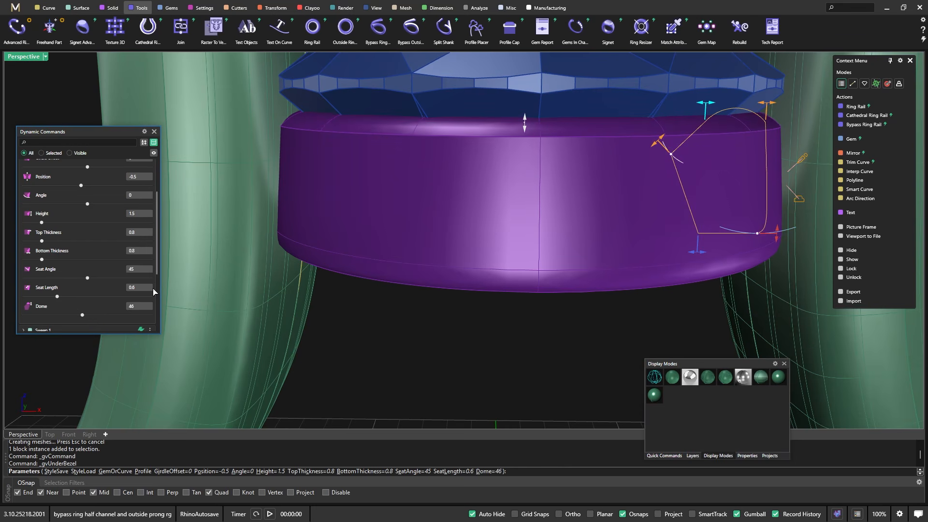
scroll(452, 216, down, 4)
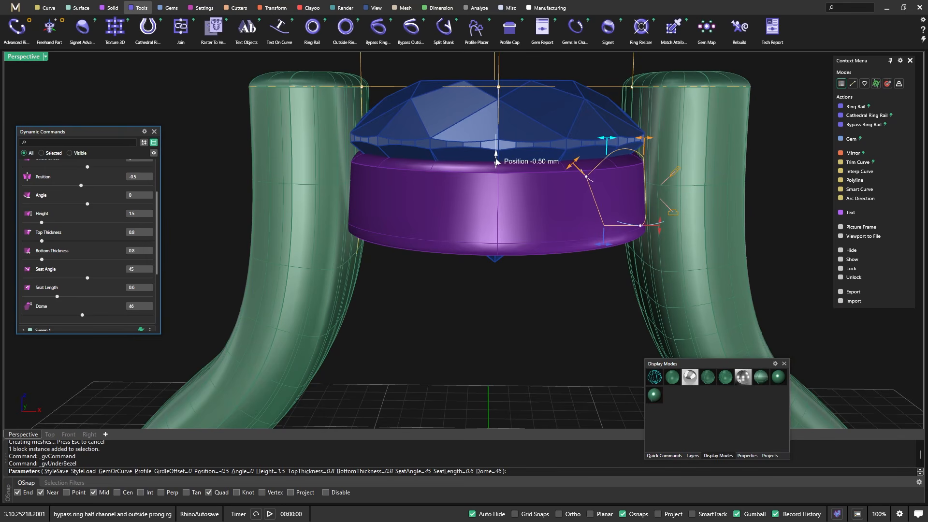
drag(496, 161, 494, 164)
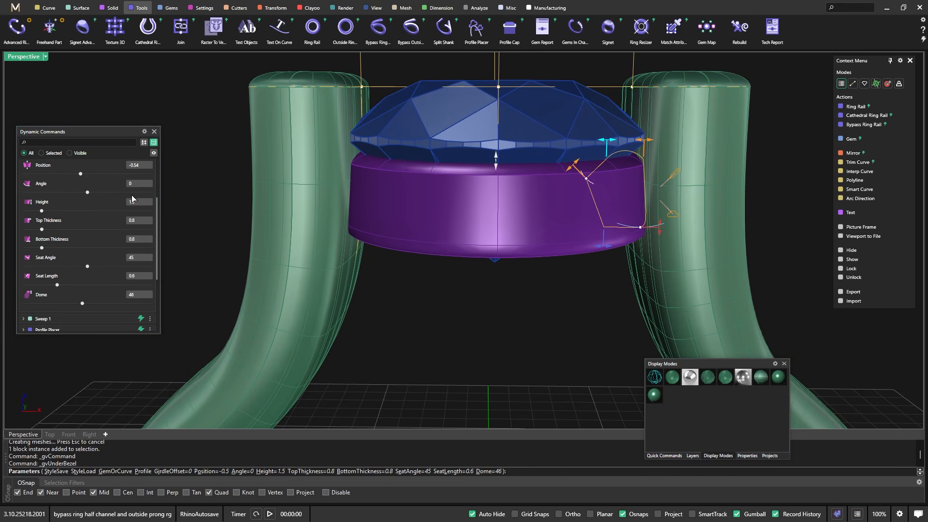
Hide the Gem 01 layer and examine the under bezel's seat and its contact with the shank ends
click(693, 456)
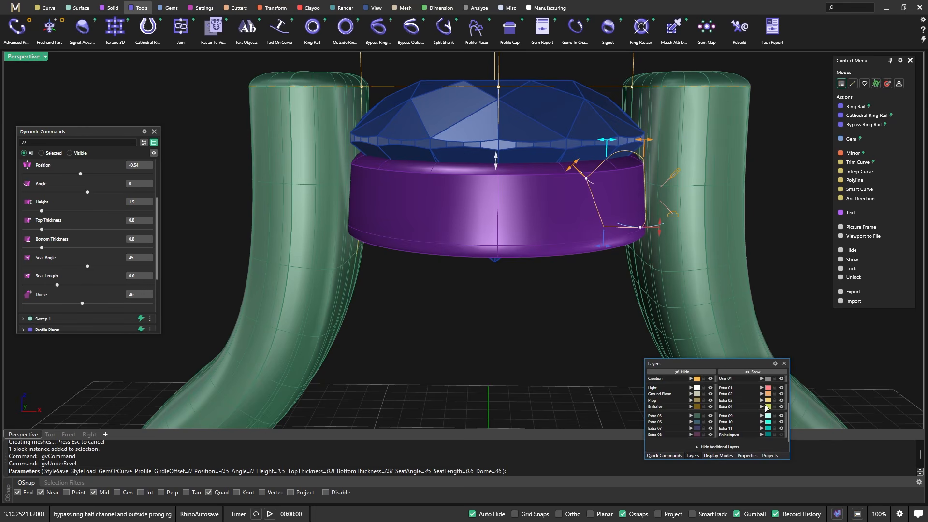
scroll(767, 407, up, 3)
click(781, 379)
right_drag(596, 285, 592, 315)
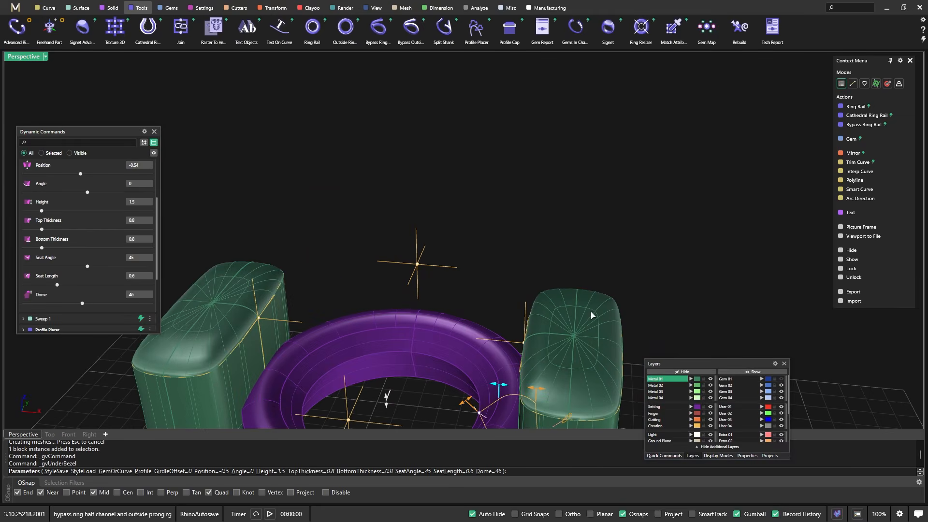
scroll(561, 208, down, 9)
right_drag(547, 232, 532, 215)
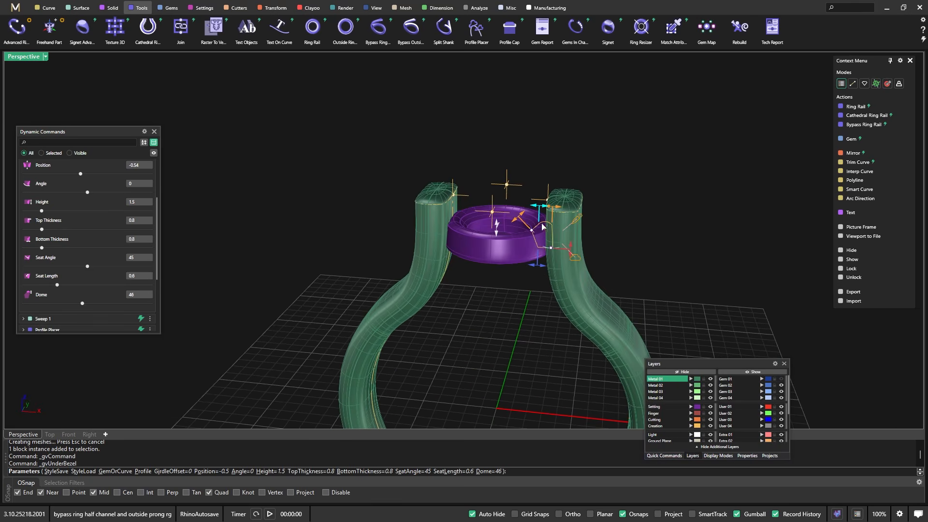
scroll(529, 242, up, 6)
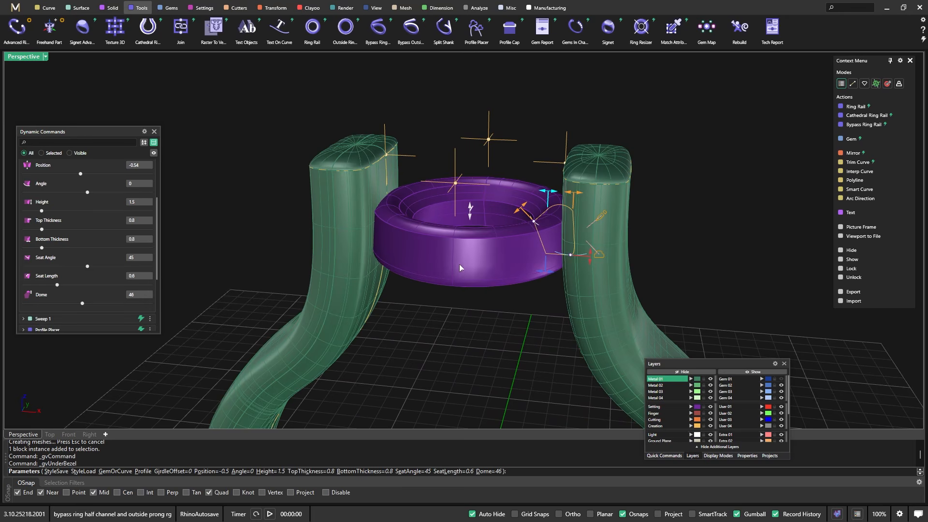
Show the Gem 01 layer again and accept the under bezel
click(782, 380)
key(Return)
scroll(474, 224, down, 5)
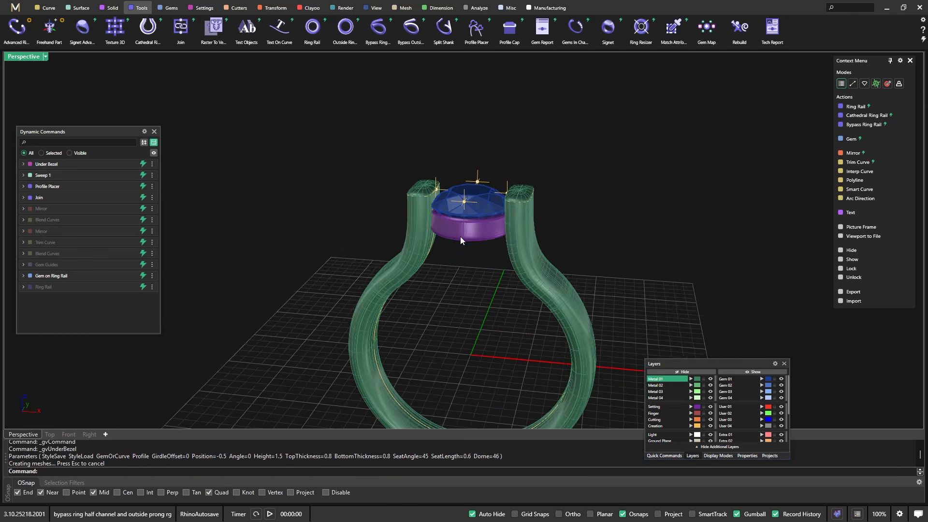
scroll(460, 236, up, 6)
right_drag(441, 237, 454, 271)
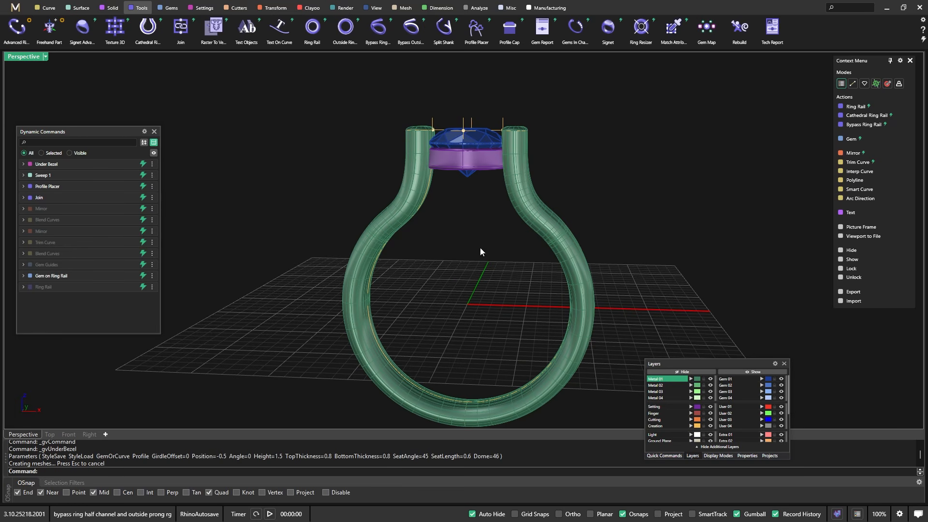
right_drag(480, 250, 385, 191)
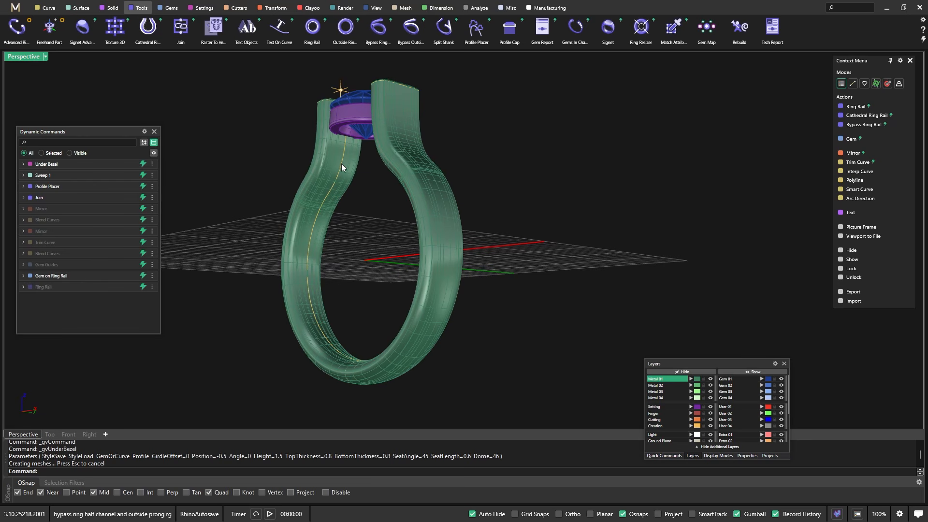
right_drag(351, 141, 477, 247)
scroll(473, 209, down, 7)
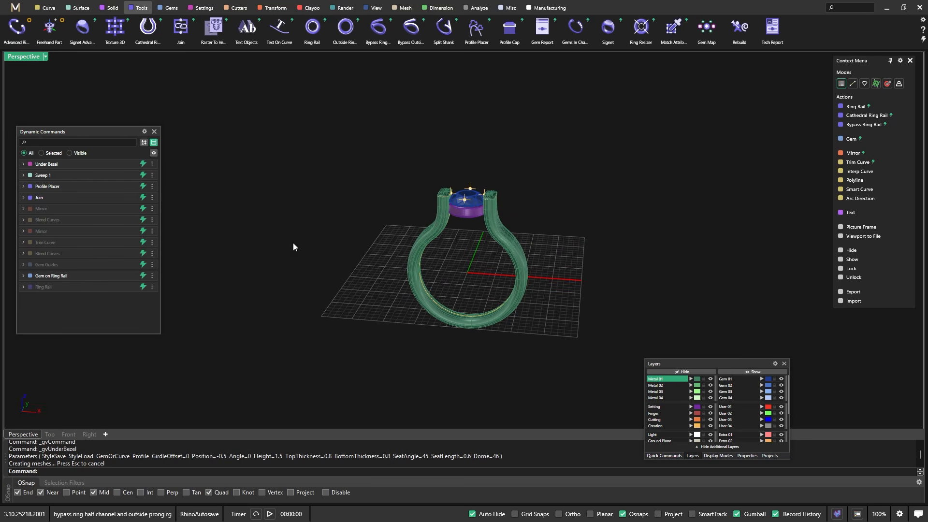
Show the hidden Ring Rail curve inside the shank
click(152, 287)
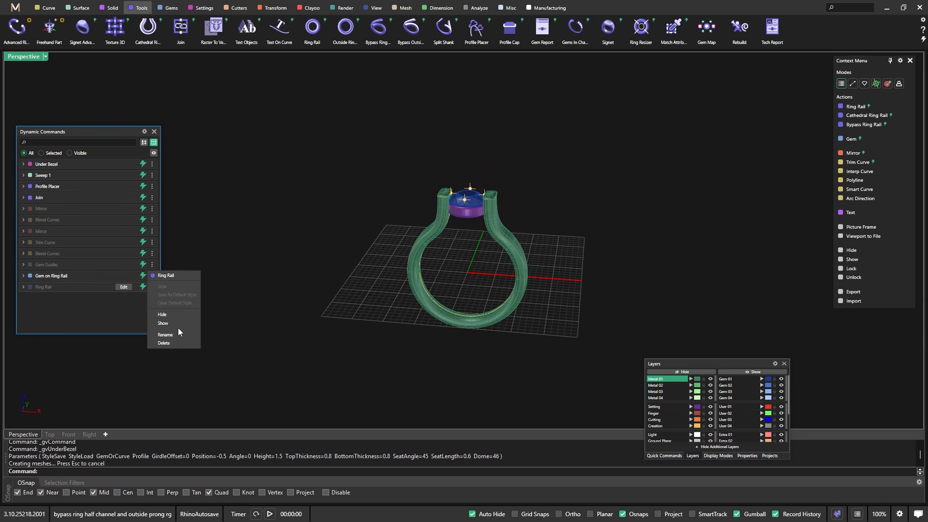
click(164, 322)
scroll(454, 242, up, 5)
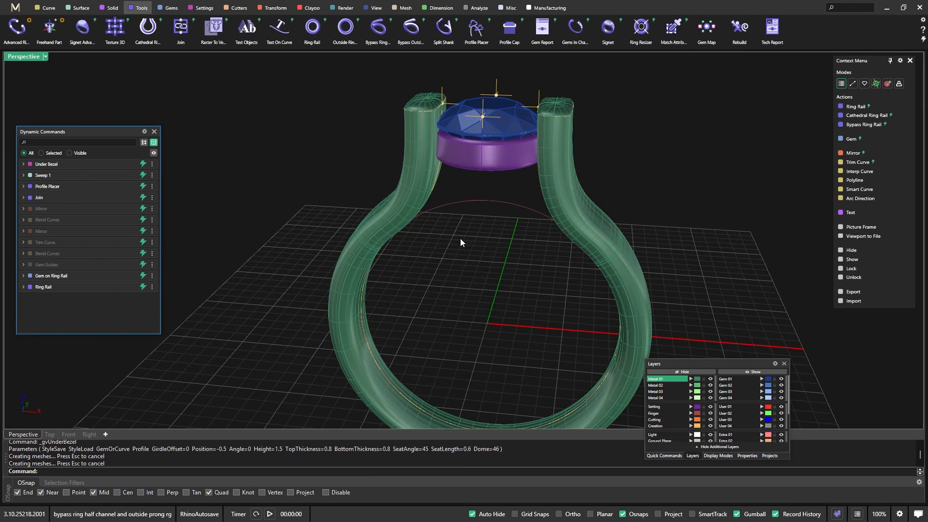
click(472, 202)
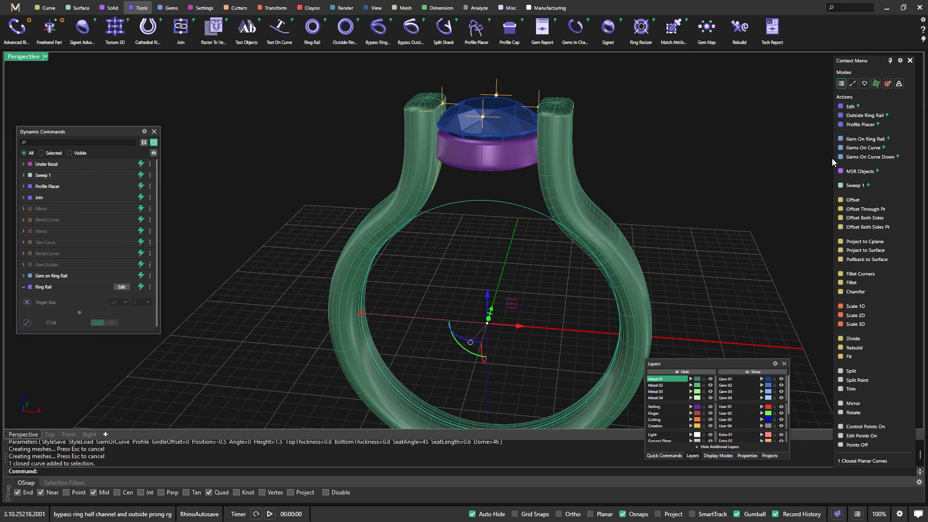
click(853, 185)
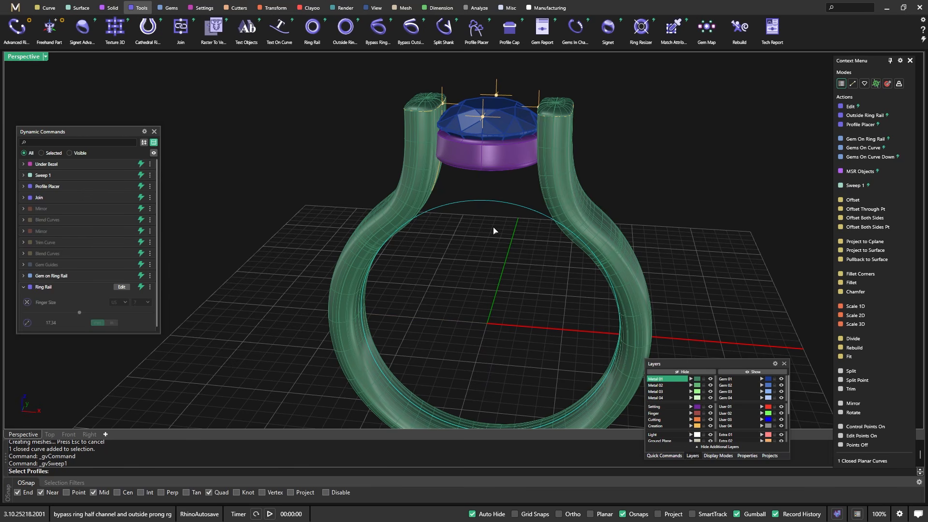
key(Escape)
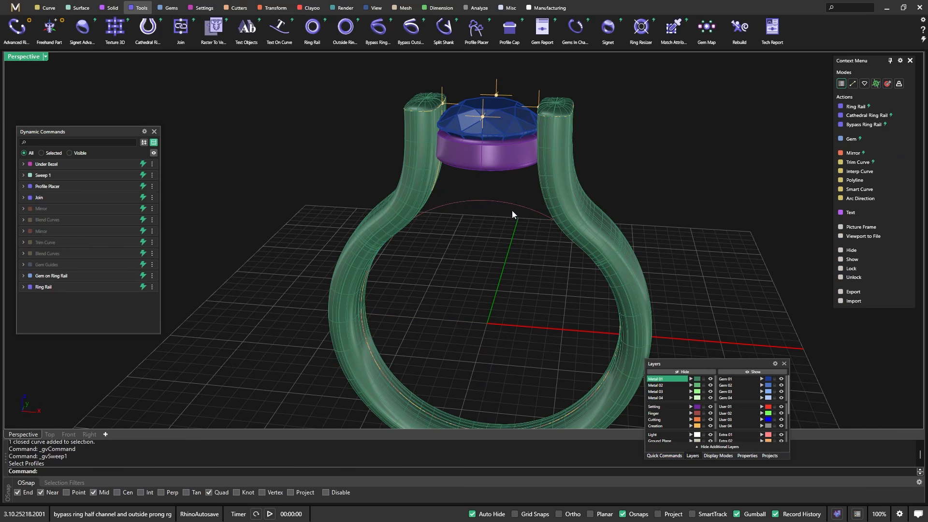
Start Profile Placer on the ring rail and, with the Front view in wireframe, move the profile to position 0.88 at the shank's shoulder
click(500, 199)
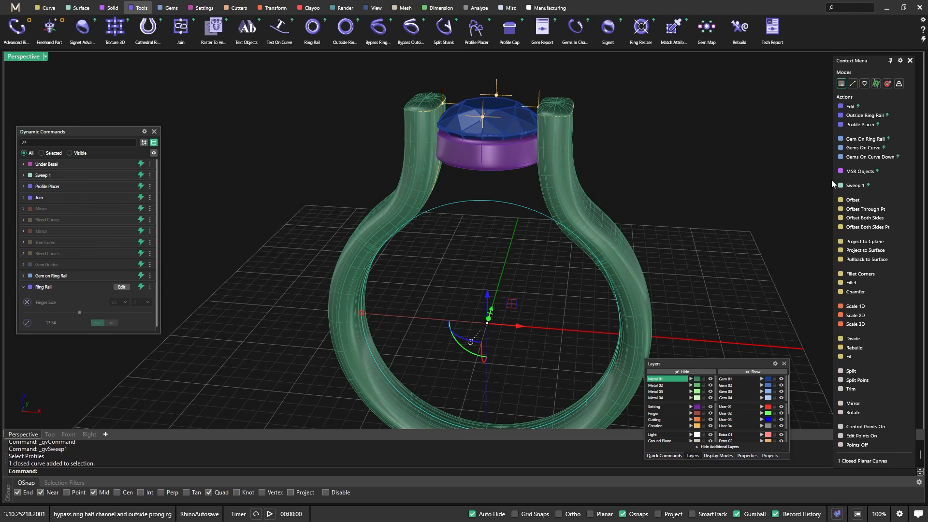
click(858, 126)
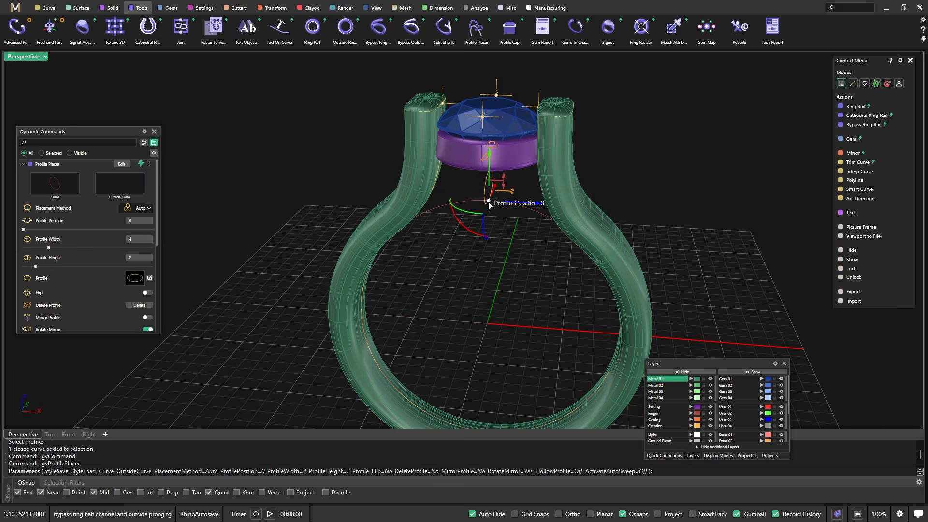
double_click(22, 56)
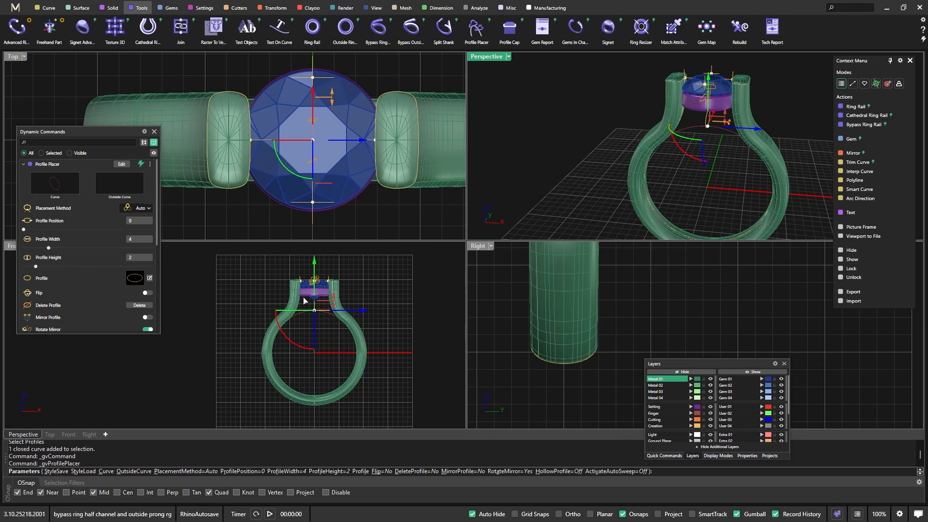
scroll(339, 323, up, 4)
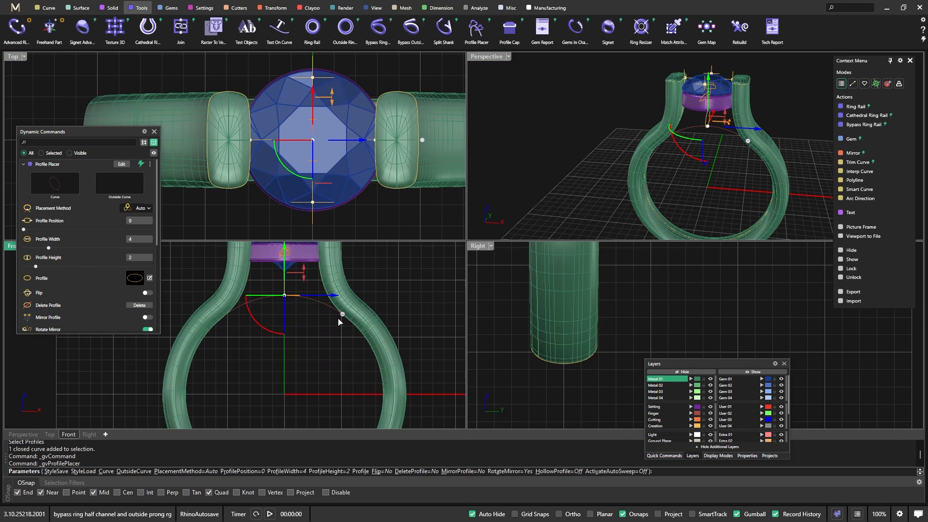
click(715, 455)
click(653, 381)
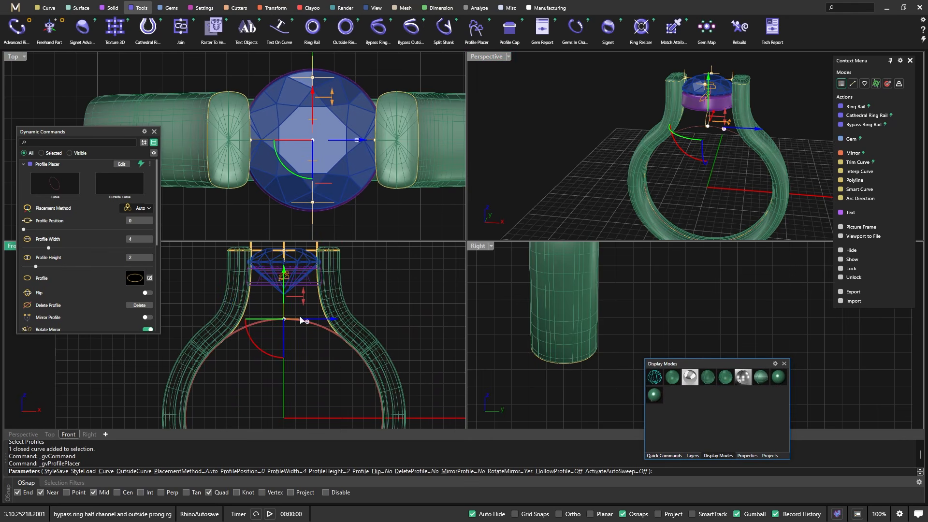
right_drag(297, 342, 323, 360)
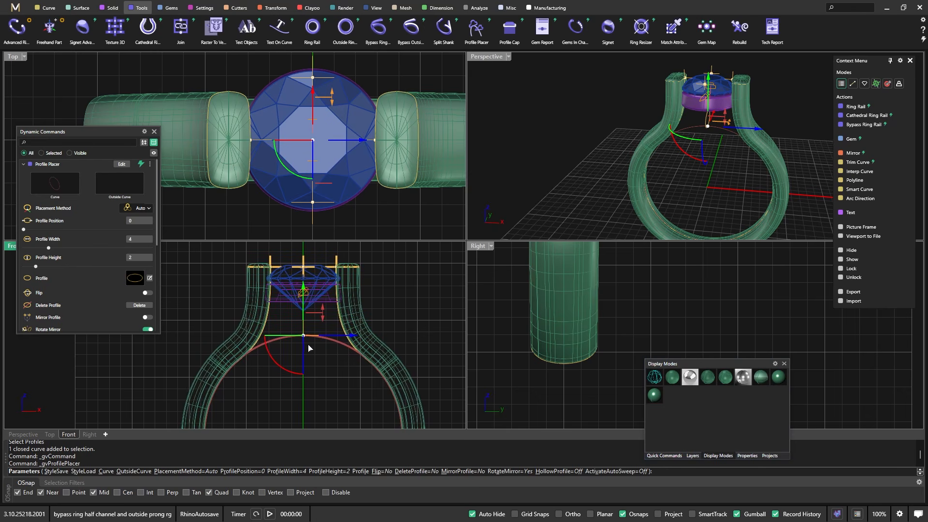
drag(305, 338, 234, 361)
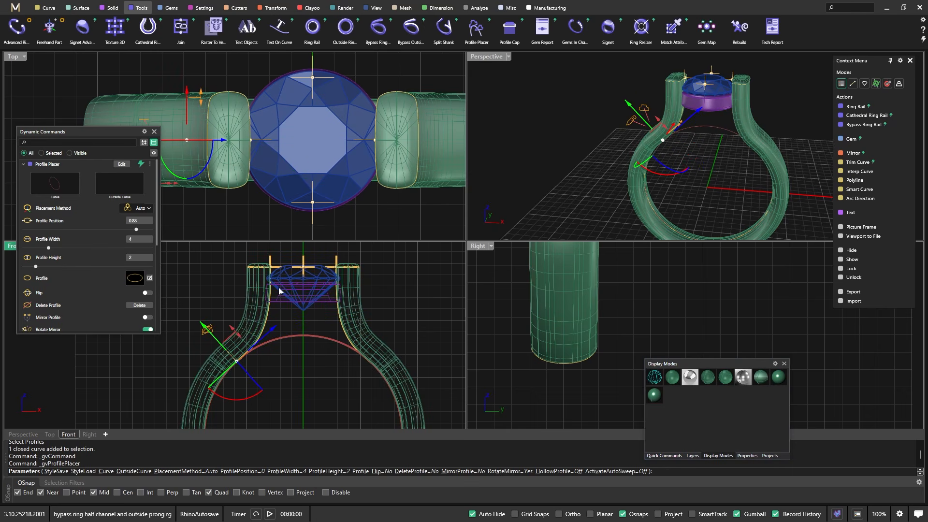
Change the ring rail profile to shank shape 02 from the library and set its height to 1.5 mm
click(134, 278)
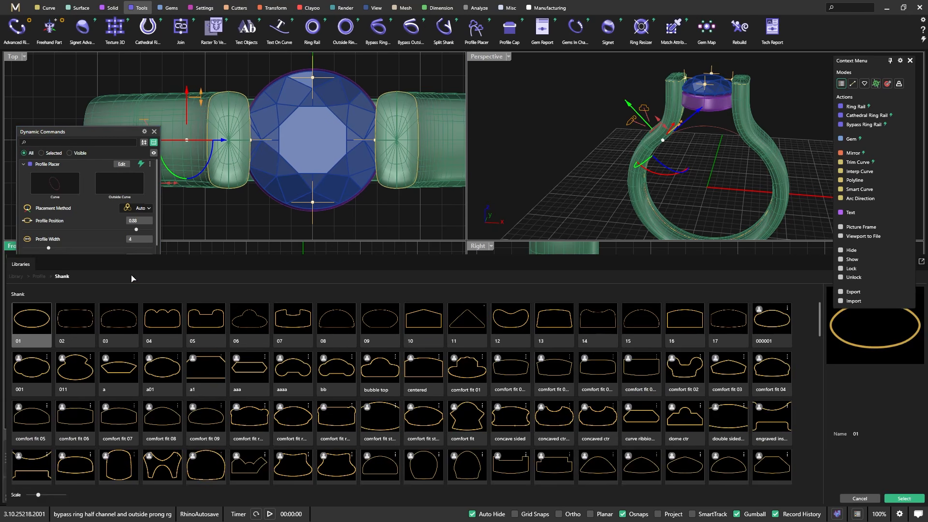
click(68, 325)
double_click(73, 322)
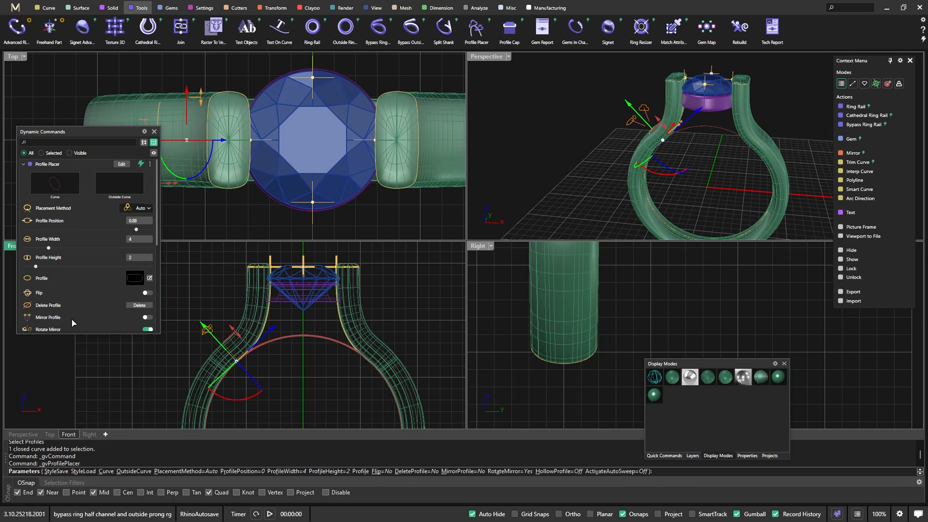
scroll(230, 347, up, 3)
mouse_move(227, 334)
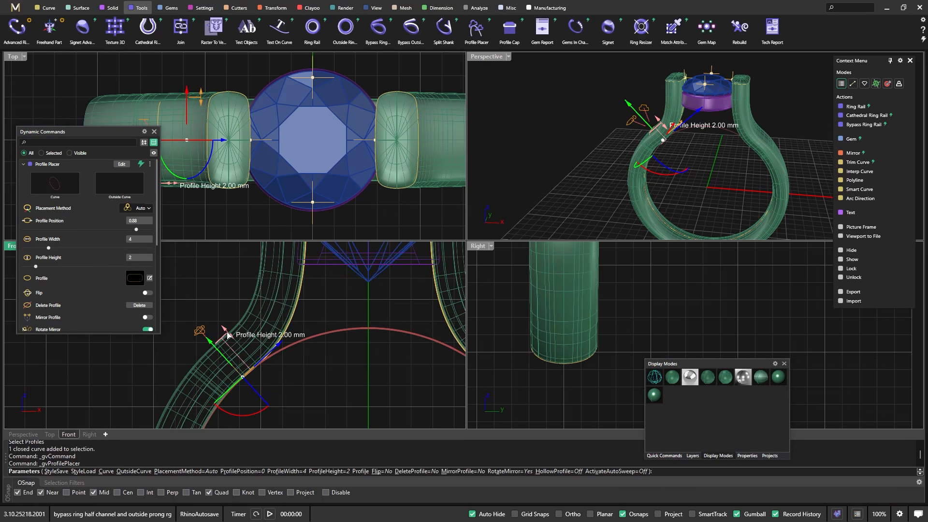
drag(229, 335, 235, 343)
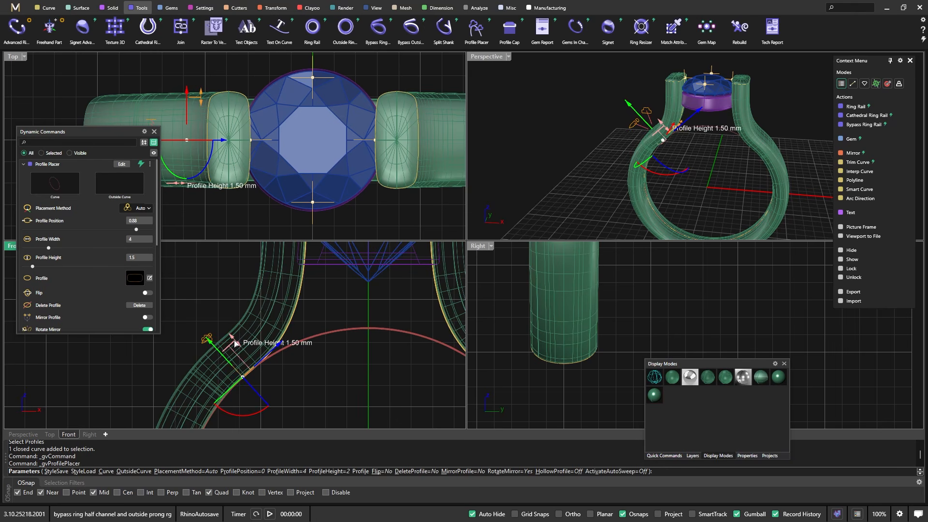
scroll(224, 326, down, 2)
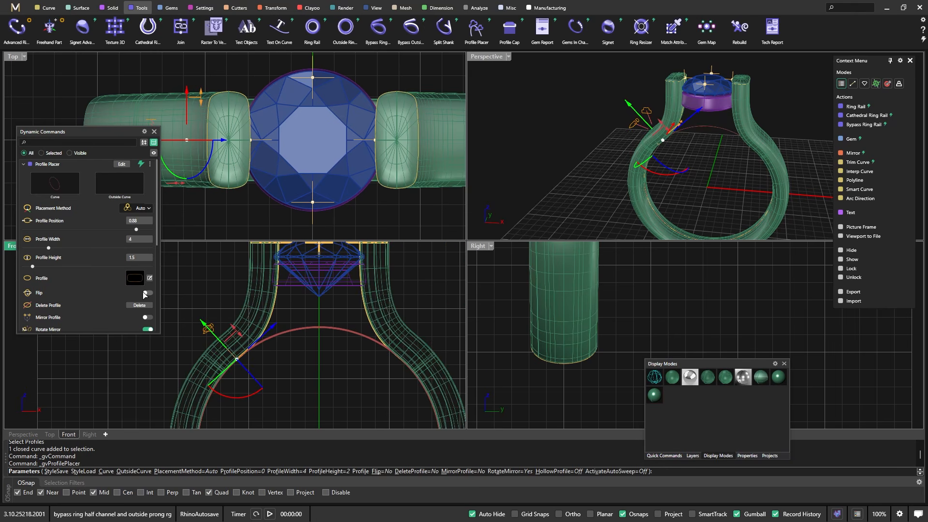
Mirror the ring rail profile to the opposite shoulder, reduce its width to 3 mm and accept the placement
click(148, 317)
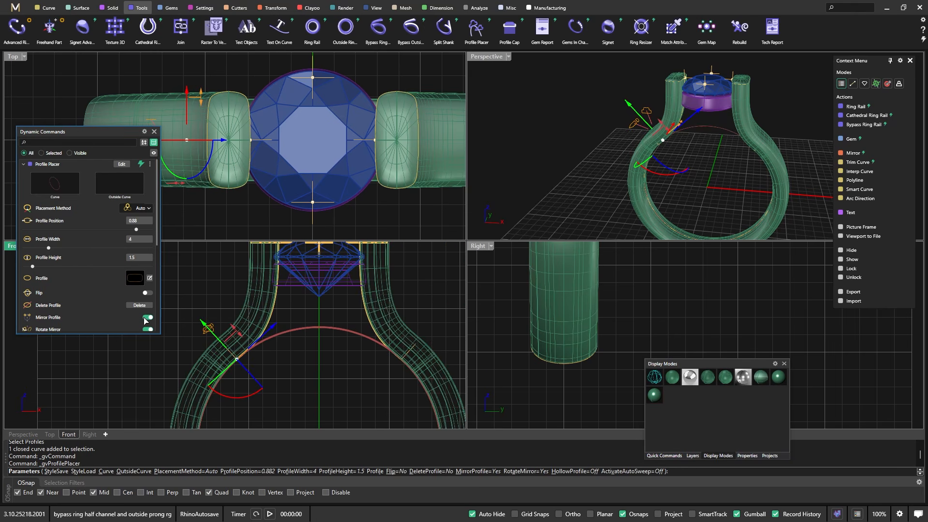
scroll(116, 291, down, 1)
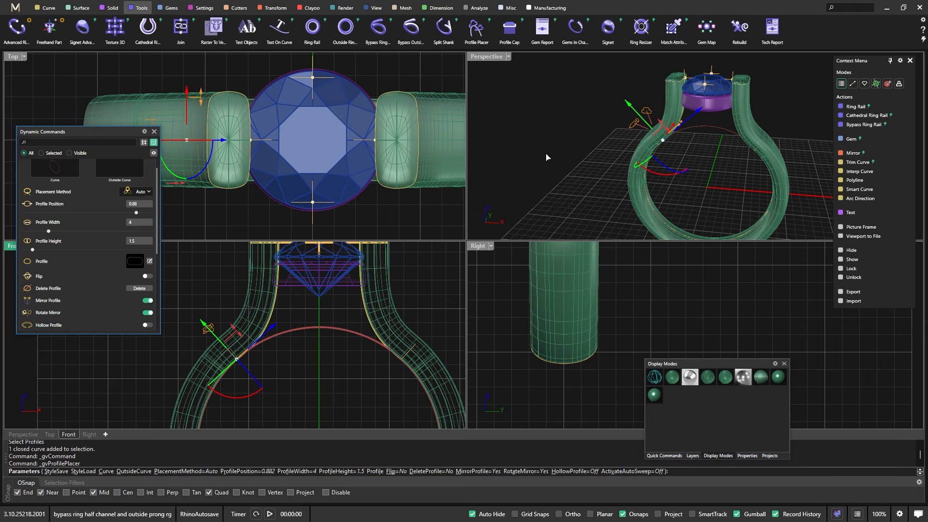
scroll(591, 171, up, 6)
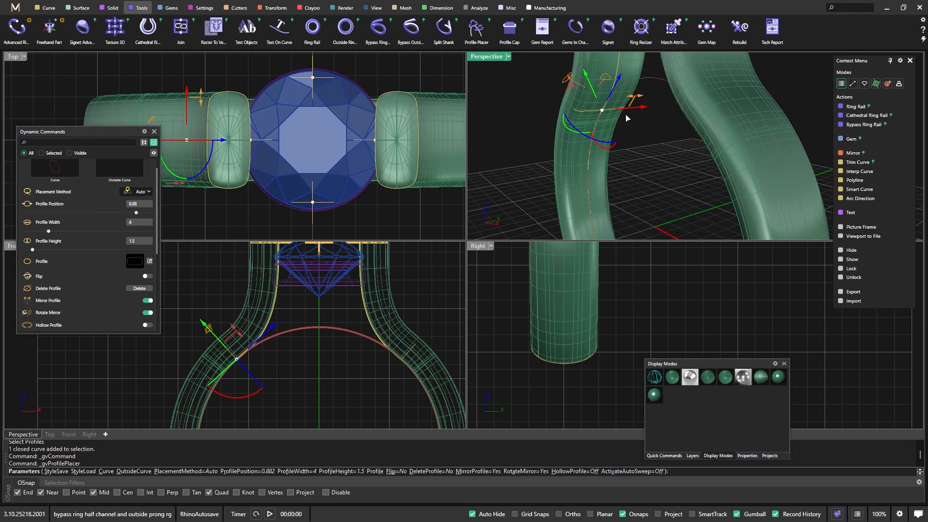
drag(638, 100, 625, 99)
scroll(587, 135, down, 5)
right_drag(586, 137, 644, 150)
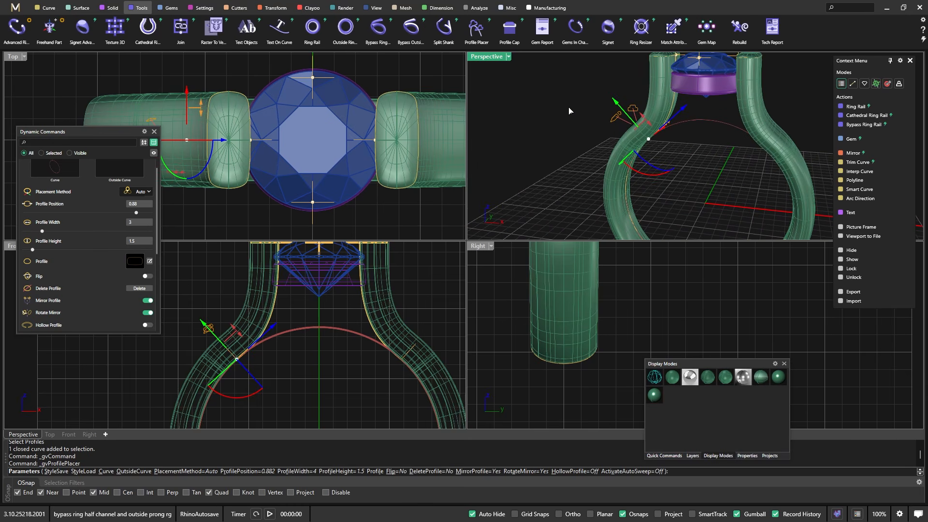
key(Return)
Sweep the two mirrored profiles along the ring rail with Flip on to form the bridge beneath the bezel
click(694, 123)
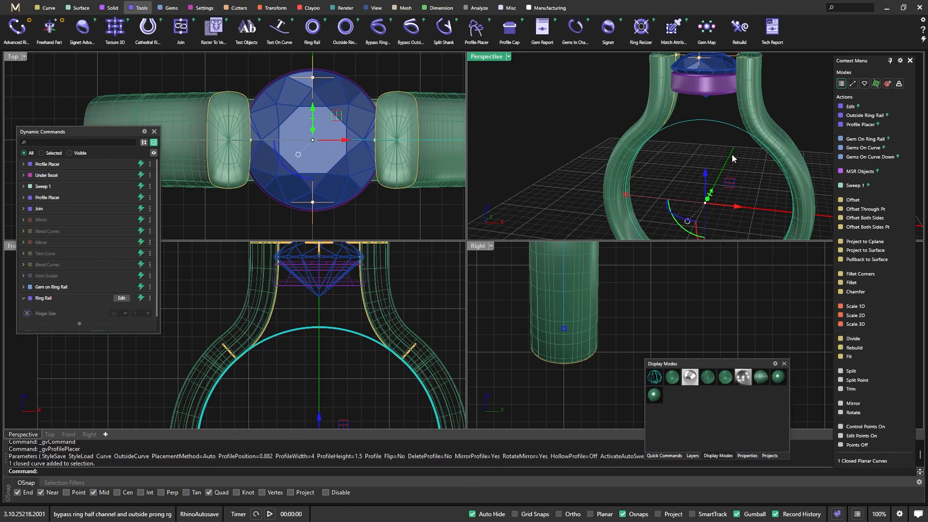
click(855, 185)
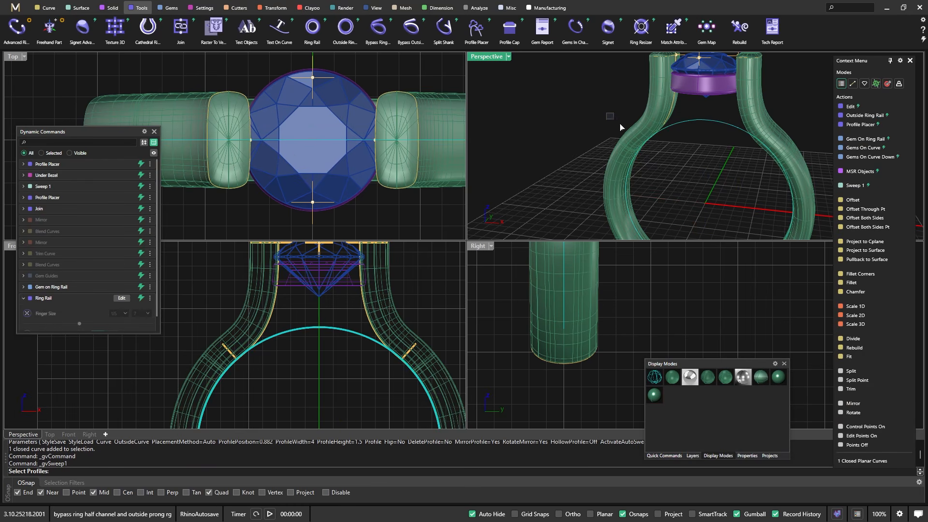
drag(607, 113, 811, 126)
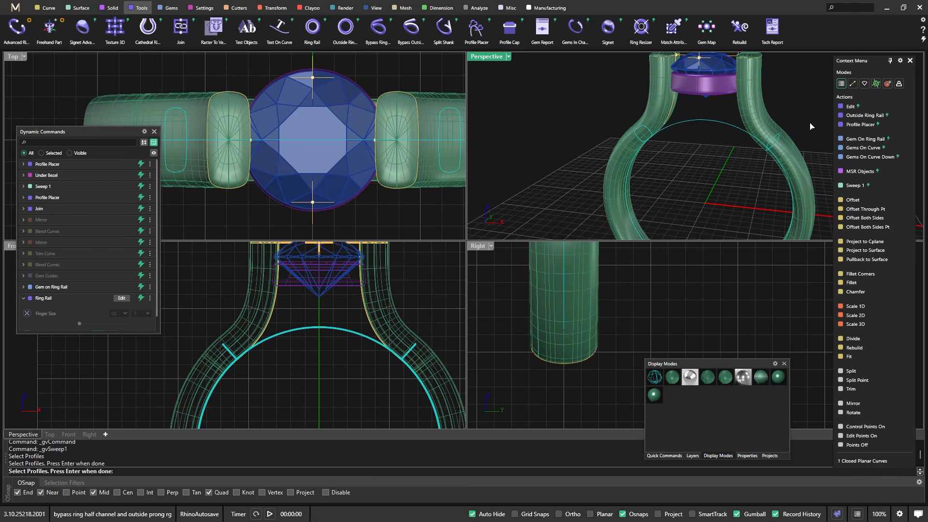
key(Return)
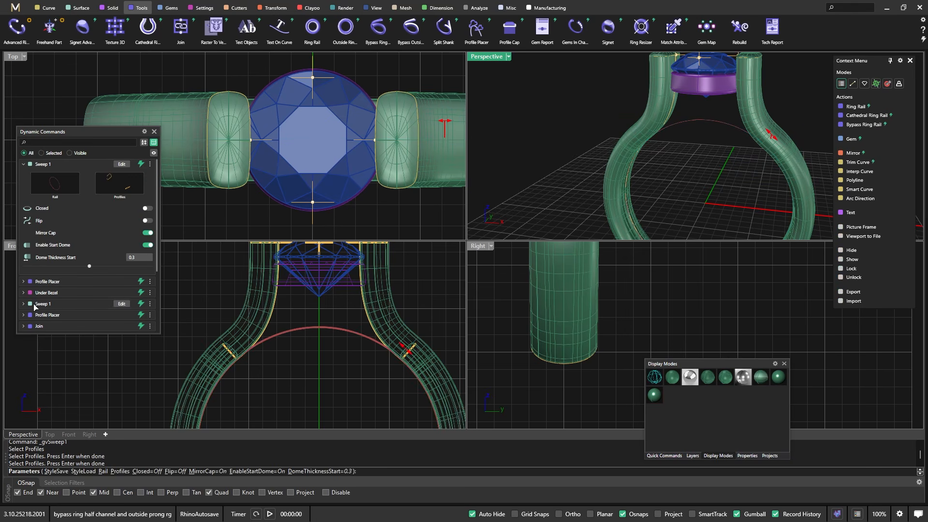
click(148, 220)
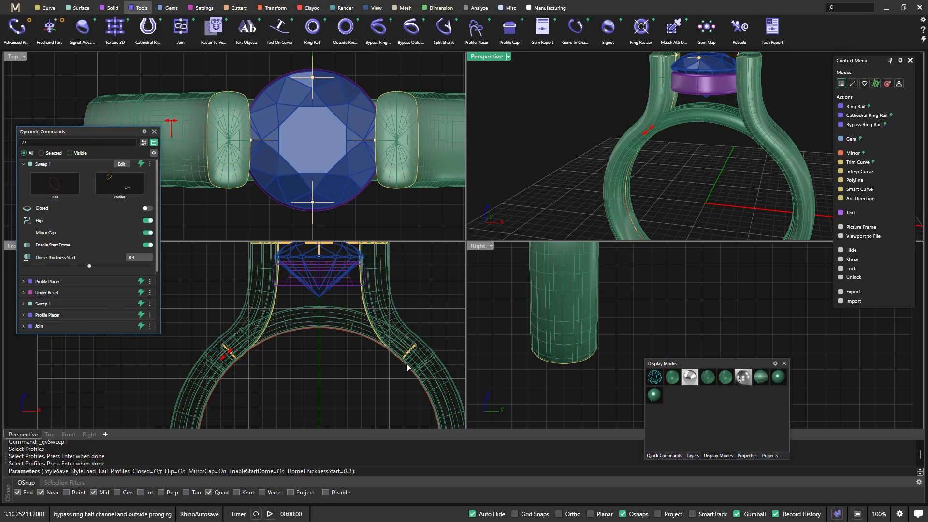
key(Return)
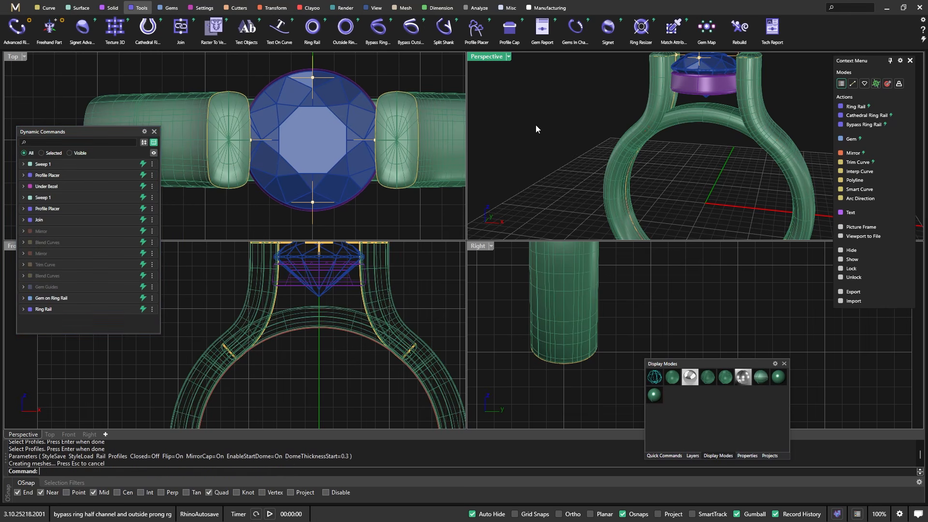
Select the bridge sweep, shank, gem and under bezel in turn to examine the actions offered for each, and clear the selection
click(727, 120)
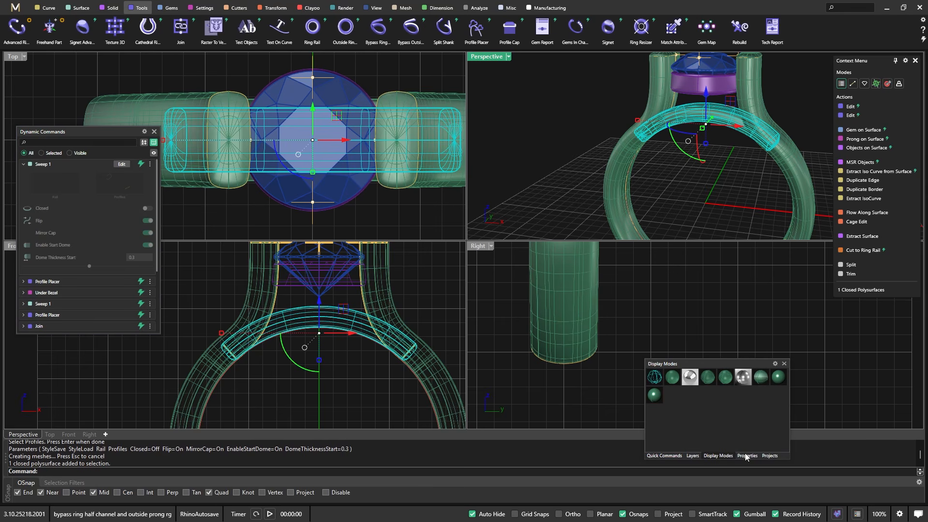
click(769, 210)
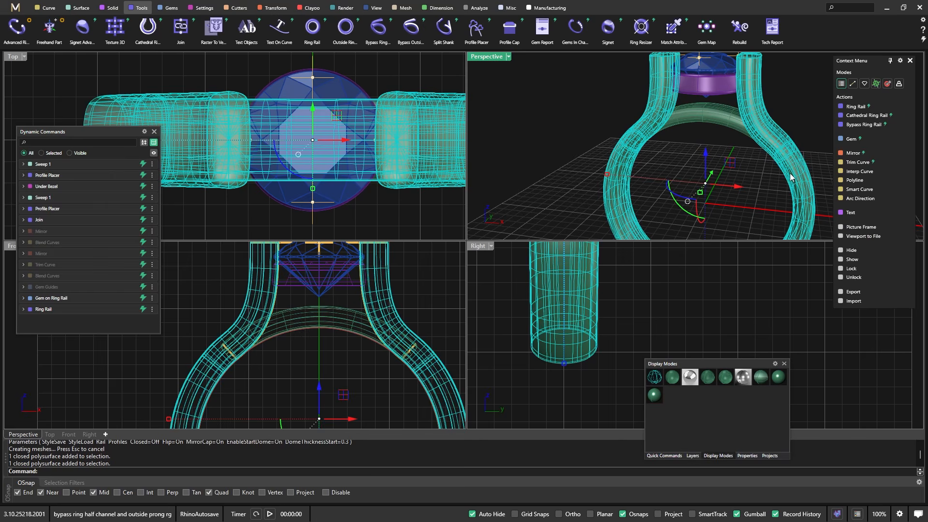
click(798, 97)
click(720, 62)
click(721, 86)
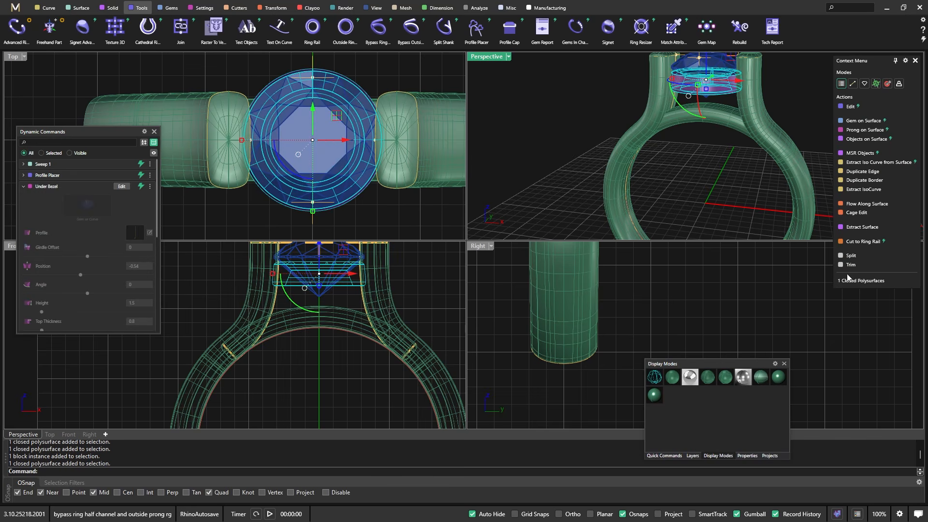
click(688, 187)
Examine the bridge's joints with the shank, and the whole ring in a maximized Perspective view
scroll(684, 181, down, 3)
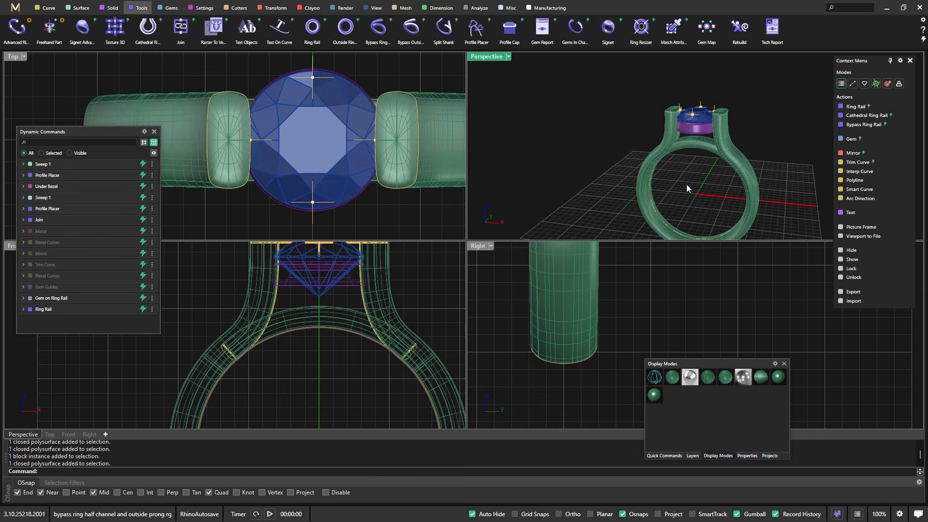
right_drag(686, 185, 626, 182)
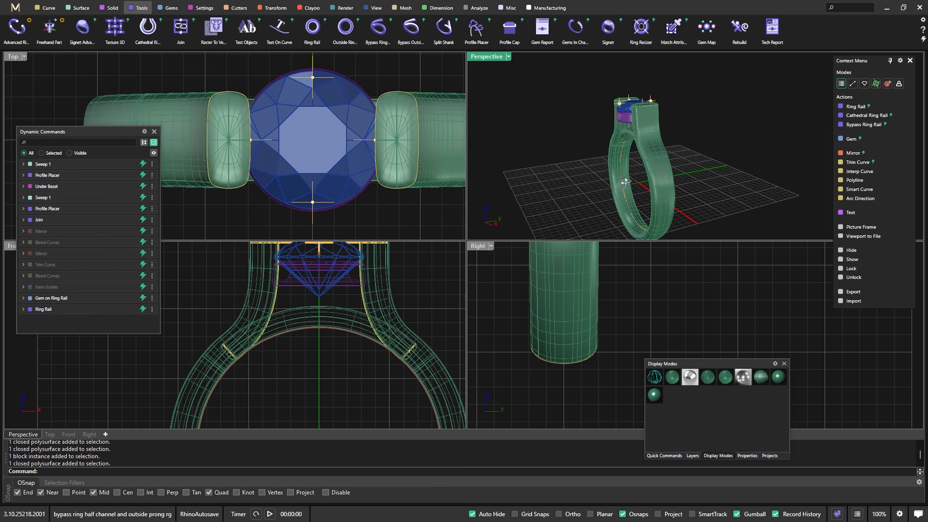
scroll(629, 128, up, 6)
right_drag(630, 127, 664, 149)
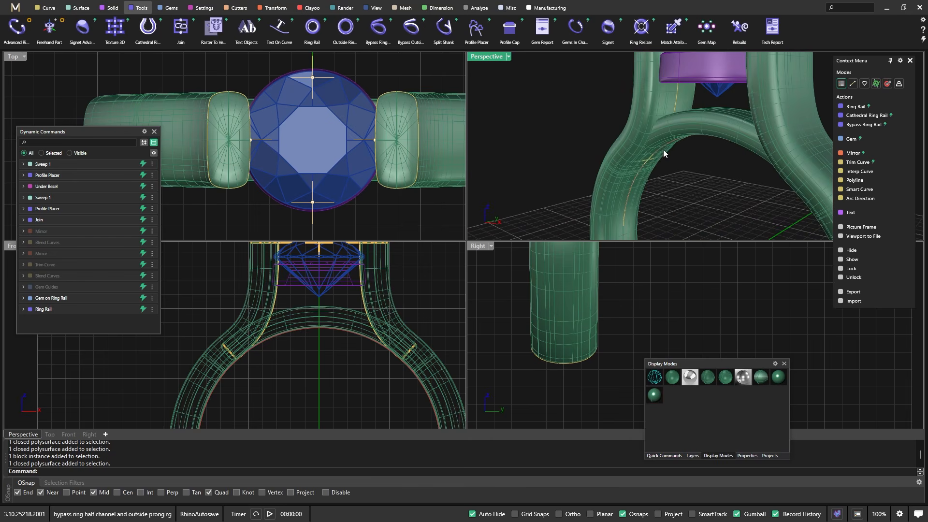
scroll(697, 125, down, 8)
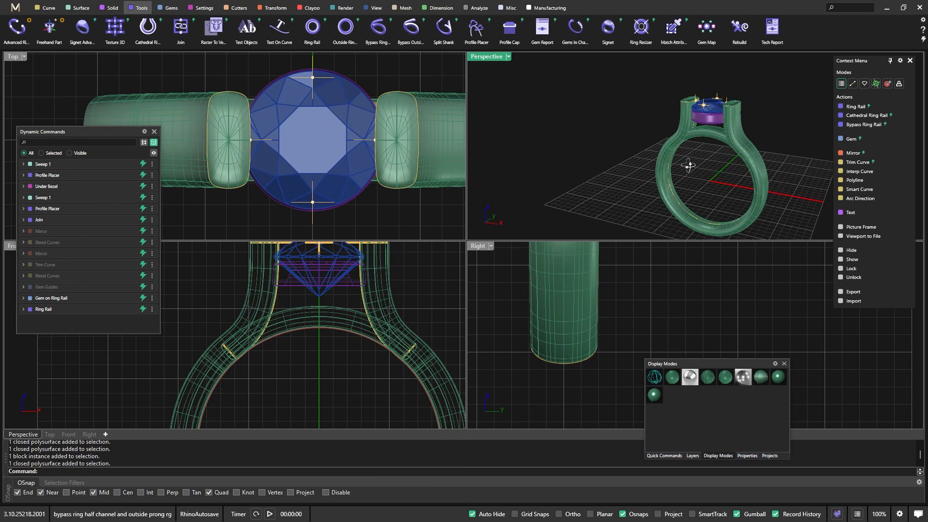
right_drag(622, 132, 637, 150)
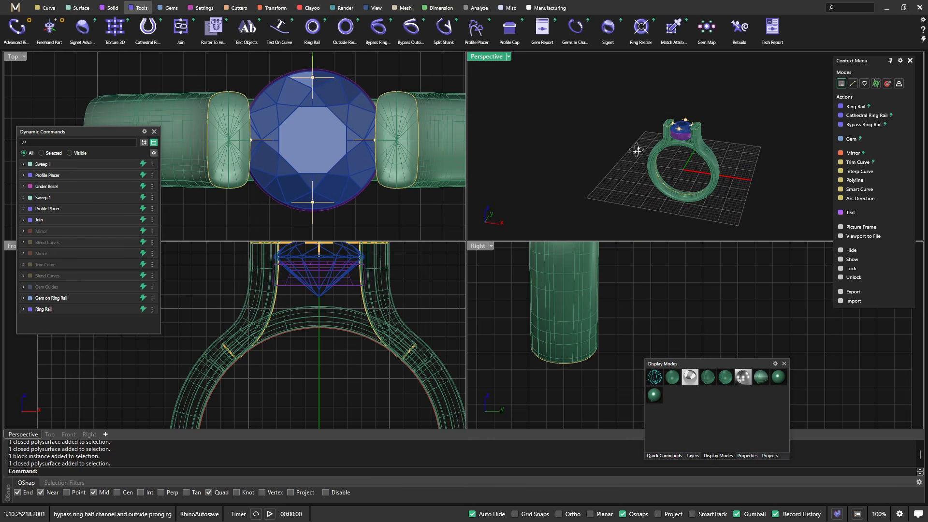
double_click(485, 56)
scroll(457, 213, down, 2)
scroll(444, 253, up, 5)
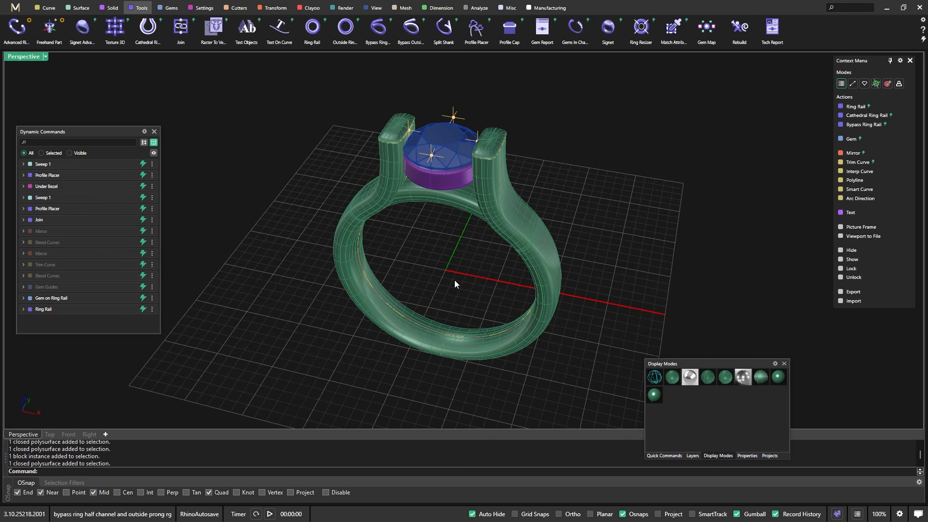
right_drag(456, 273, 452, 132)
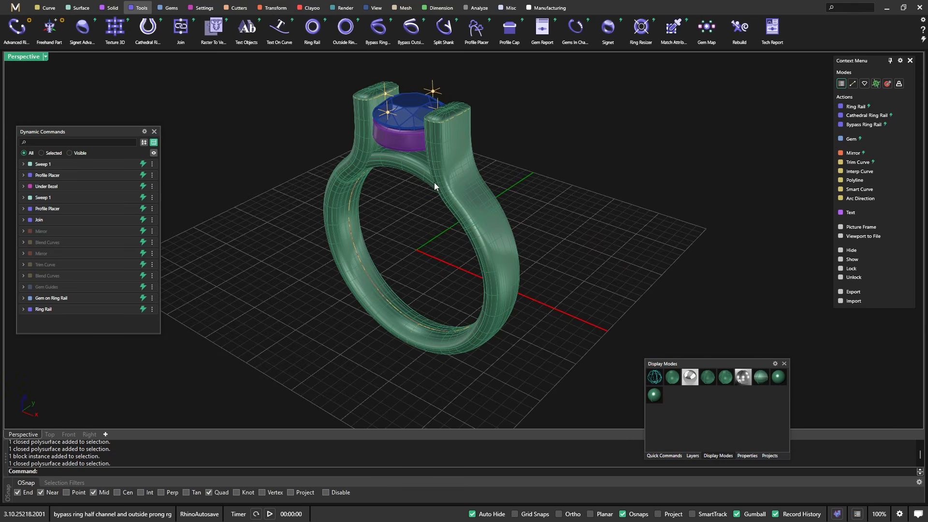
right_drag(413, 131, 425, 261)
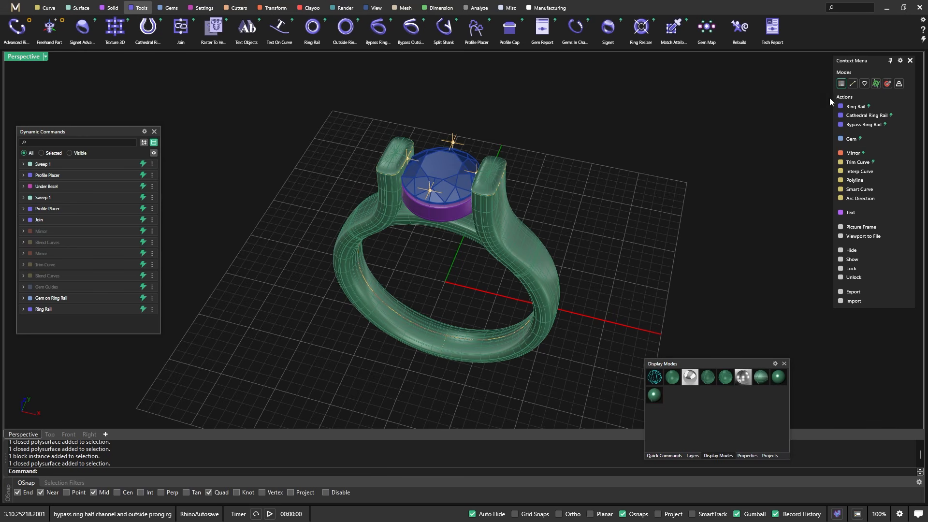
Look through the context actions for the curve, gem and last modes, and return to the general mode
click(853, 85)
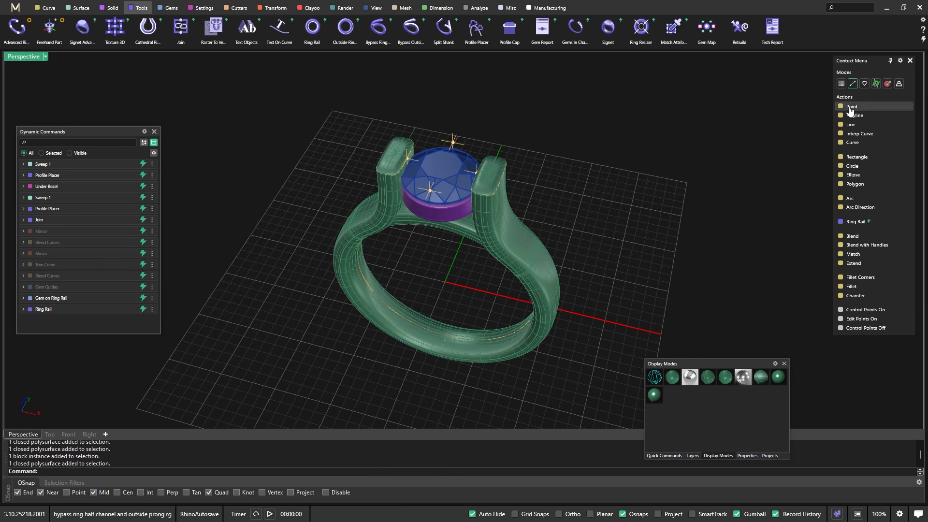
click(865, 84)
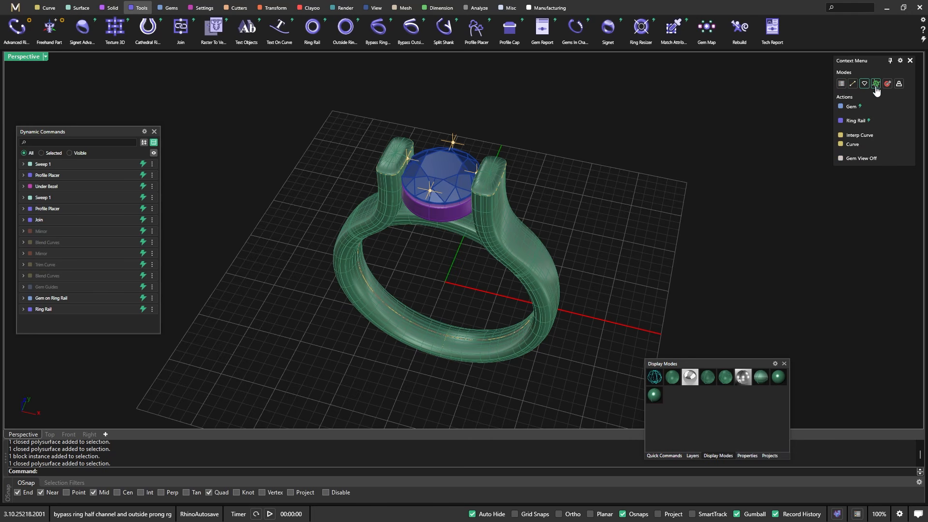
click(899, 84)
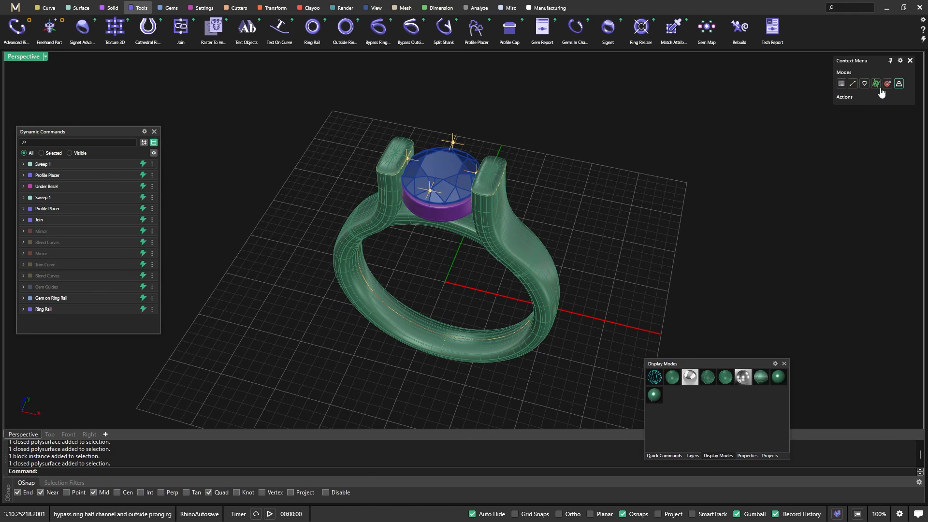
click(841, 84)
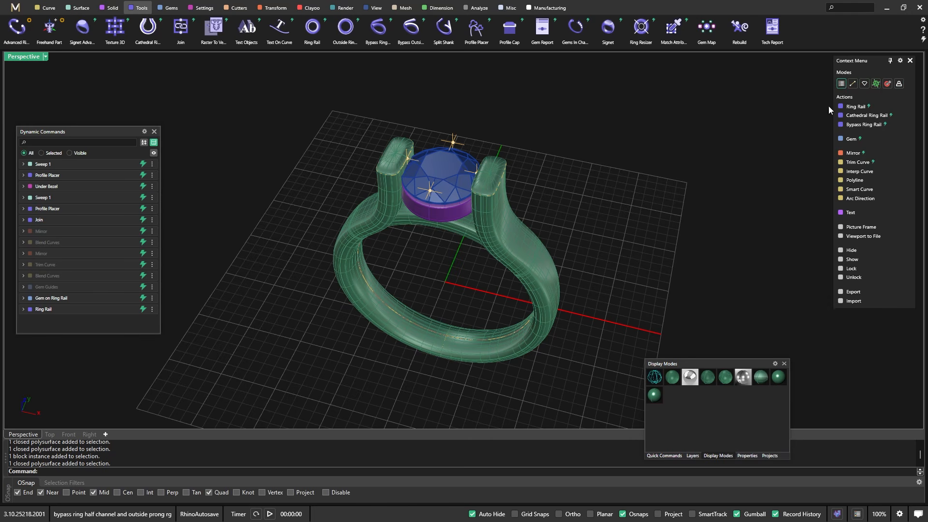
Switch the Perspective view to the glossy shaded display mode without surface wires and view the ring from the front
scroll(575, 254, down, 2)
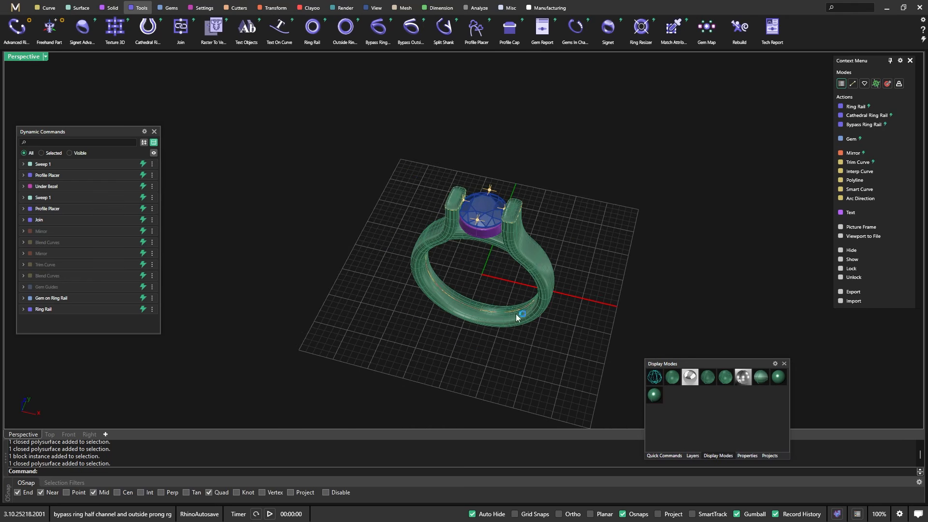
right_drag(520, 316, 484, 300)
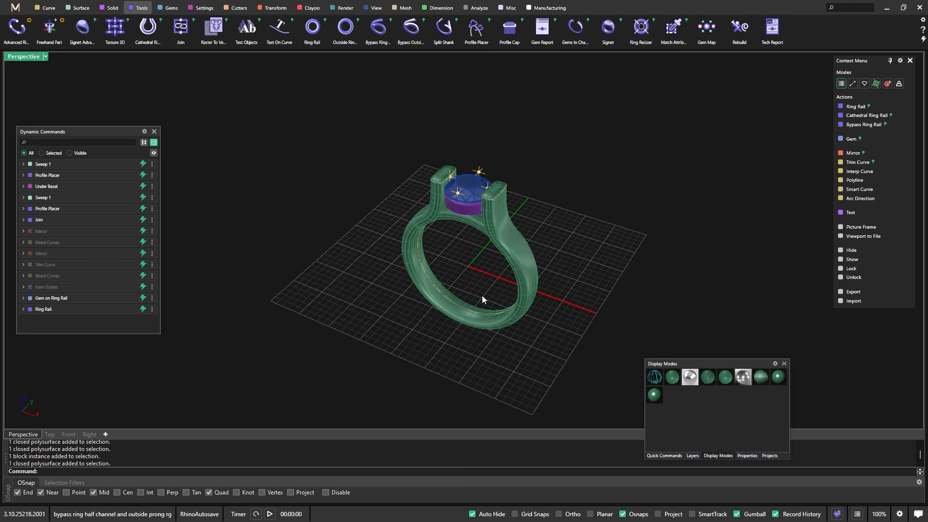
click(654, 397)
click(779, 377)
scroll(532, 270, up, 4)
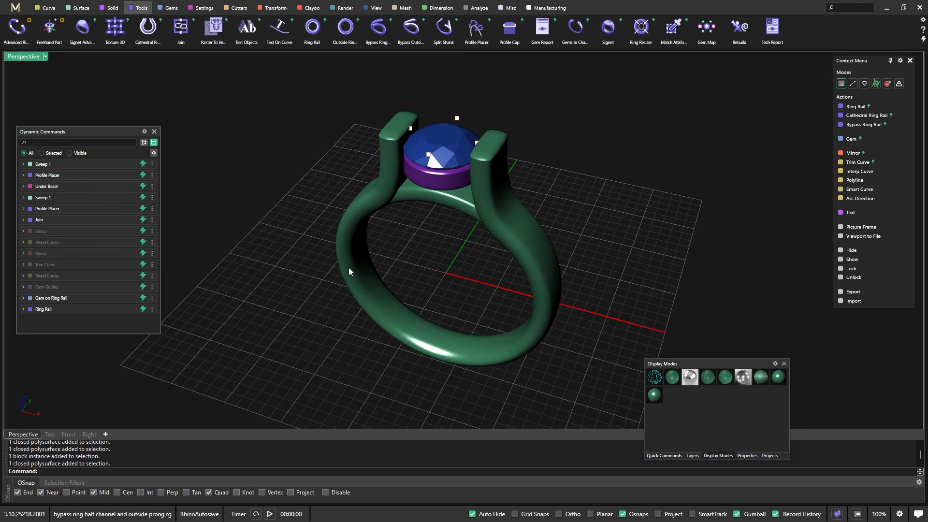
scroll(443, 211, down, 4)
right_drag(441, 231, 462, 192)
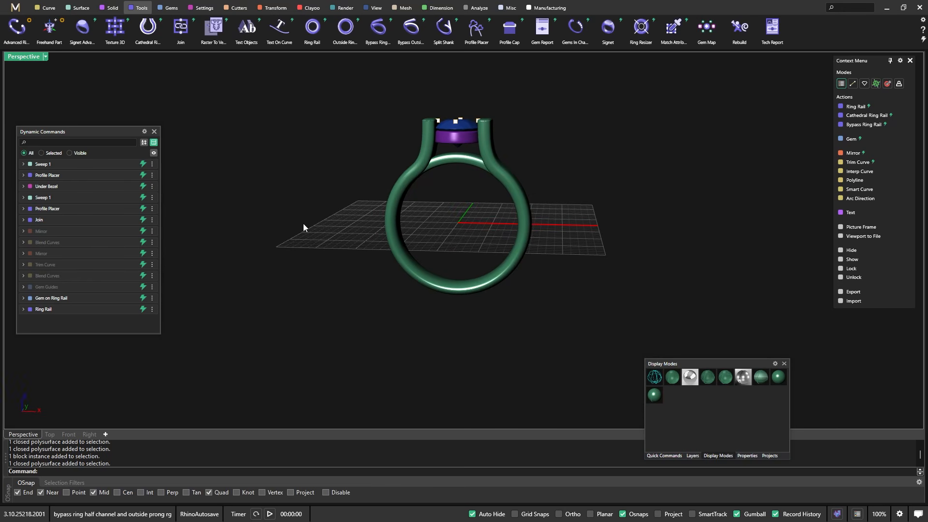
Edit the Ring Rail and set its finger size to US 10, checking how the whole ring updates
click(122, 309)
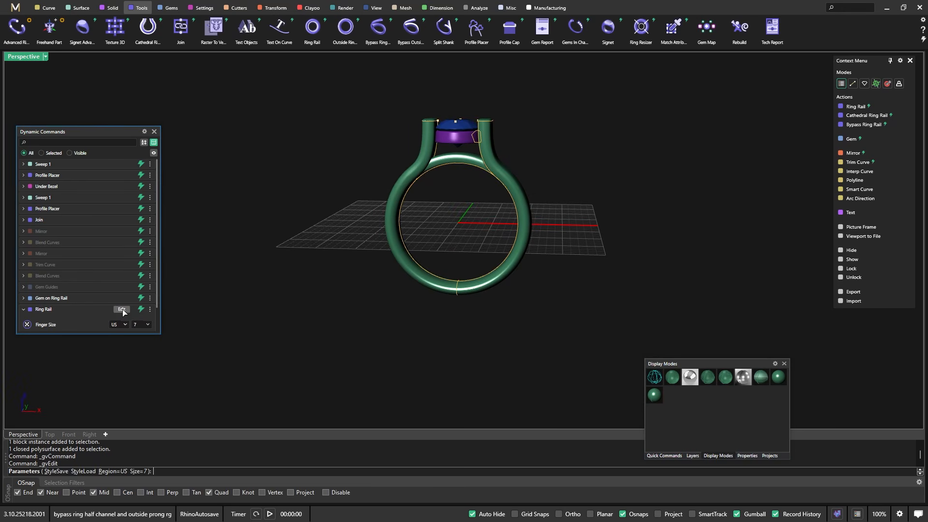
click(148, 325)
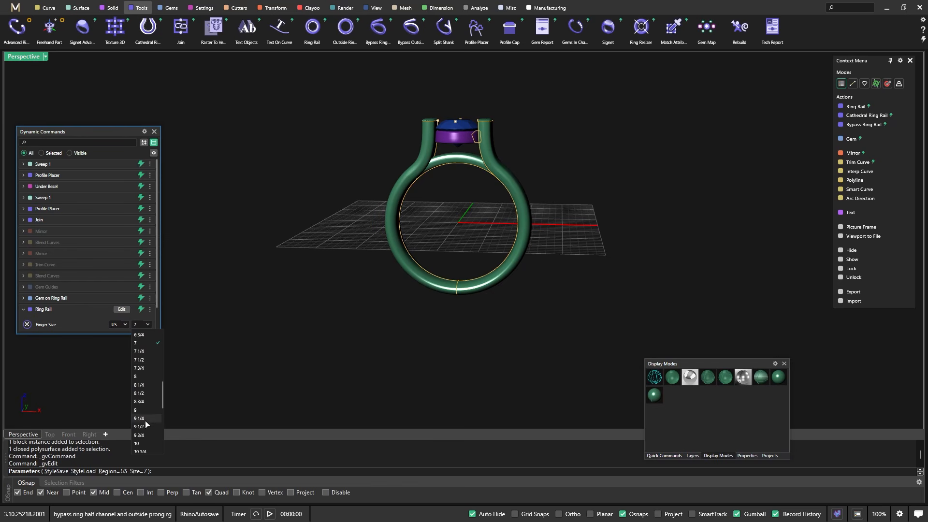
click(141, 444)
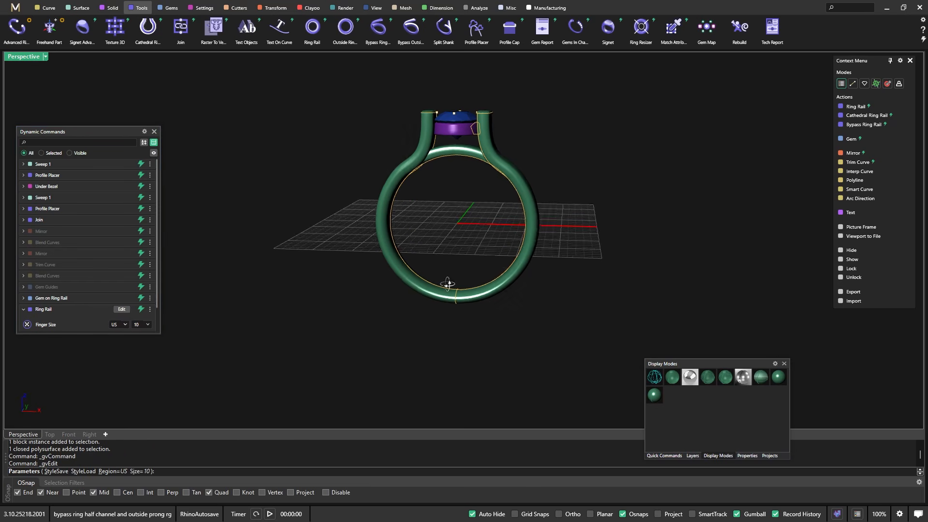
right_drag(445, 286, 430, 215)
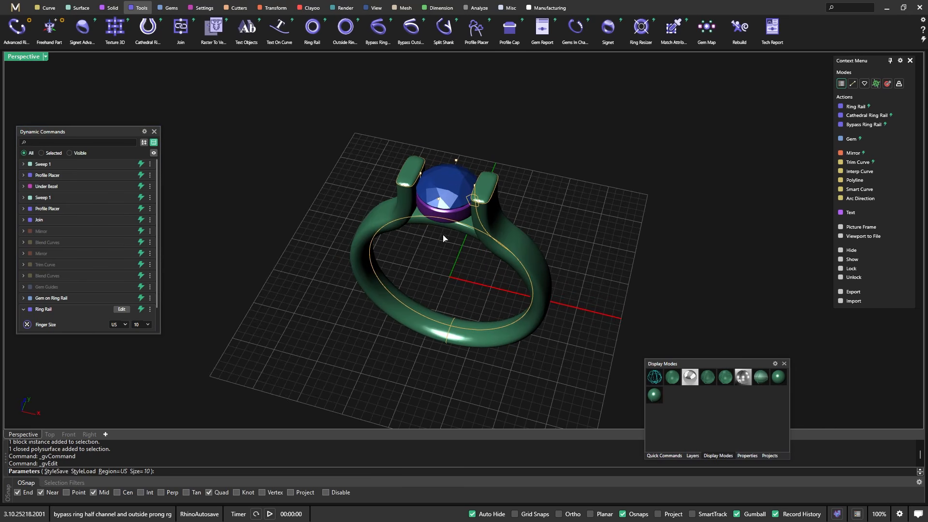
right_drag(445, 263, 441, 234)
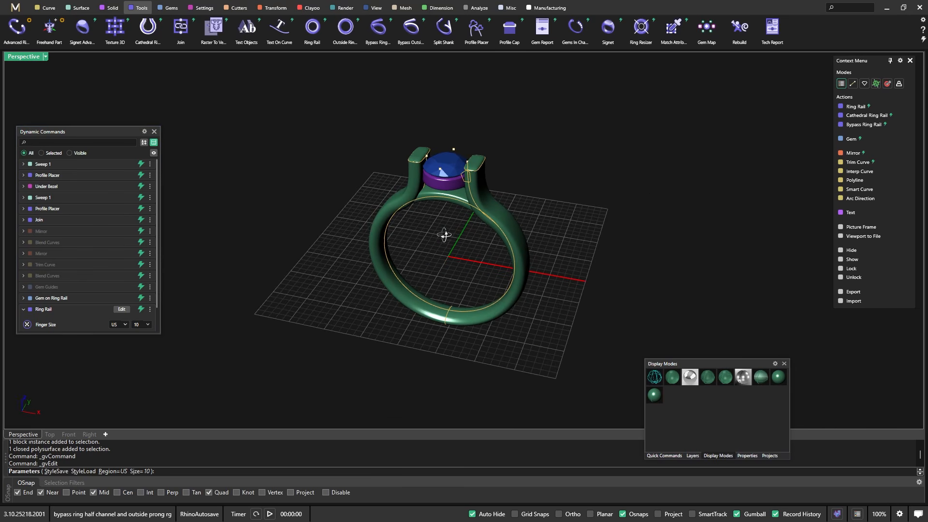
Set the Ring Rail's finger size back to US 7 and accept the edit
click(147, 324)
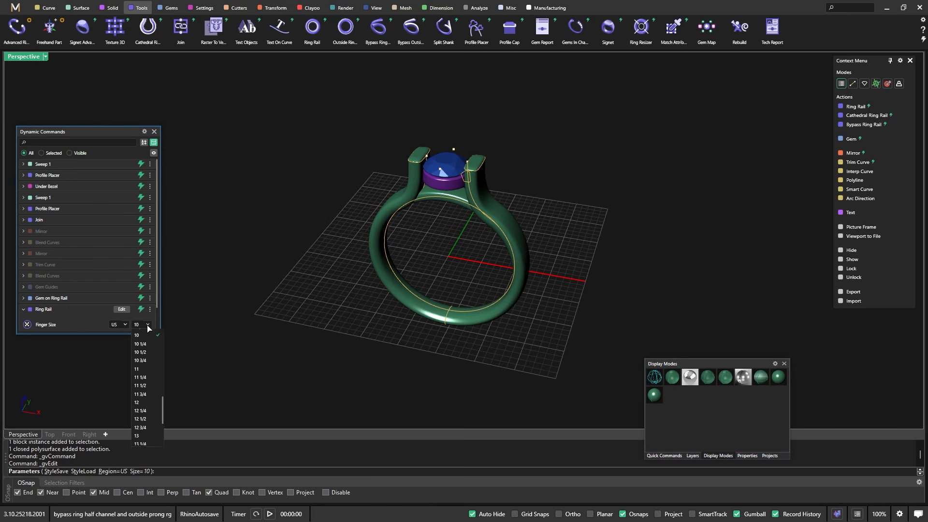
scroll(148, 366, up, 2)
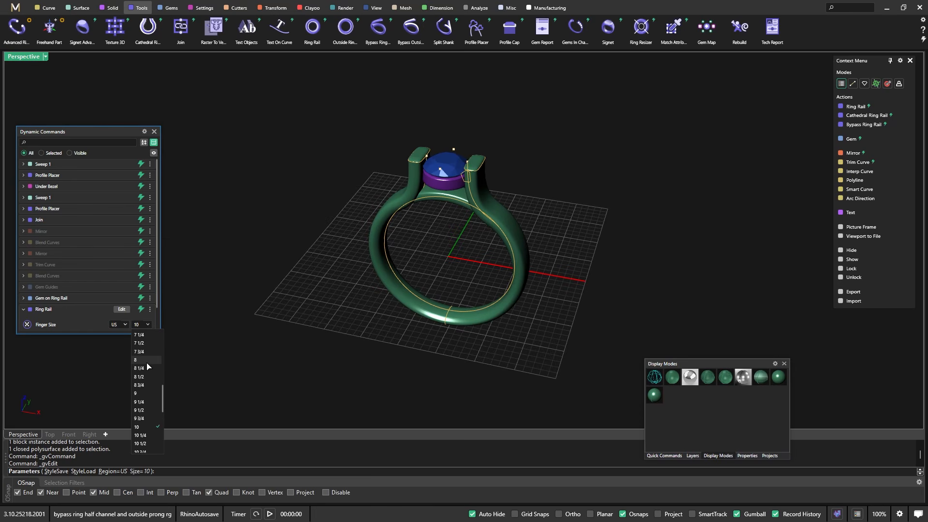
click(139, 345)
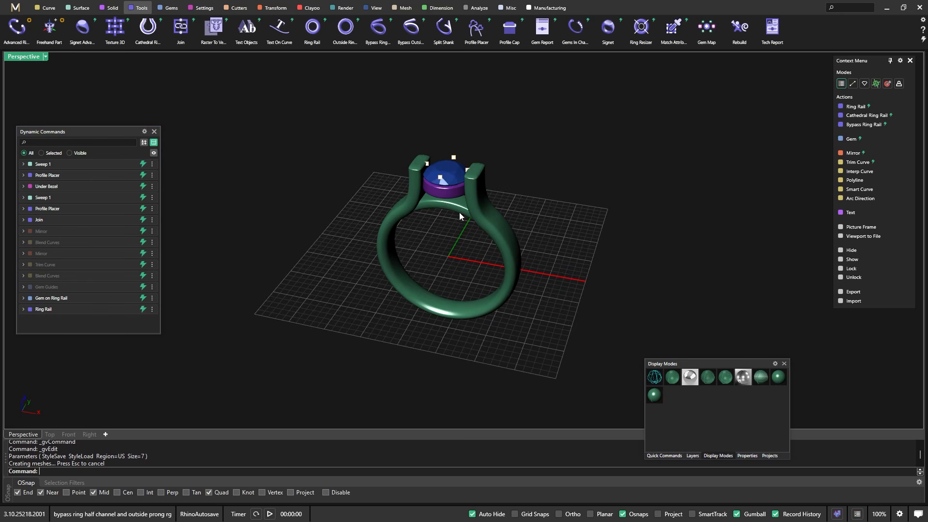
right_drag(468, 265, 425, 265)
scroll(412, 224, up, 7)
right_drag(412, 224, 443, 246)
scroll(435, 220, down, 5)
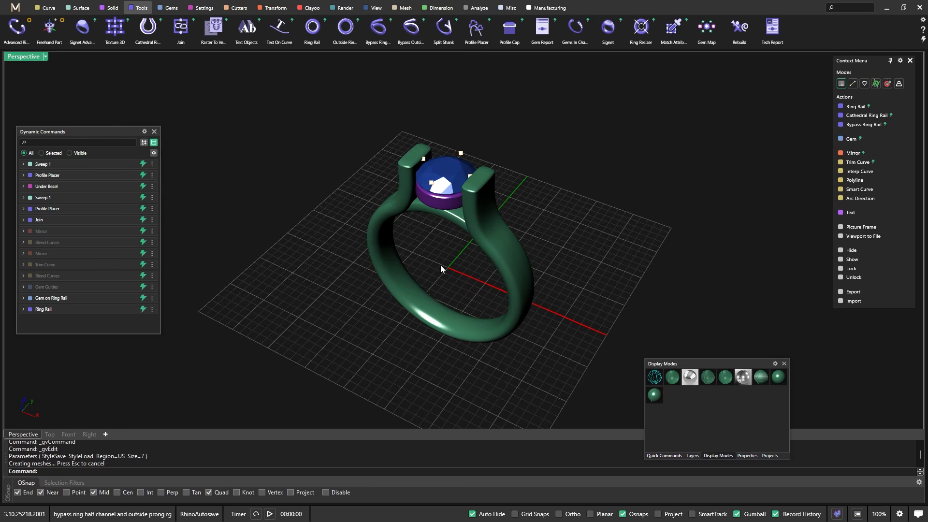
scroll(440, 267, up, 2)
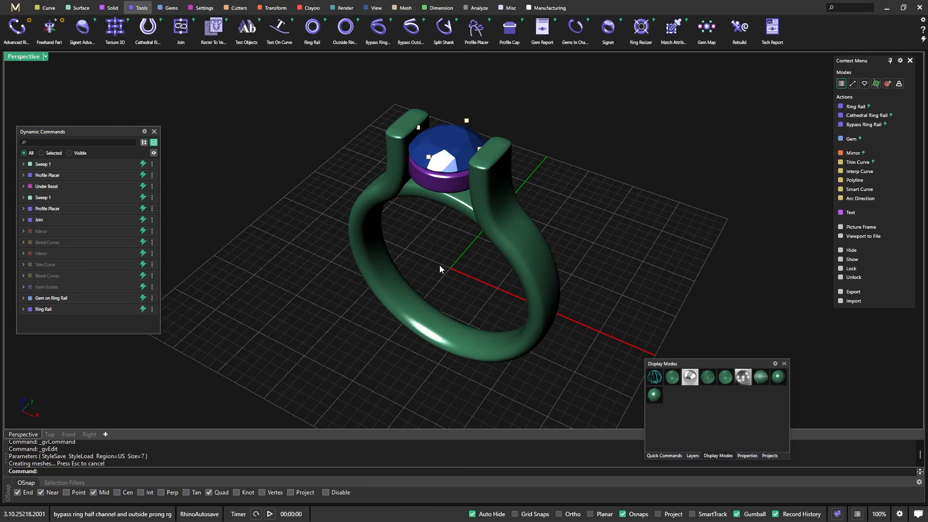